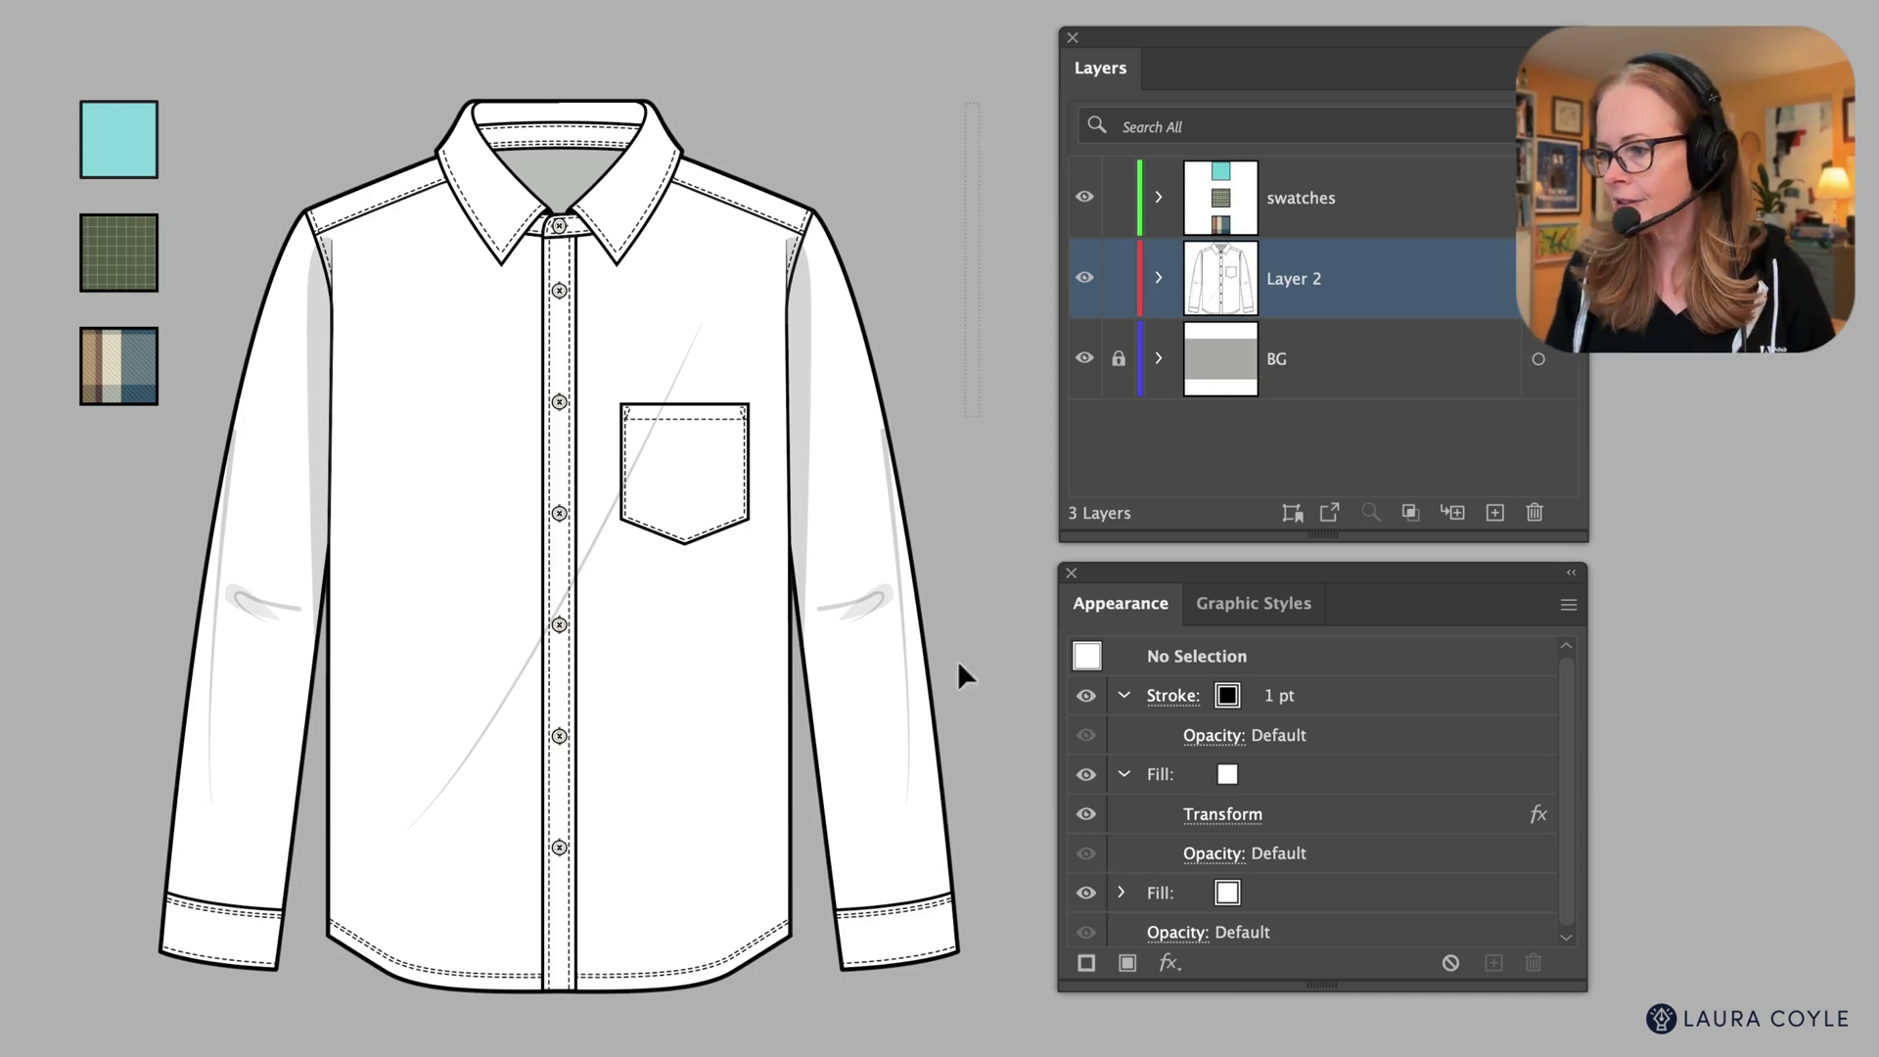
- Marquee-select the entire shirt drawing with the Selection tool
{"action": "left_click_drag", "start_coordinate": [185, 1028], "coordinate": [189, 1042]}
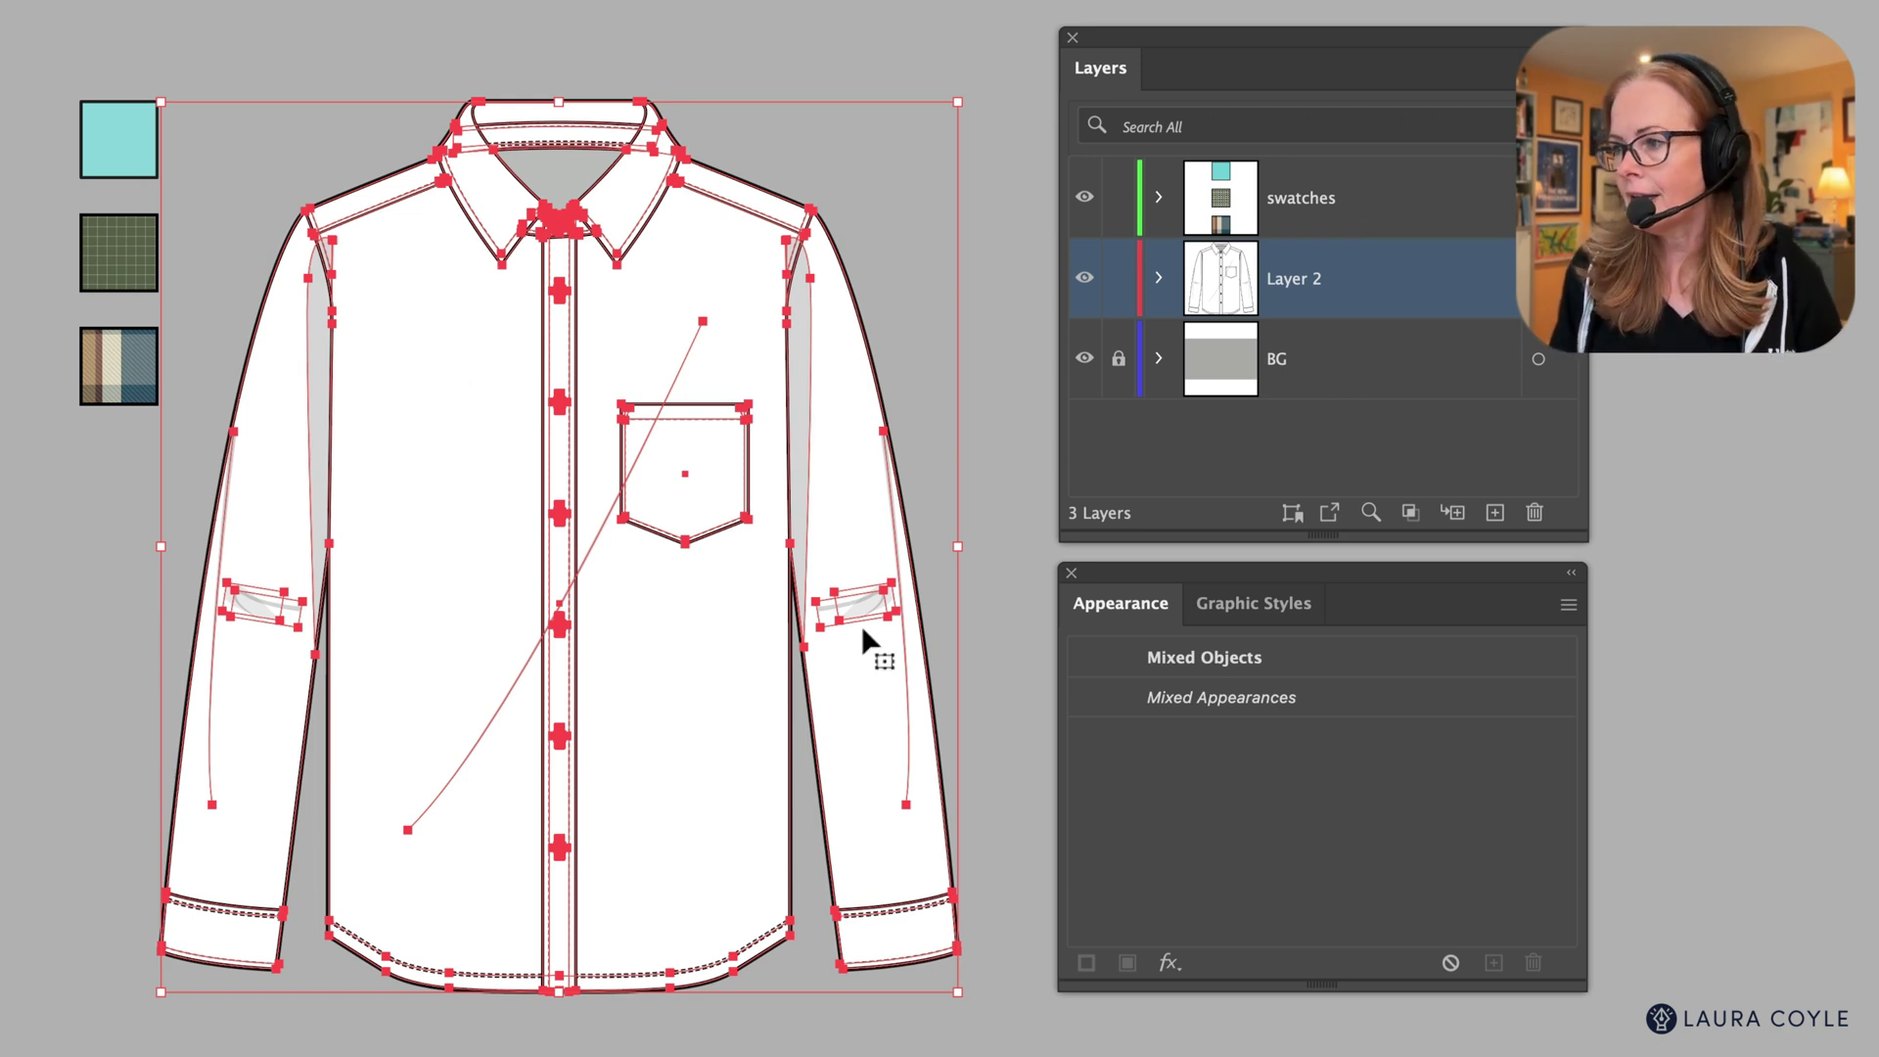
{"action": "left_click", "coordinate": [1006, 446]}
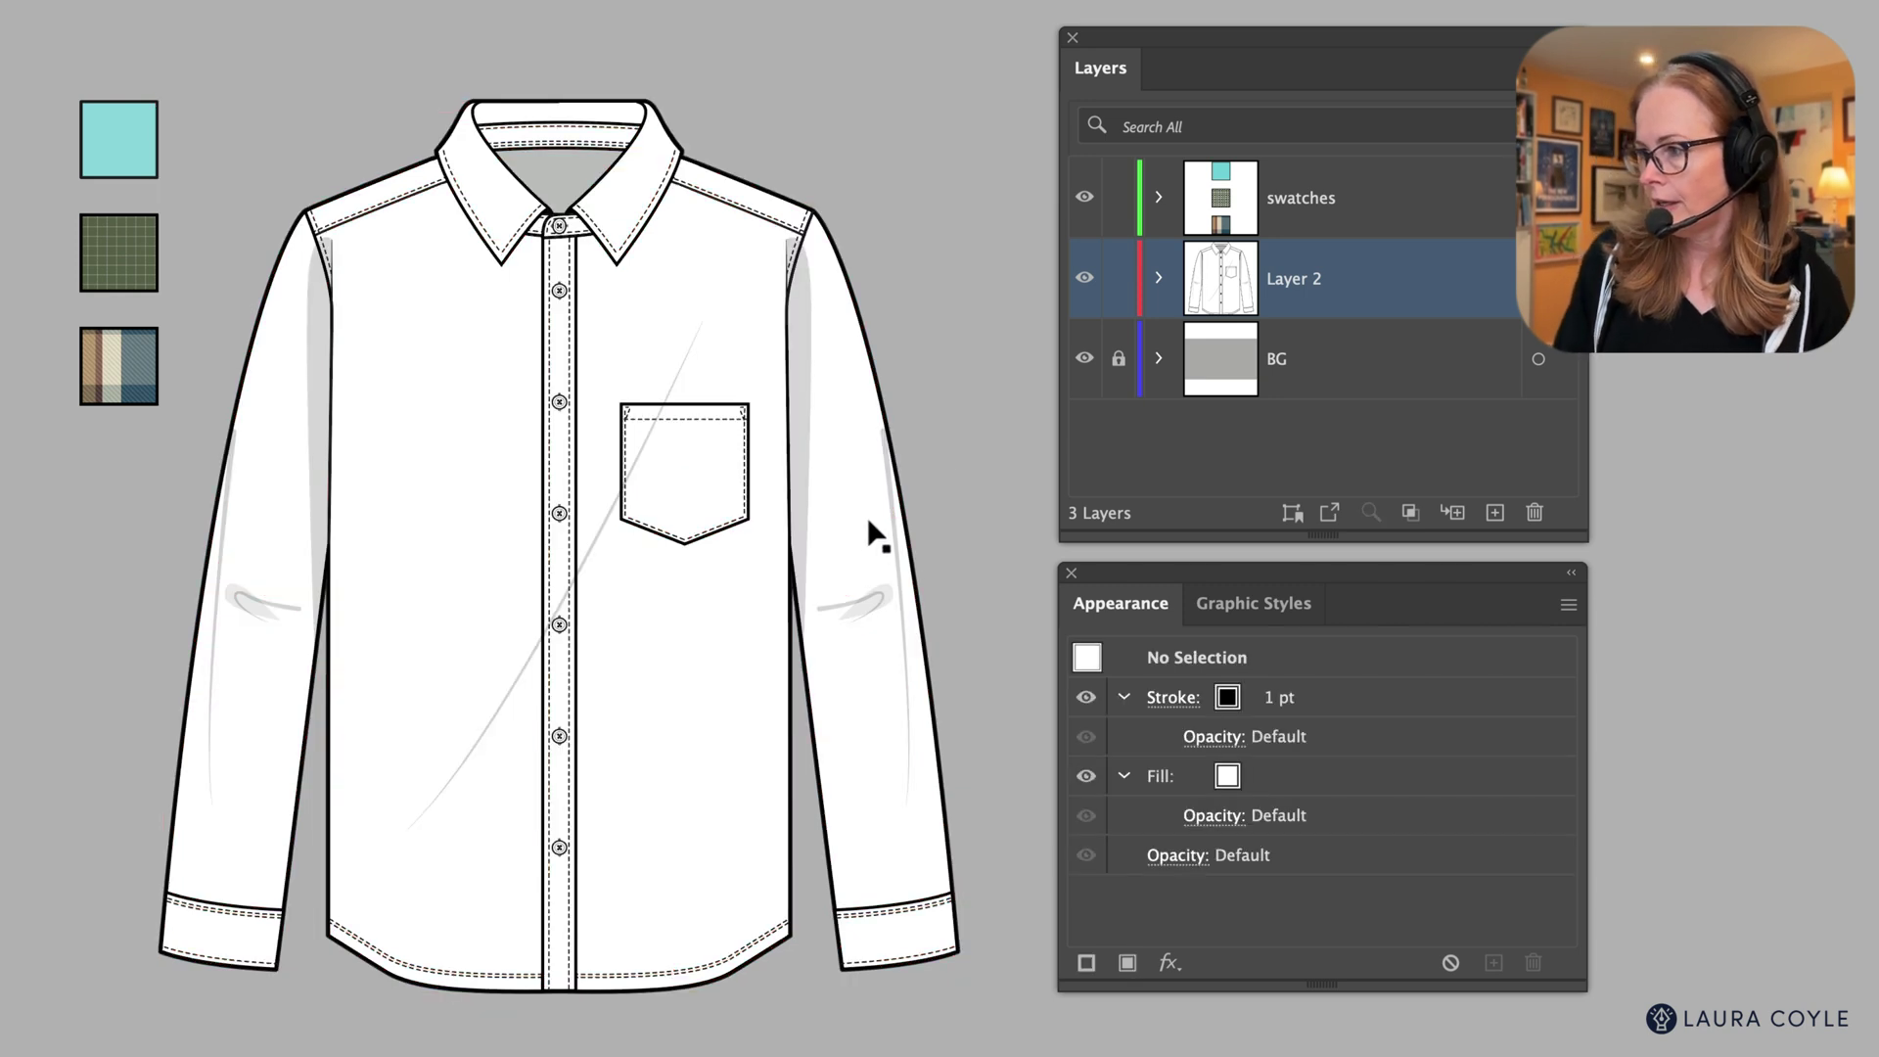
{"action": "left_click", "coordinate": [852, 560]}
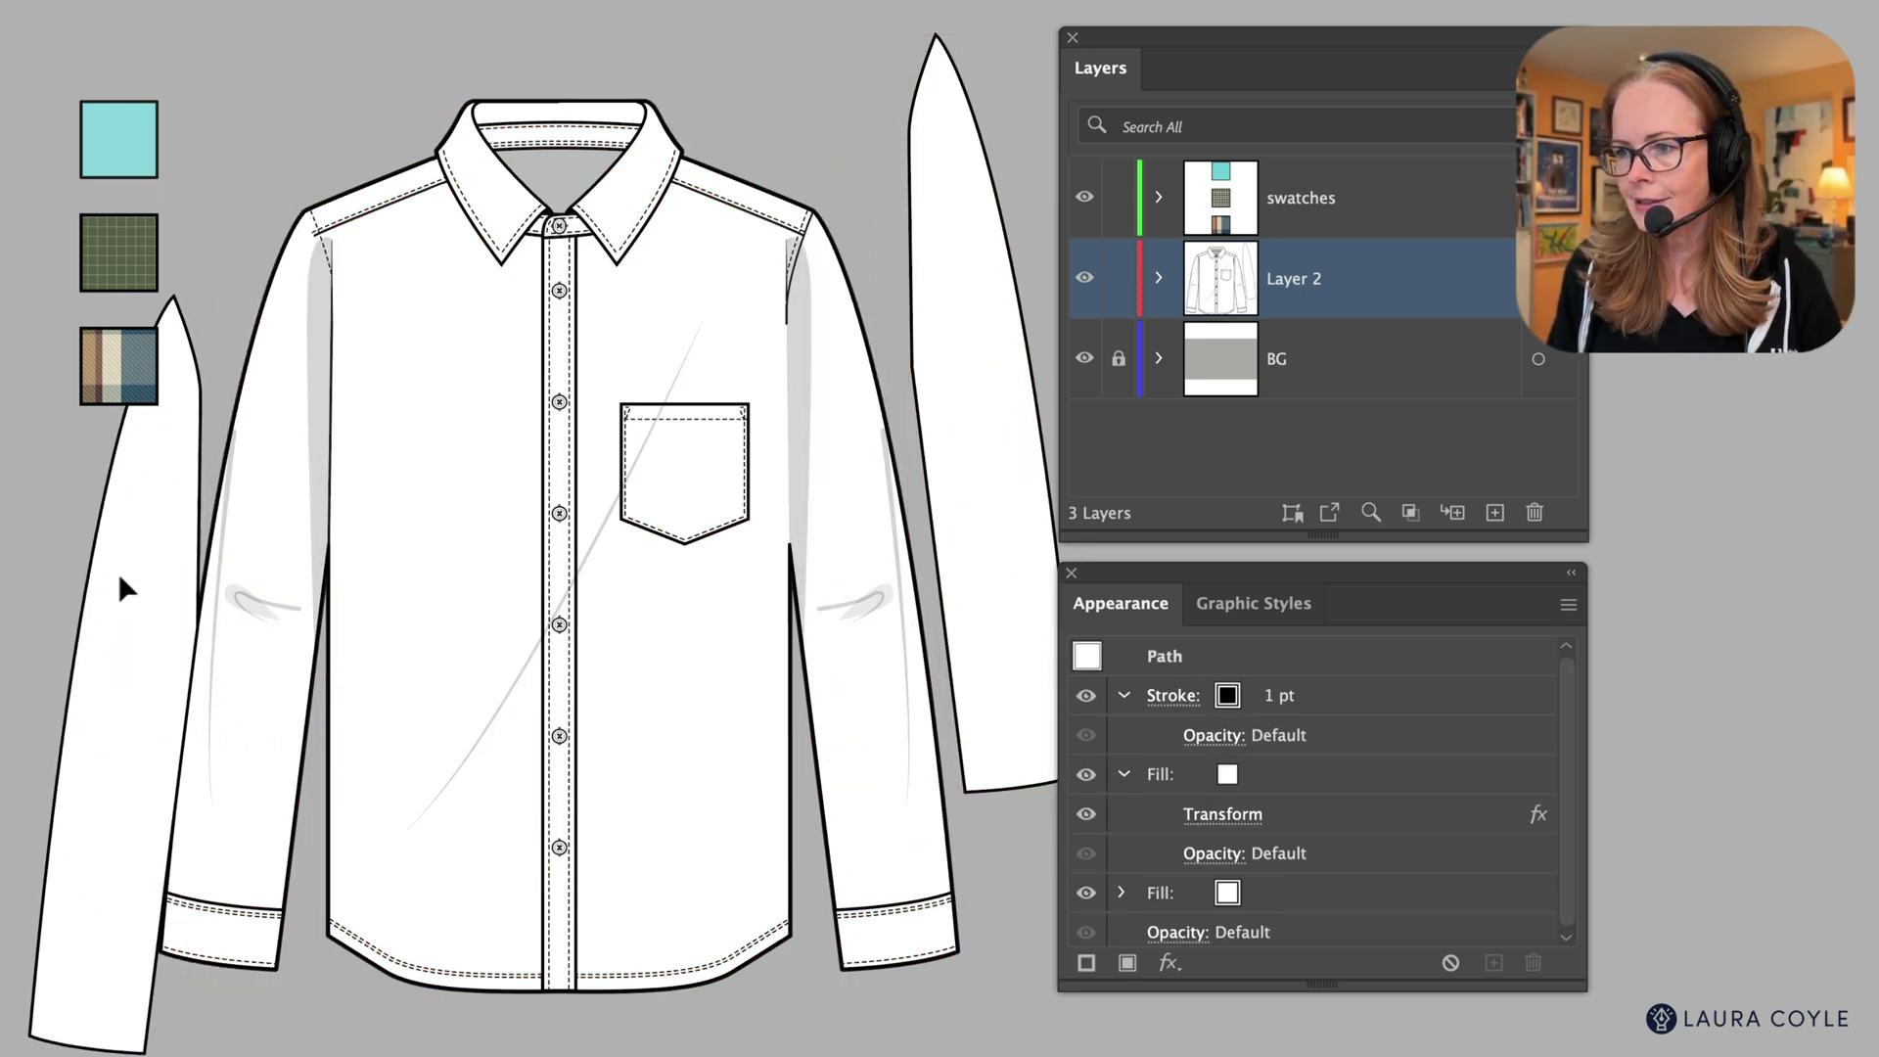
{"action": "left_click", "coordinate": [119, 572]}
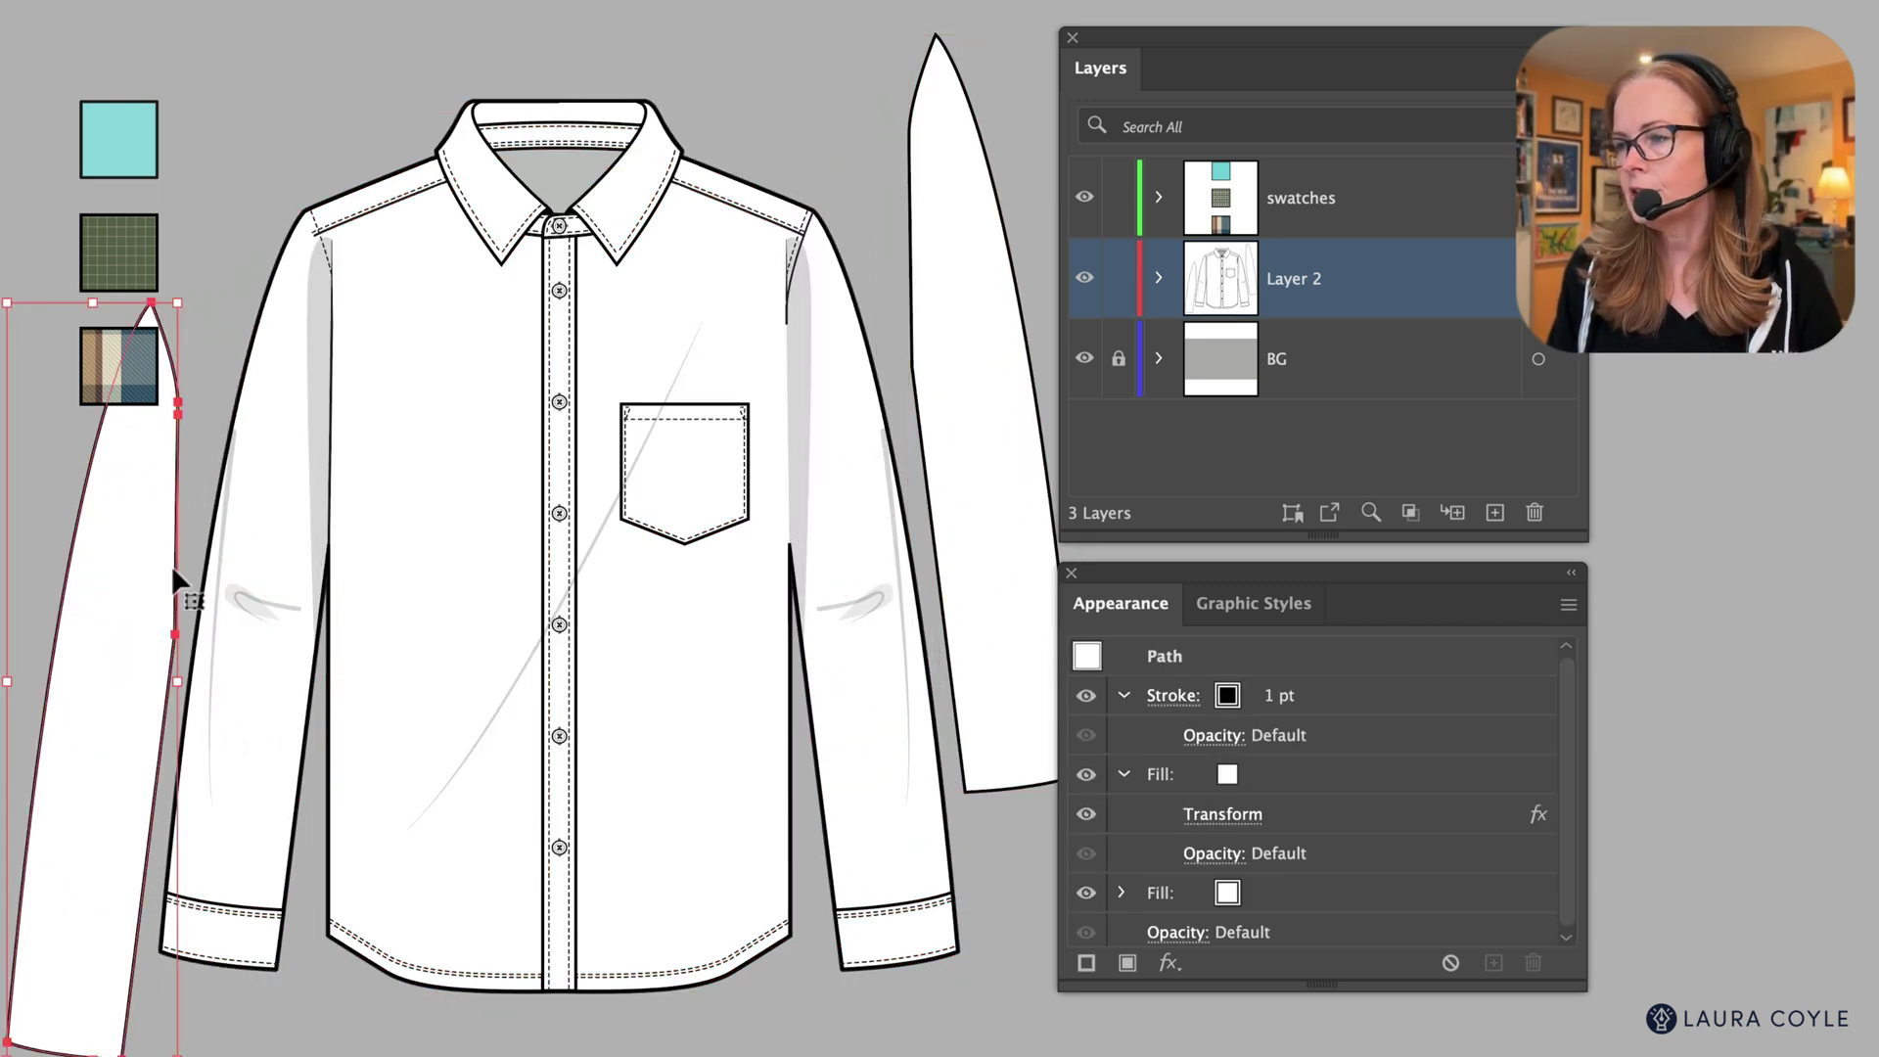
{"action": "left_click_drag", "start_coordinate": [489, 191], "coordinate": [342, 144]}
{"action": "left_click", "coordinate": [342, 145]}
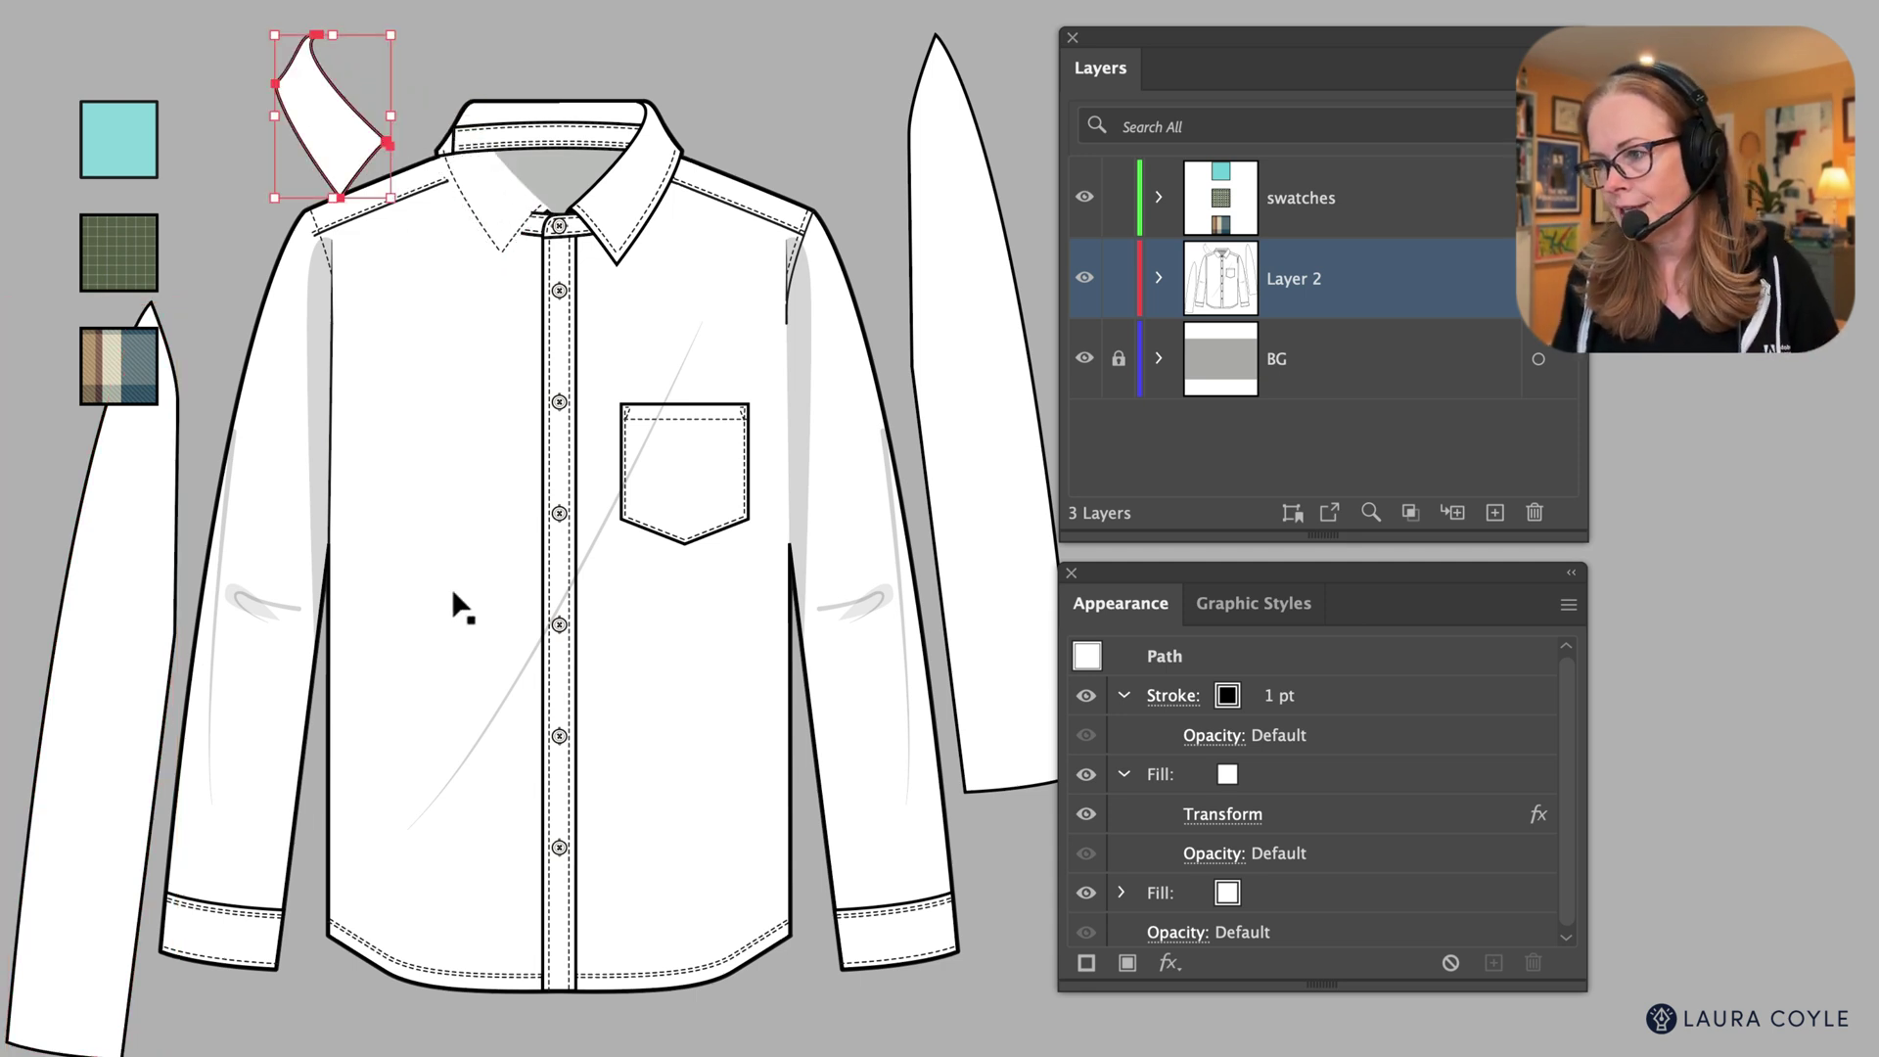
{"action": "key", "text": "ctrl+z"}
{"action": "key", "text": "ctrl+z"}
{"action": "key", "text": "ctrl+z"}
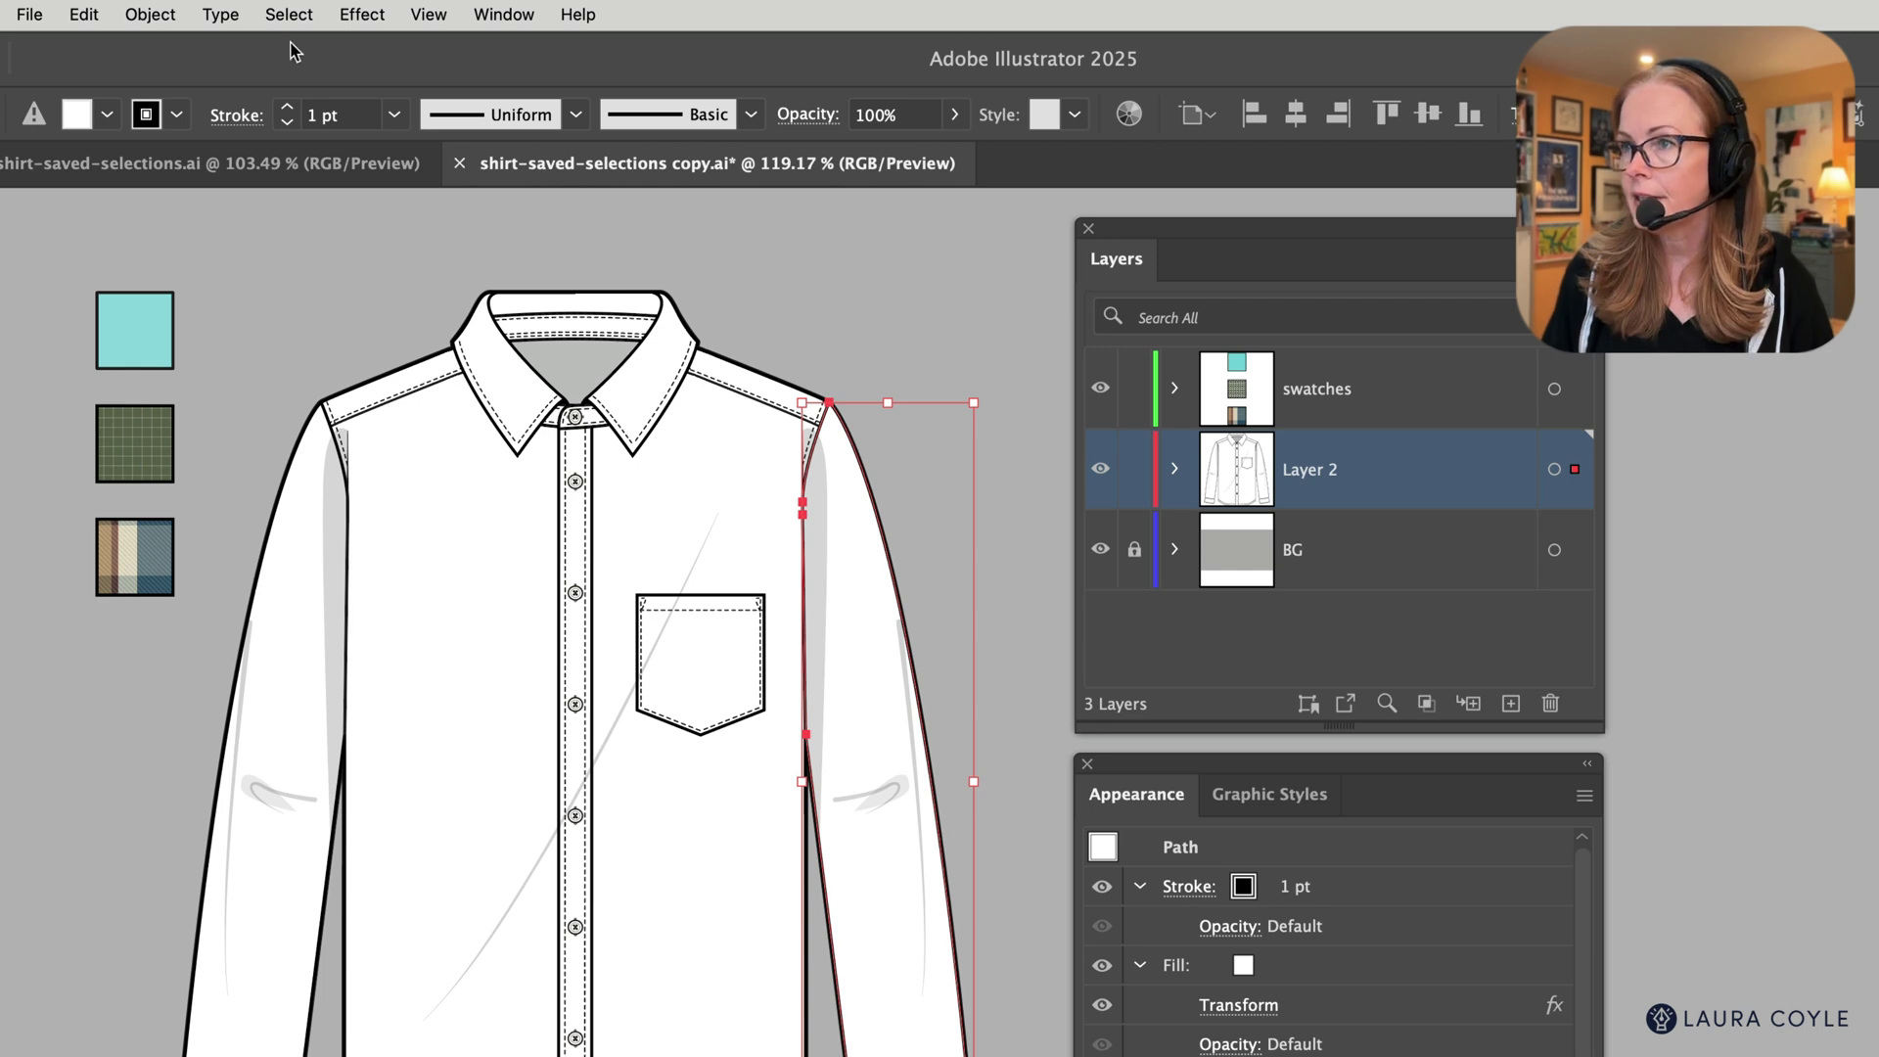
{"action": "left_click", "coordinate": [289, 14]}
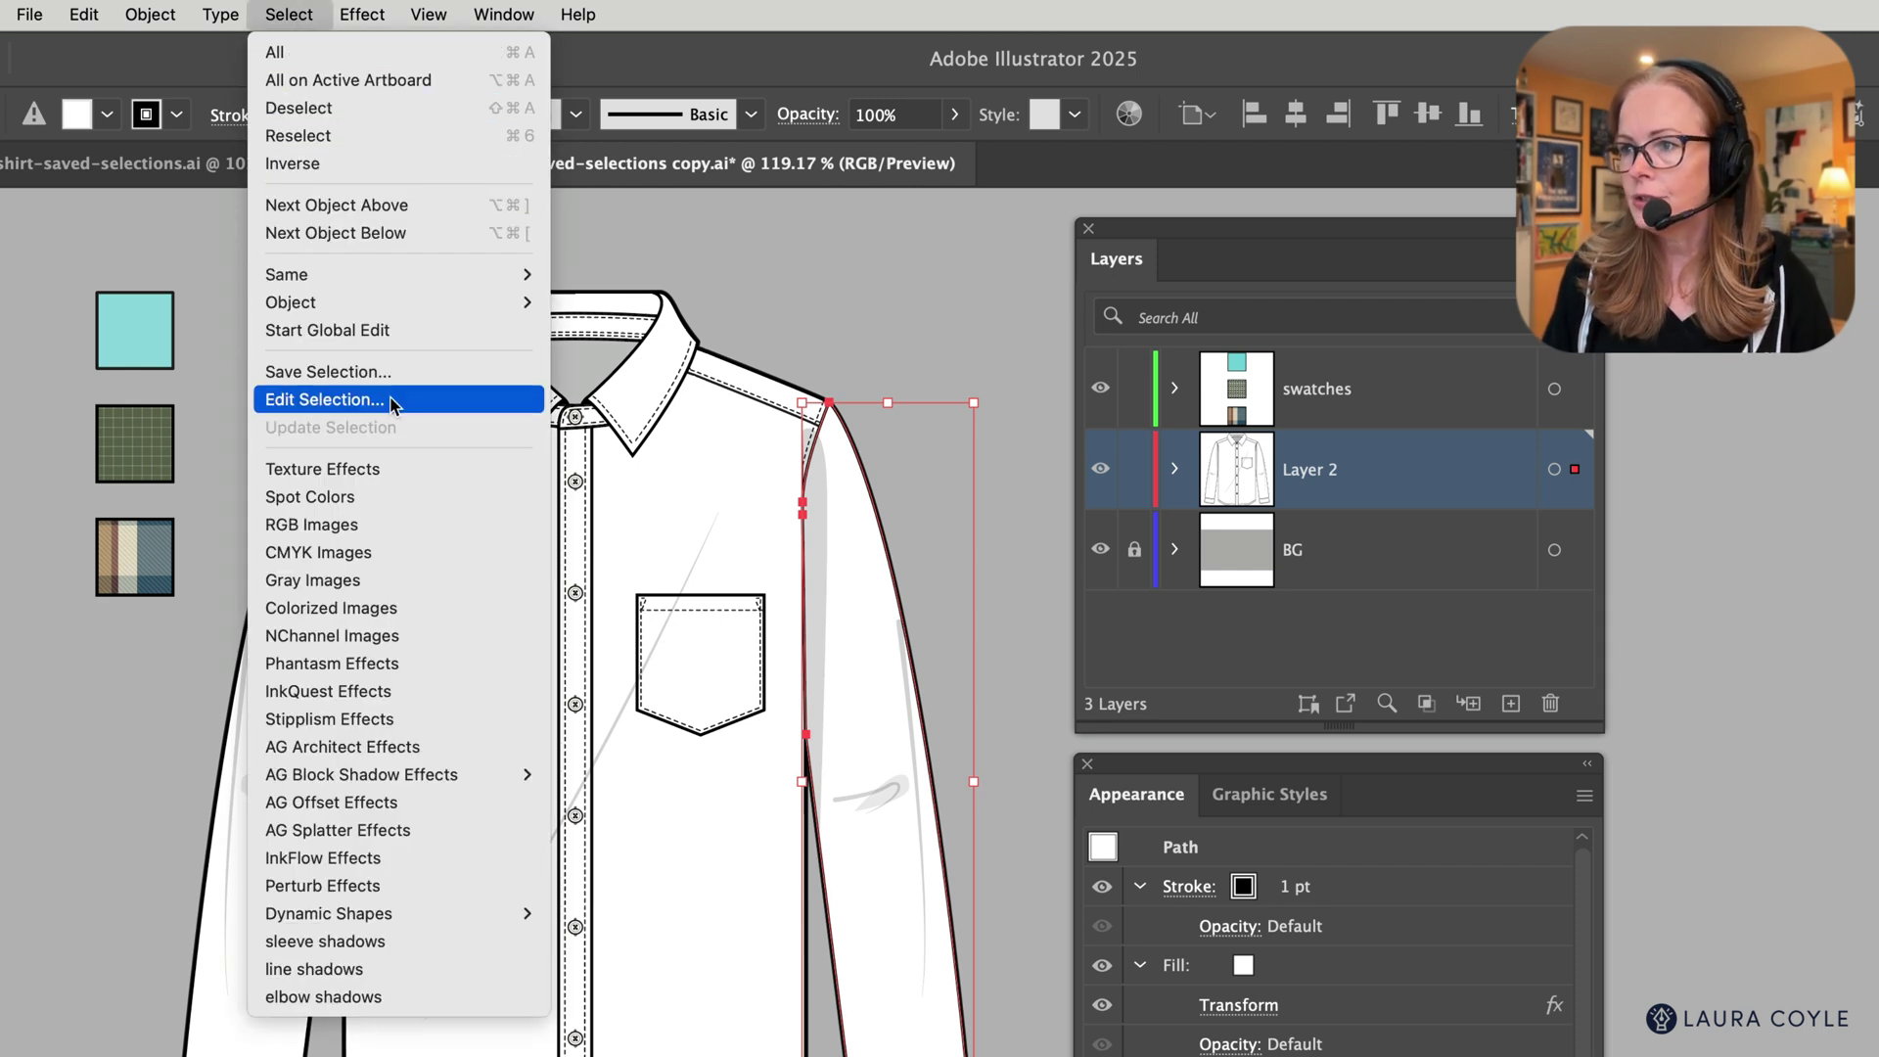
{"action": "left_click", "coordinate": [844, 315]}
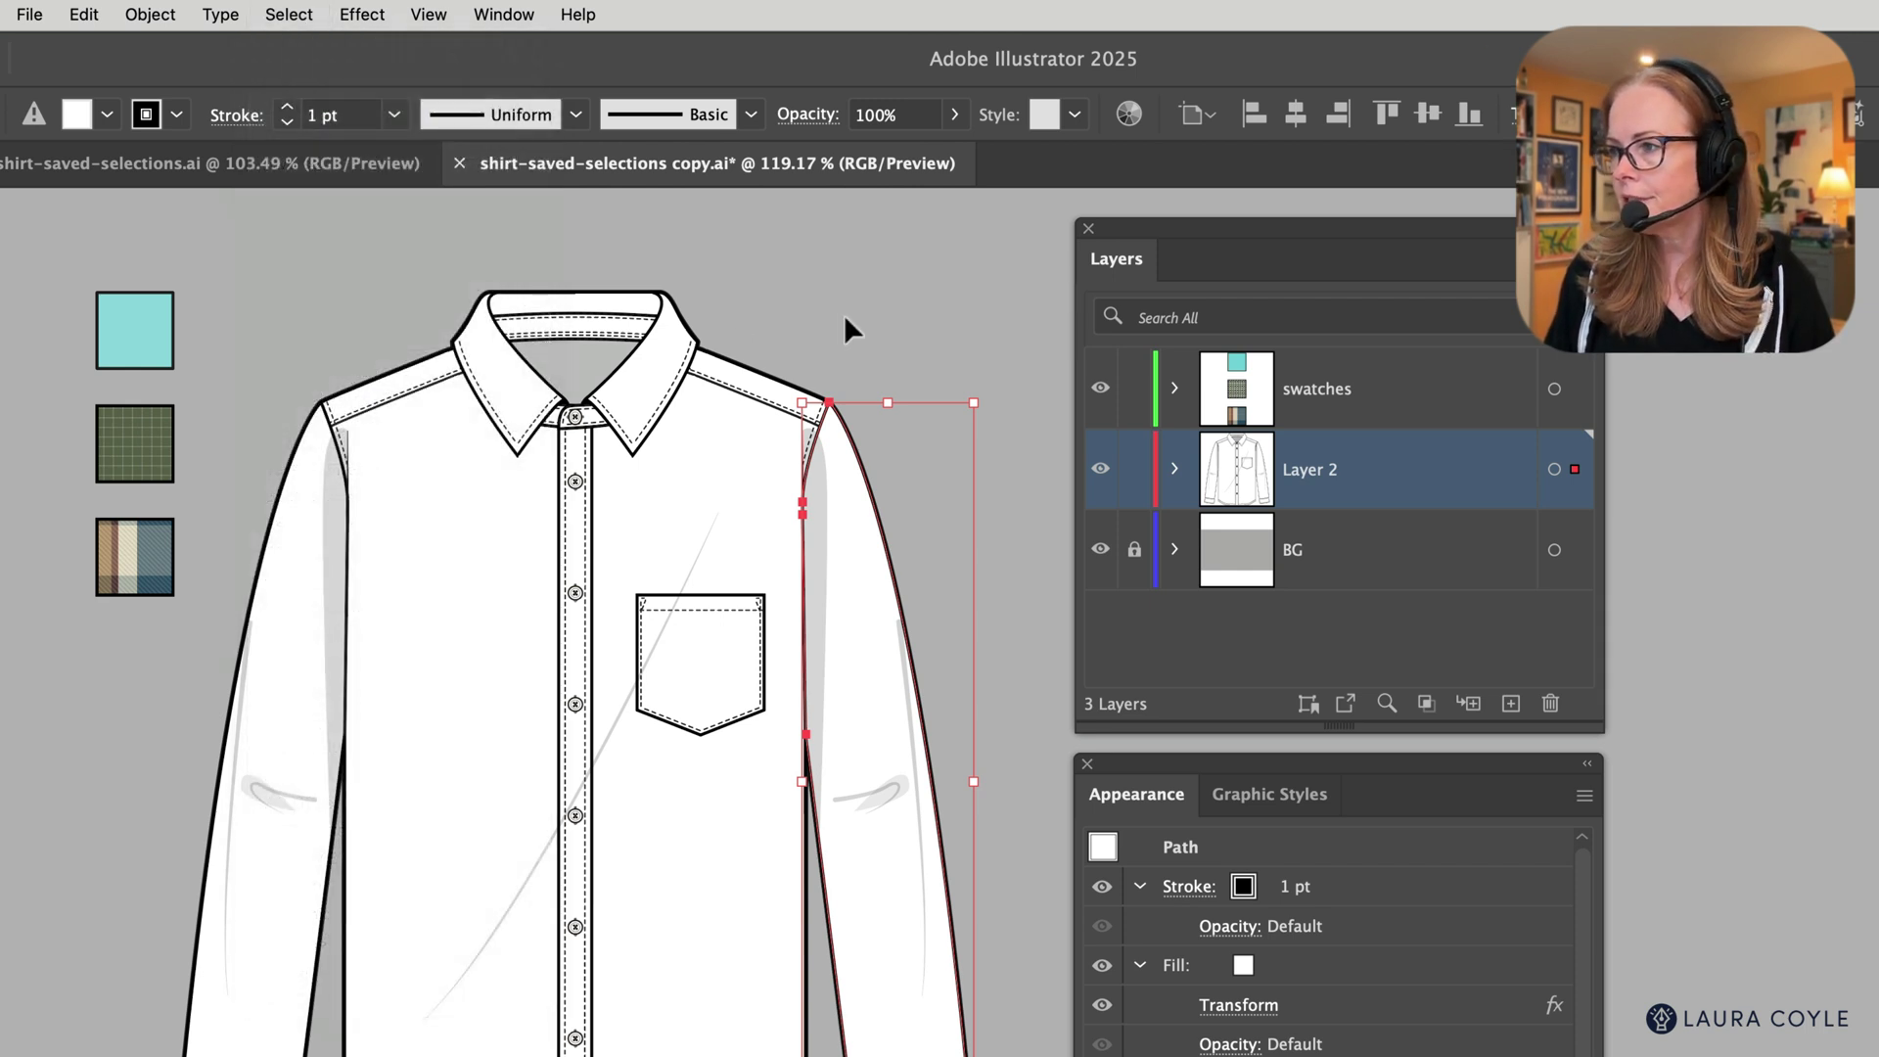
{"action": "left_click", "coordinate": [844, 315]}
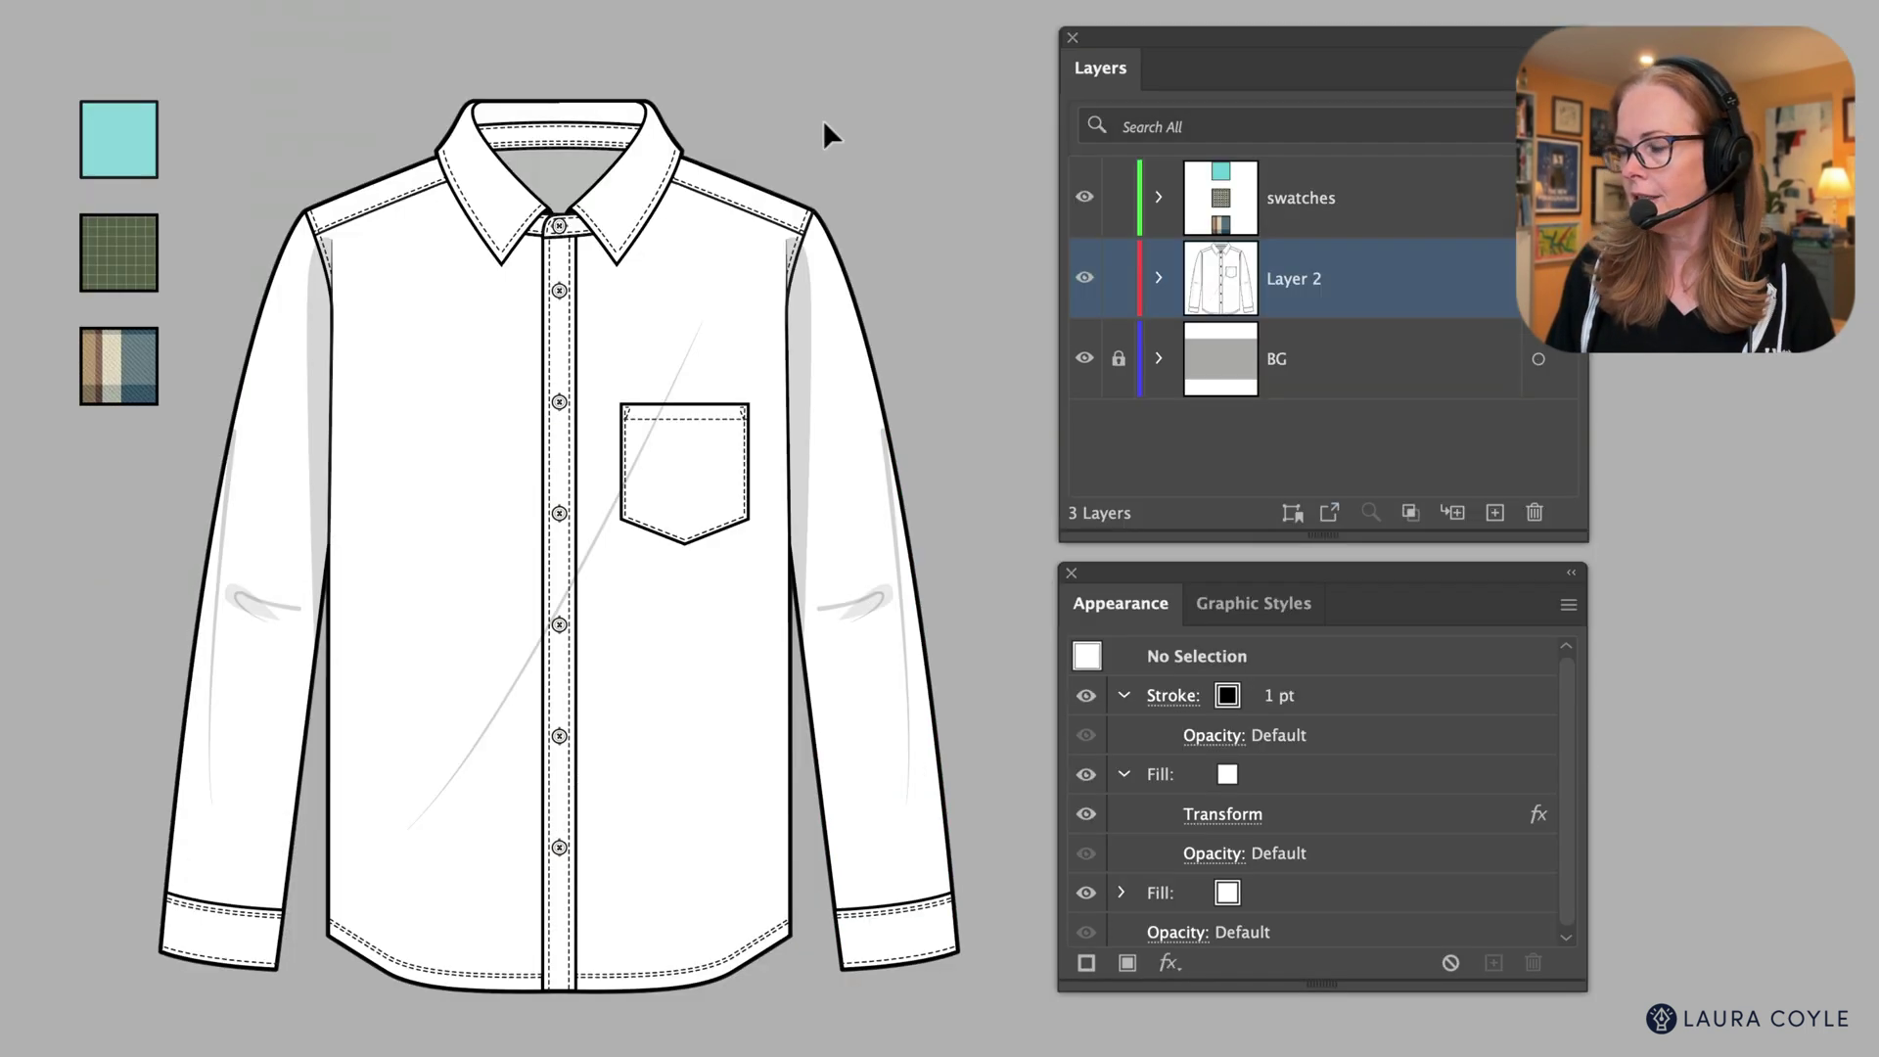
{"action": "left_click", "coordinate": [1291, 512]}
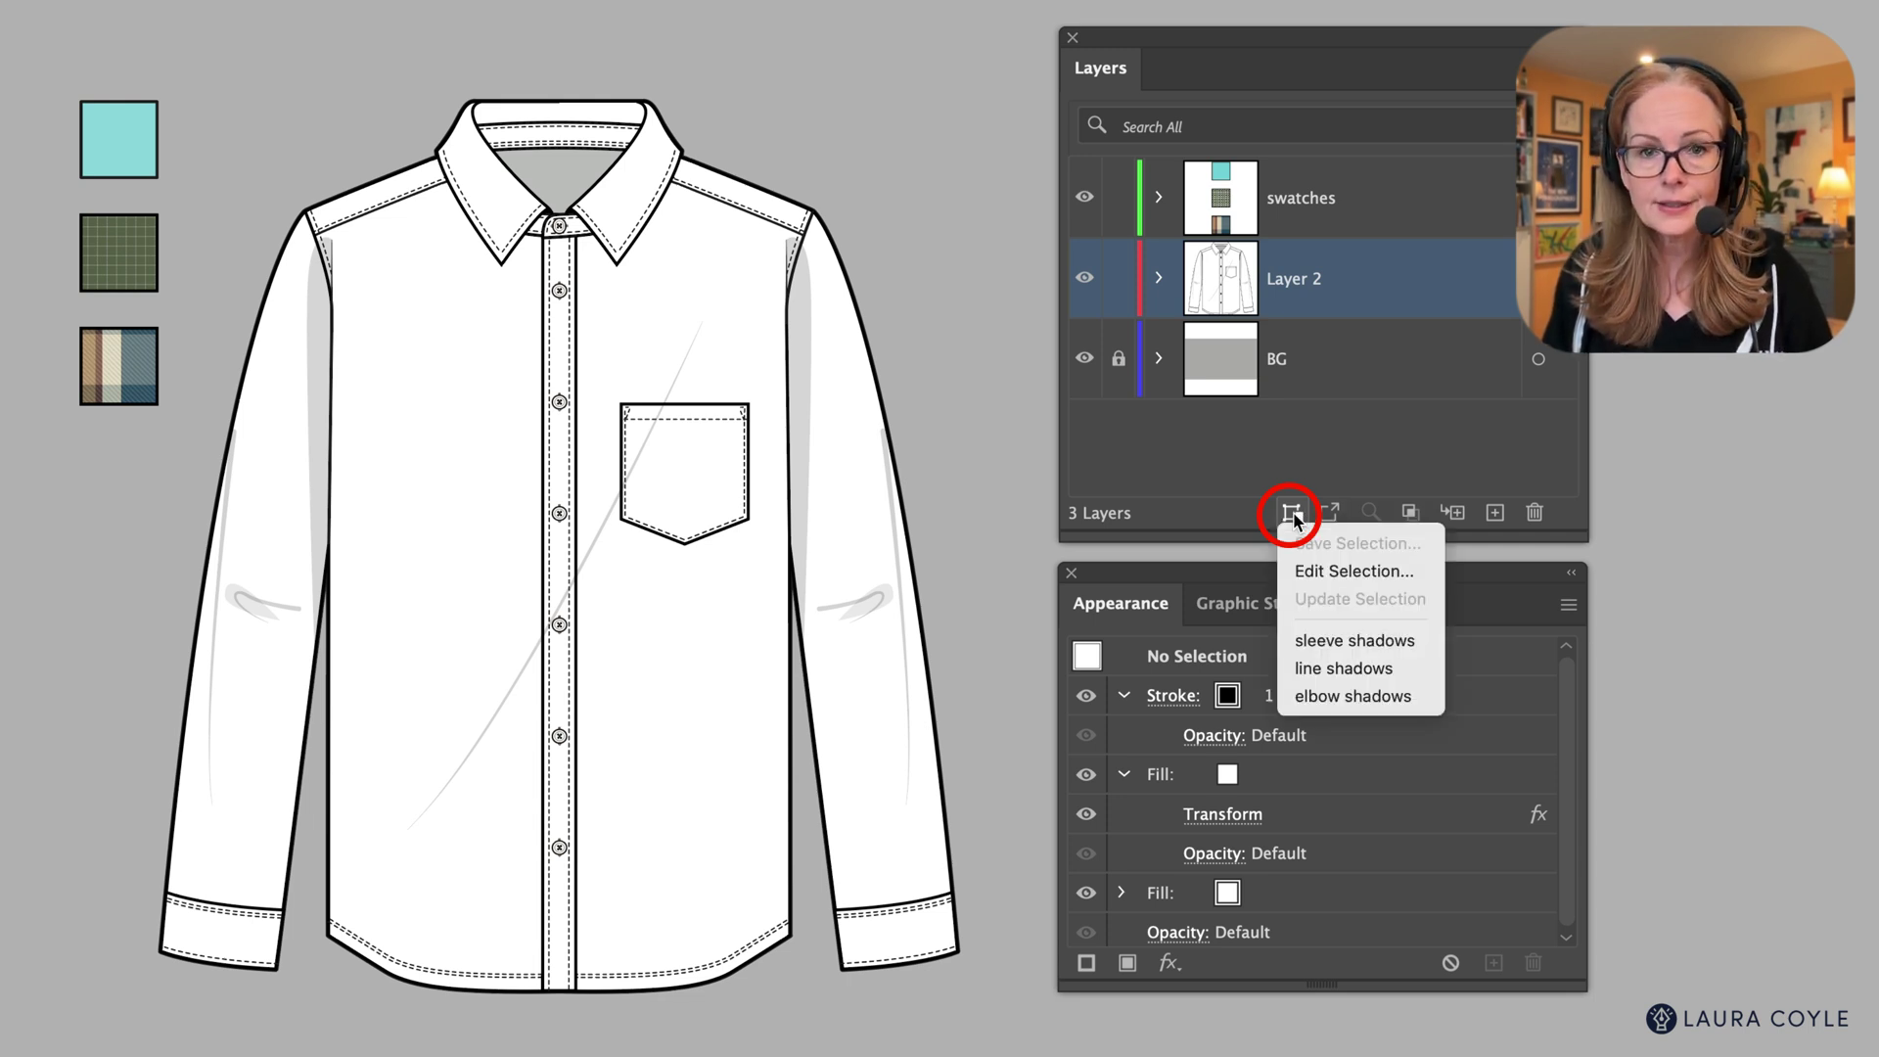
{"action": "left_click", "coordinate": [982, 354]}
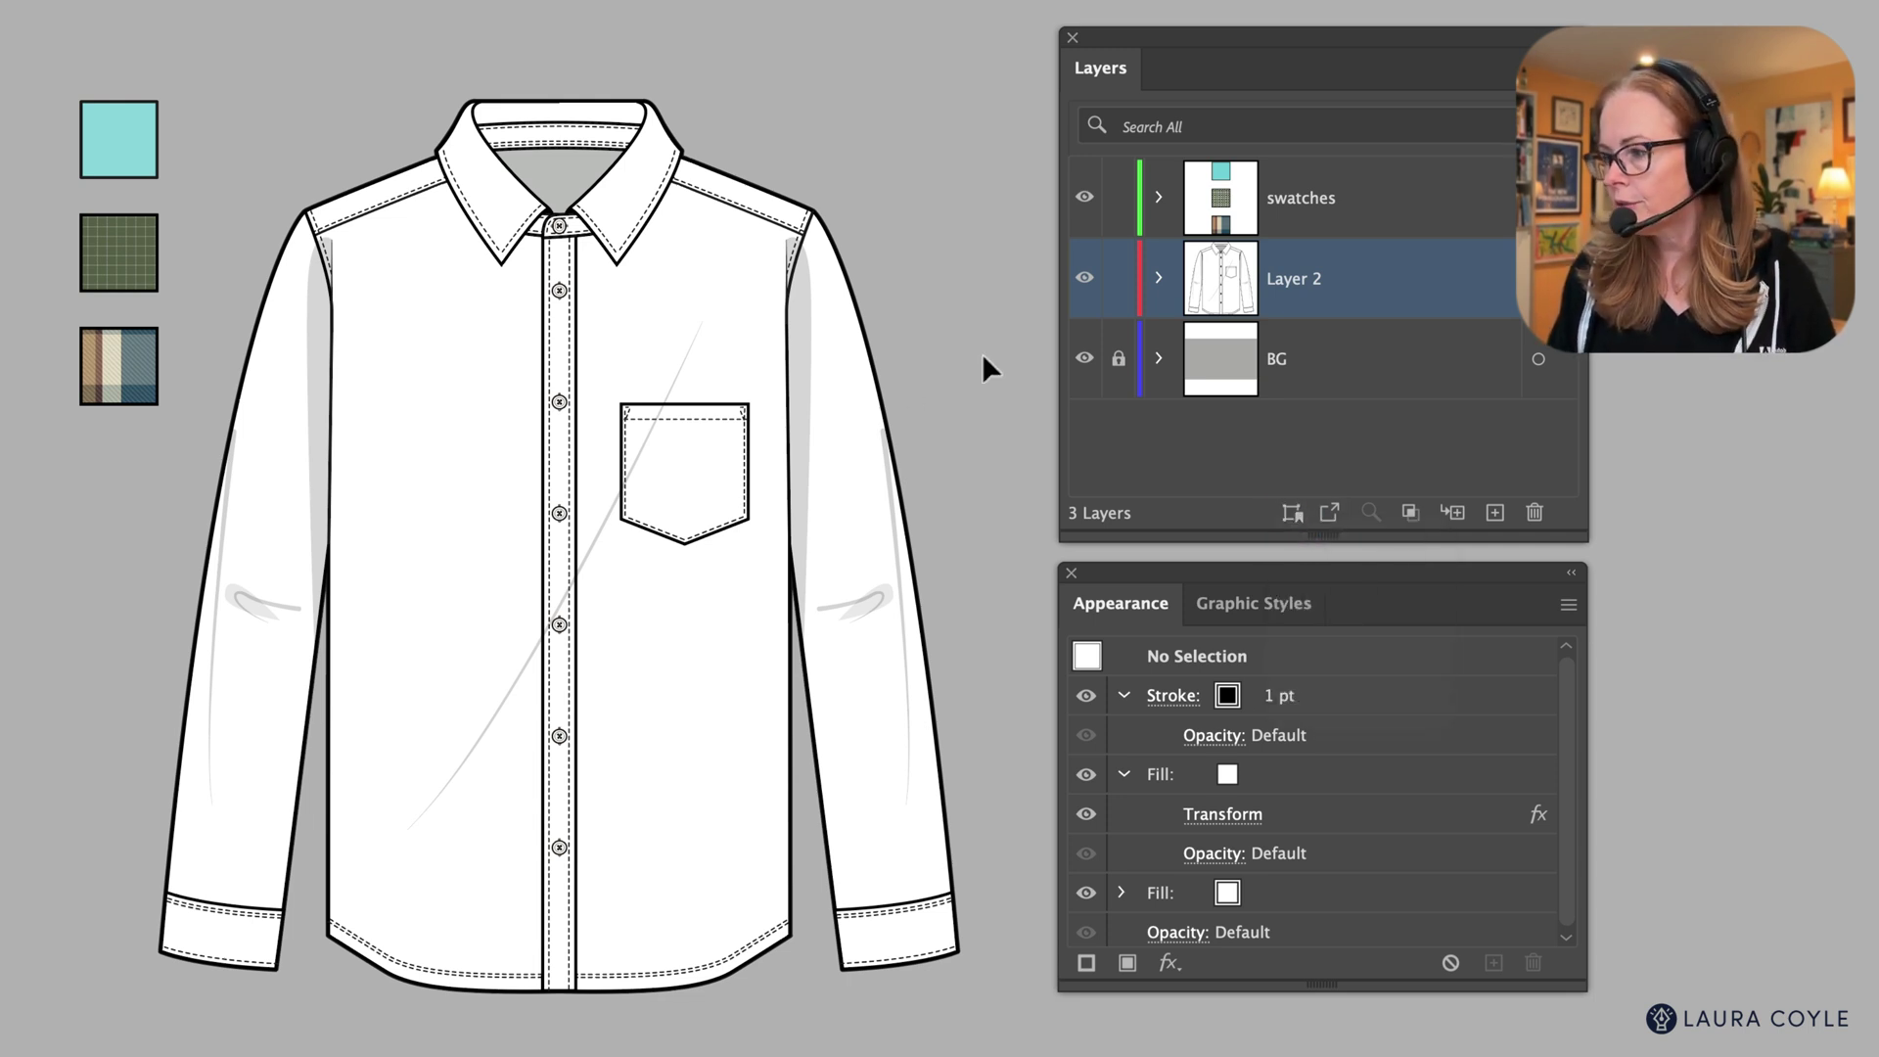
- Select the shirt body outline, button placket and pocket together
{"action": "left_click", "coordinate": [749, 241]}
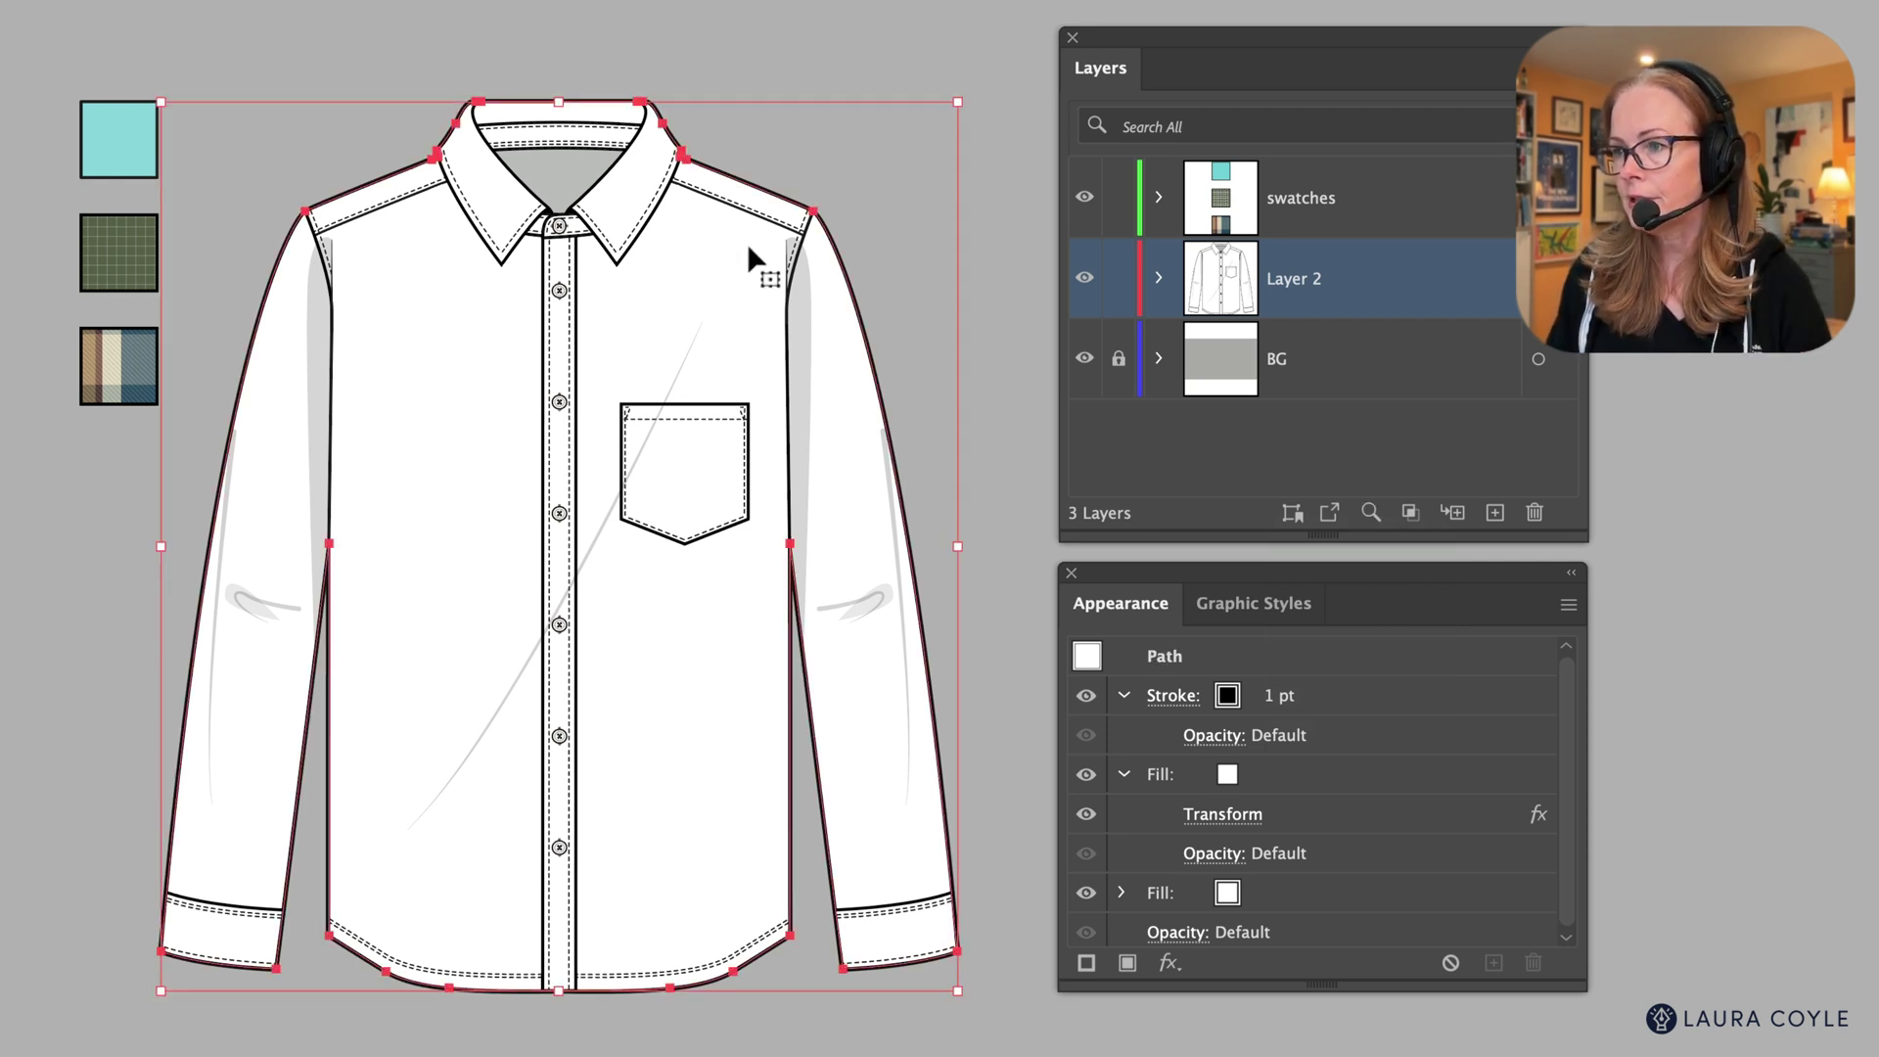
{"action": "left_click", "coordinate": [557, 448], "text": "shift"}
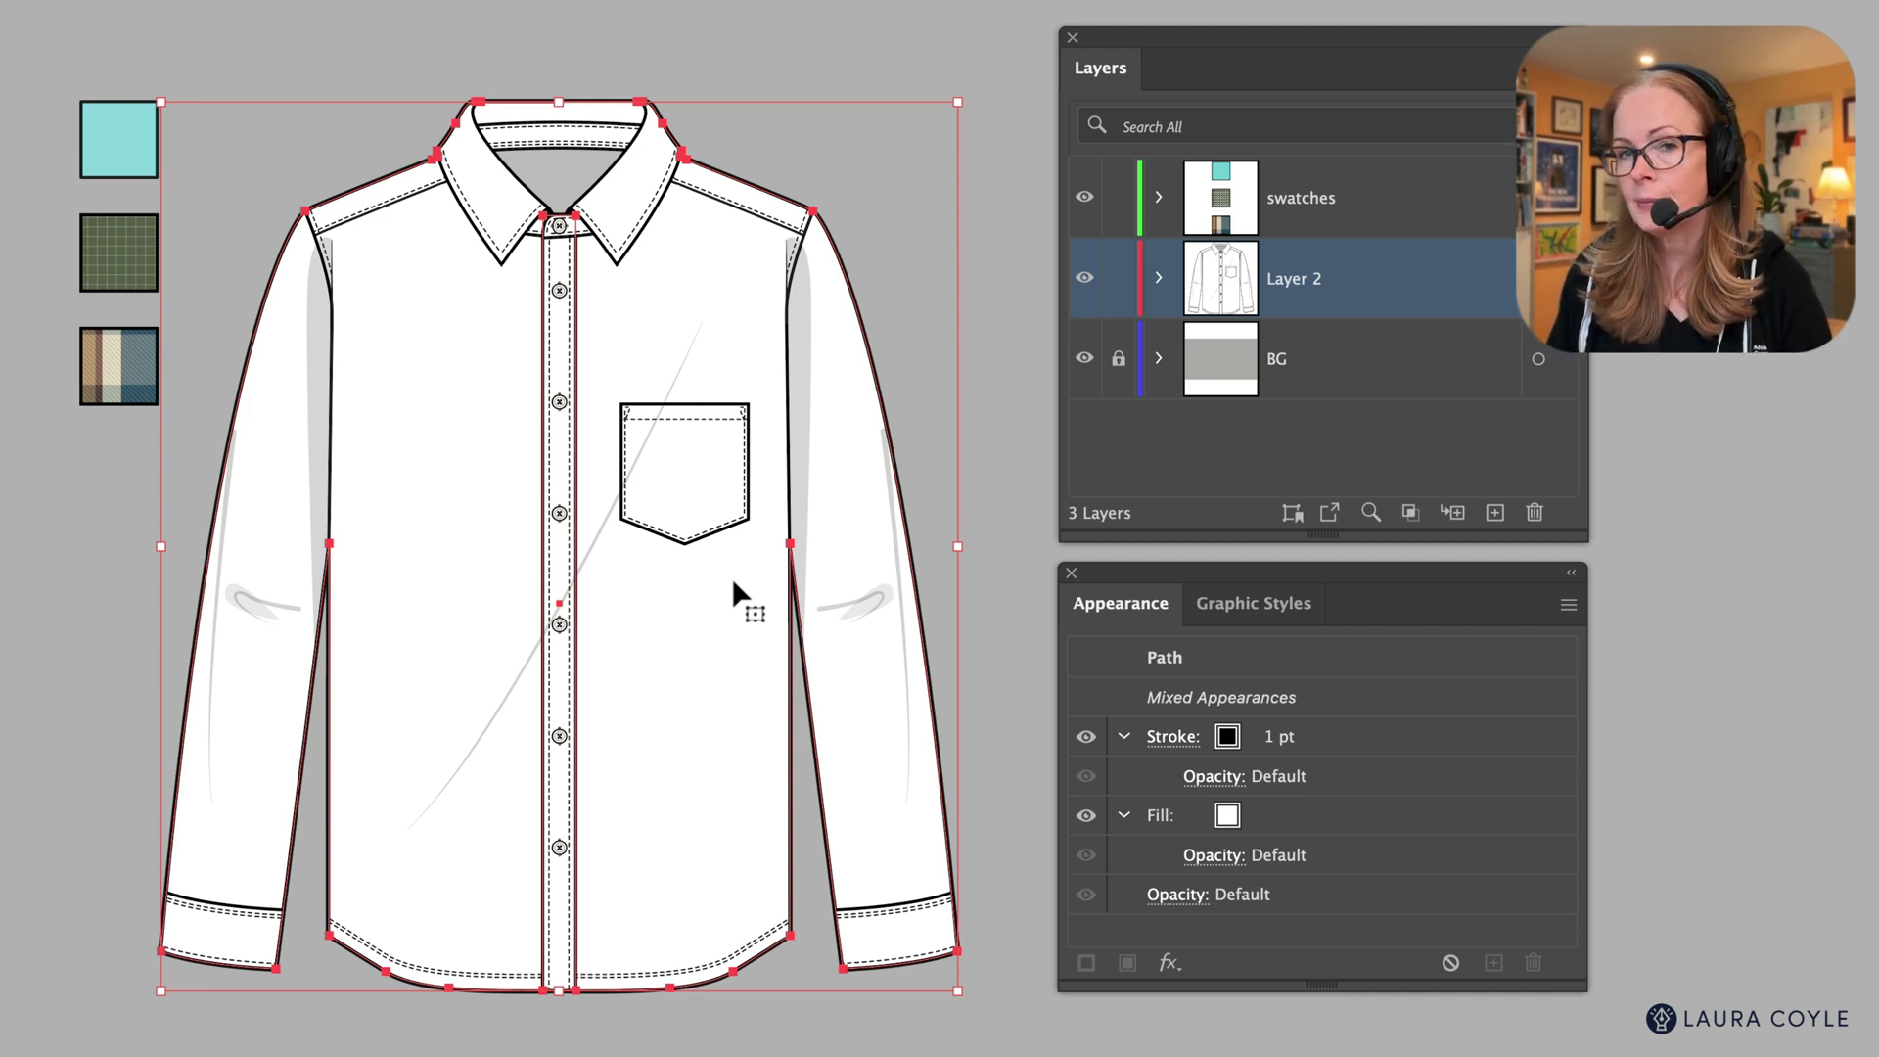
{"action": "key", "text": "a"}
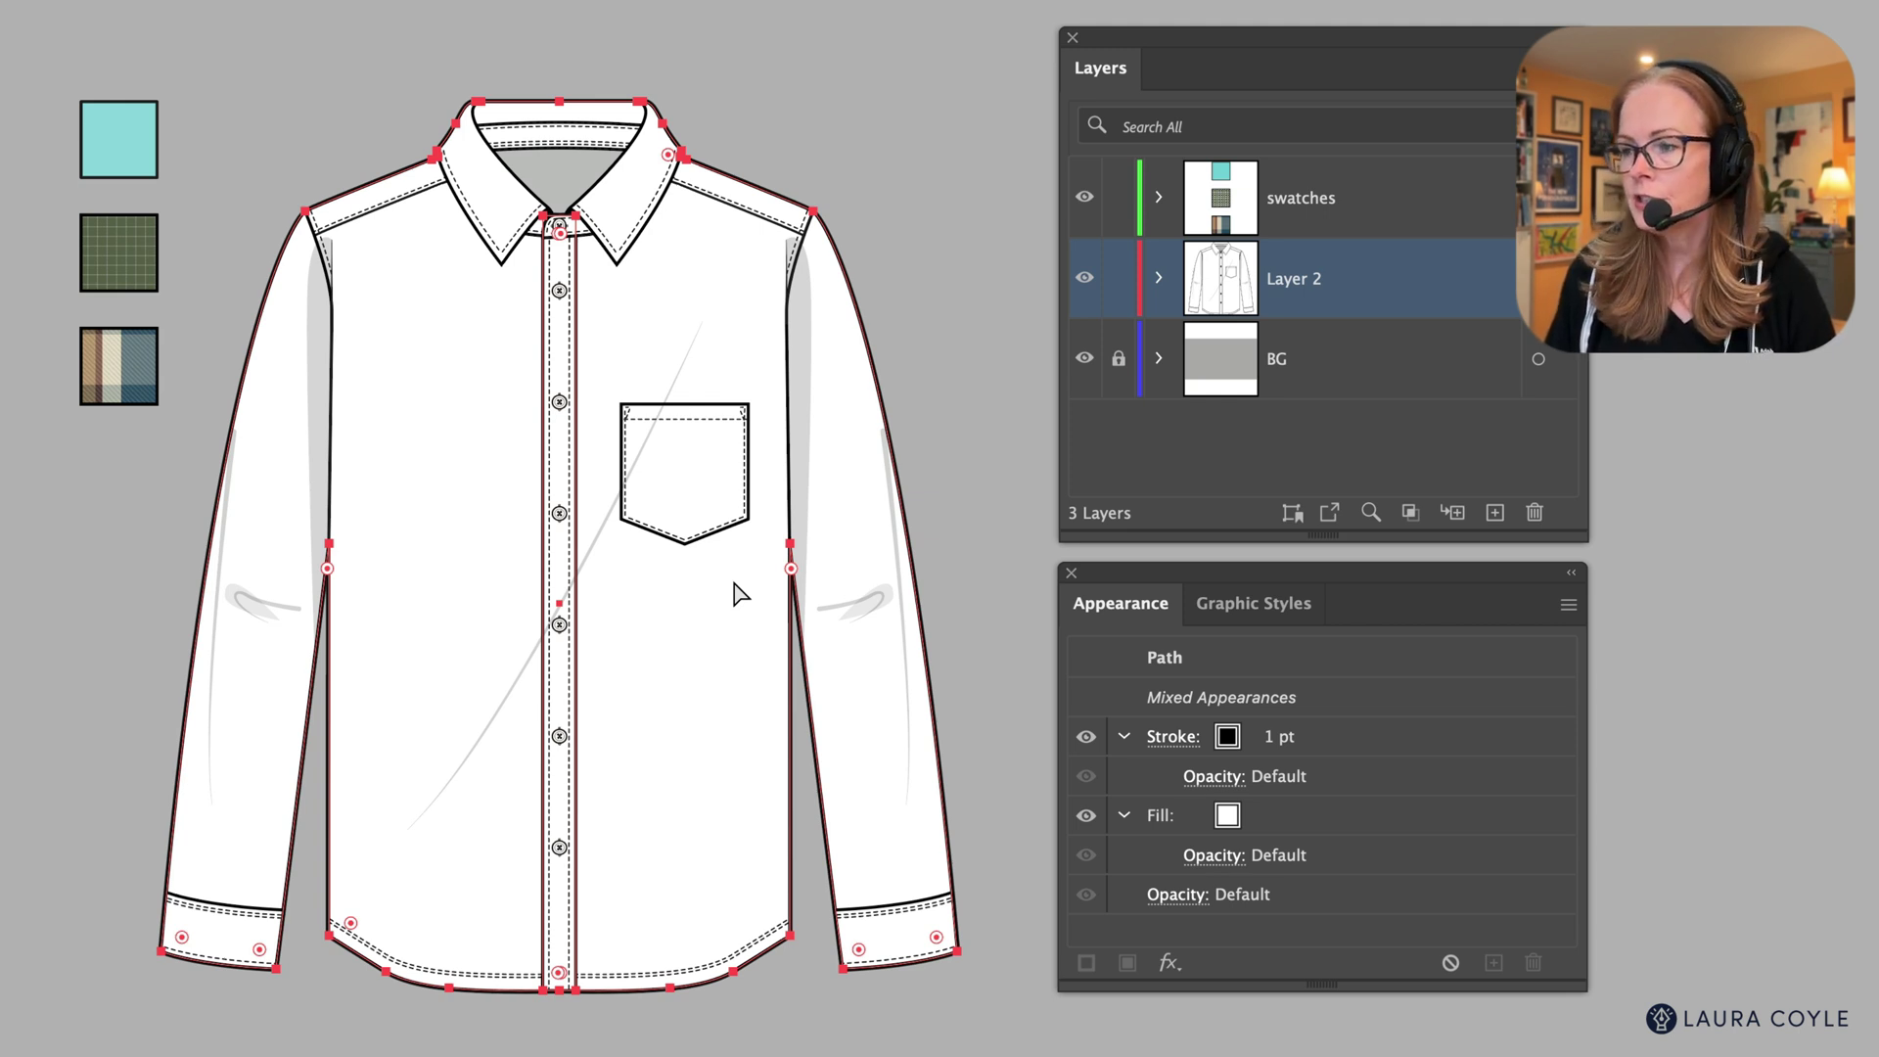
{"action": "left_click", "coordinate": [694, 461]}
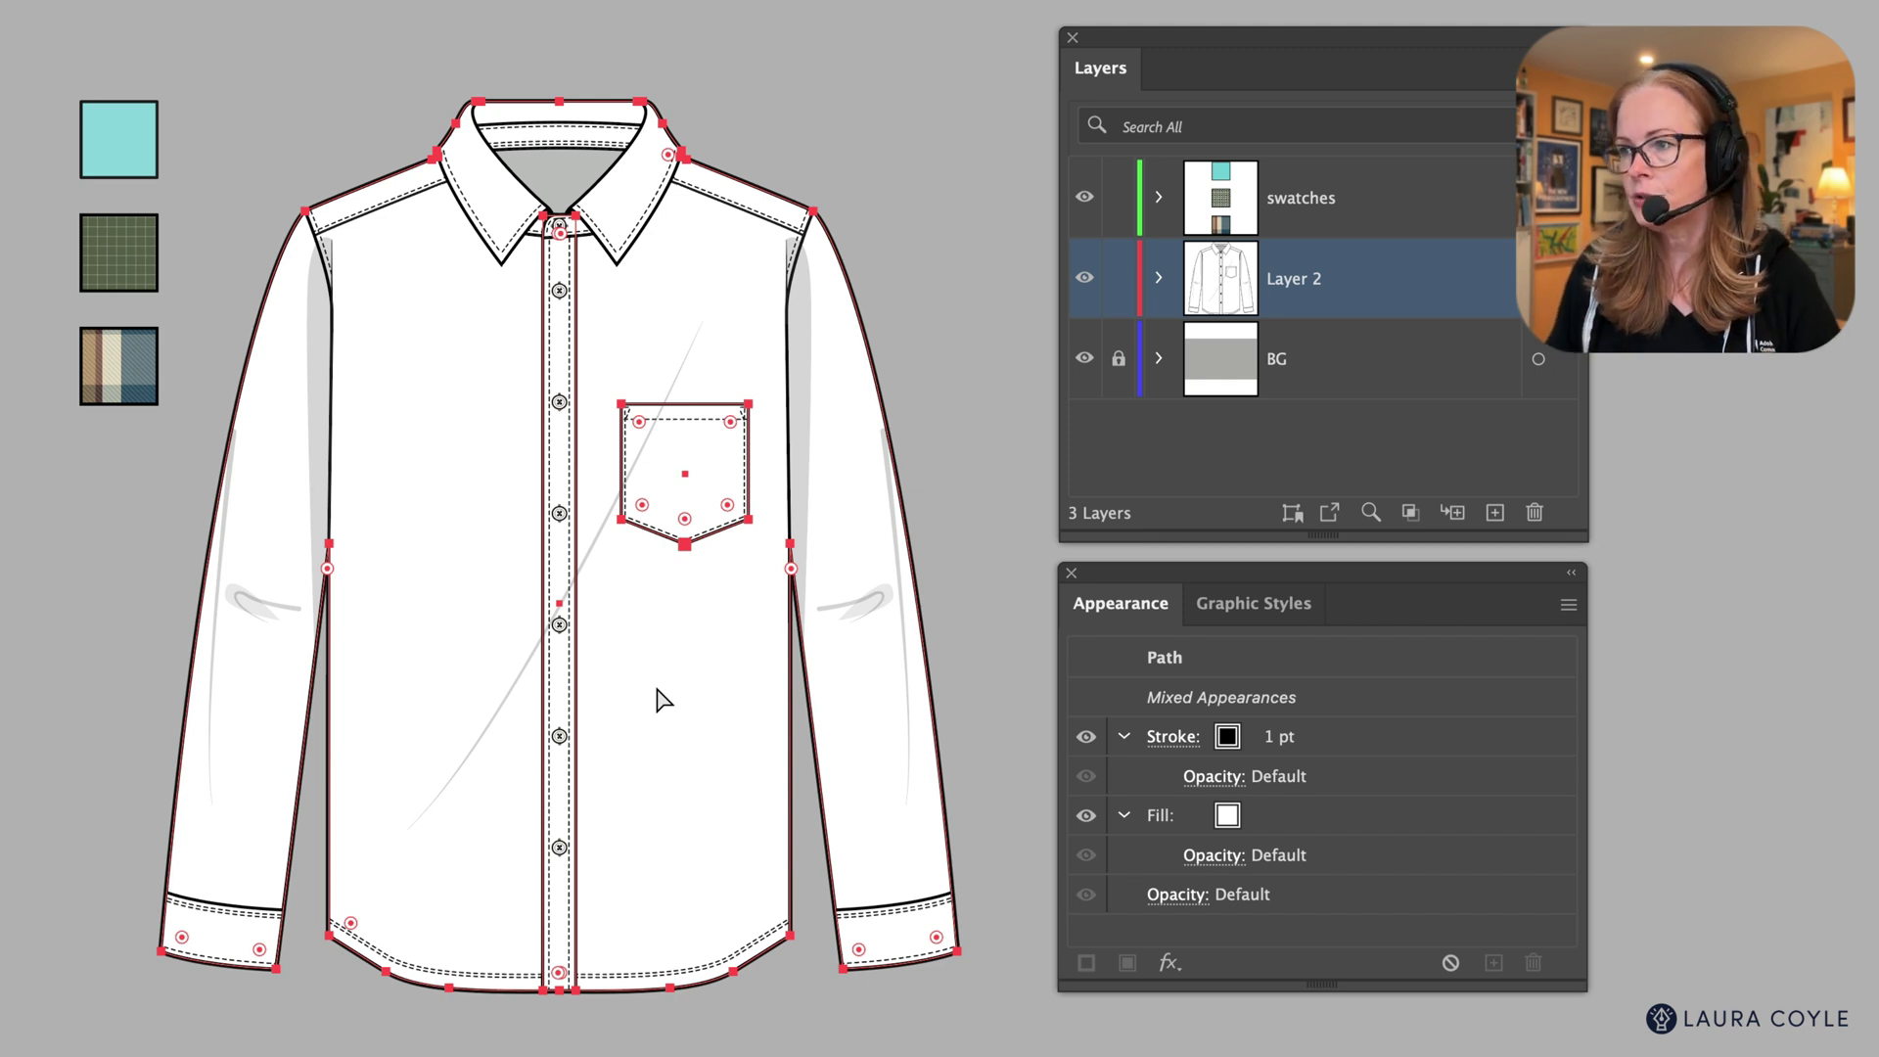
{"action": "left_click", "coordinate": [1288, 512]}
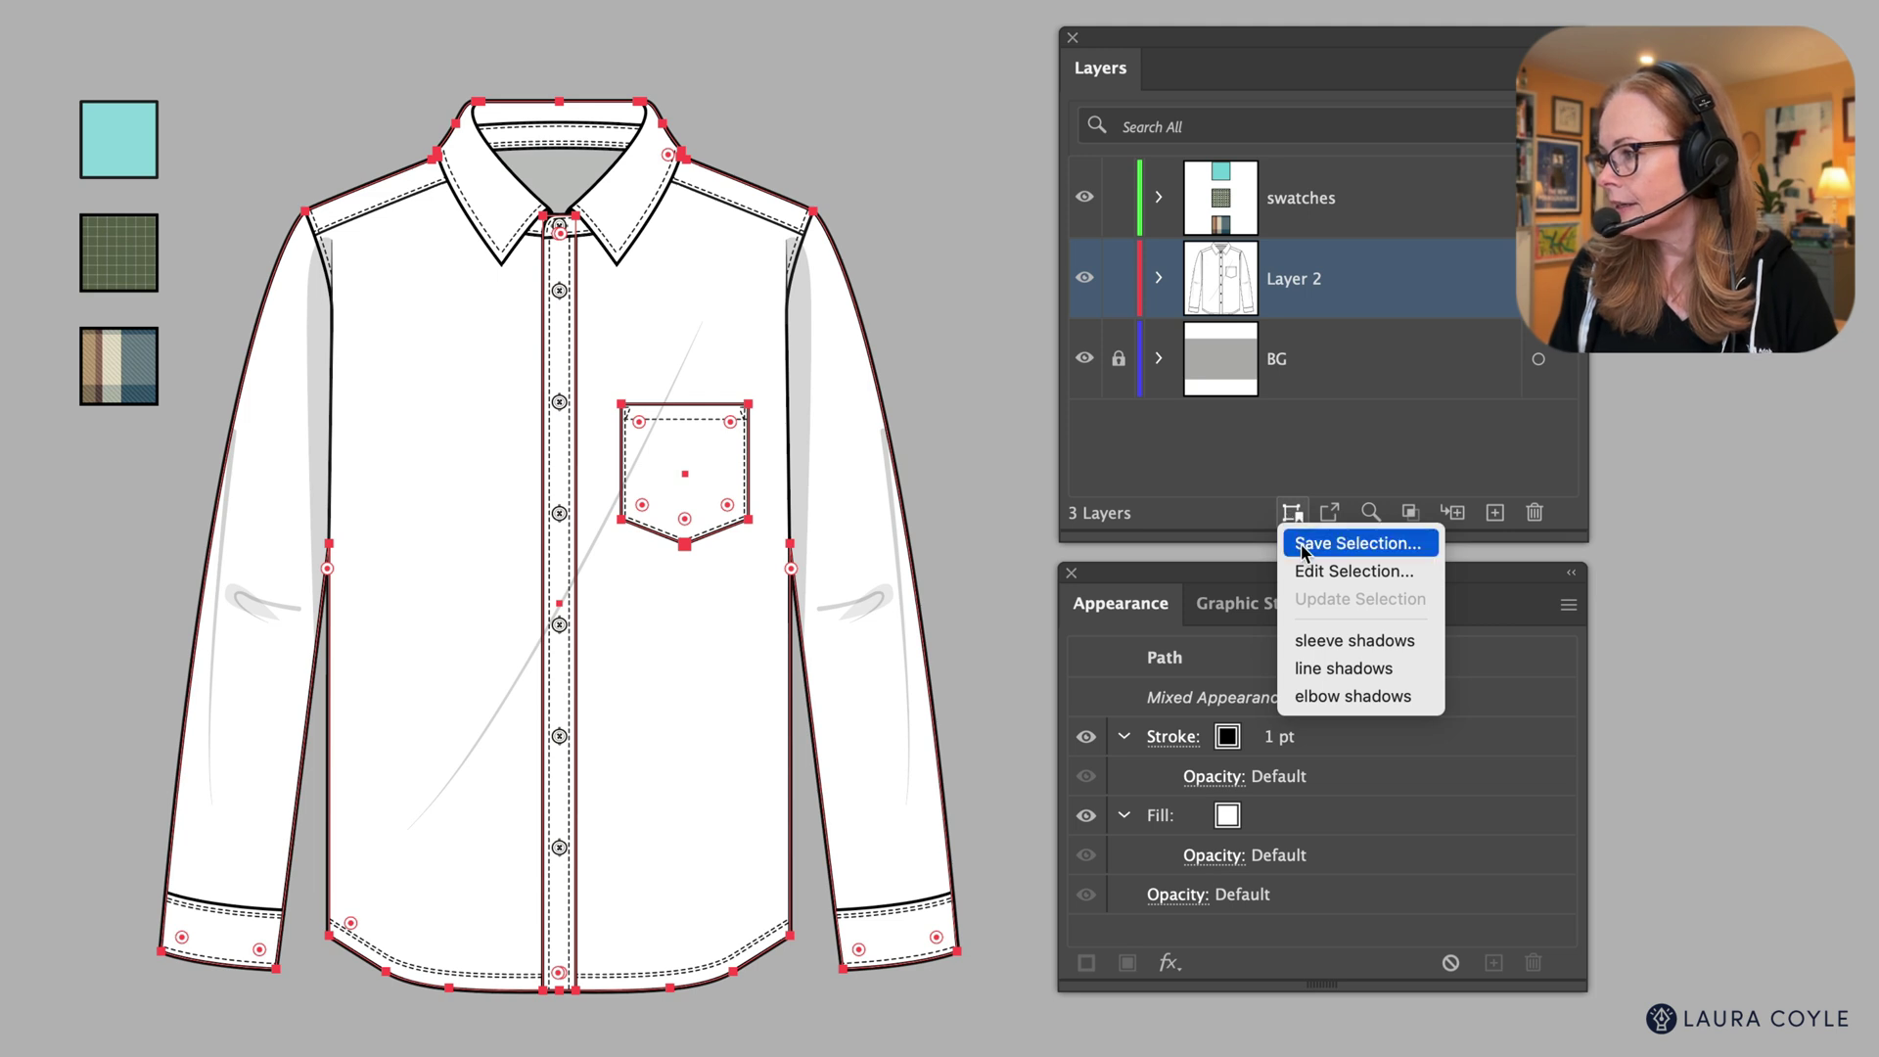
- Save the current selection as 'shirt, placket, pocket BG'
{"action": "left_click", "coordinate": [1301, 549]}
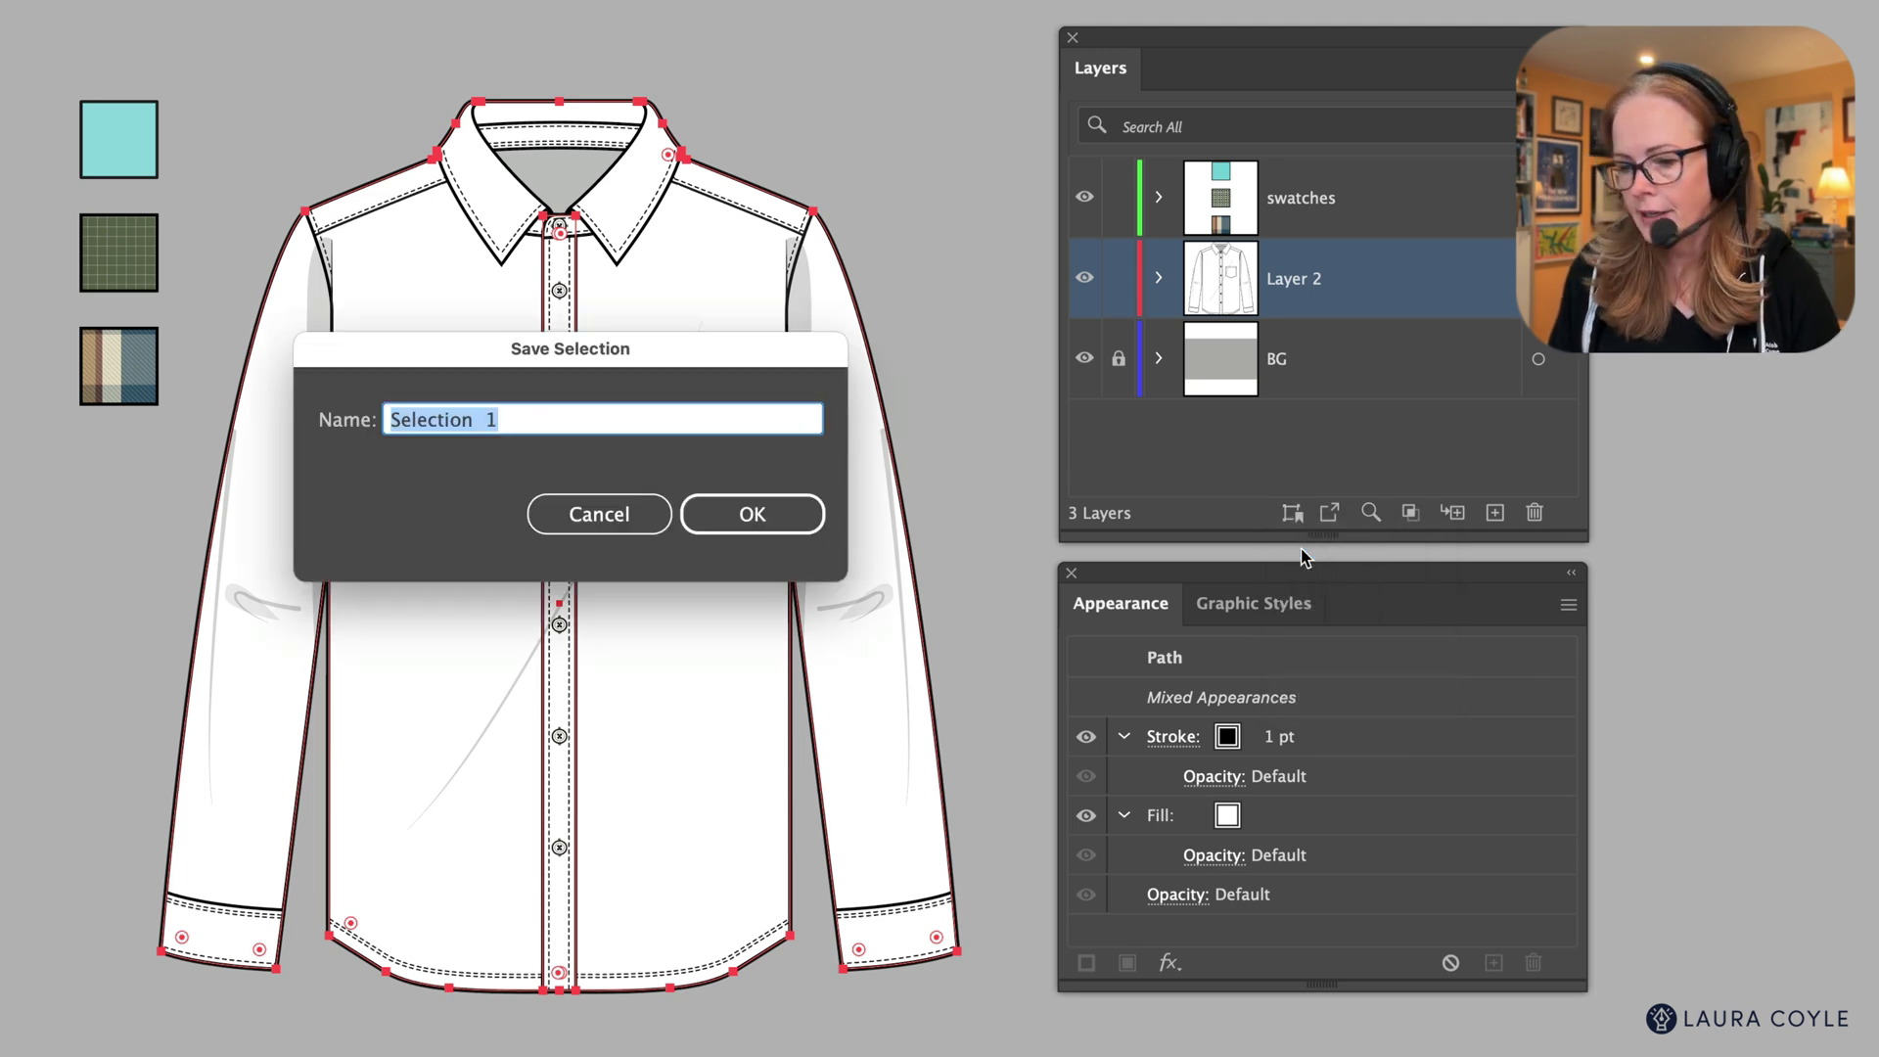
{"action": "type", "text": "shi"}
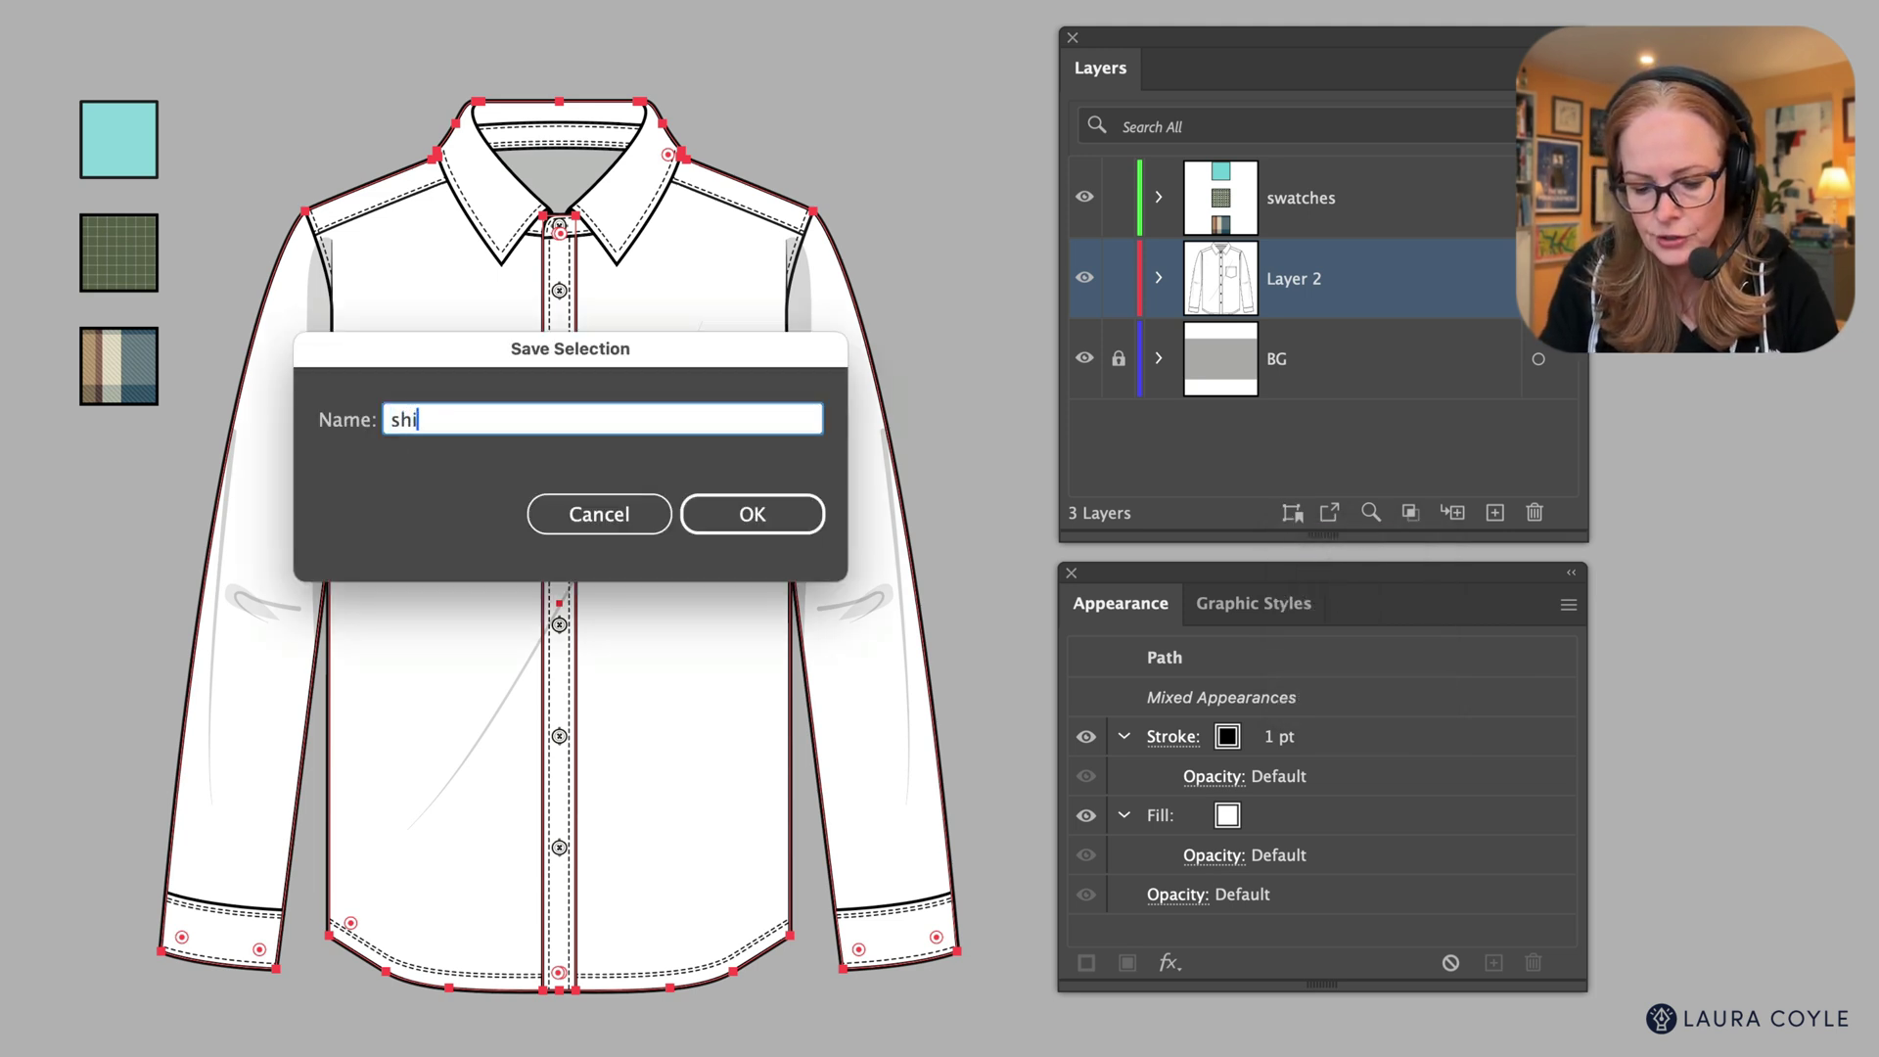
{"action": "type", "text": "rt, plack"}
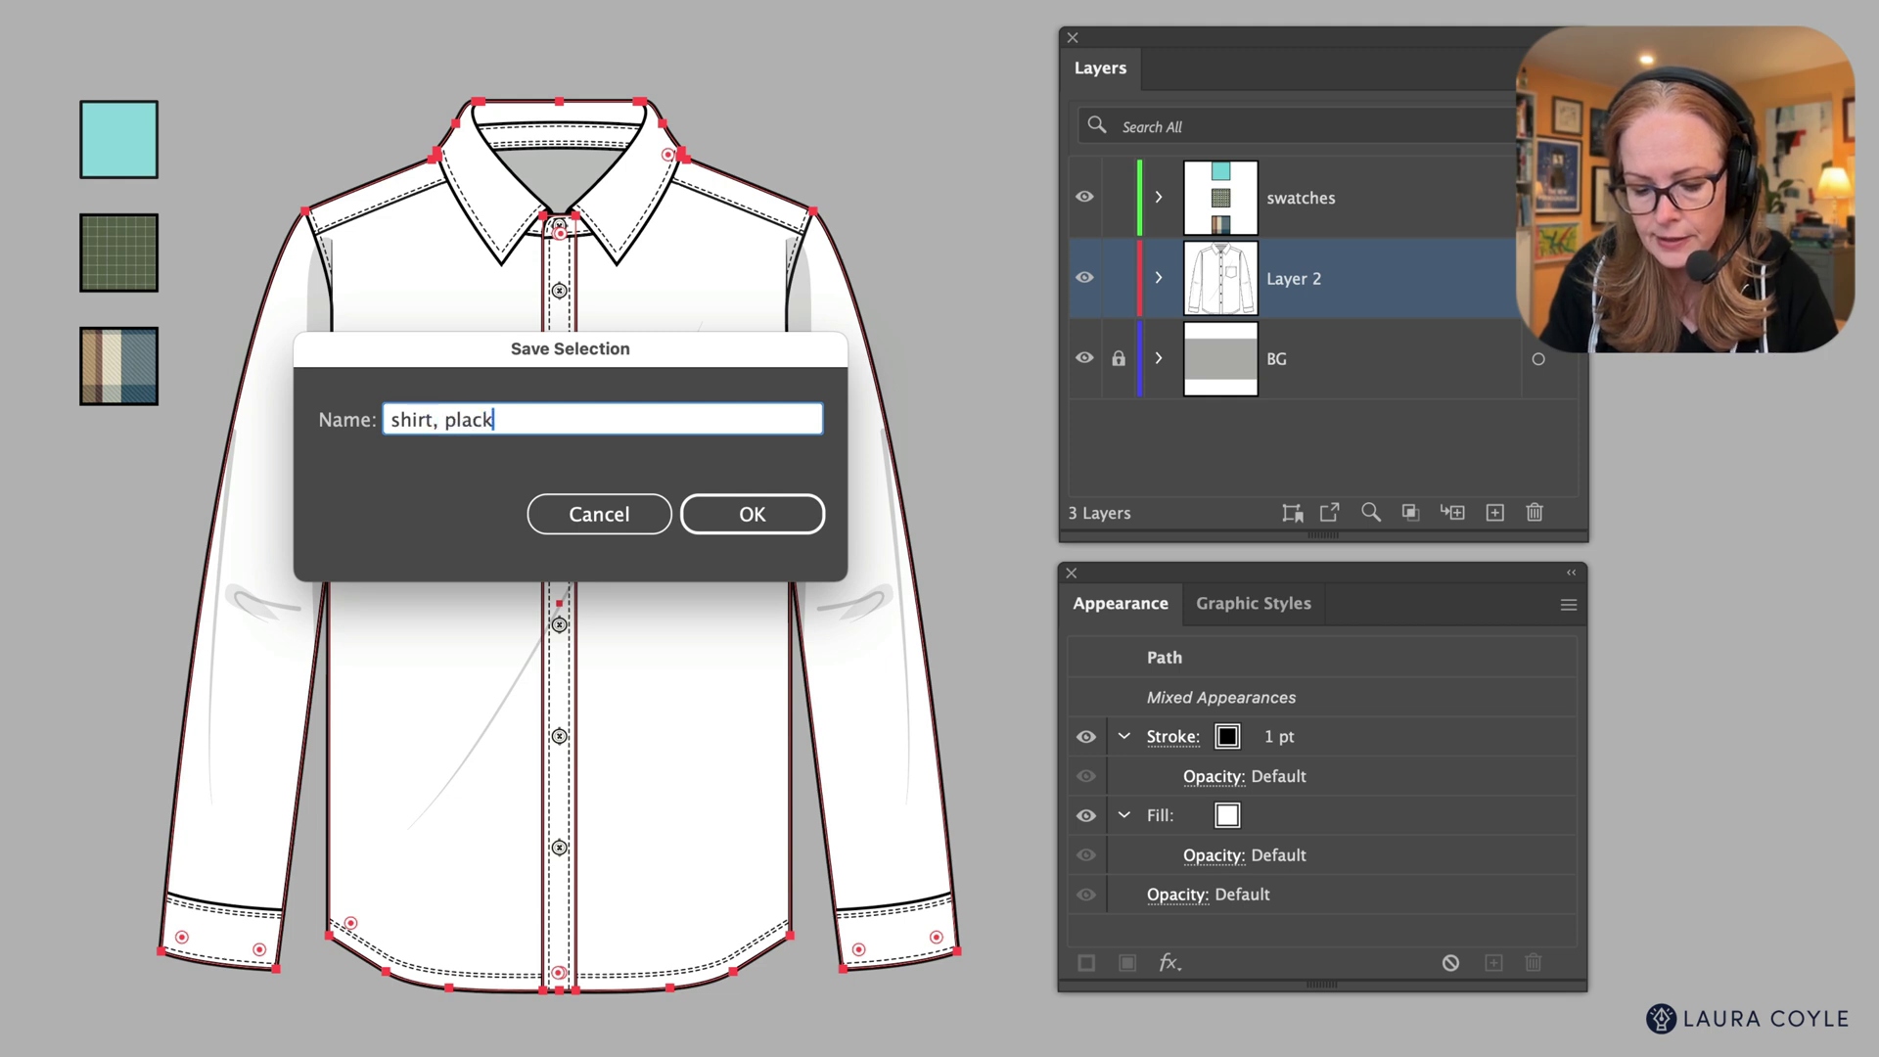
{"action": "type", "text": "et, pock"}
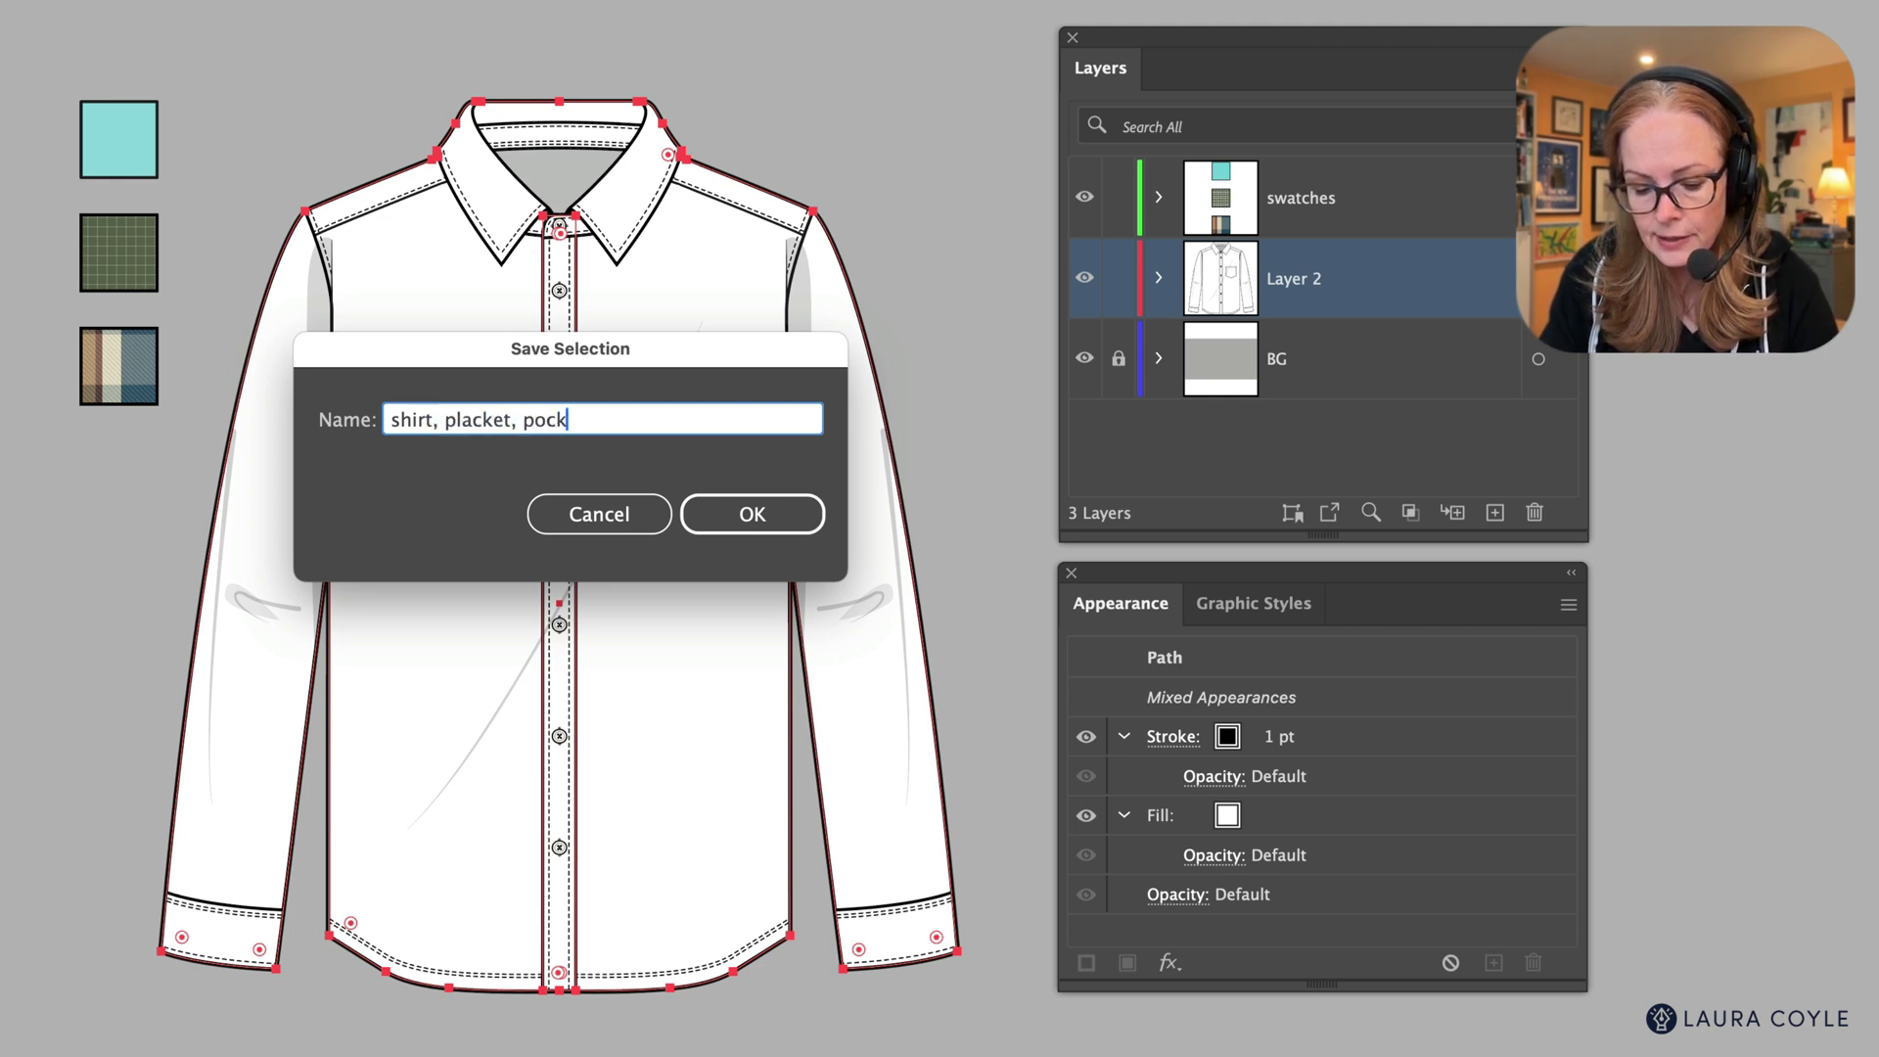
{"action": "type", "text": "et BG"}
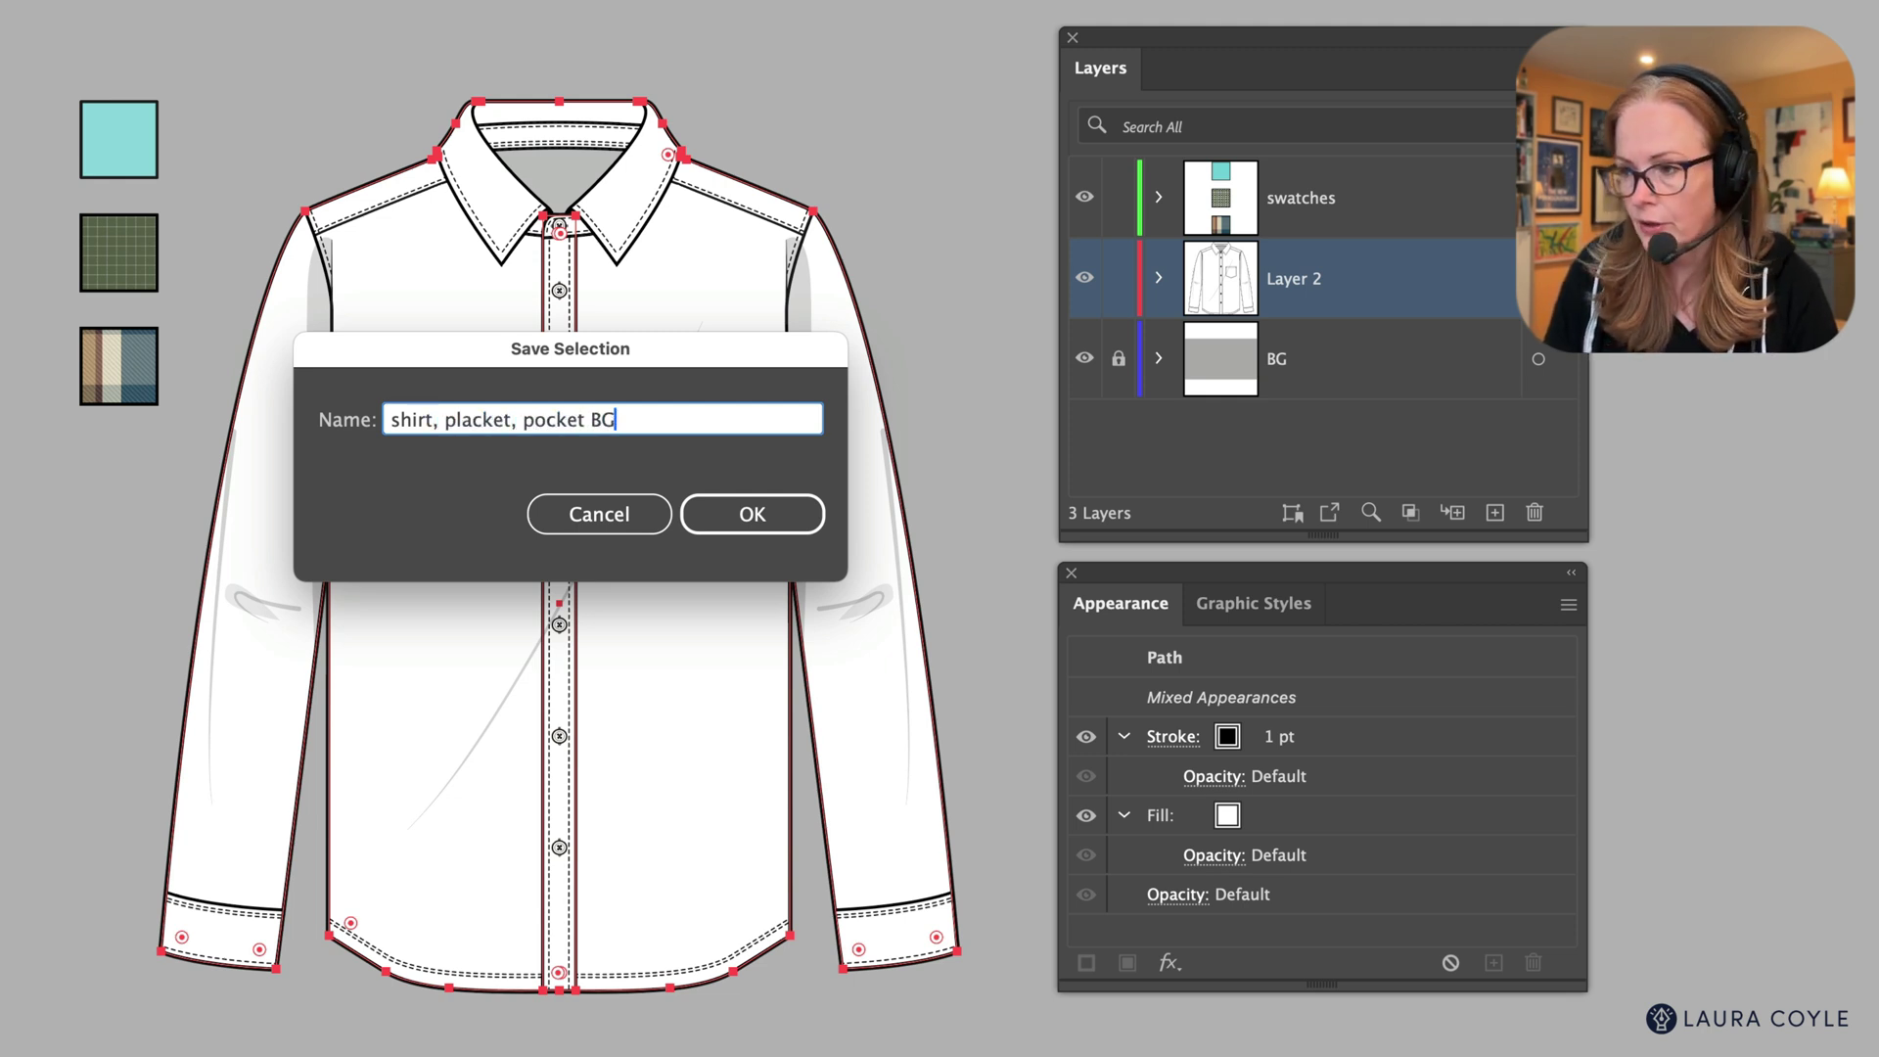
{"action": "left_click", "coordinate": [755, 520]}
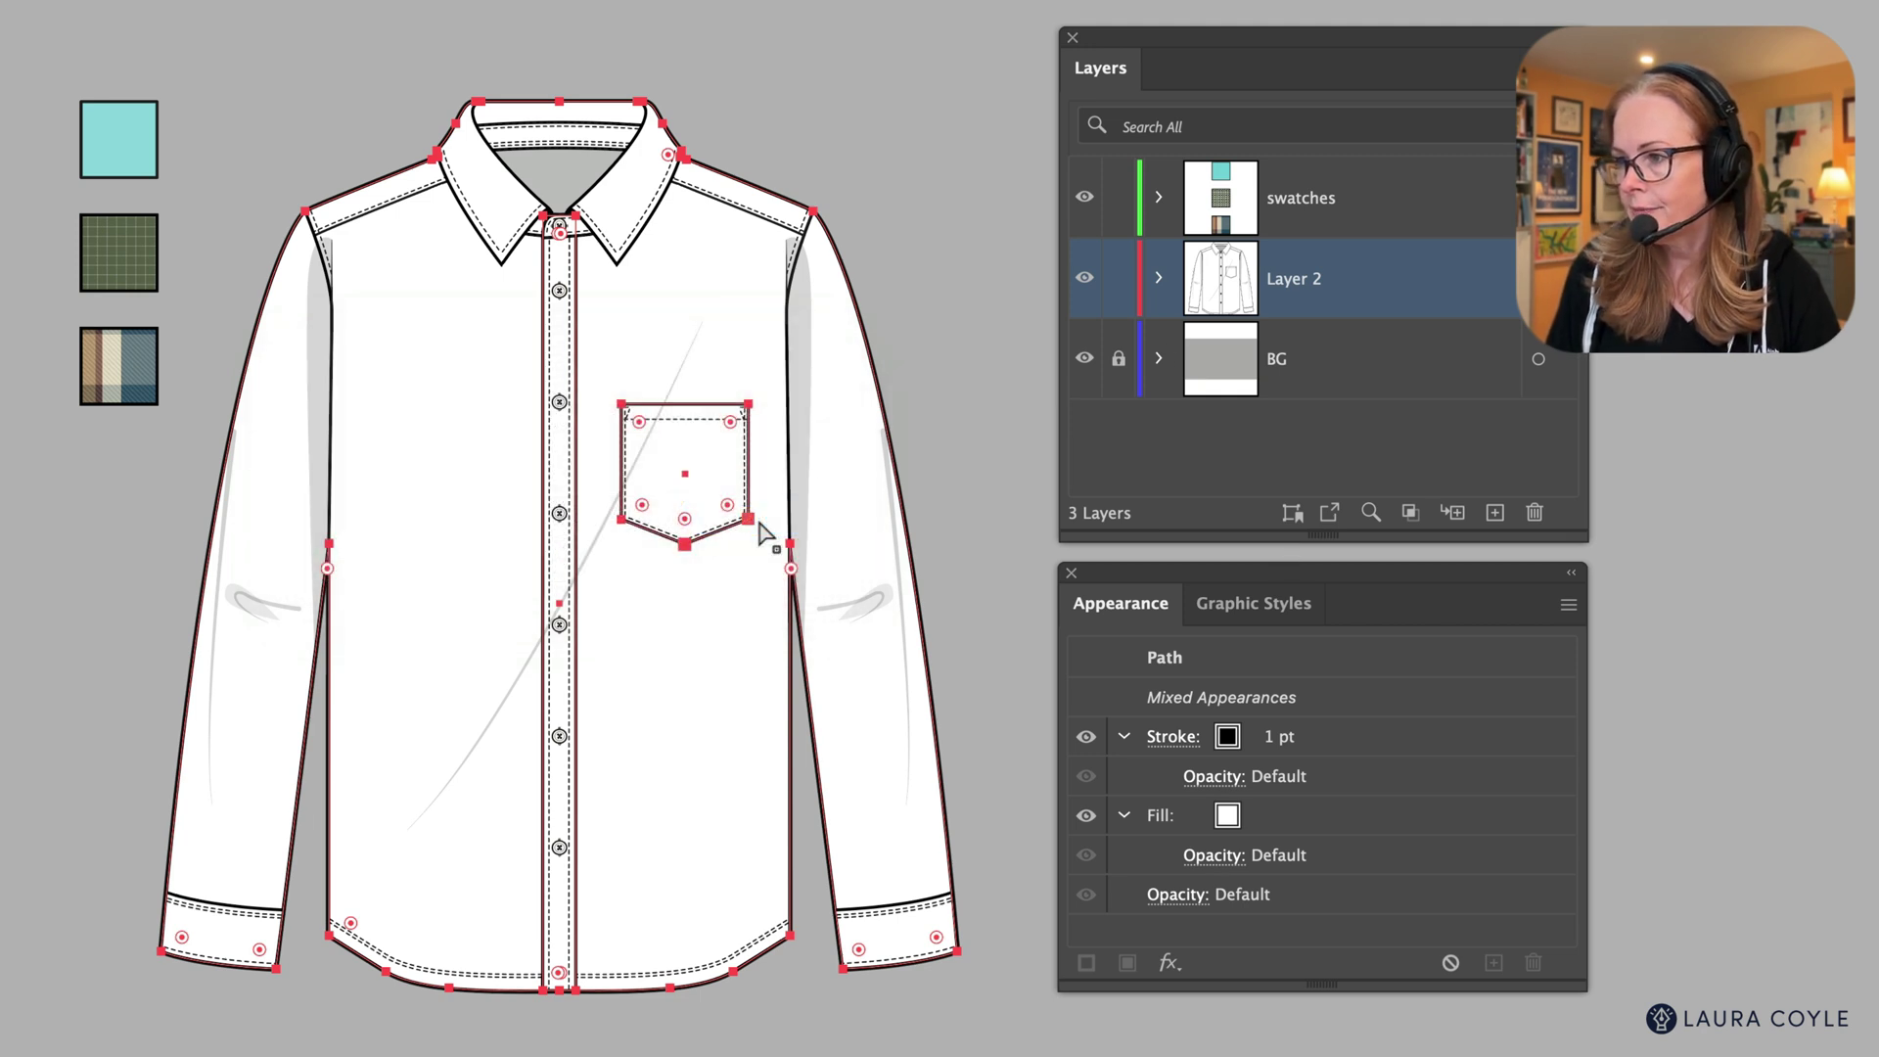
- Reload the 'shirt, placket, pocket BG' selection and eyedropper the cyan swatch's fill onto it
{"action": "left_click", "coordinate": [908, 272]}
{"action": "left_click", "coordinate": [1292, 512]}
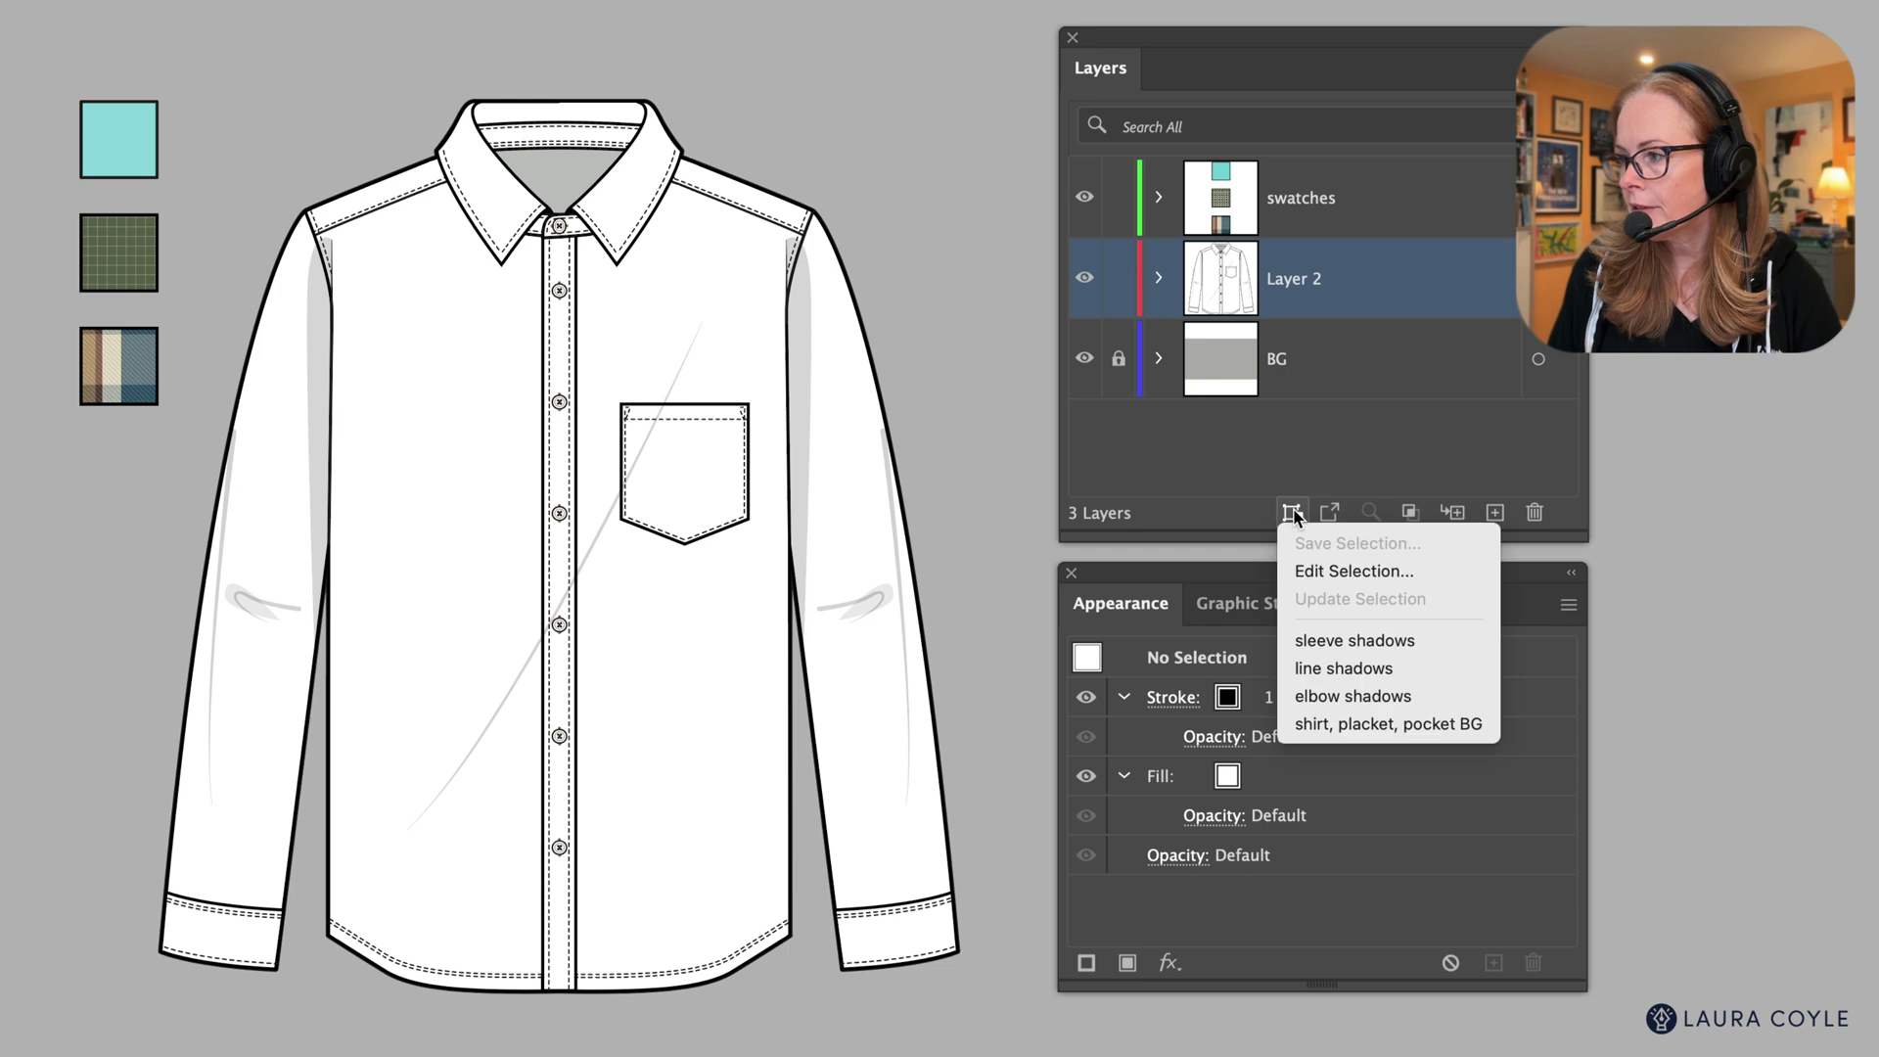
{"action": "left_click", "coordinate": [1321, 724]}
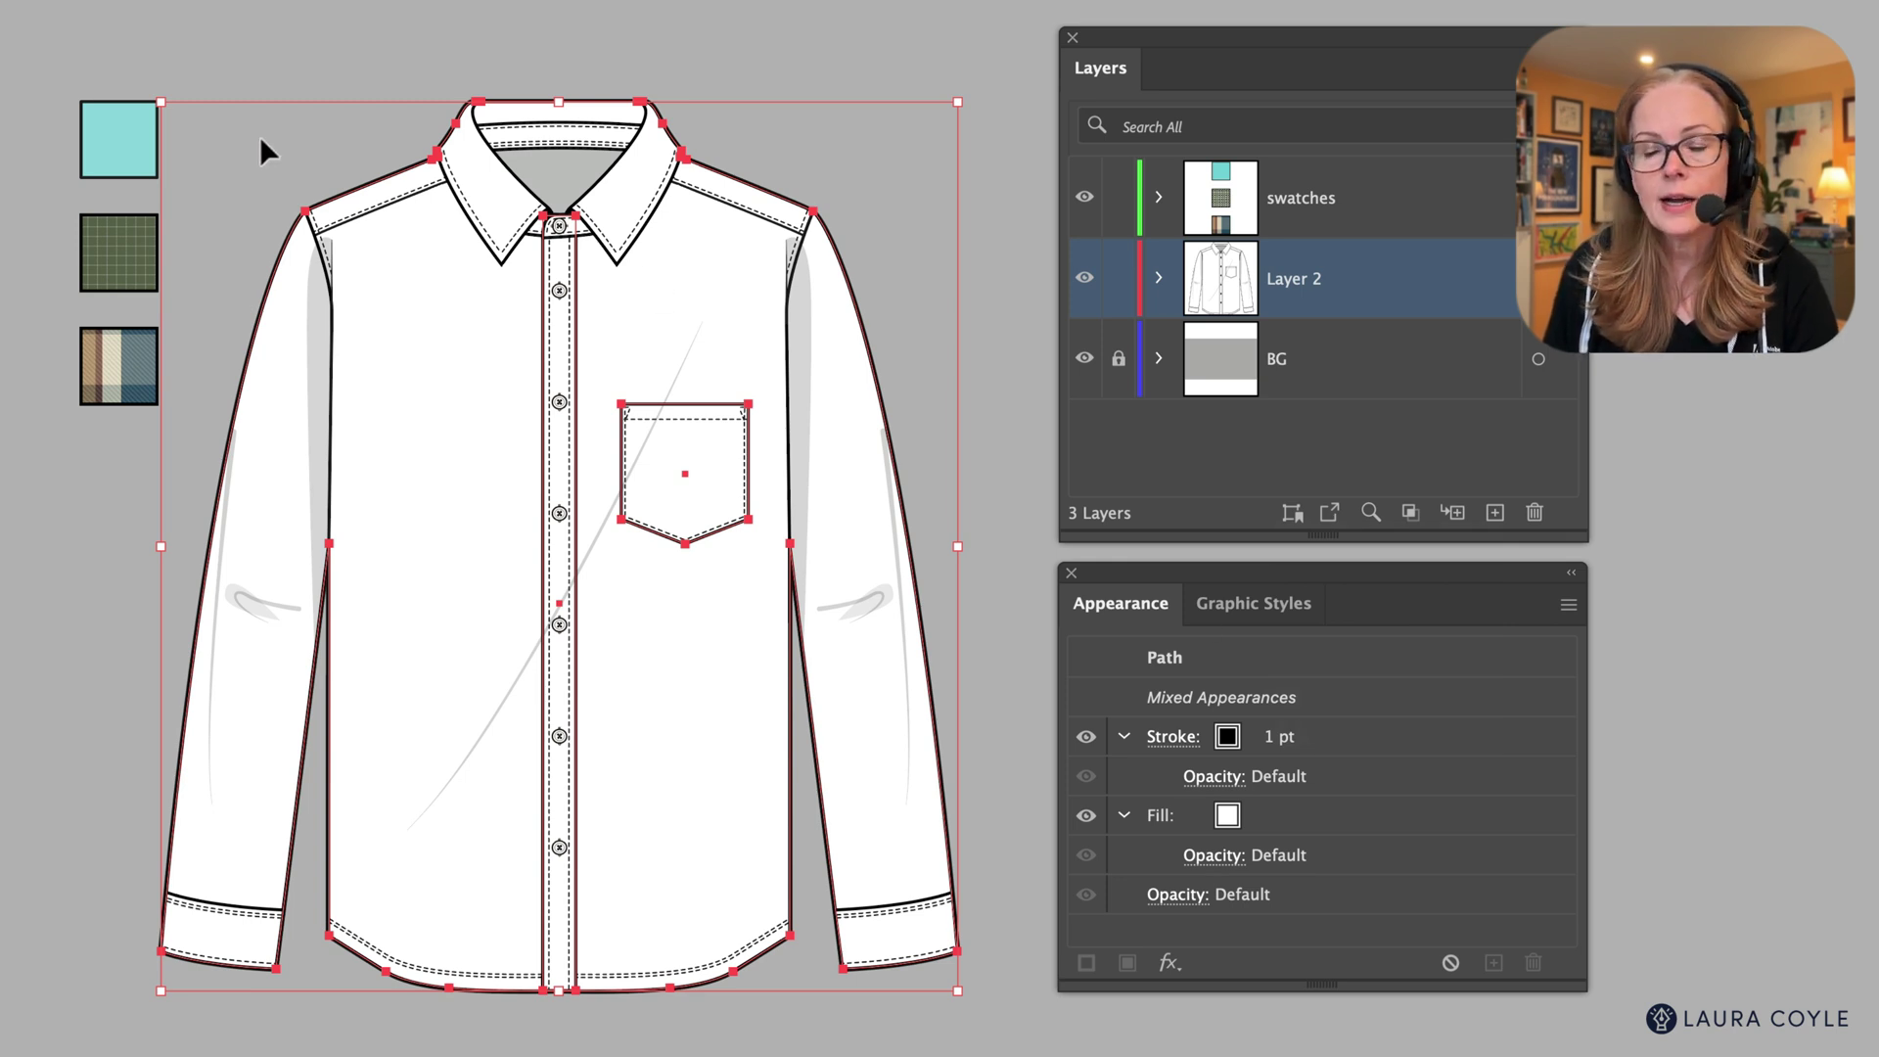
{"action": "key", "text": "i"}
{"action": "left_click", "coordinate": [138, 147]}
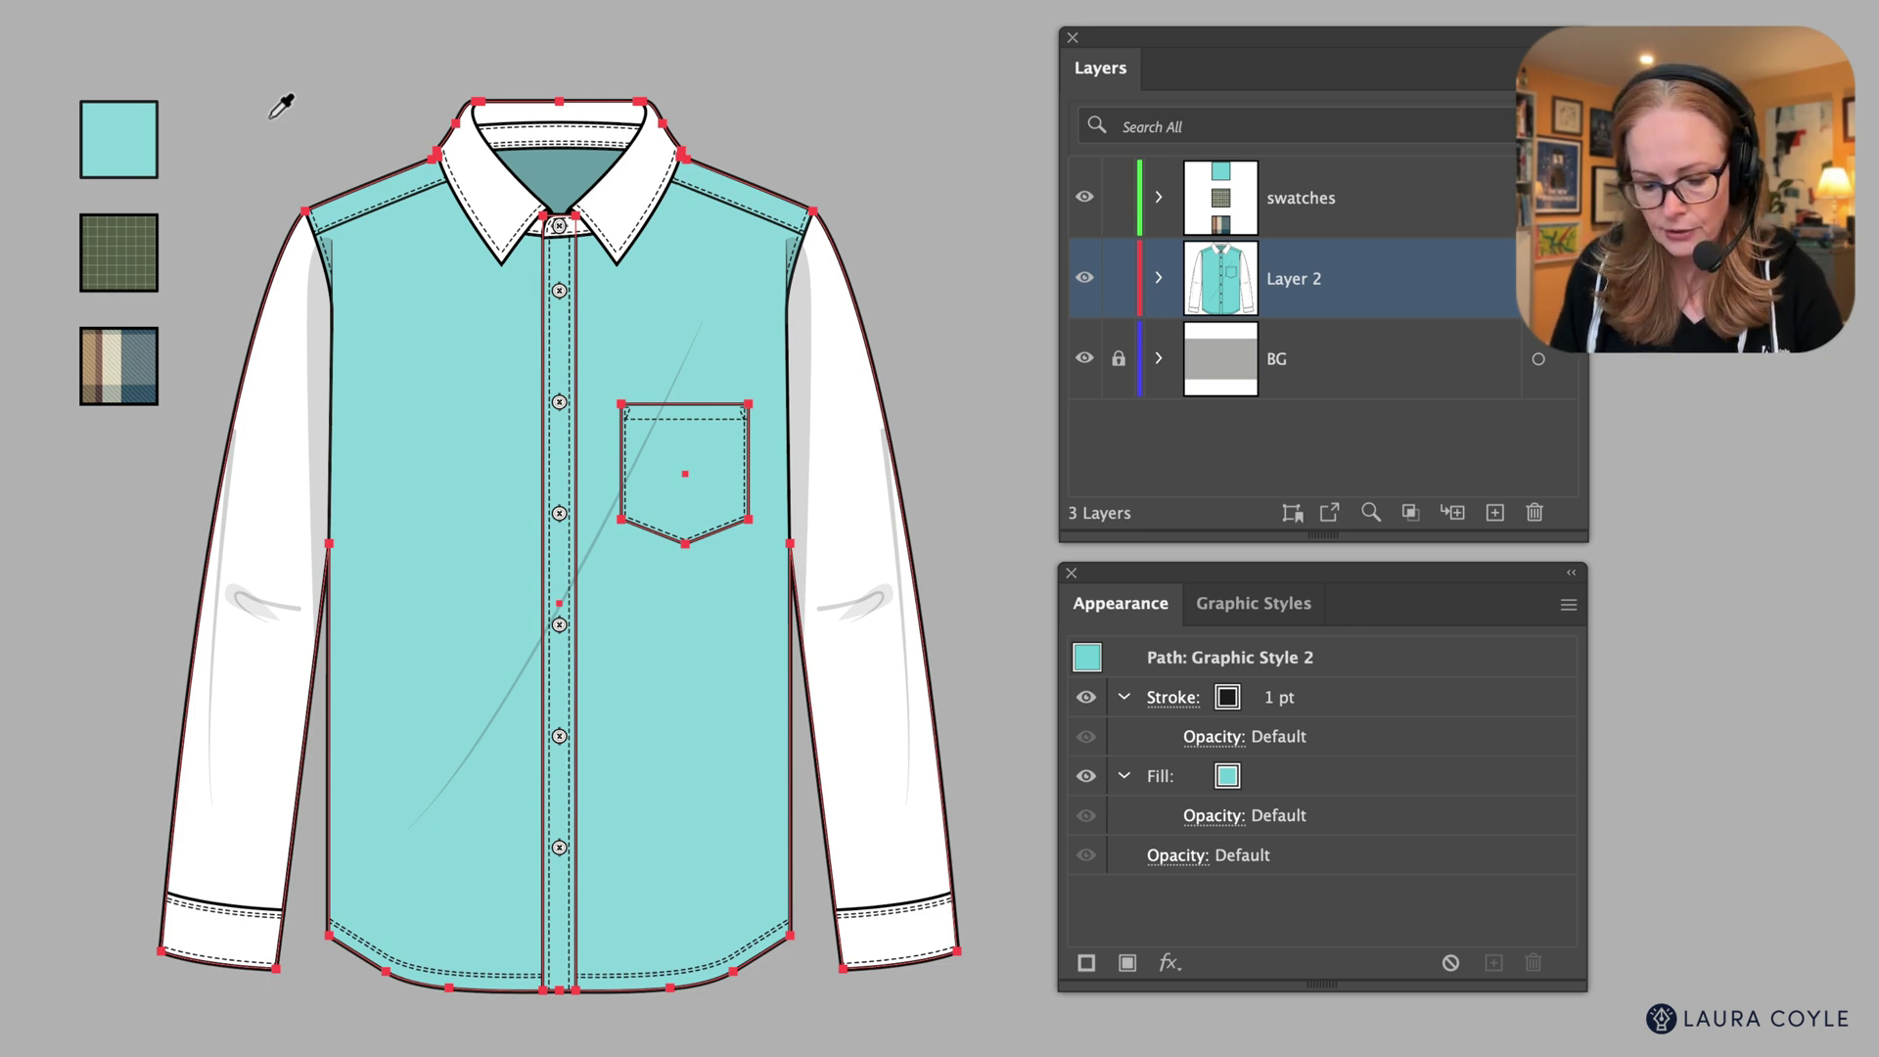
- Select the left and right sleeves
{"action": "key", "text": "v"}
{"action": "left_click", "coordinate": [286, 157]}
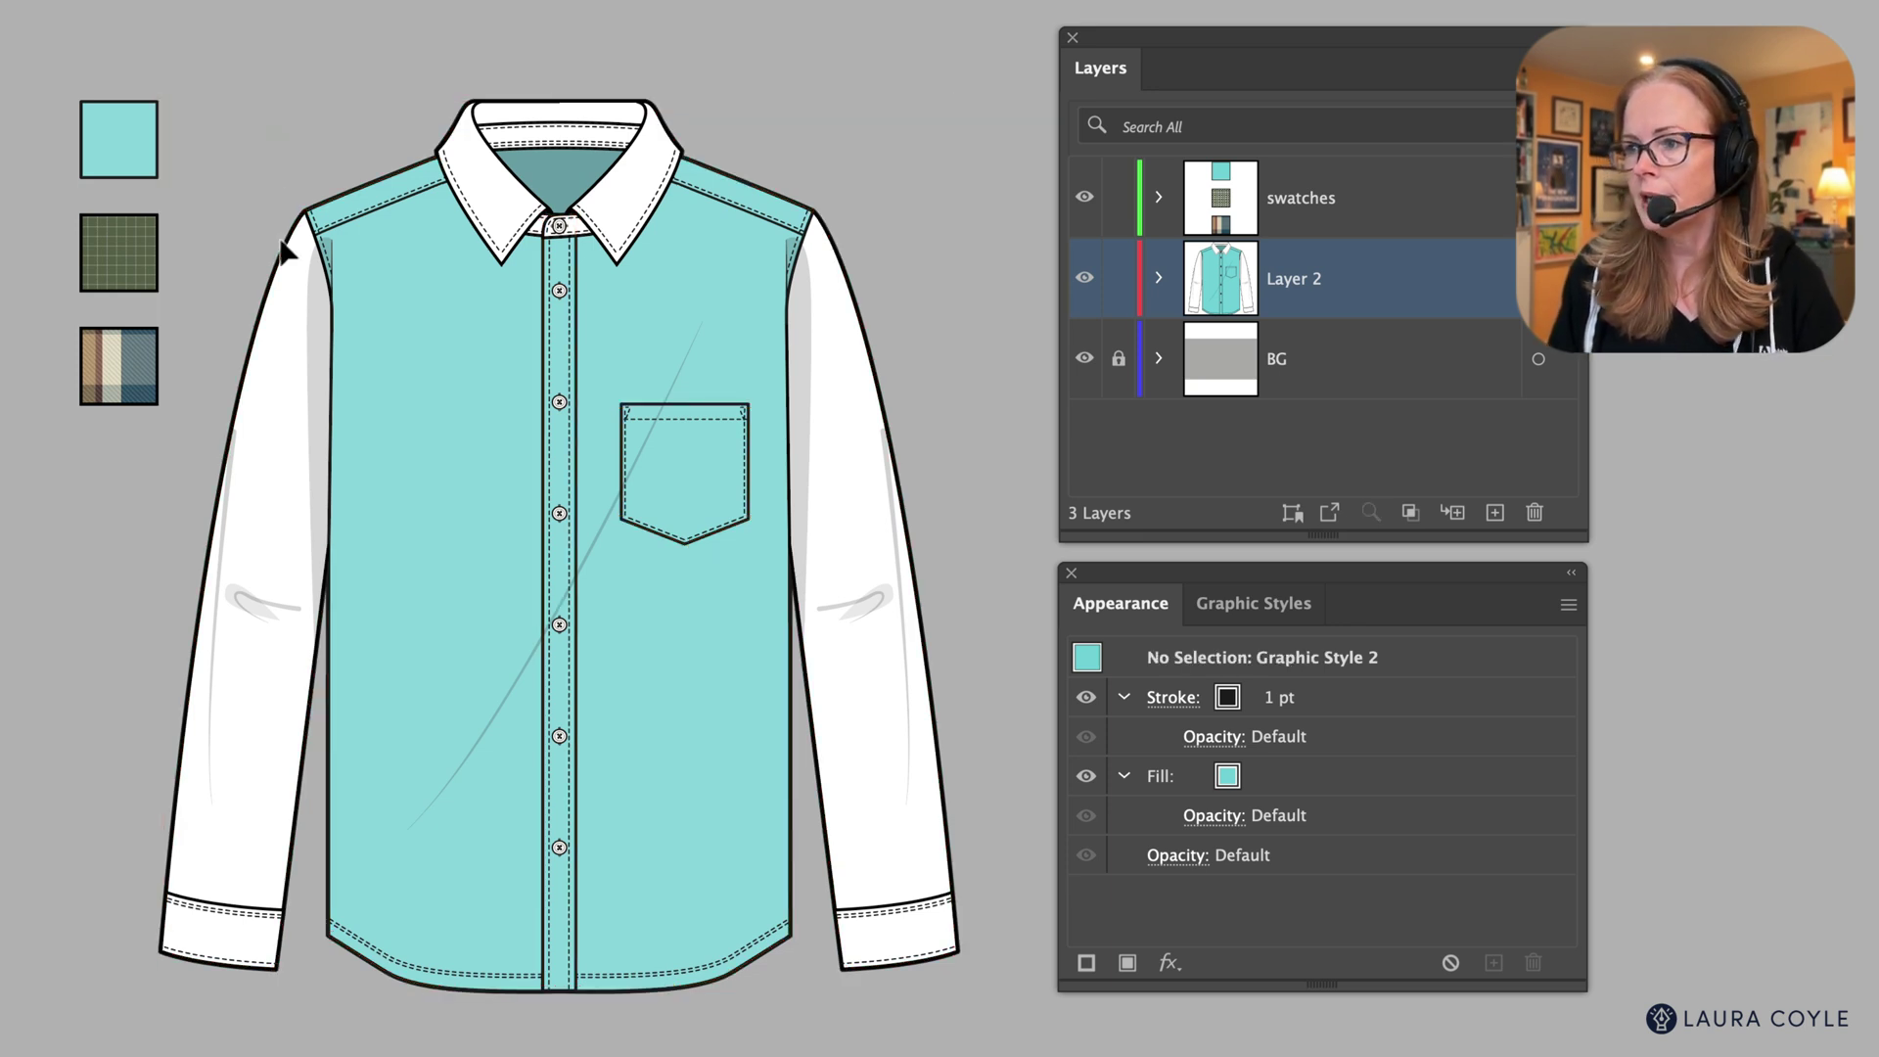
{"action": "left_click", "coordinate": [284, 427]}
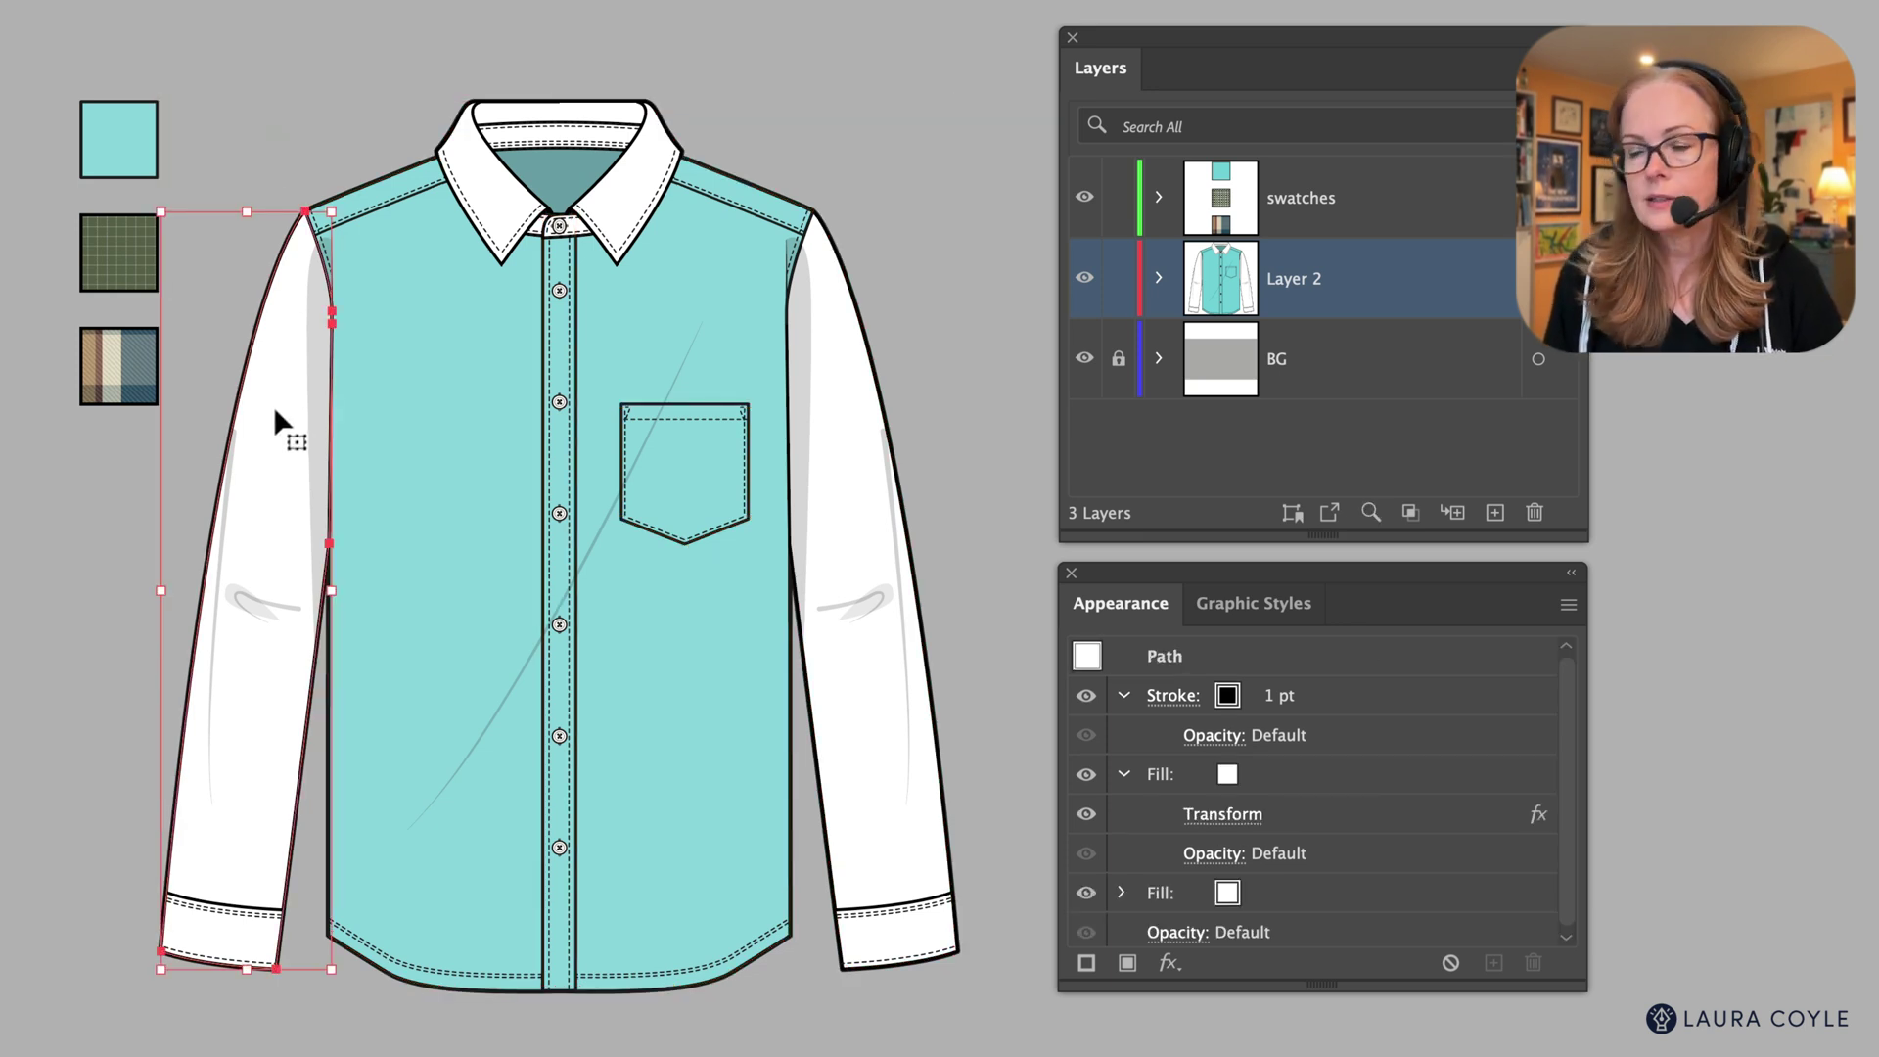
{"action": "left_click", "coordinate": [856, 462], "text": "shift"}
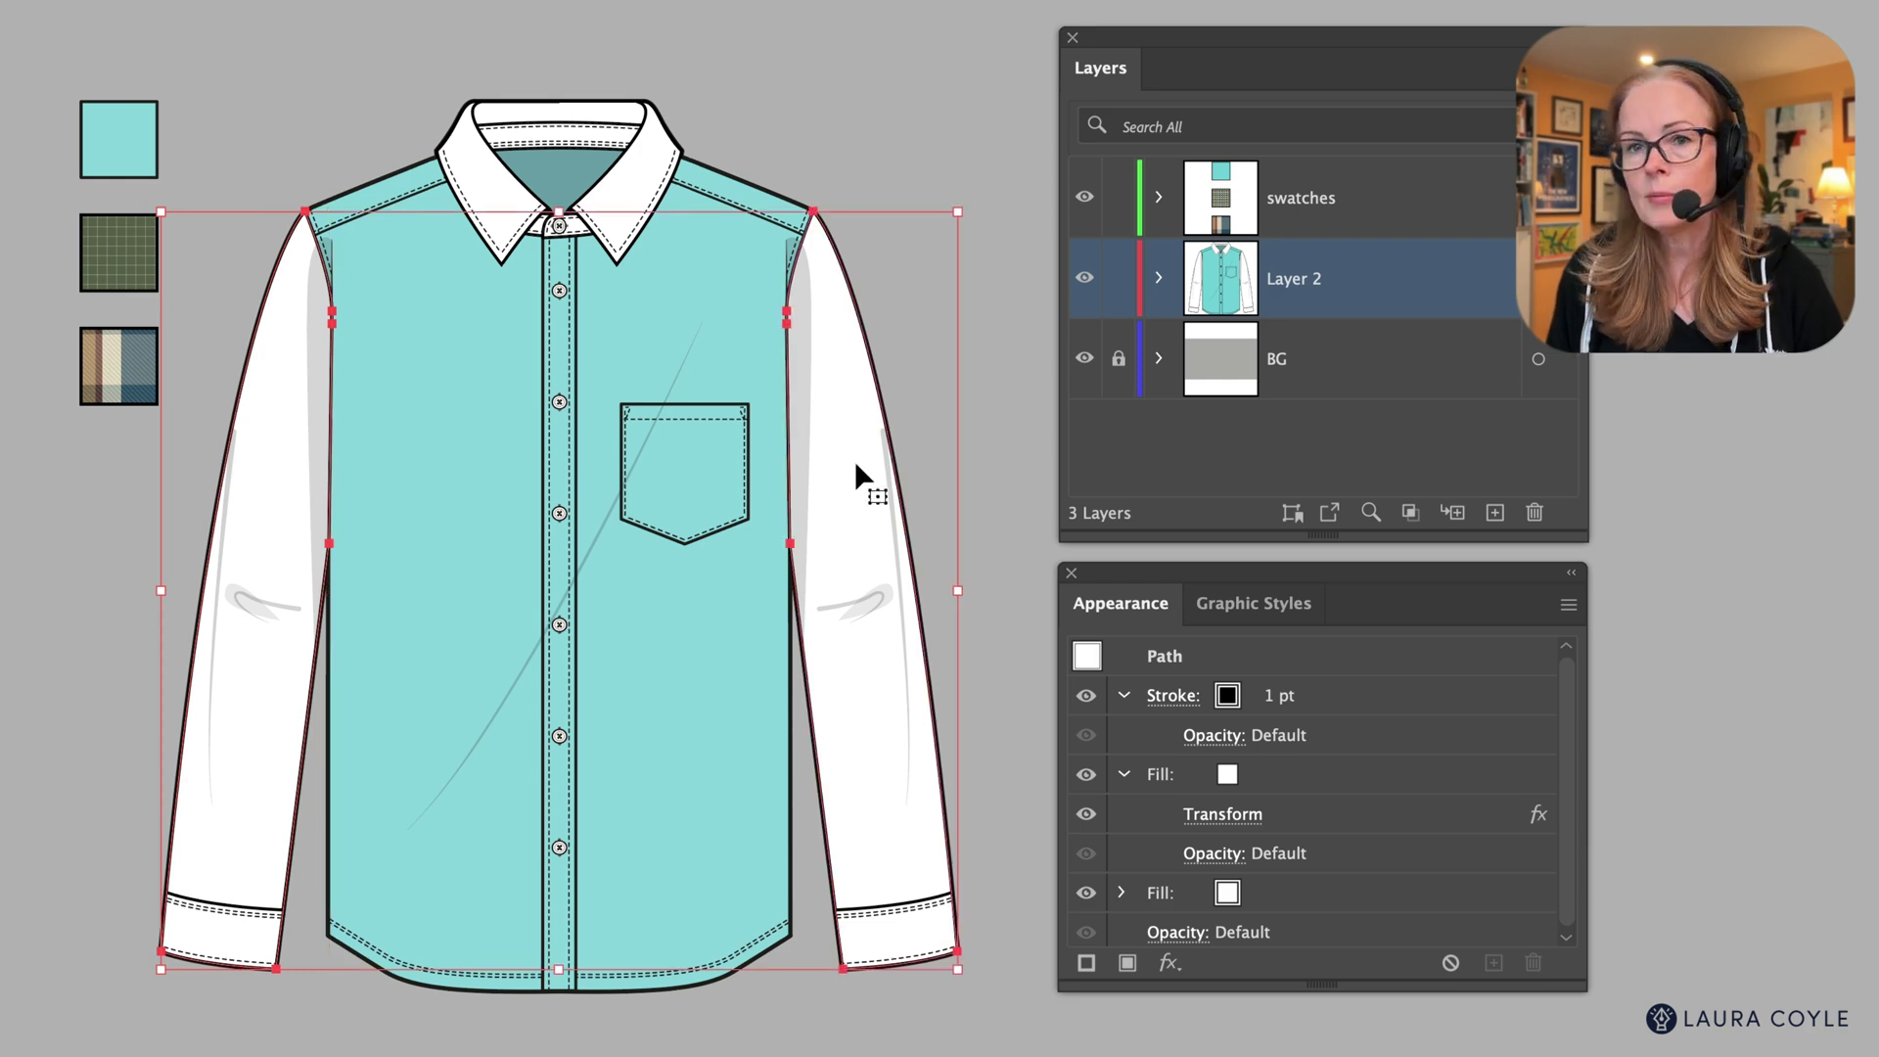
- Add the collar, collar band, collar stand, inner band and back stand to the sleeves
{"action": "left_click", "coordinate": [495, 189], "text": "shift"}
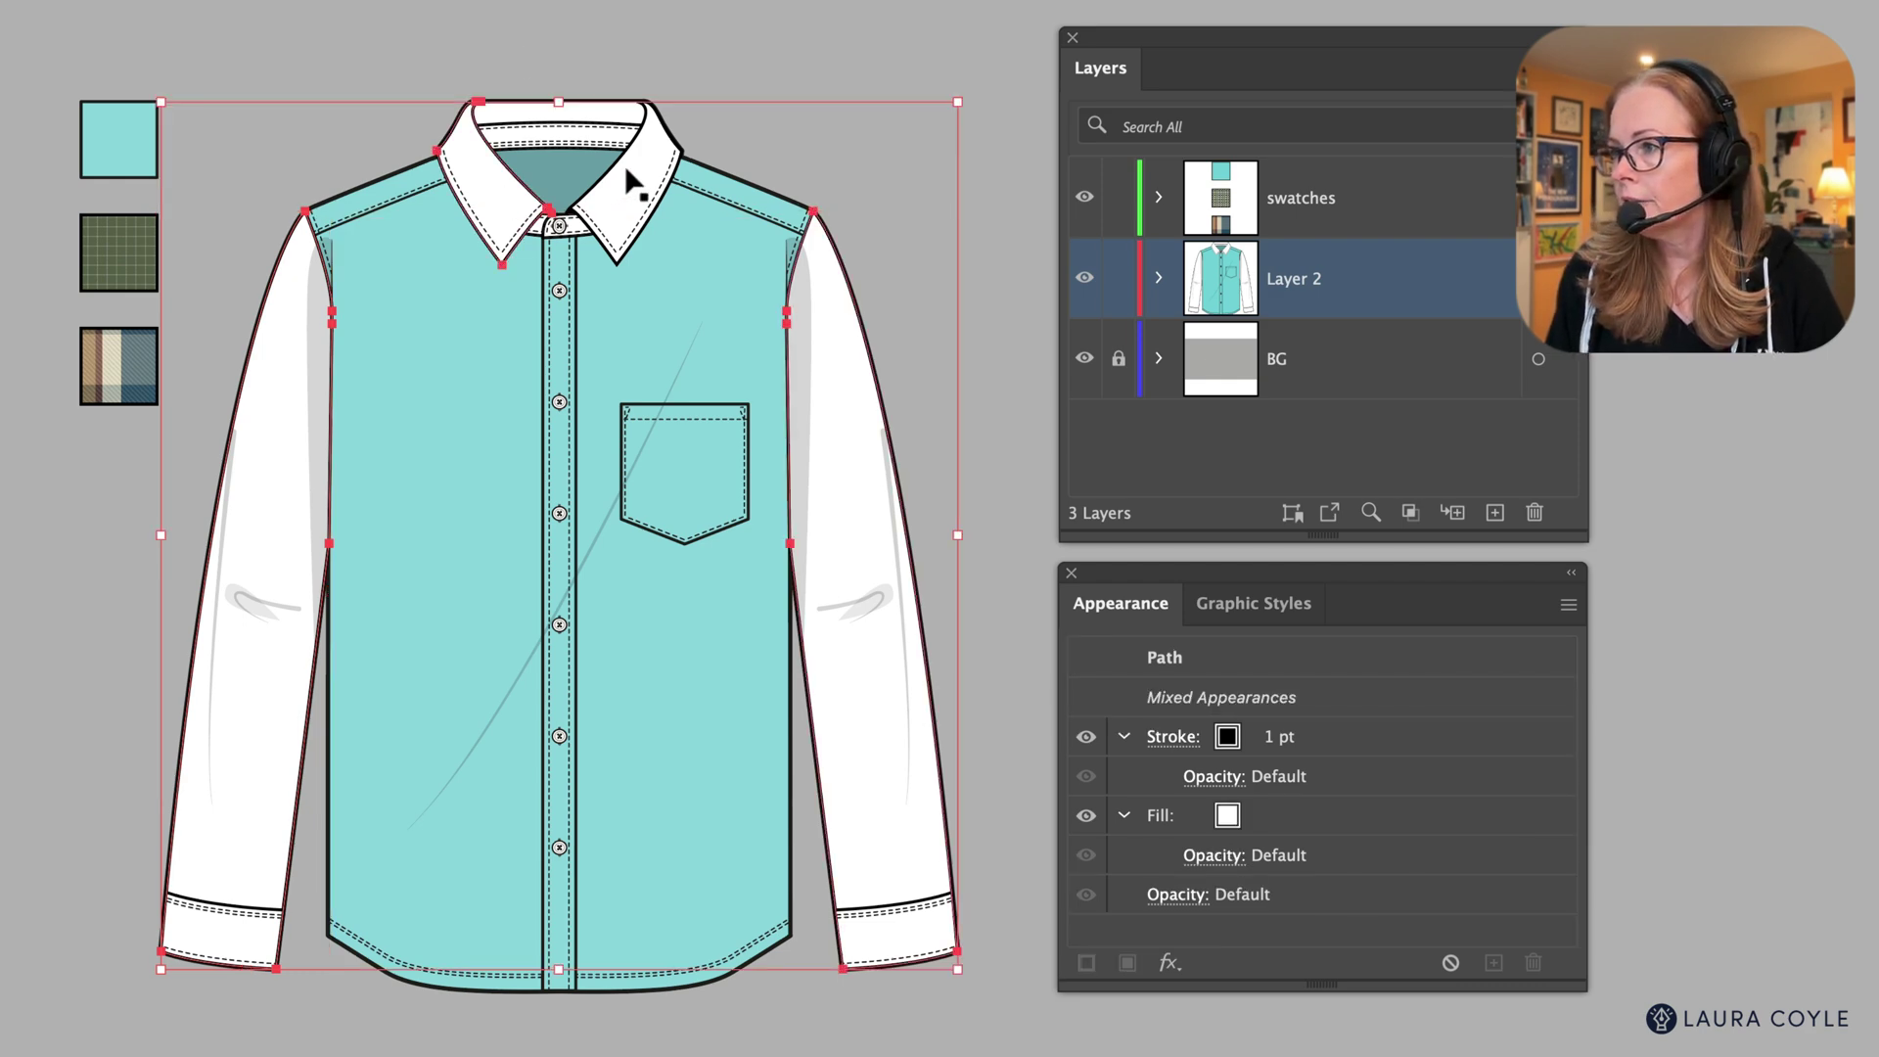
{"action": "scroll", "coordinate": [654, 205], "scroll_direction": "up", "scroll_amount": 5}
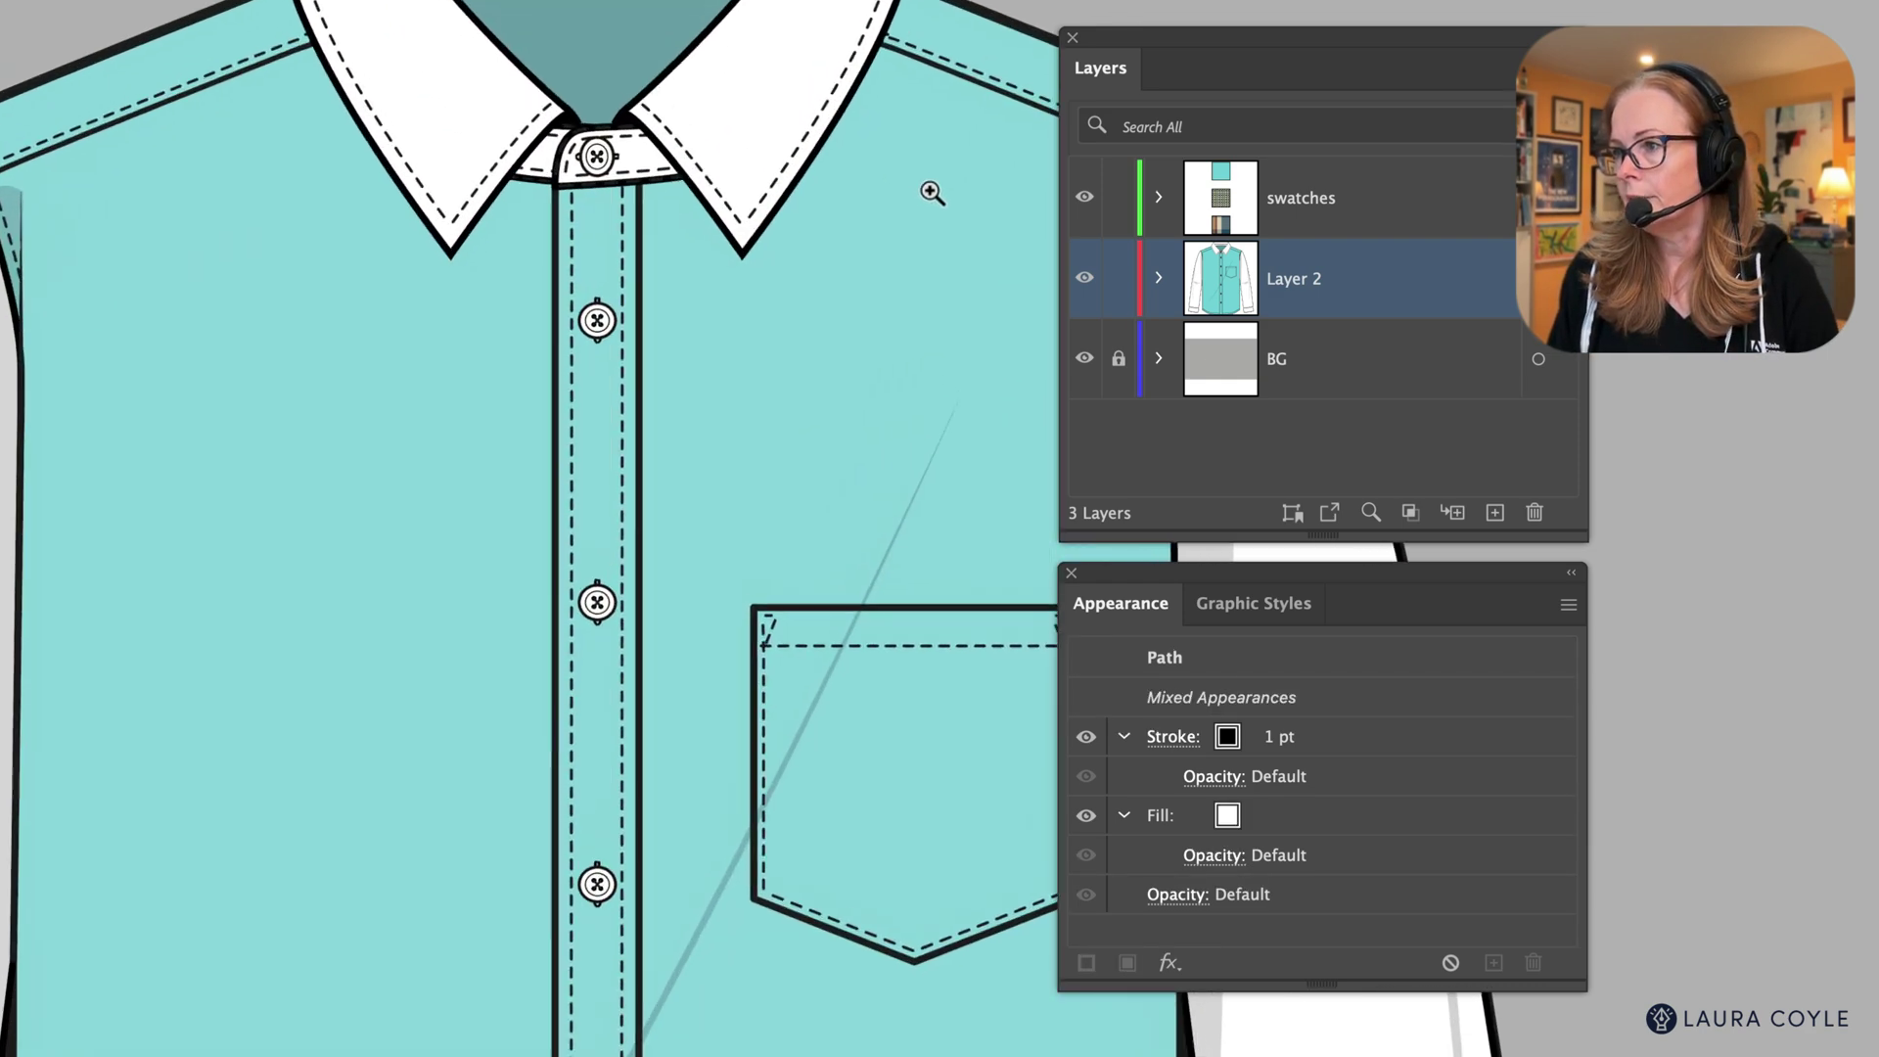
{"action": "left_click", "coordinate": [534, 575], "text": "shift"}
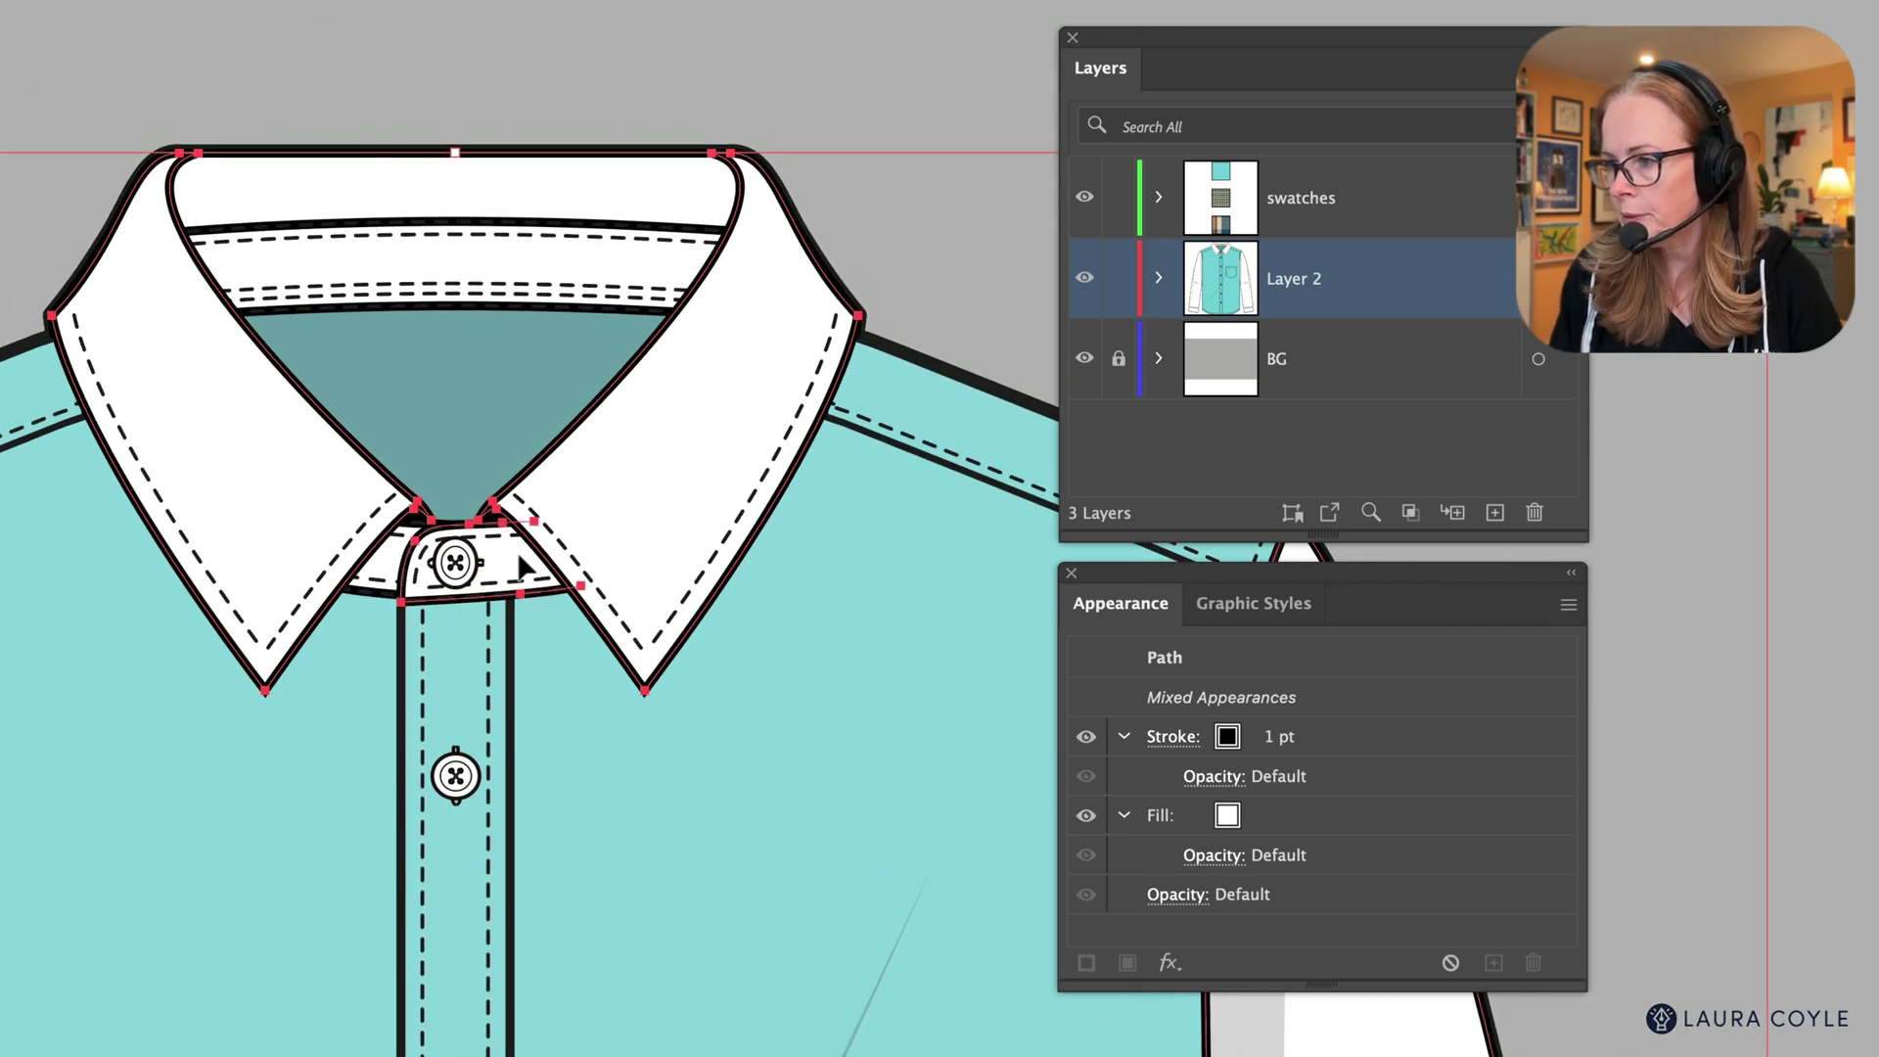
{"action": "left_click", "coordinate": [388, 566], "text": "shift"}
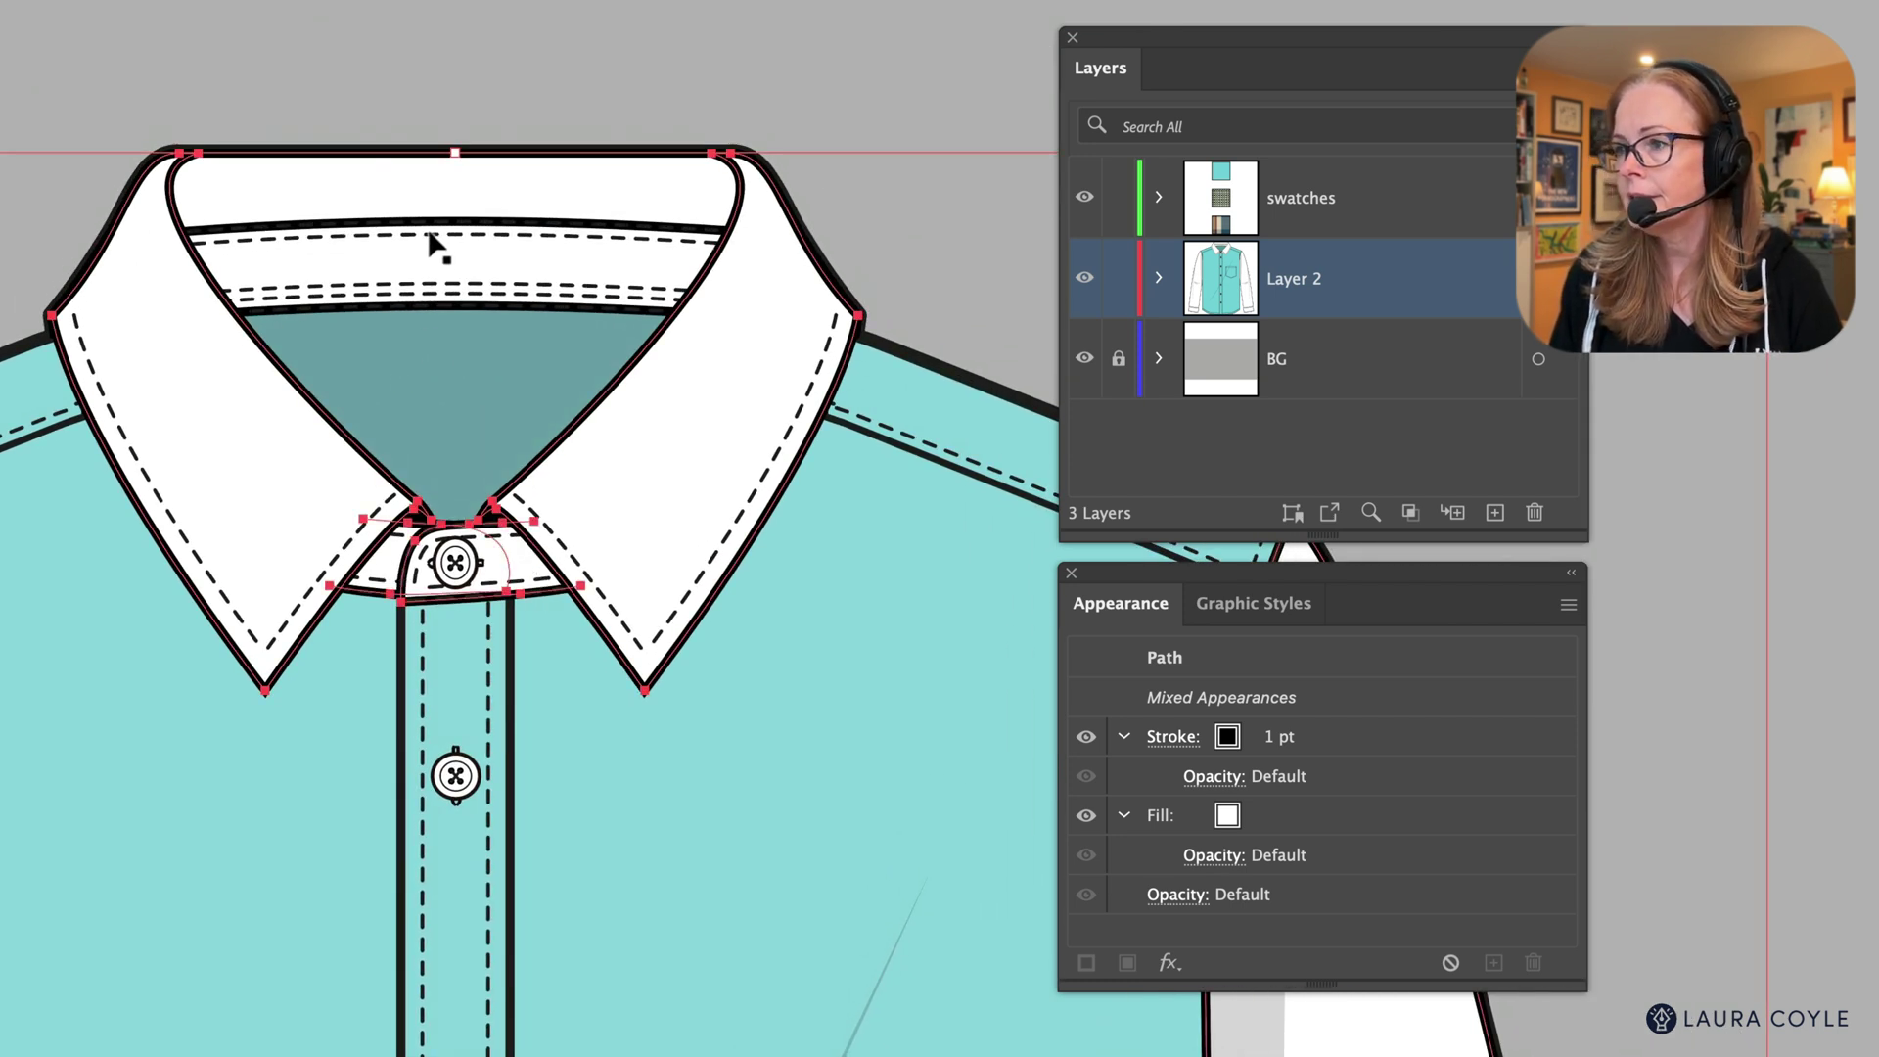
{"action": "left_click", "coordinate": [431, 262], "text": "shift"}
{"action": "left_click", "coordinate": [461, 183], "text": "shift"}
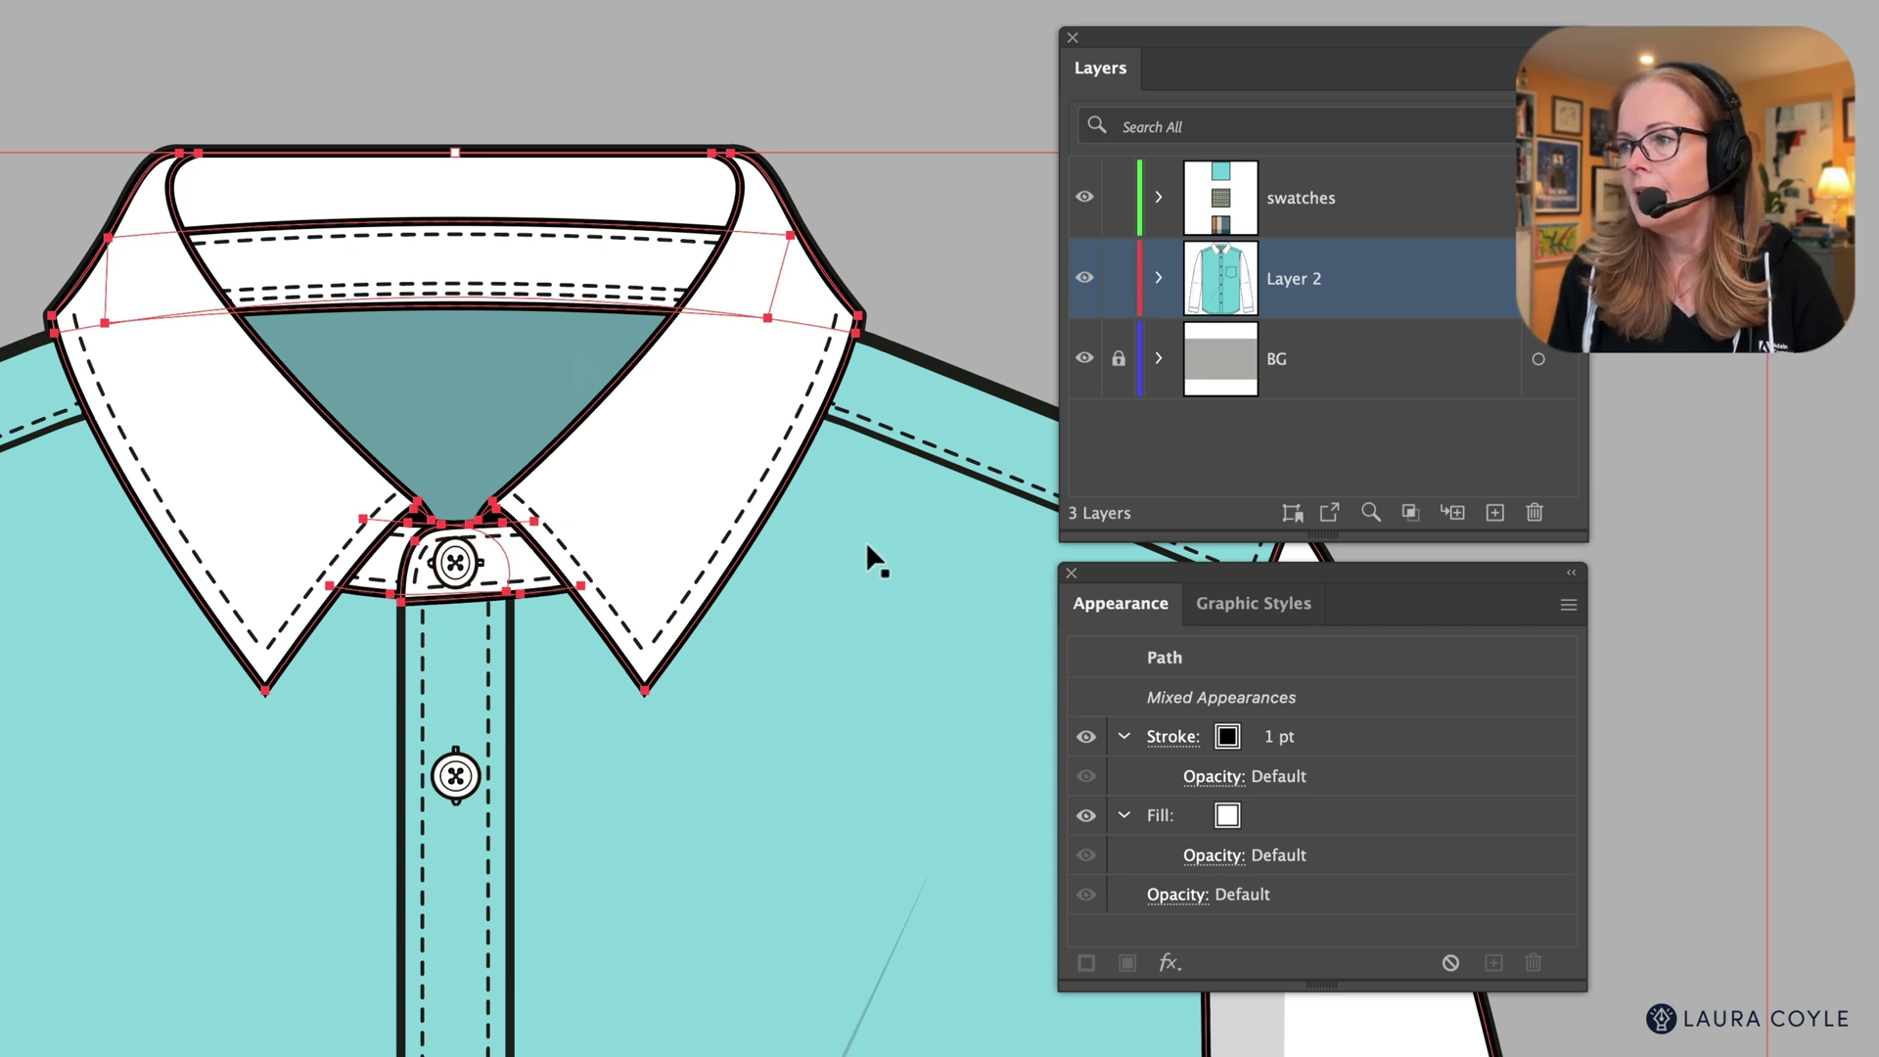
{"action": "left_click", "coordinate": [1292, 513]}
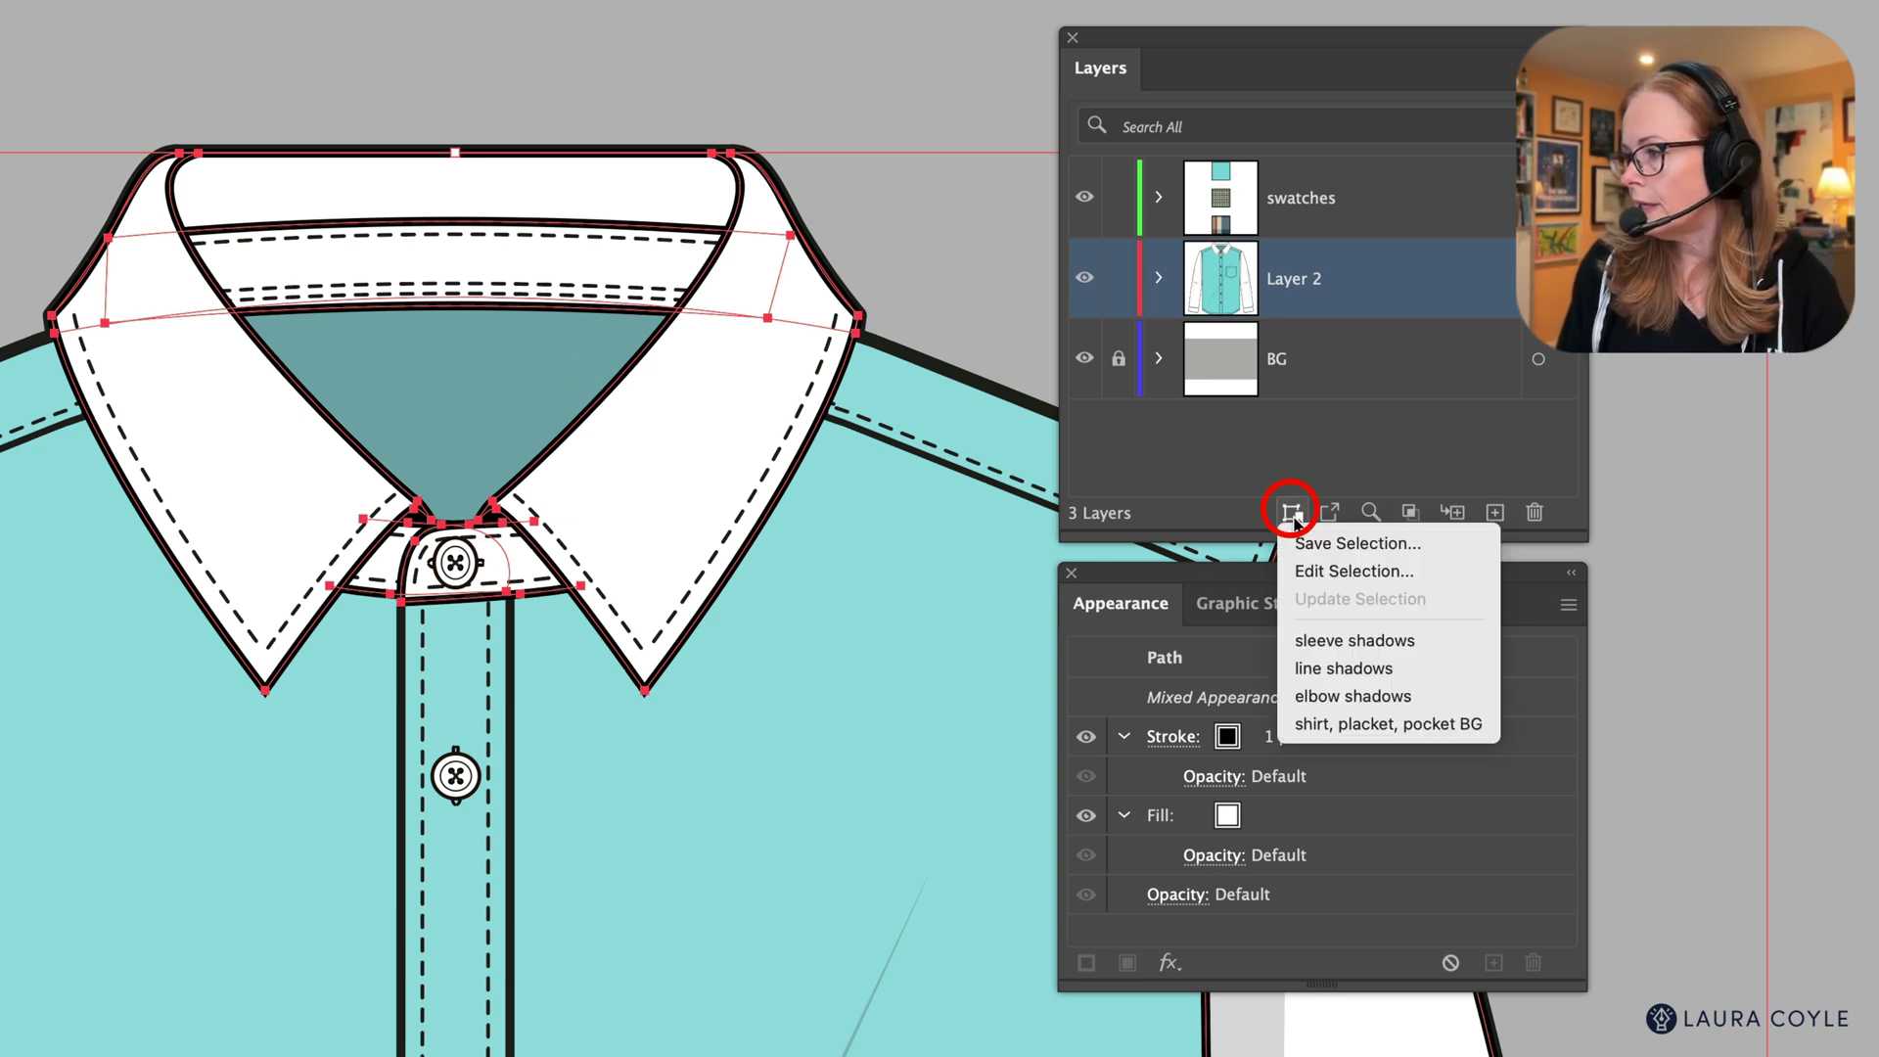
- Save the selection as 'collar, sleeves BG'
{"action": "left_click", "coordinate": [1317, 546]}
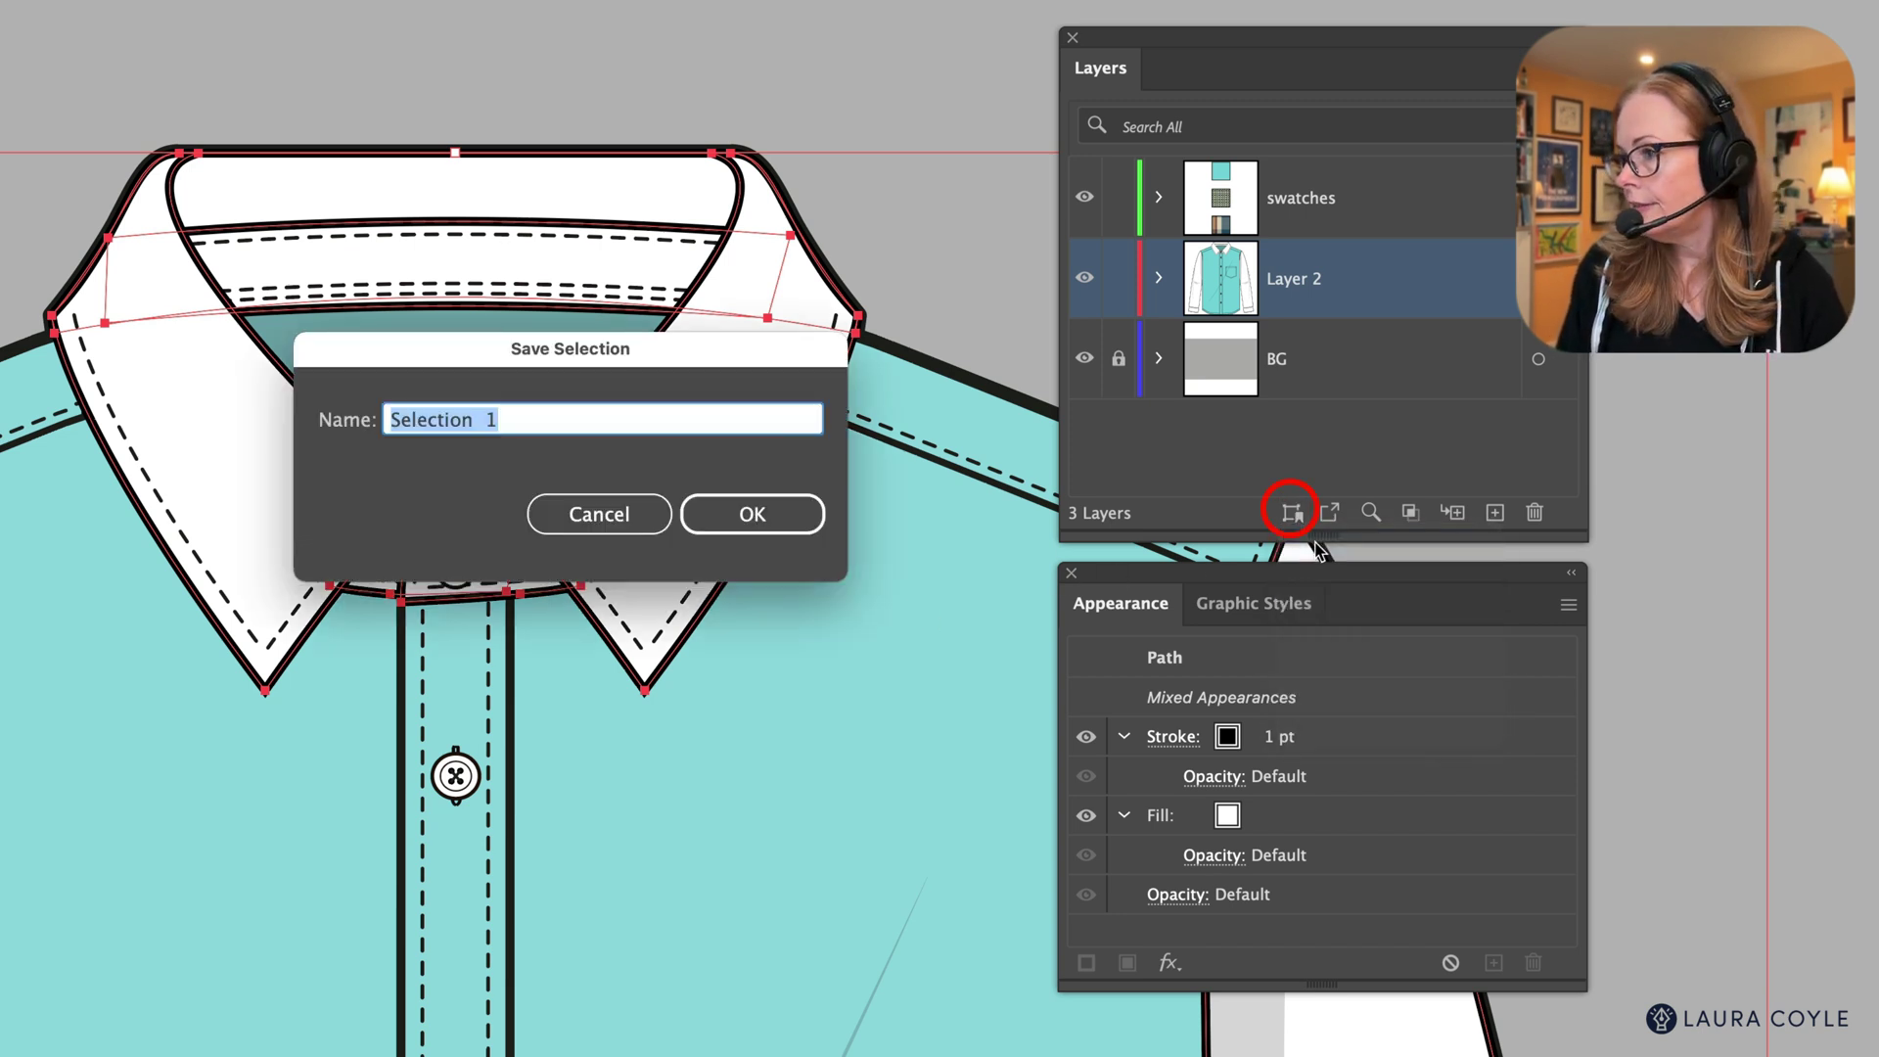
{"action": "type", "text": "co"}
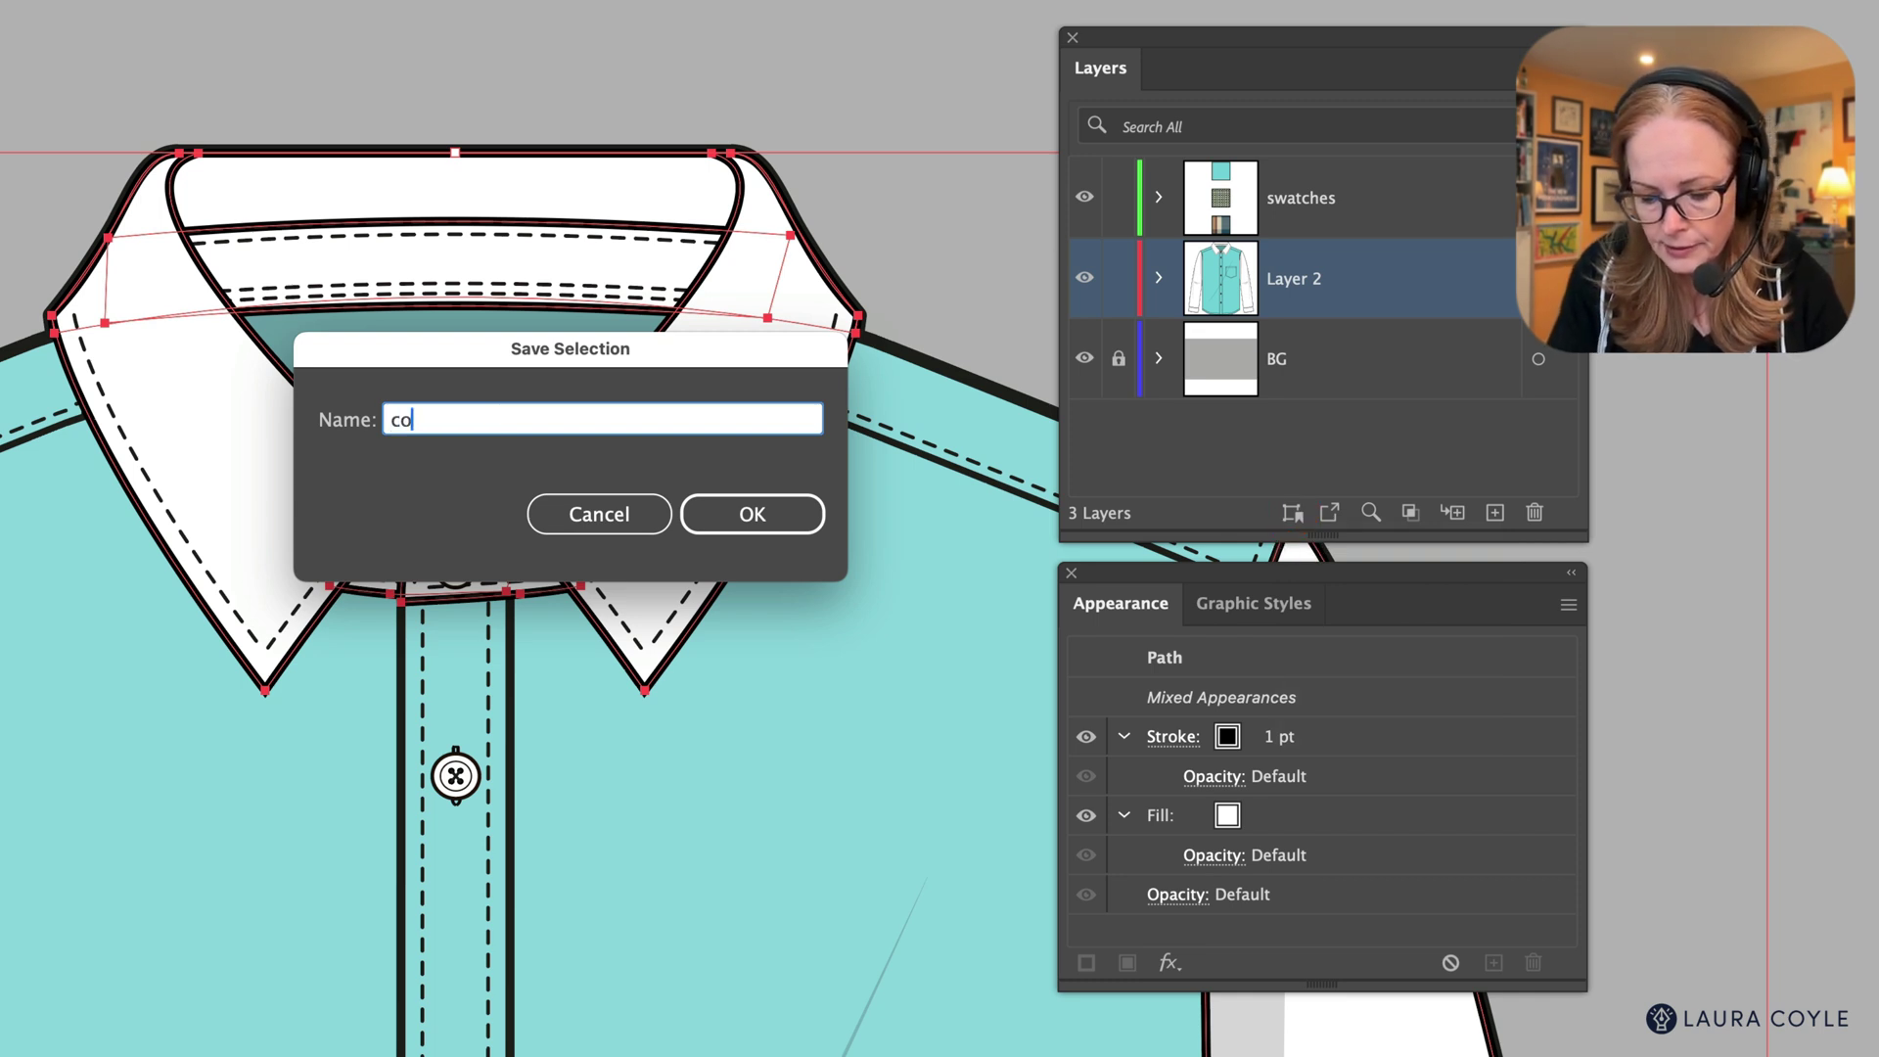
{"action": "type", "text": "llar, sl"}
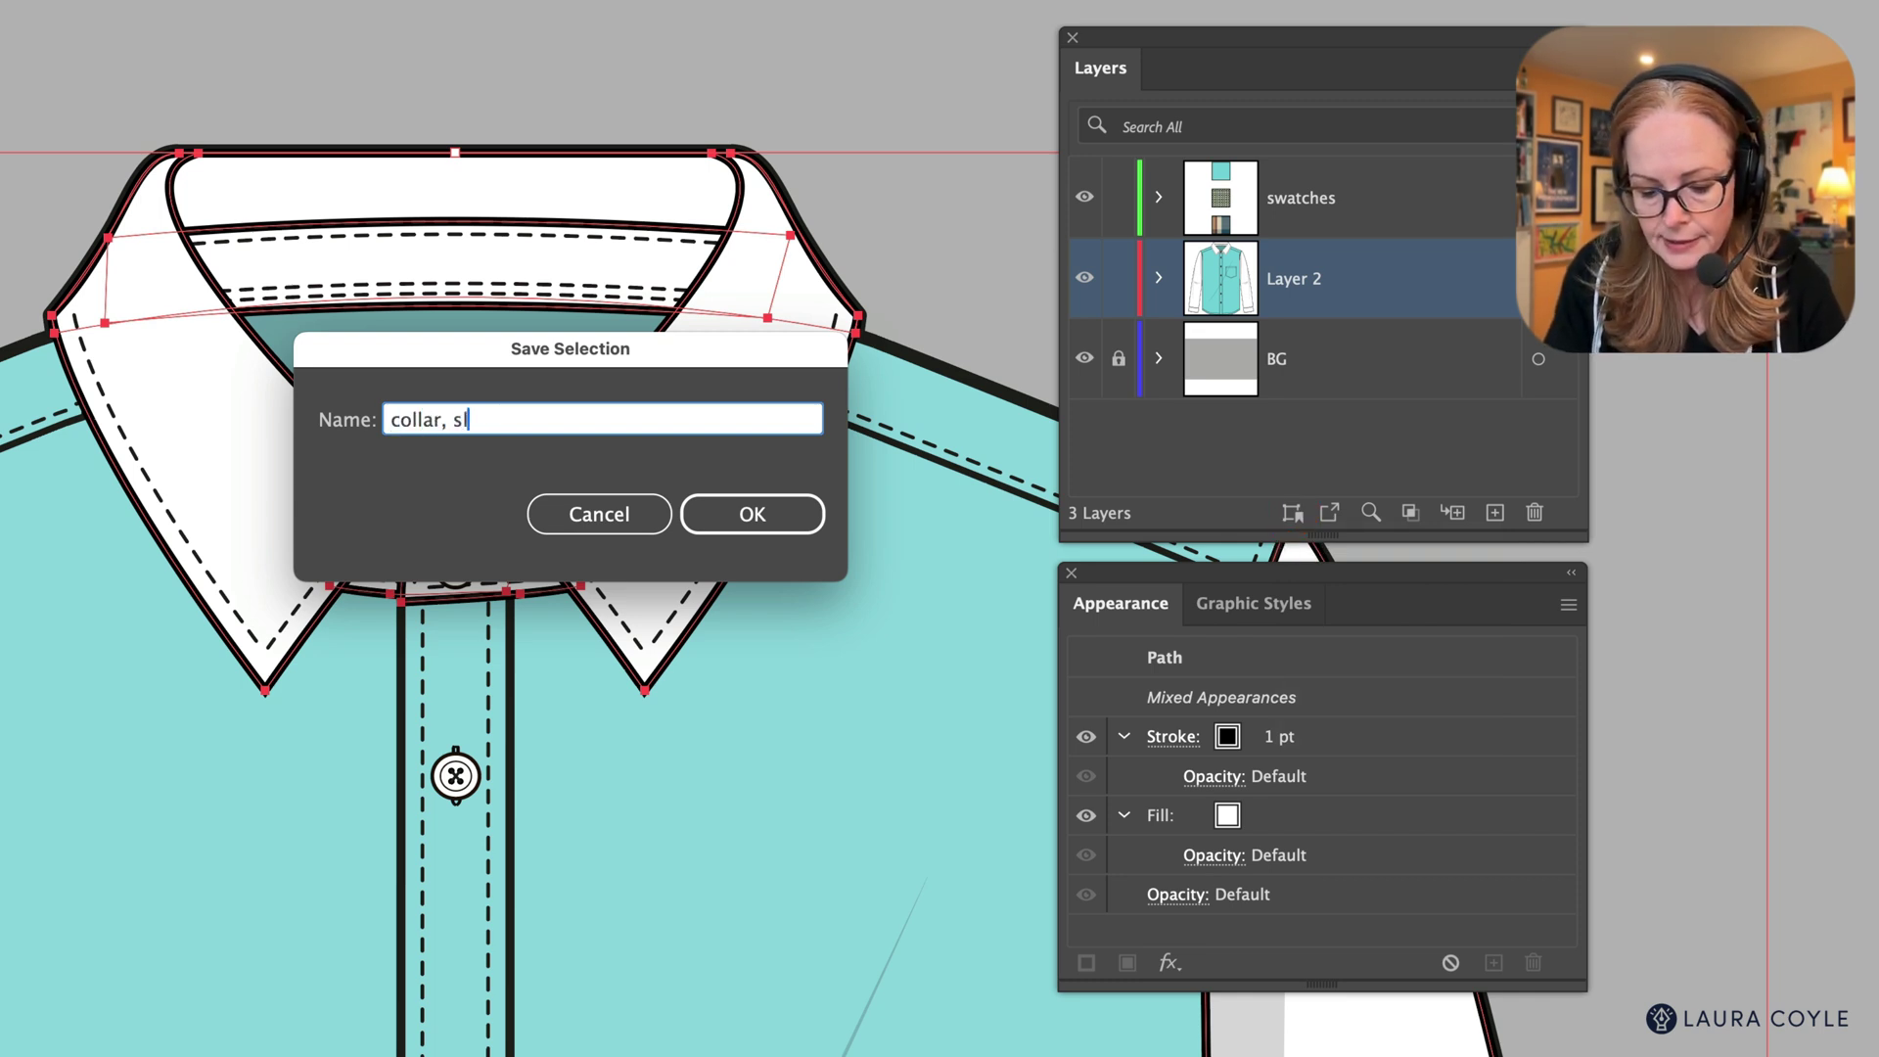
{"action": "type", "text": "eeves"}
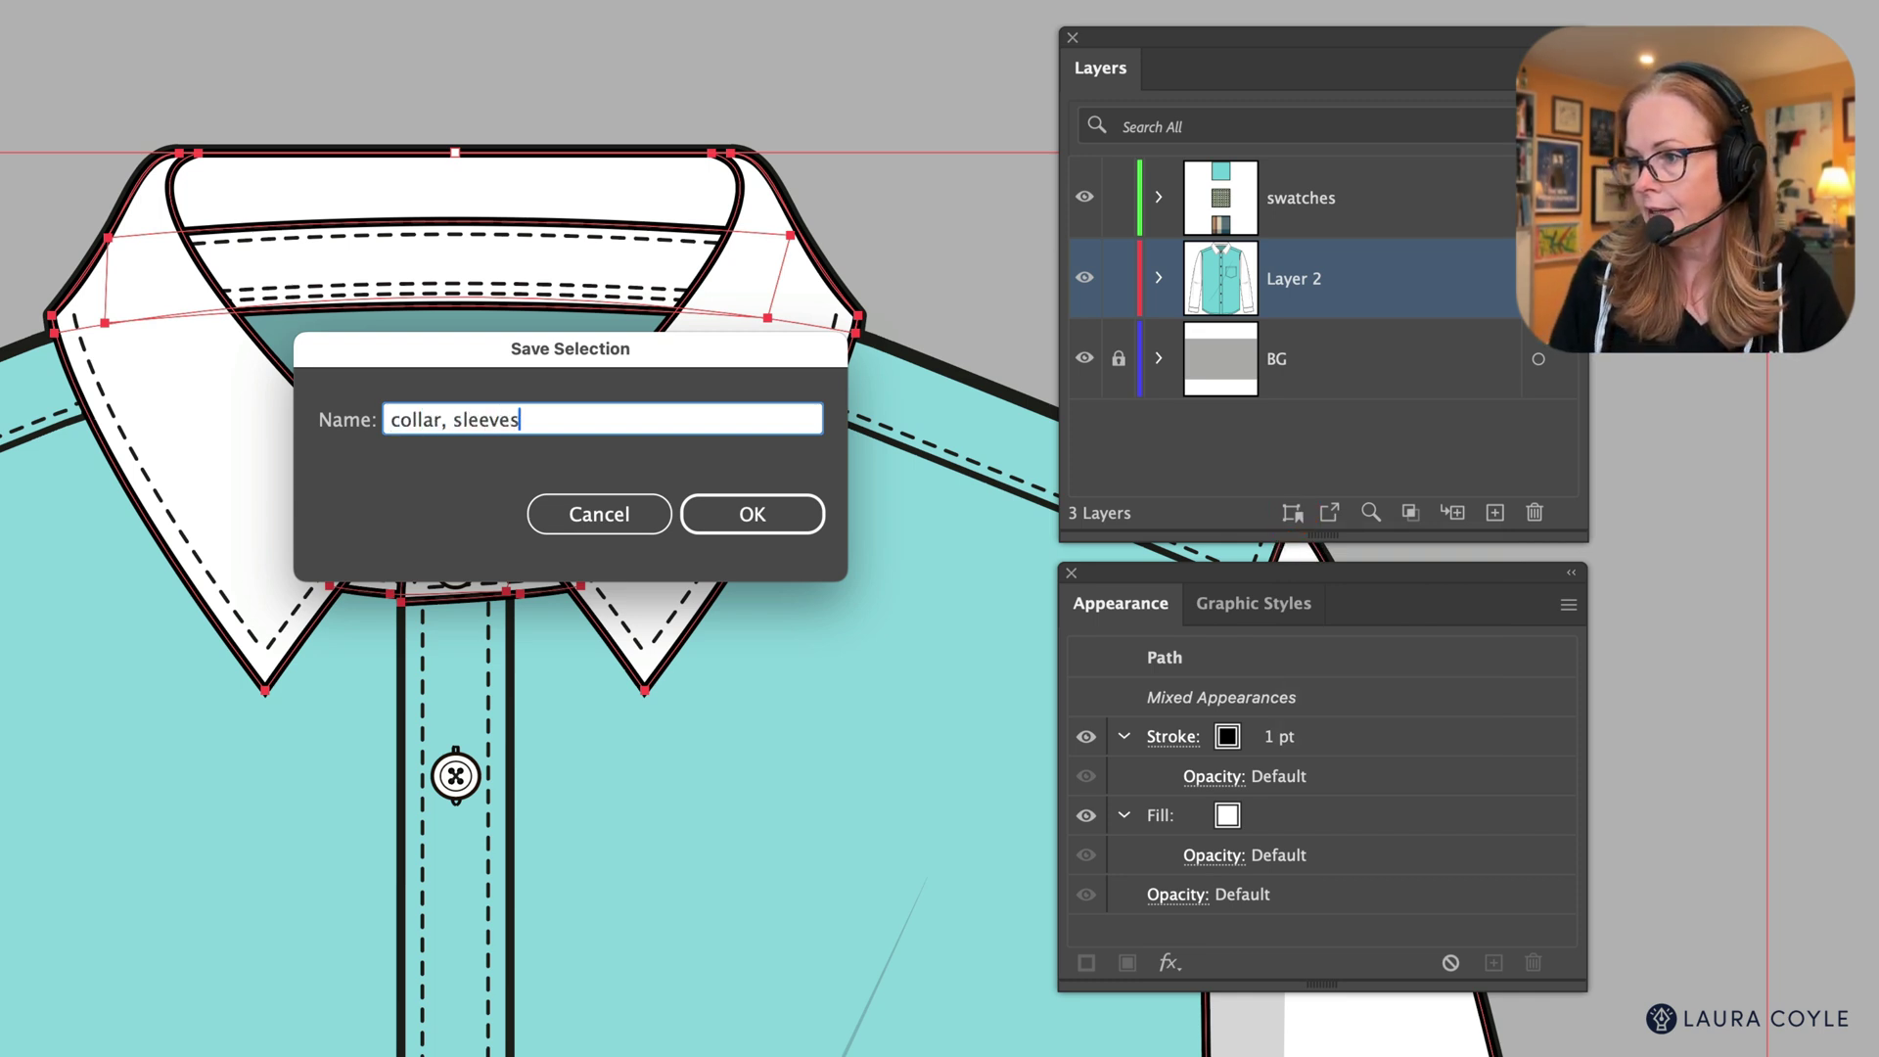
{"action": "type", "text": " BG"}
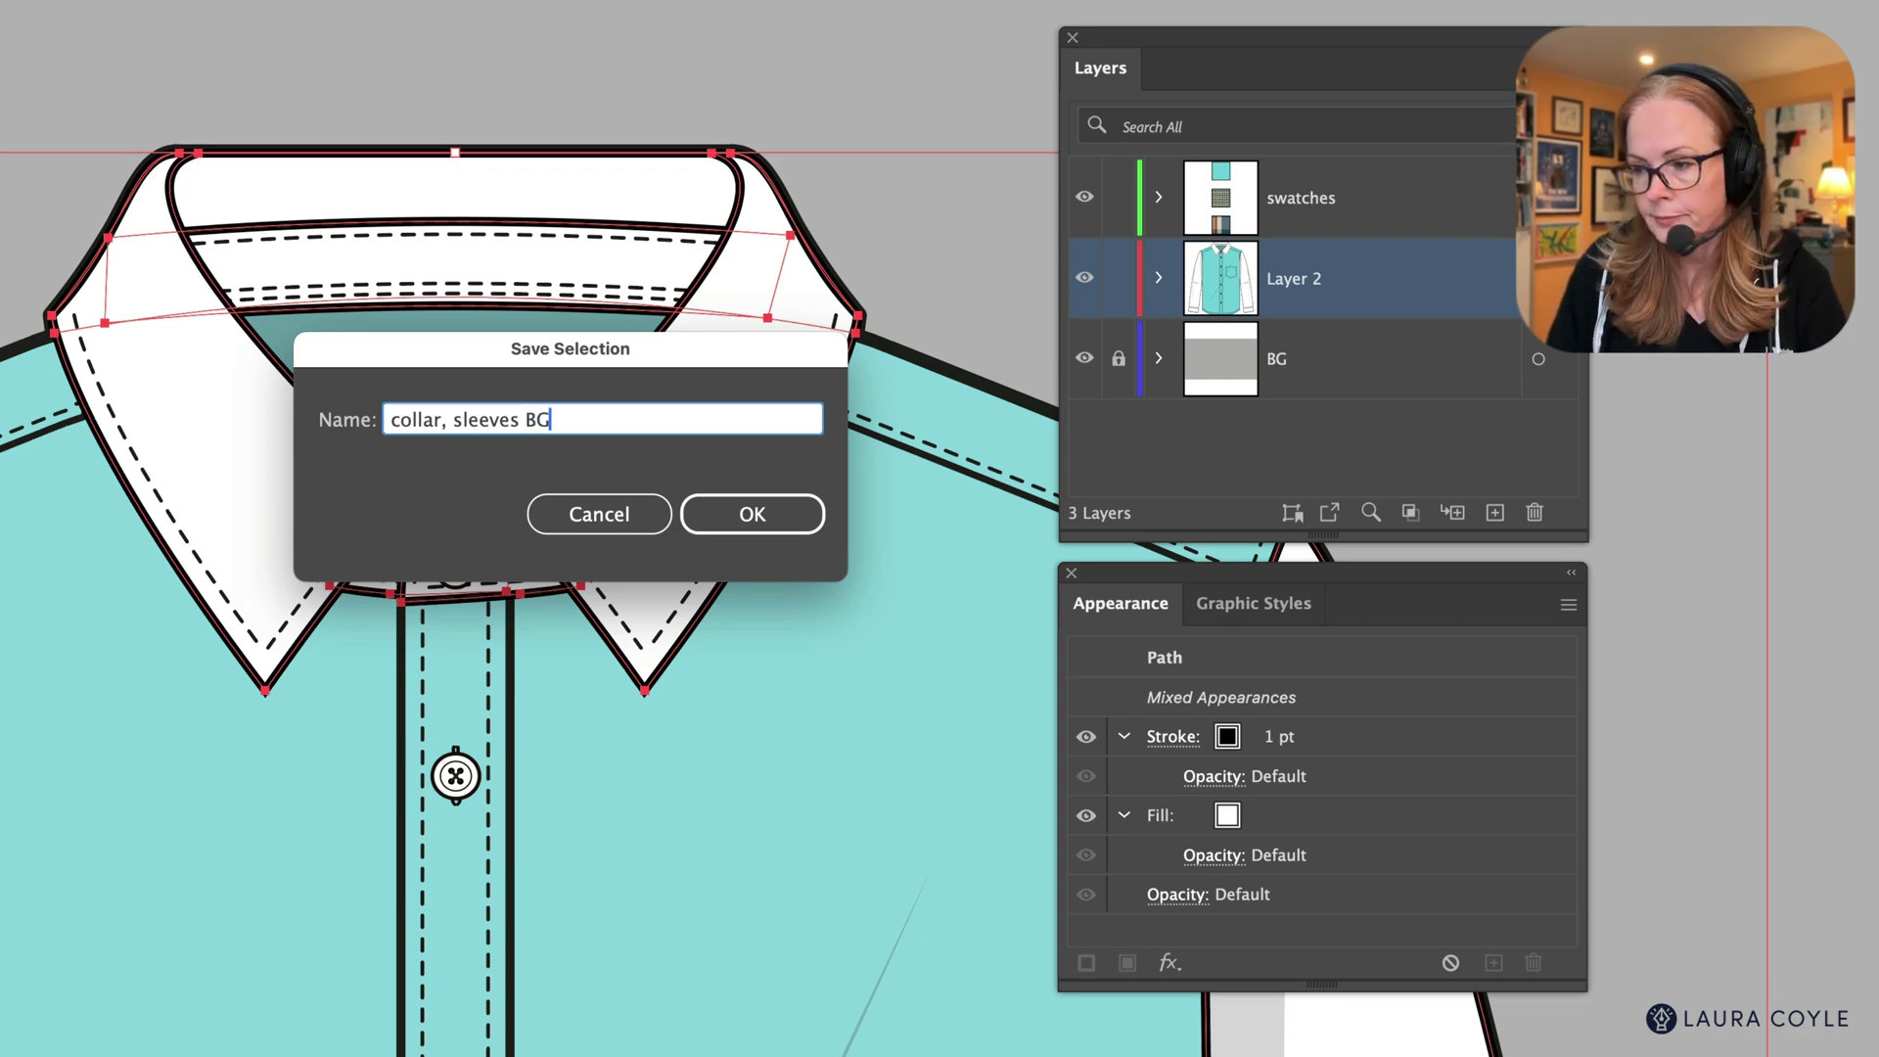
{"action": "left_click", "coordinate": [777, 509]}
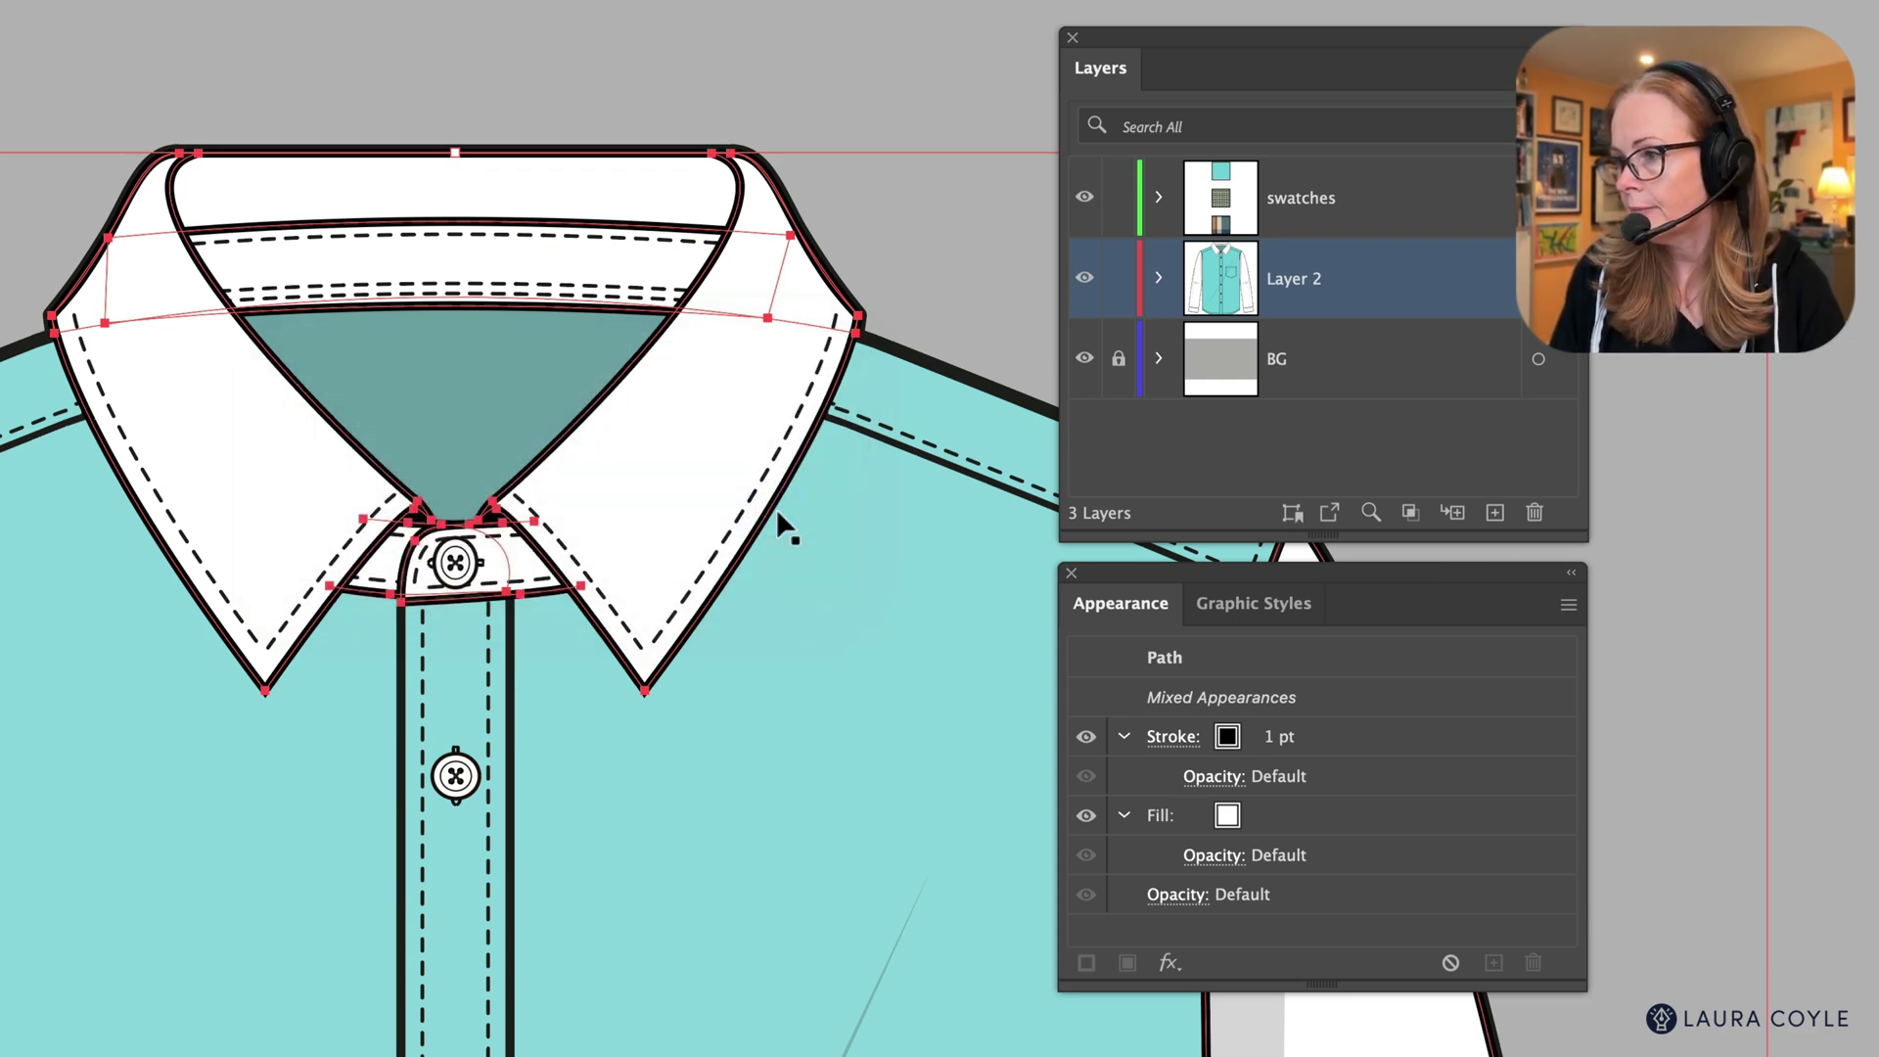
- Deselect everything and zoom out to fit the whole shirt
{"action": "key", "text": "ctrl+shift+a"}
{"action": "key", "text": "ctrl+0"}
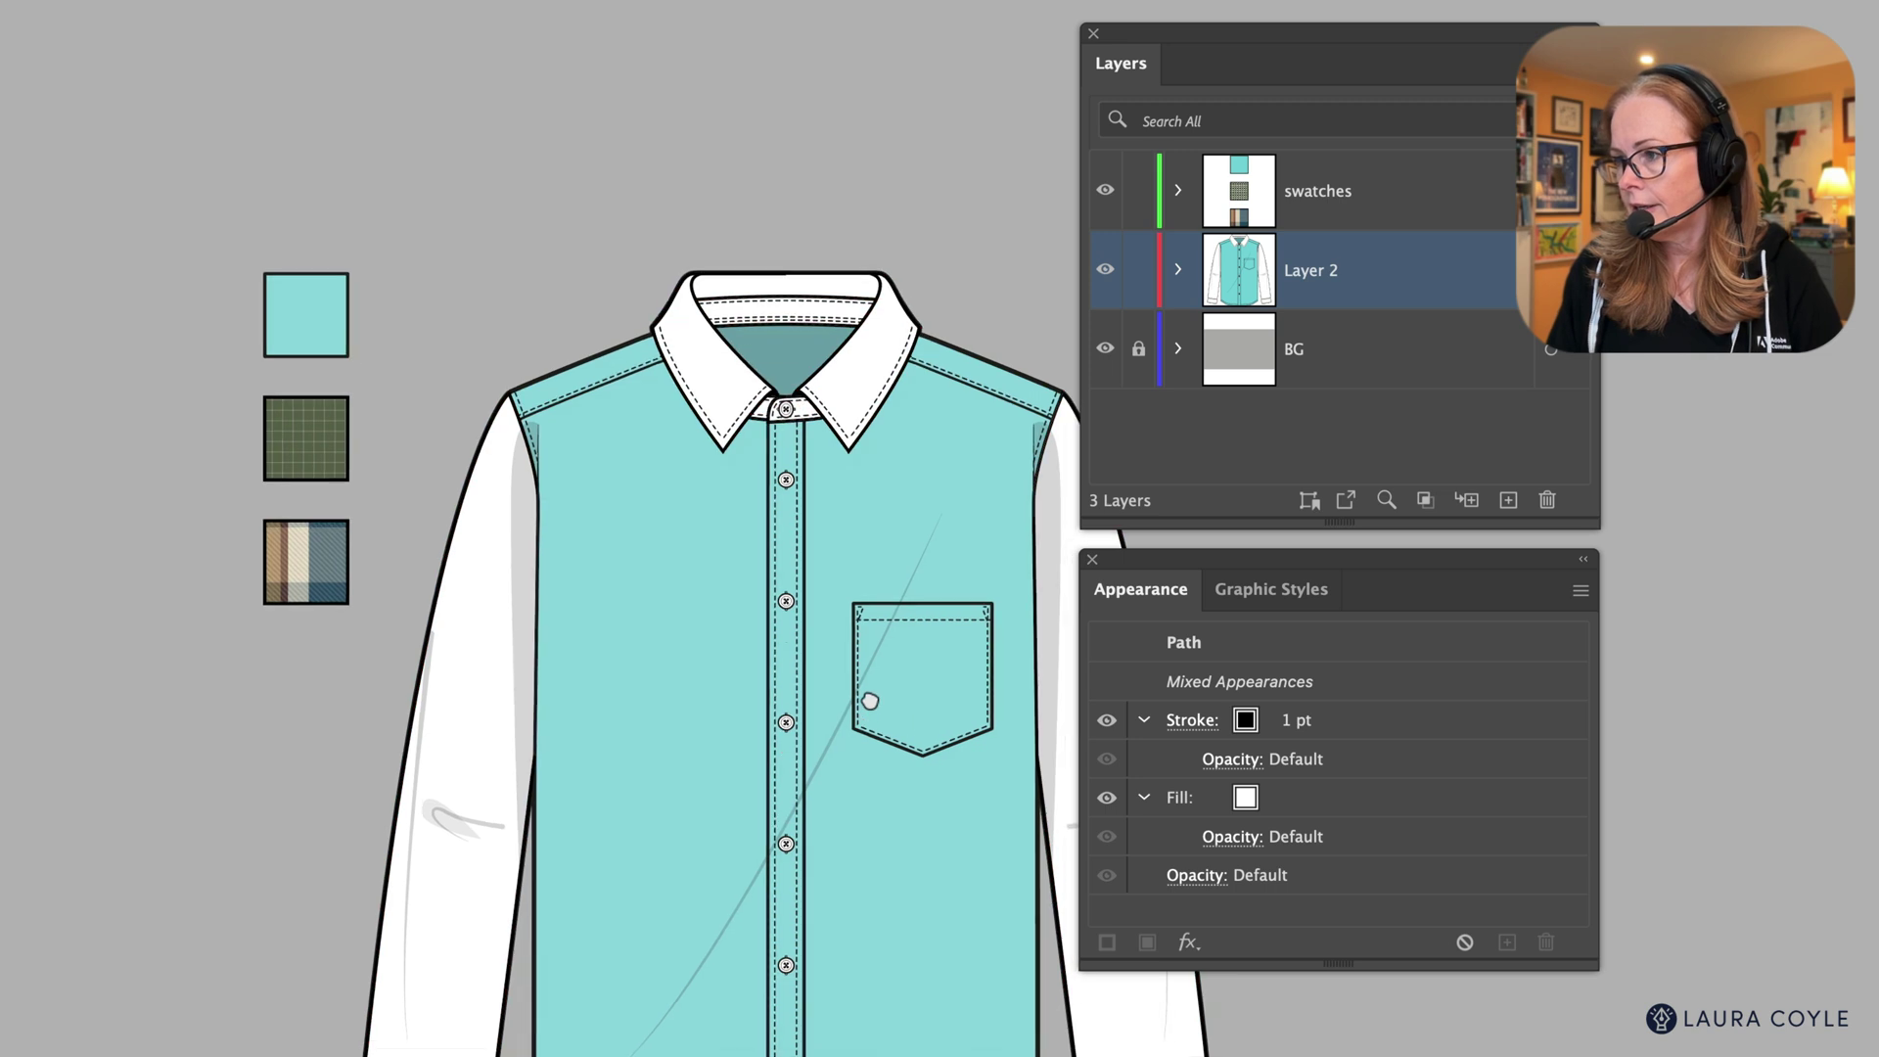
{"action": "left_click_drag", "start_coordinate": [868, 695], "coordinate": [675, 518]}
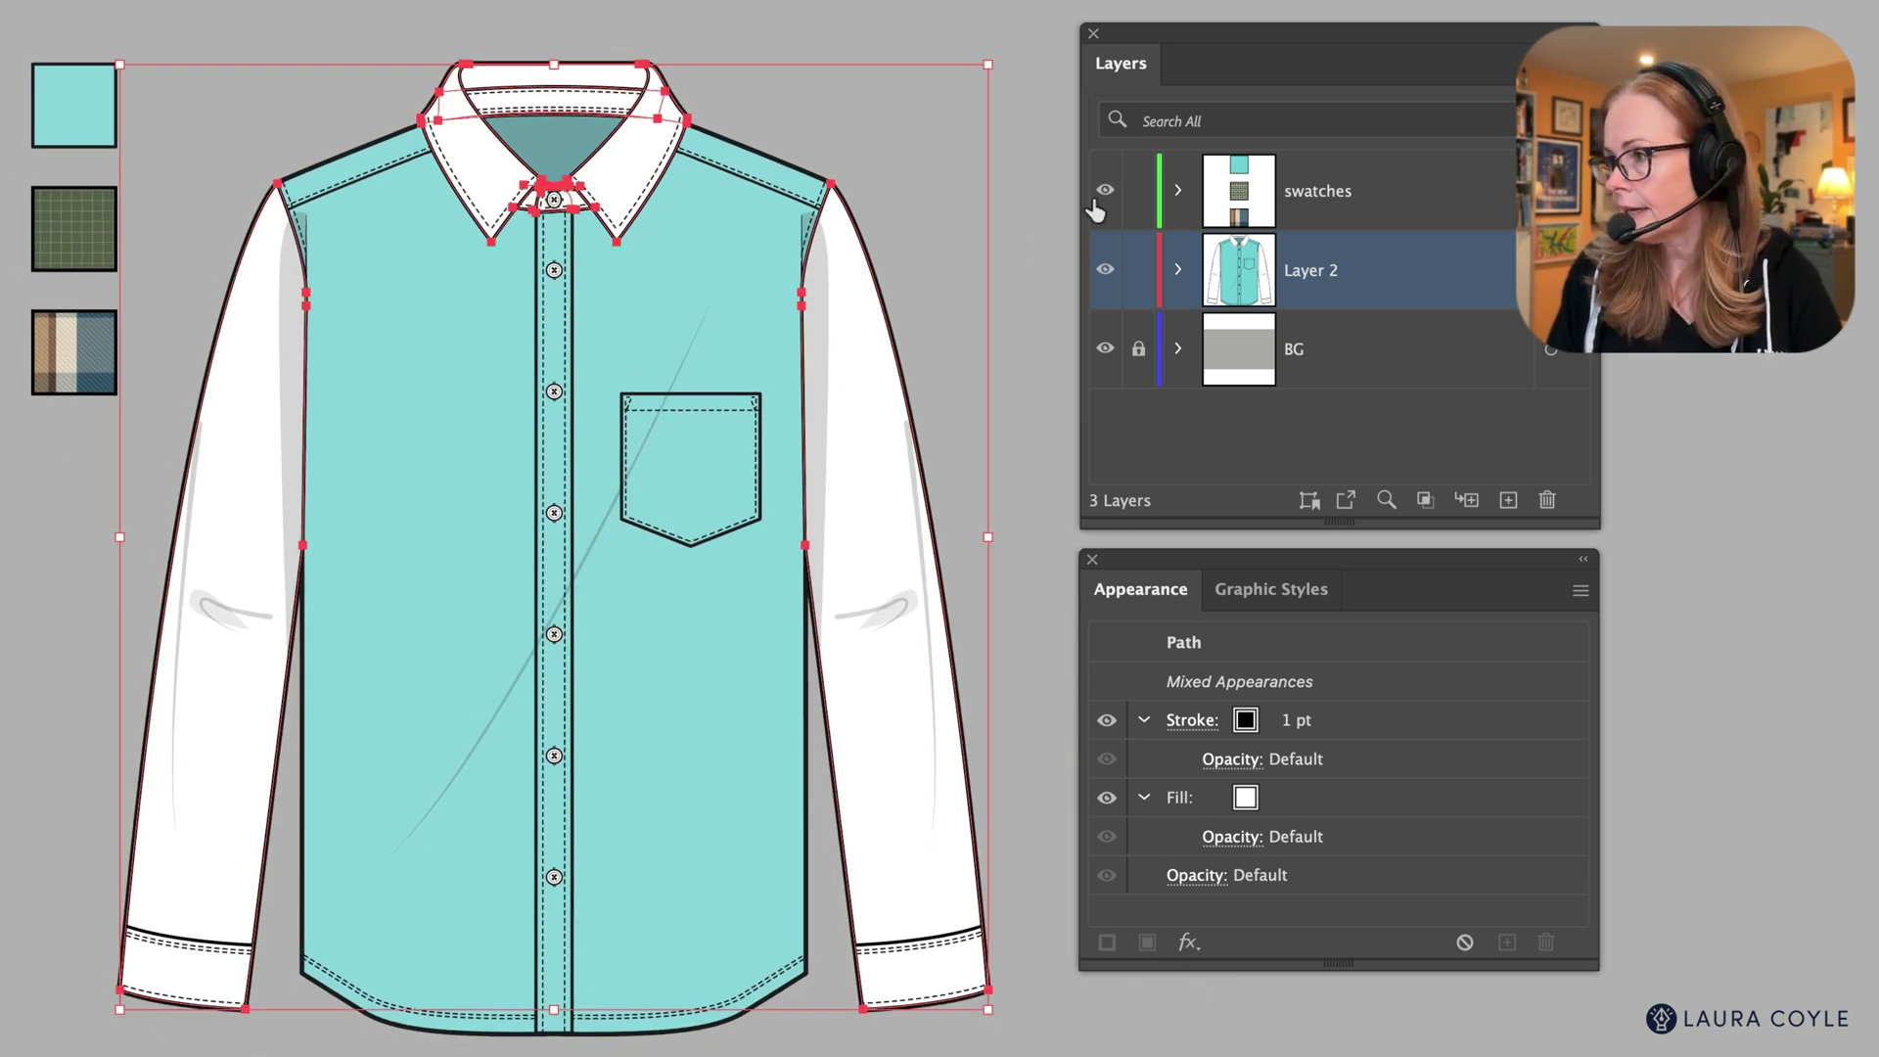
{"action": "left_click", "coordinate": [1009, 258]}
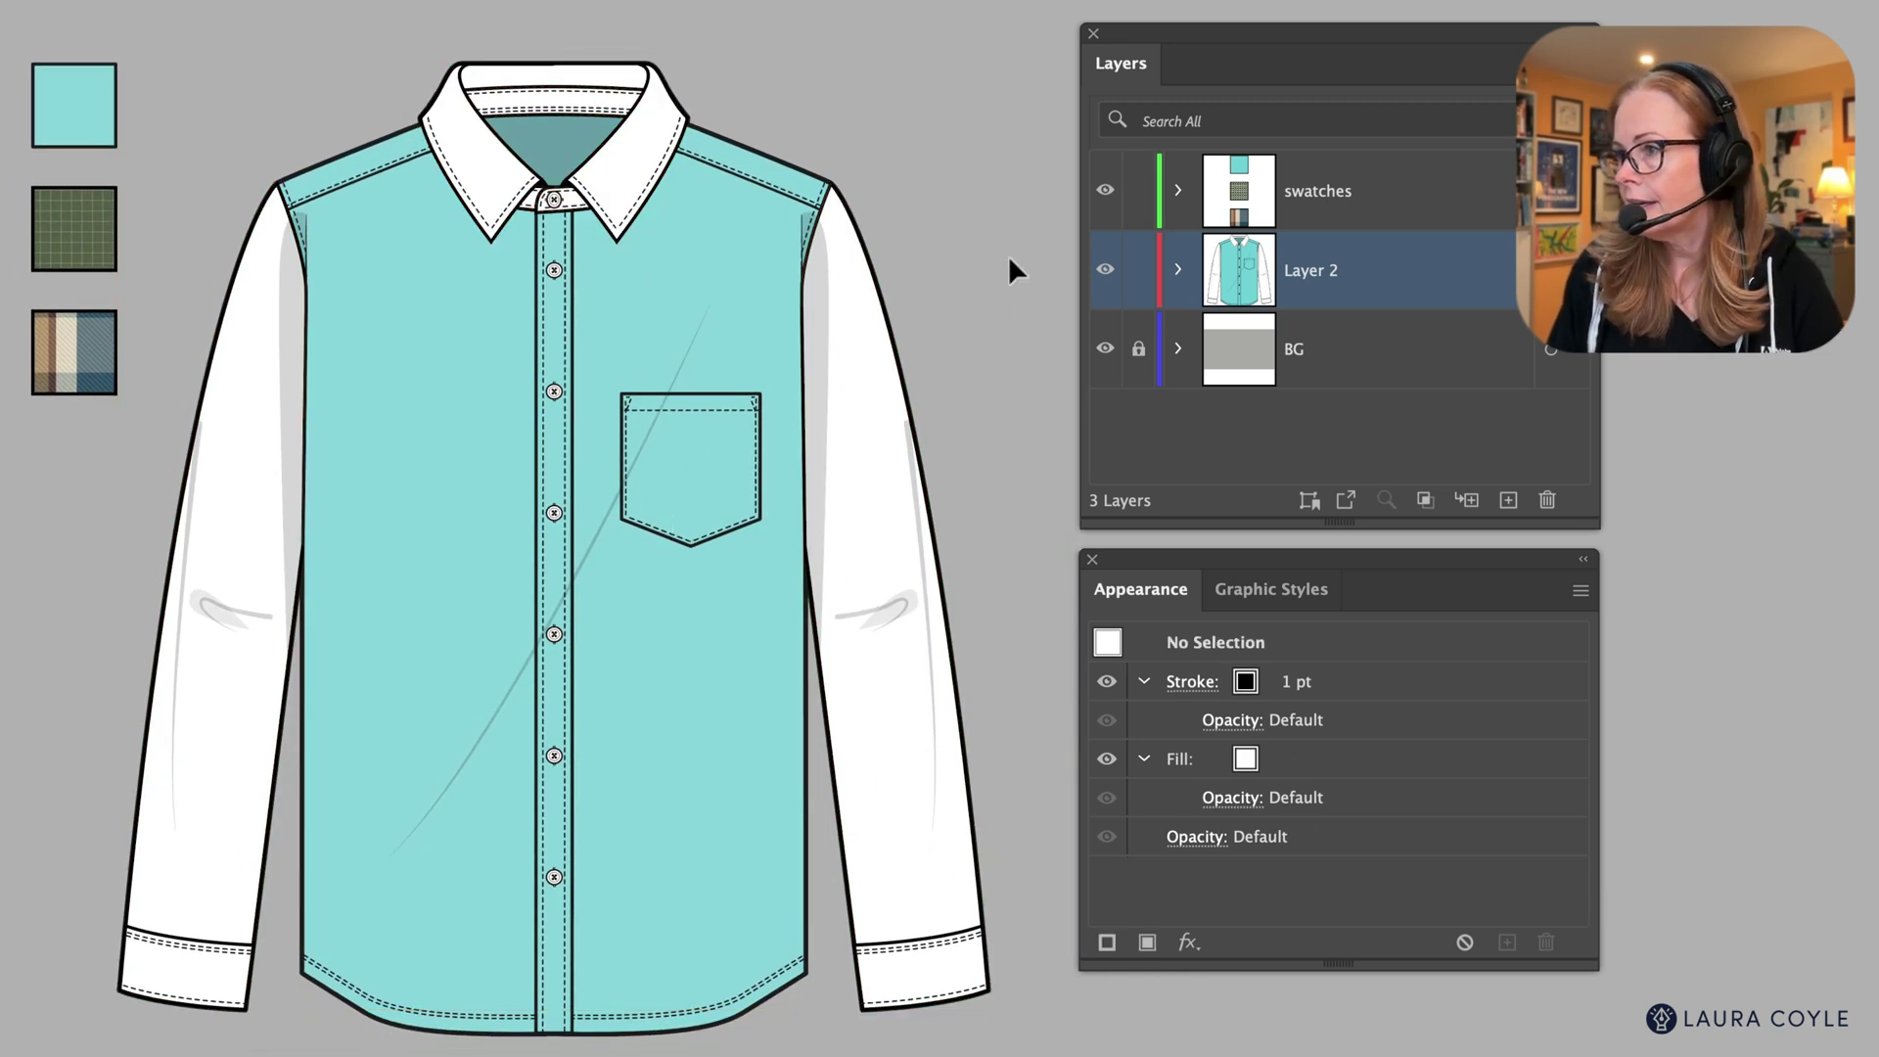
- Reload 'collar, sleeves BG' and eyedropper the teal swatch onto the sleeves and collar
{"action": "left_click", "coordinate": [1309, 501]}
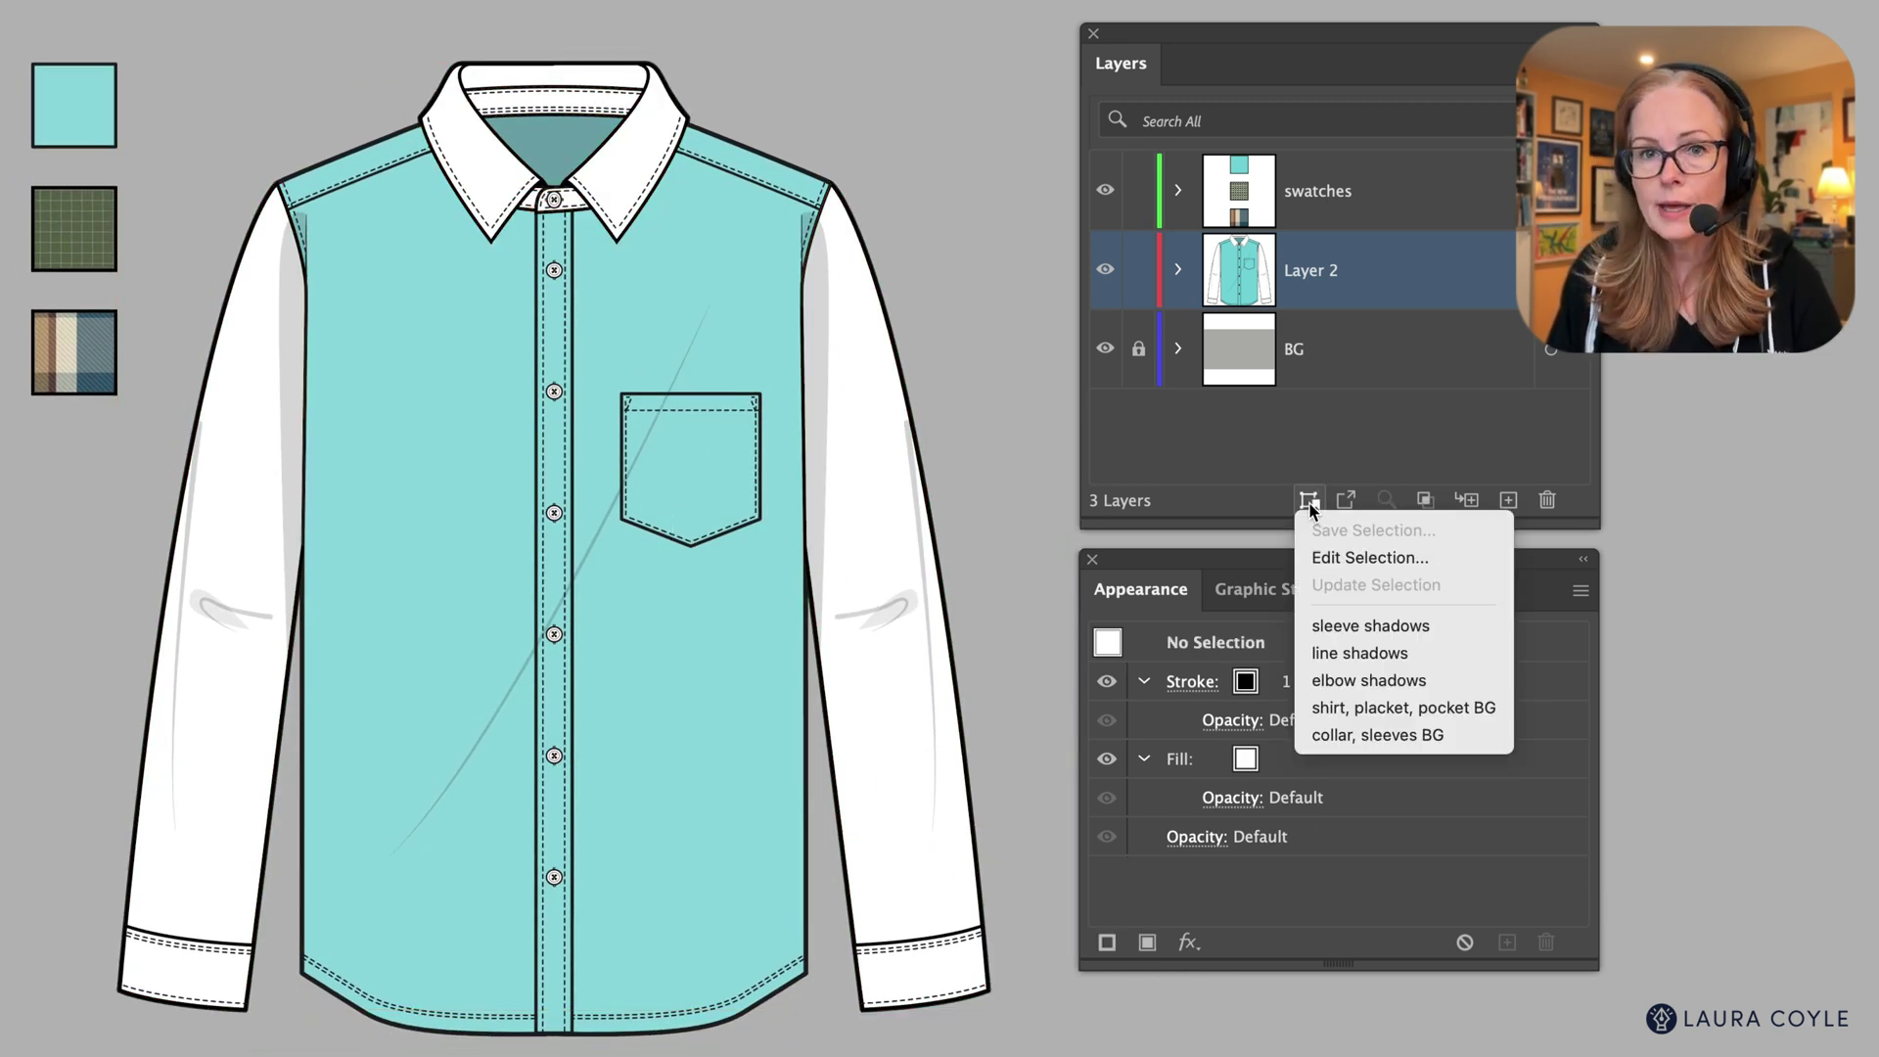
{"action": "left_click", "coordinate": [1348, 744]}
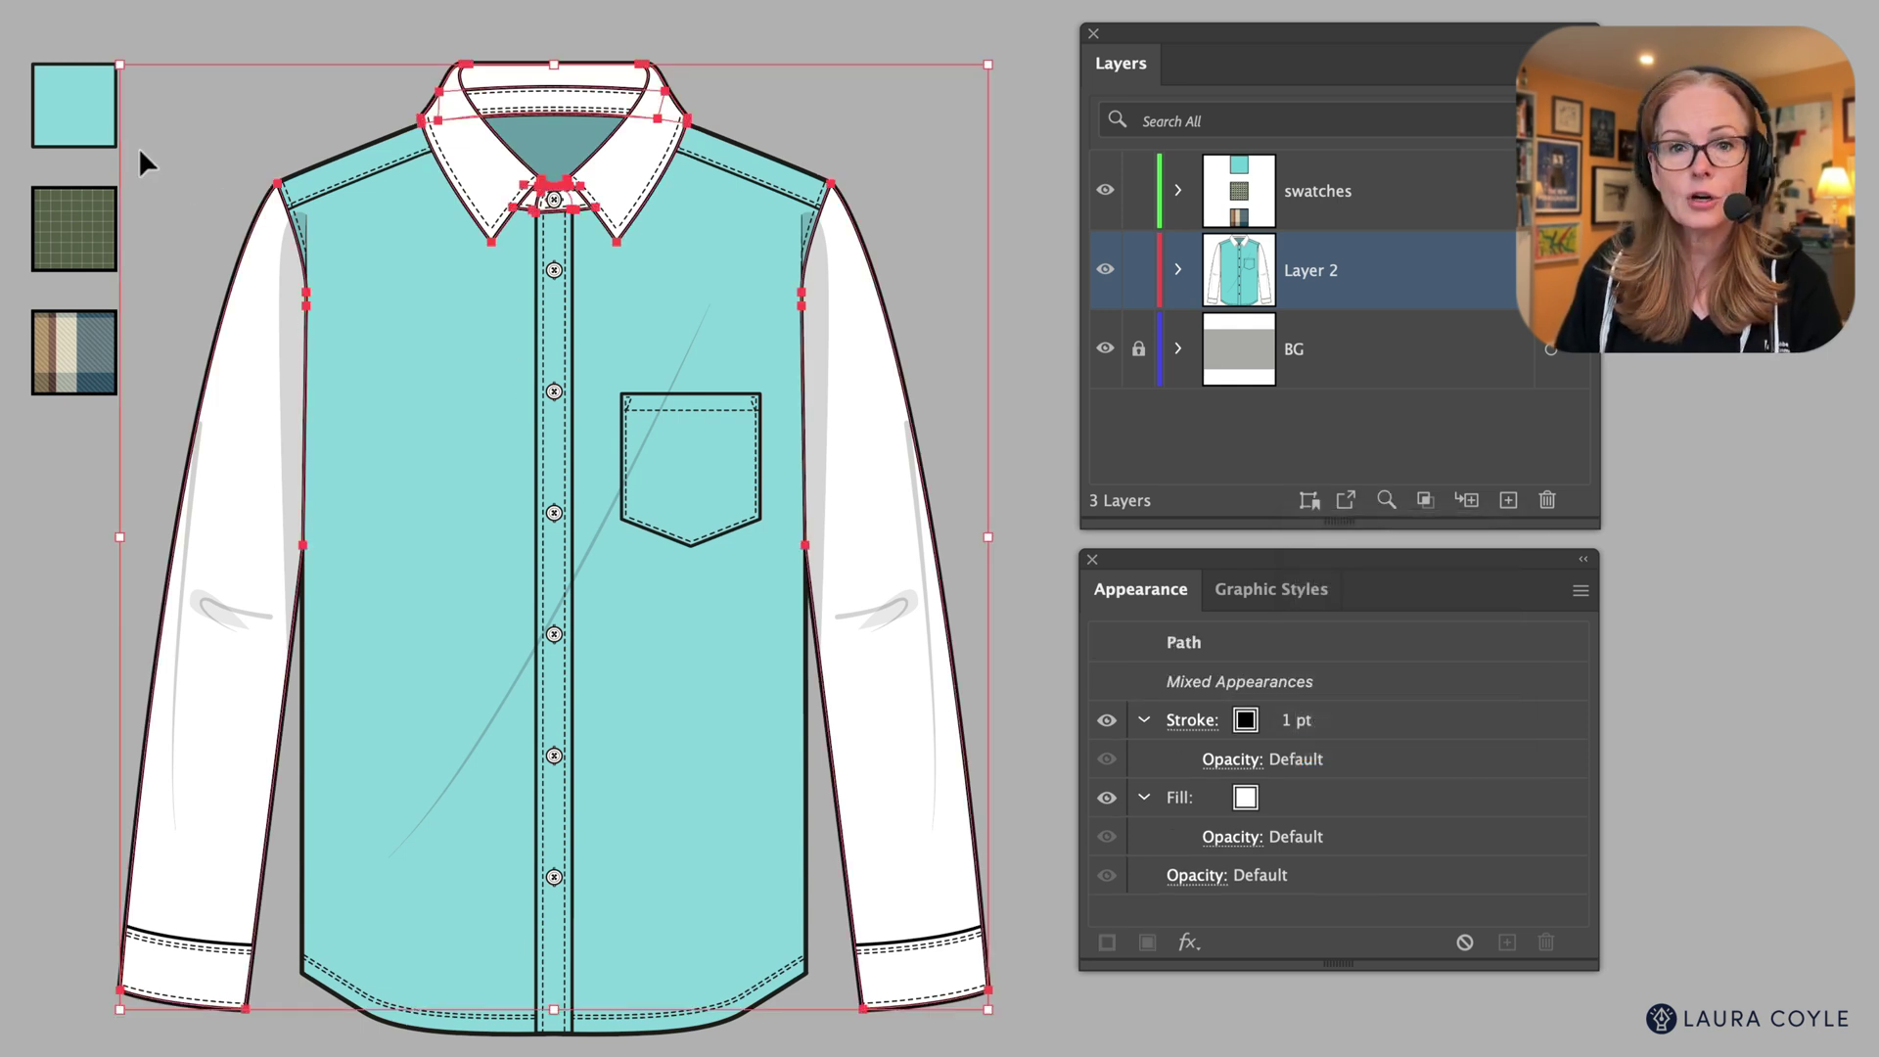
{"action": "key", "text": "i"}
{"action": "left_click", "coordinate": [83, 100]}
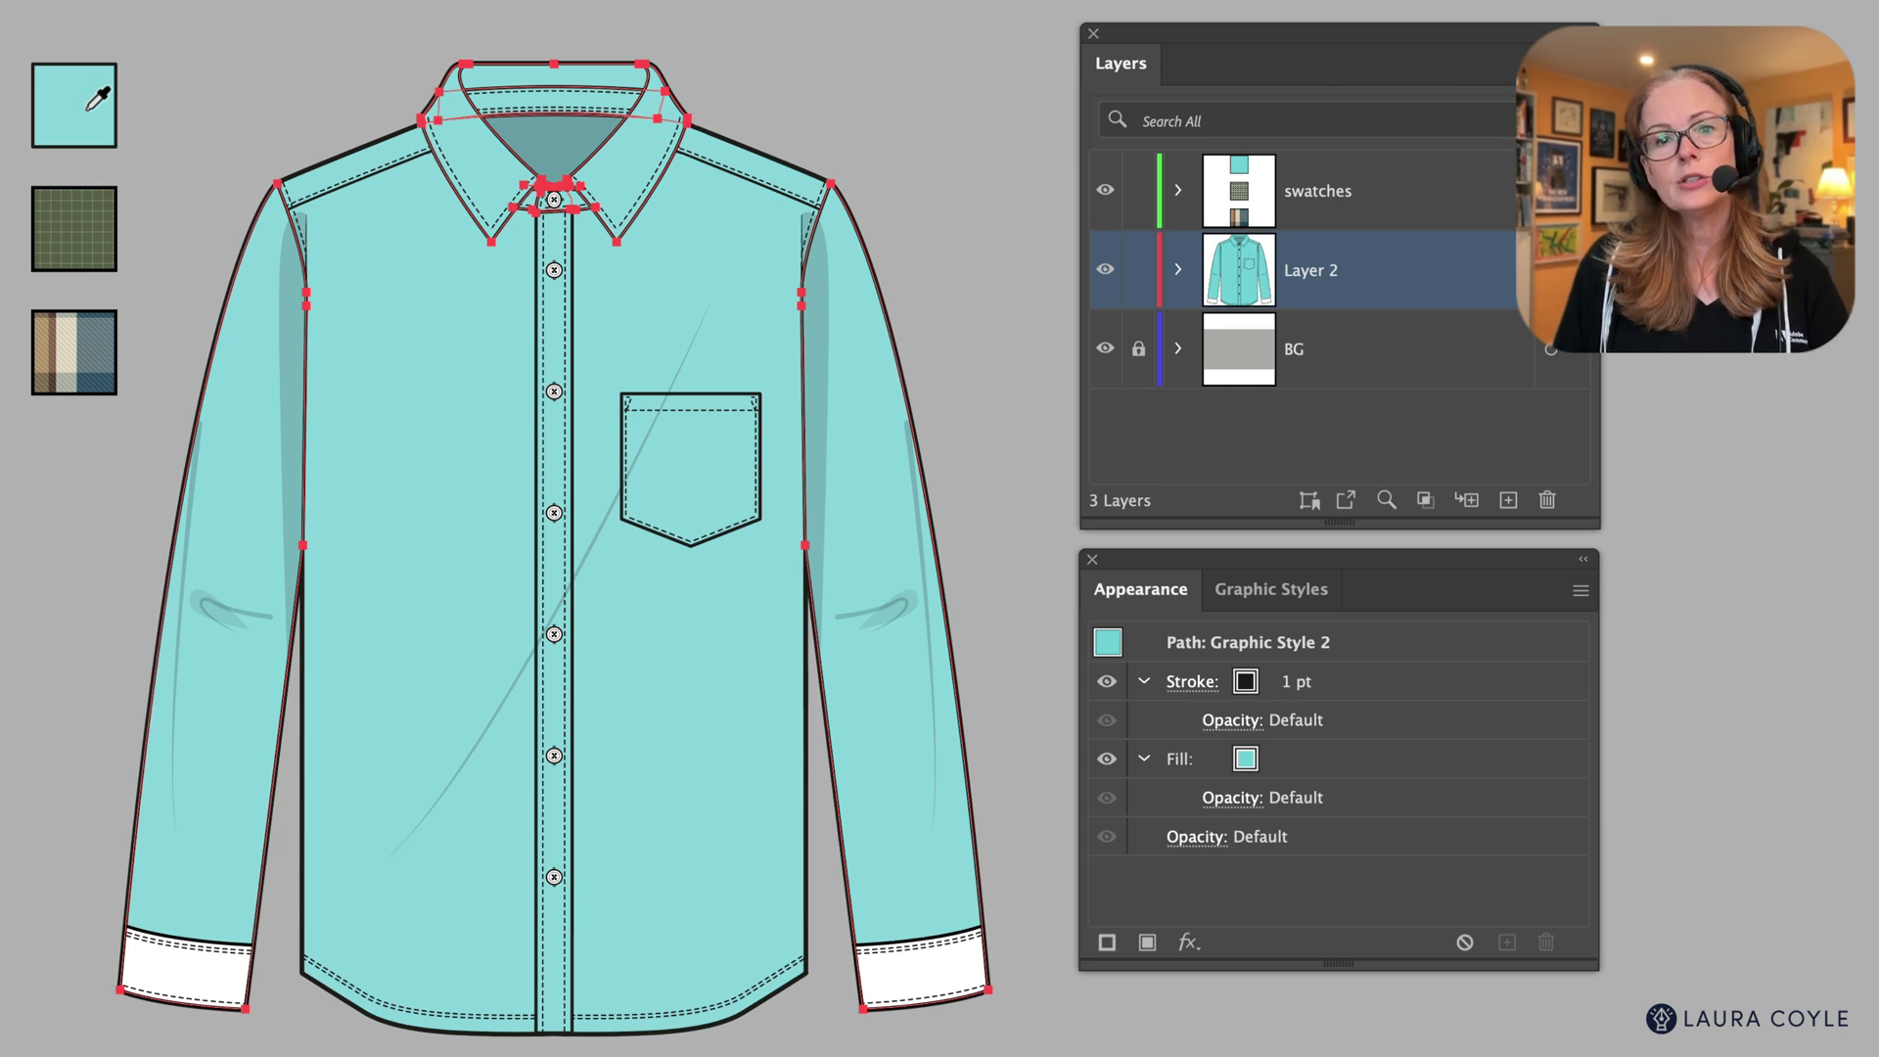
{"action": "key", "text": "v"}
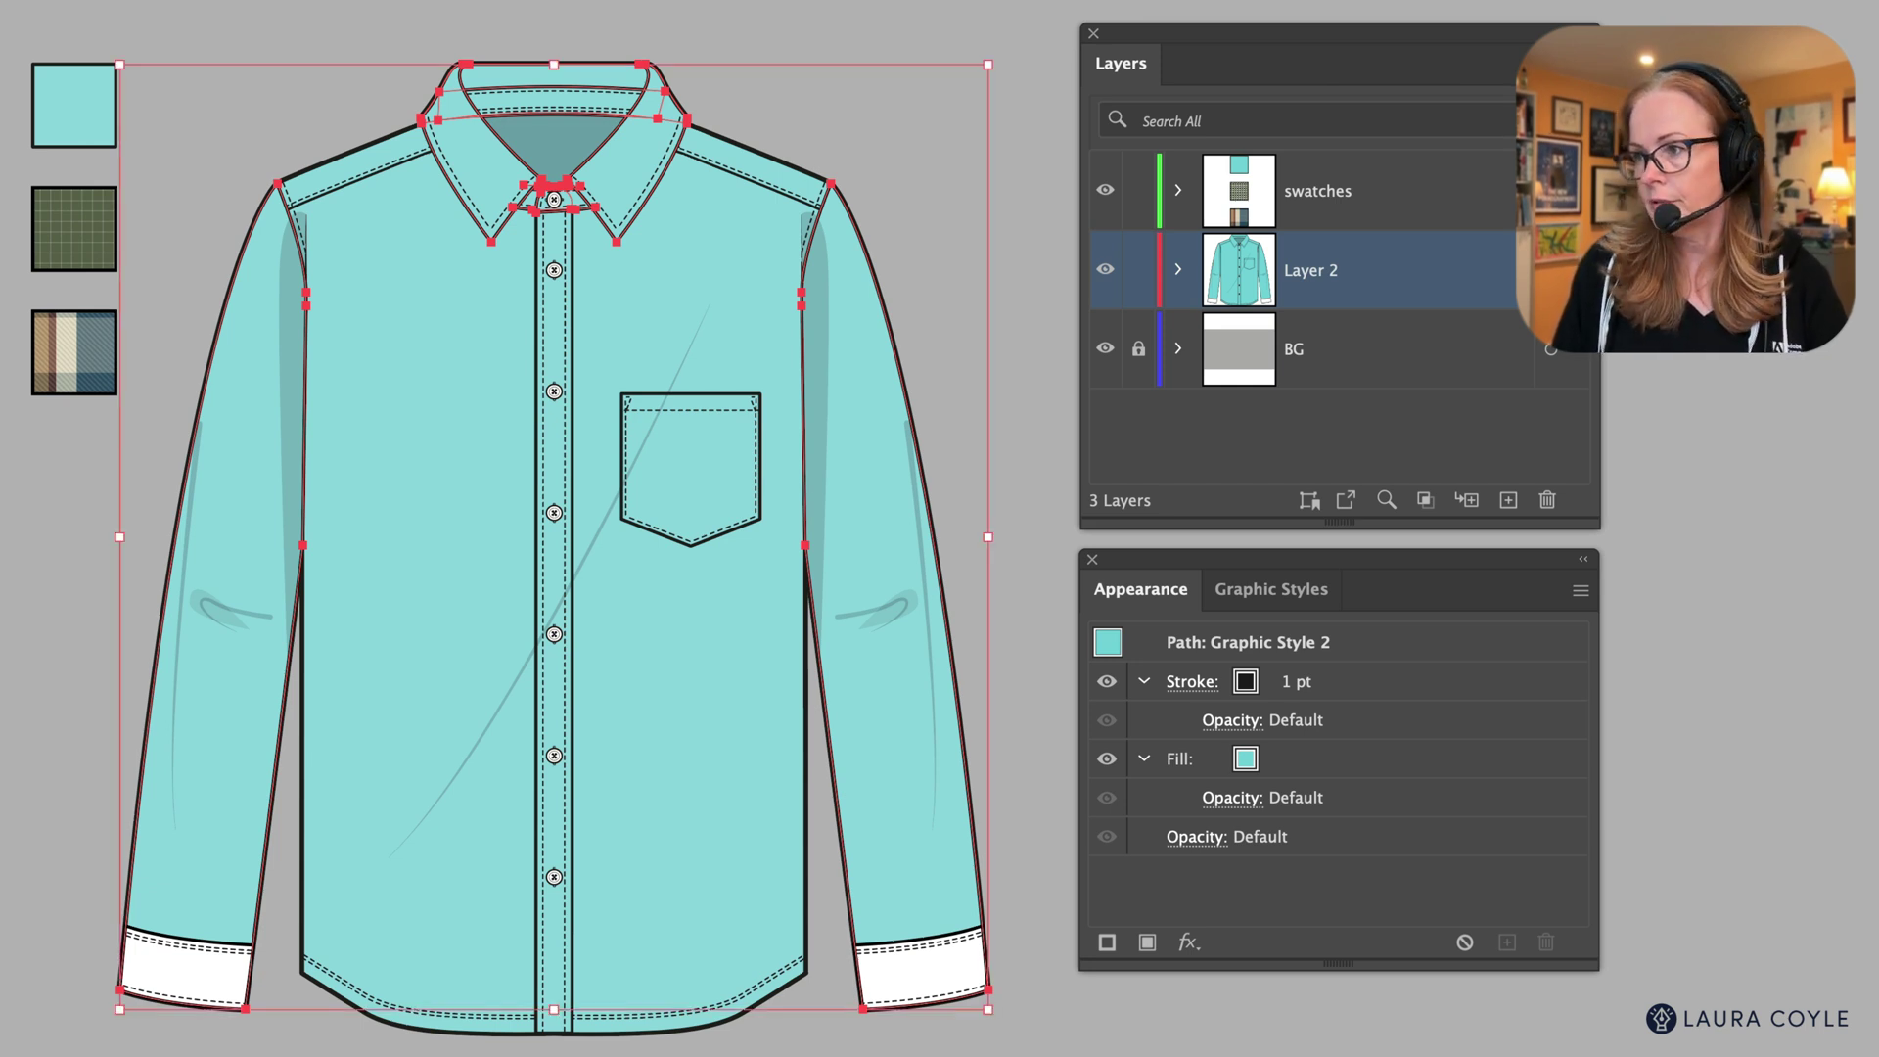
{"action": "left_click", "coordinate": [894, 149]}
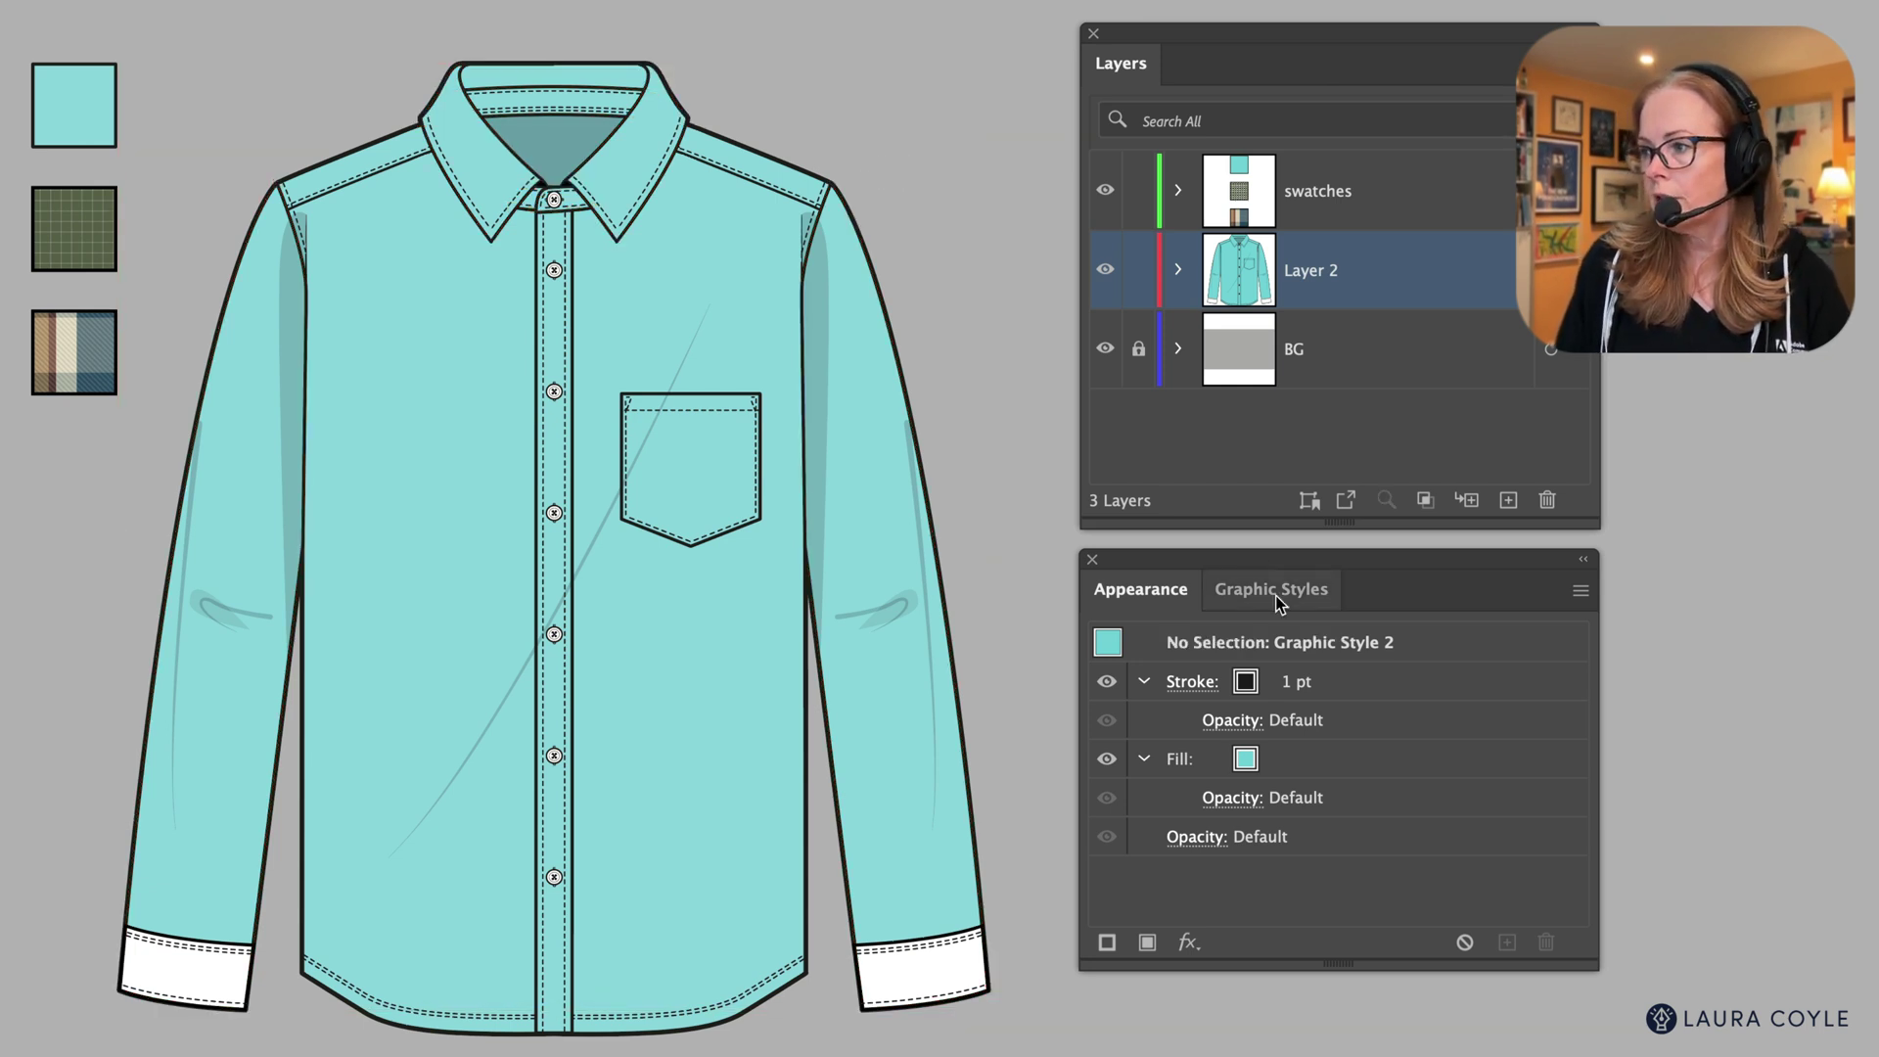
{"action": "left_click", "coordinate": [1309, 500]}
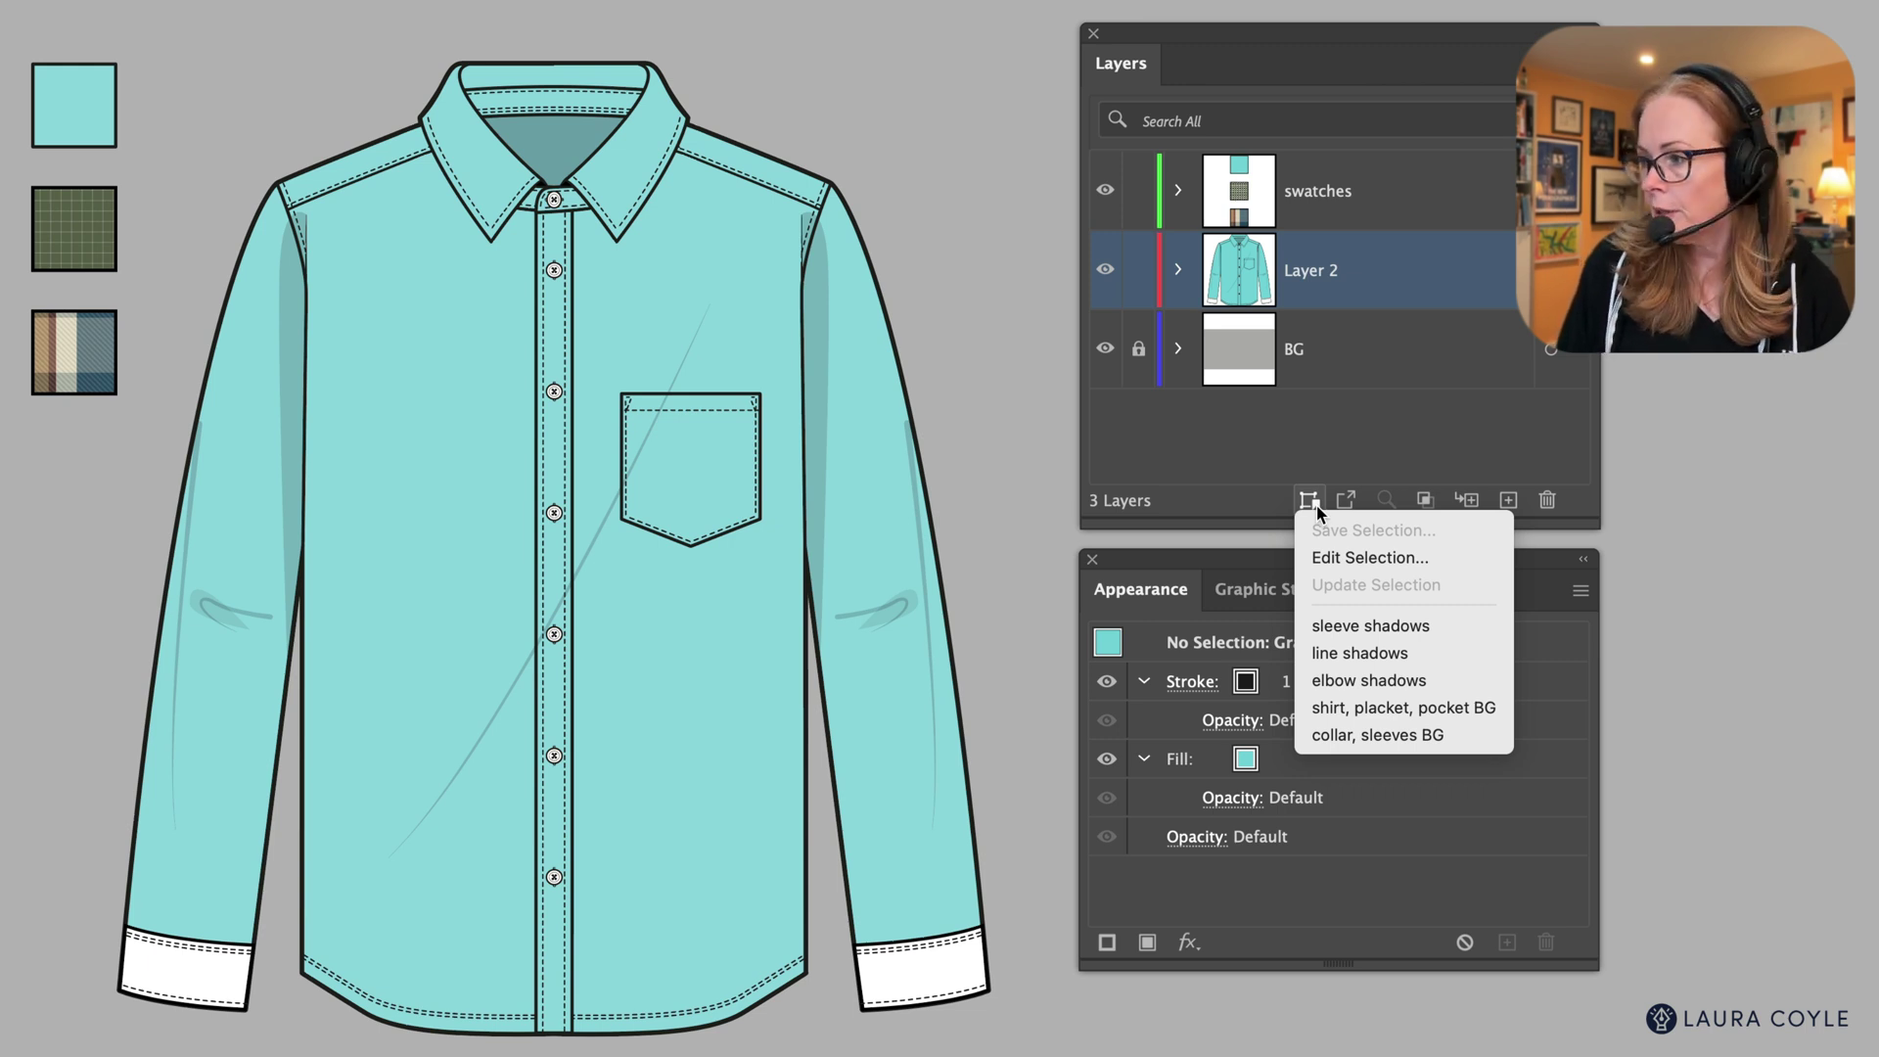
- Add both cuffs to the 'collar, sleeves BG' saved selection
{"action": "left_click", "coordinate": [1347, 735]}
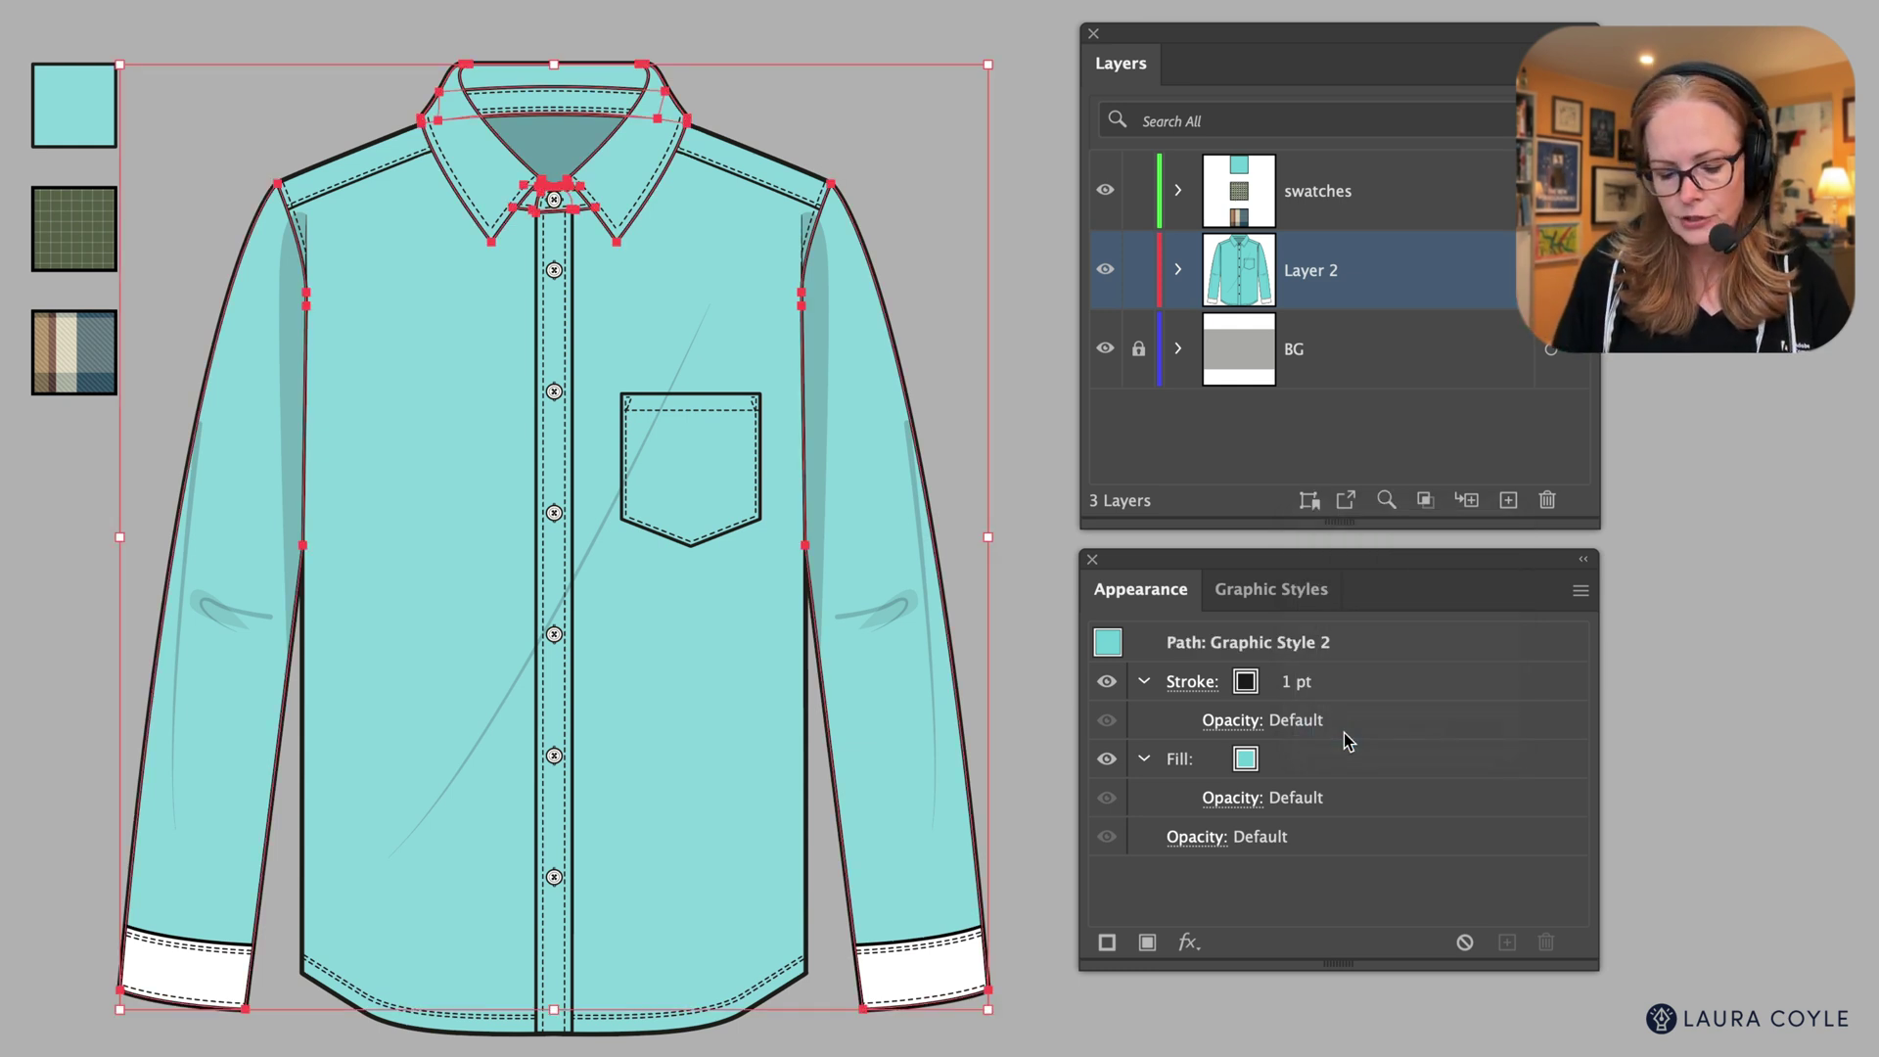
{"action": "left_click", "coordinate": [986, 949], "text": "shift"}
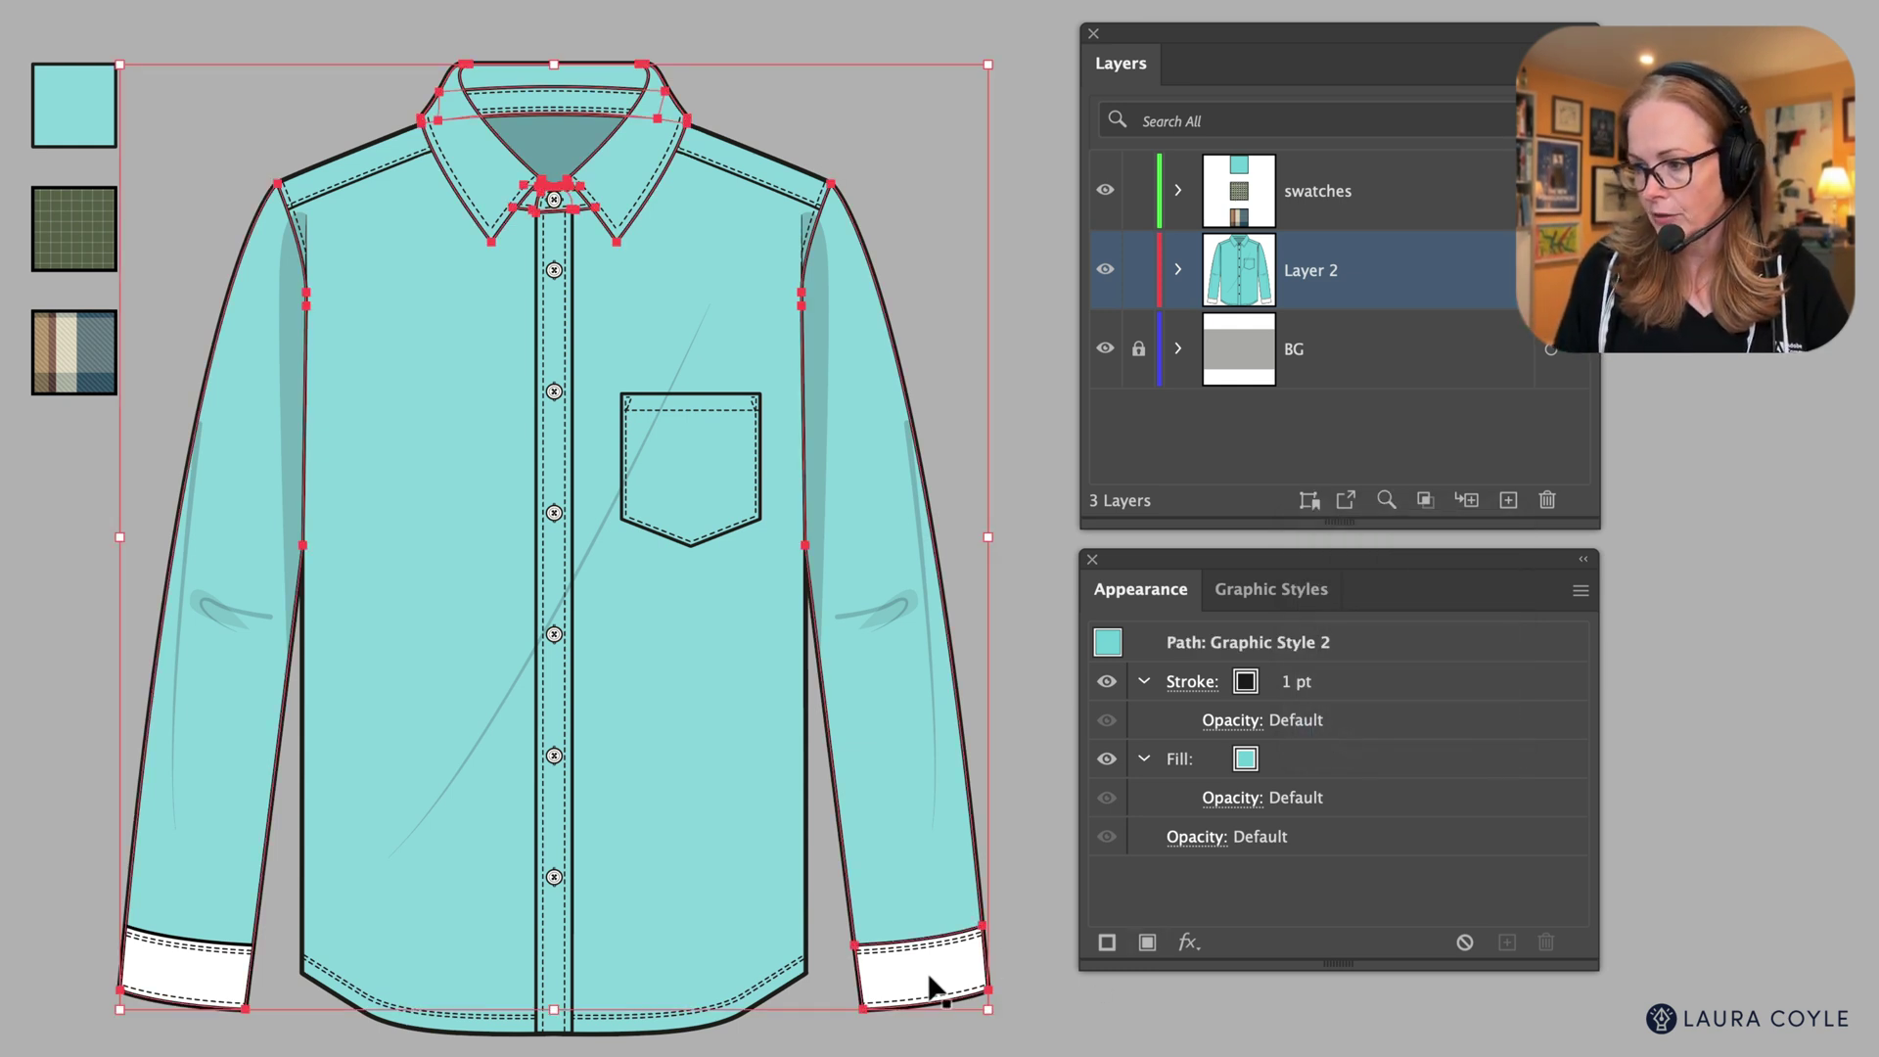
{"action": "left_click", "coordinate": [175, 971], "text": "shift"}
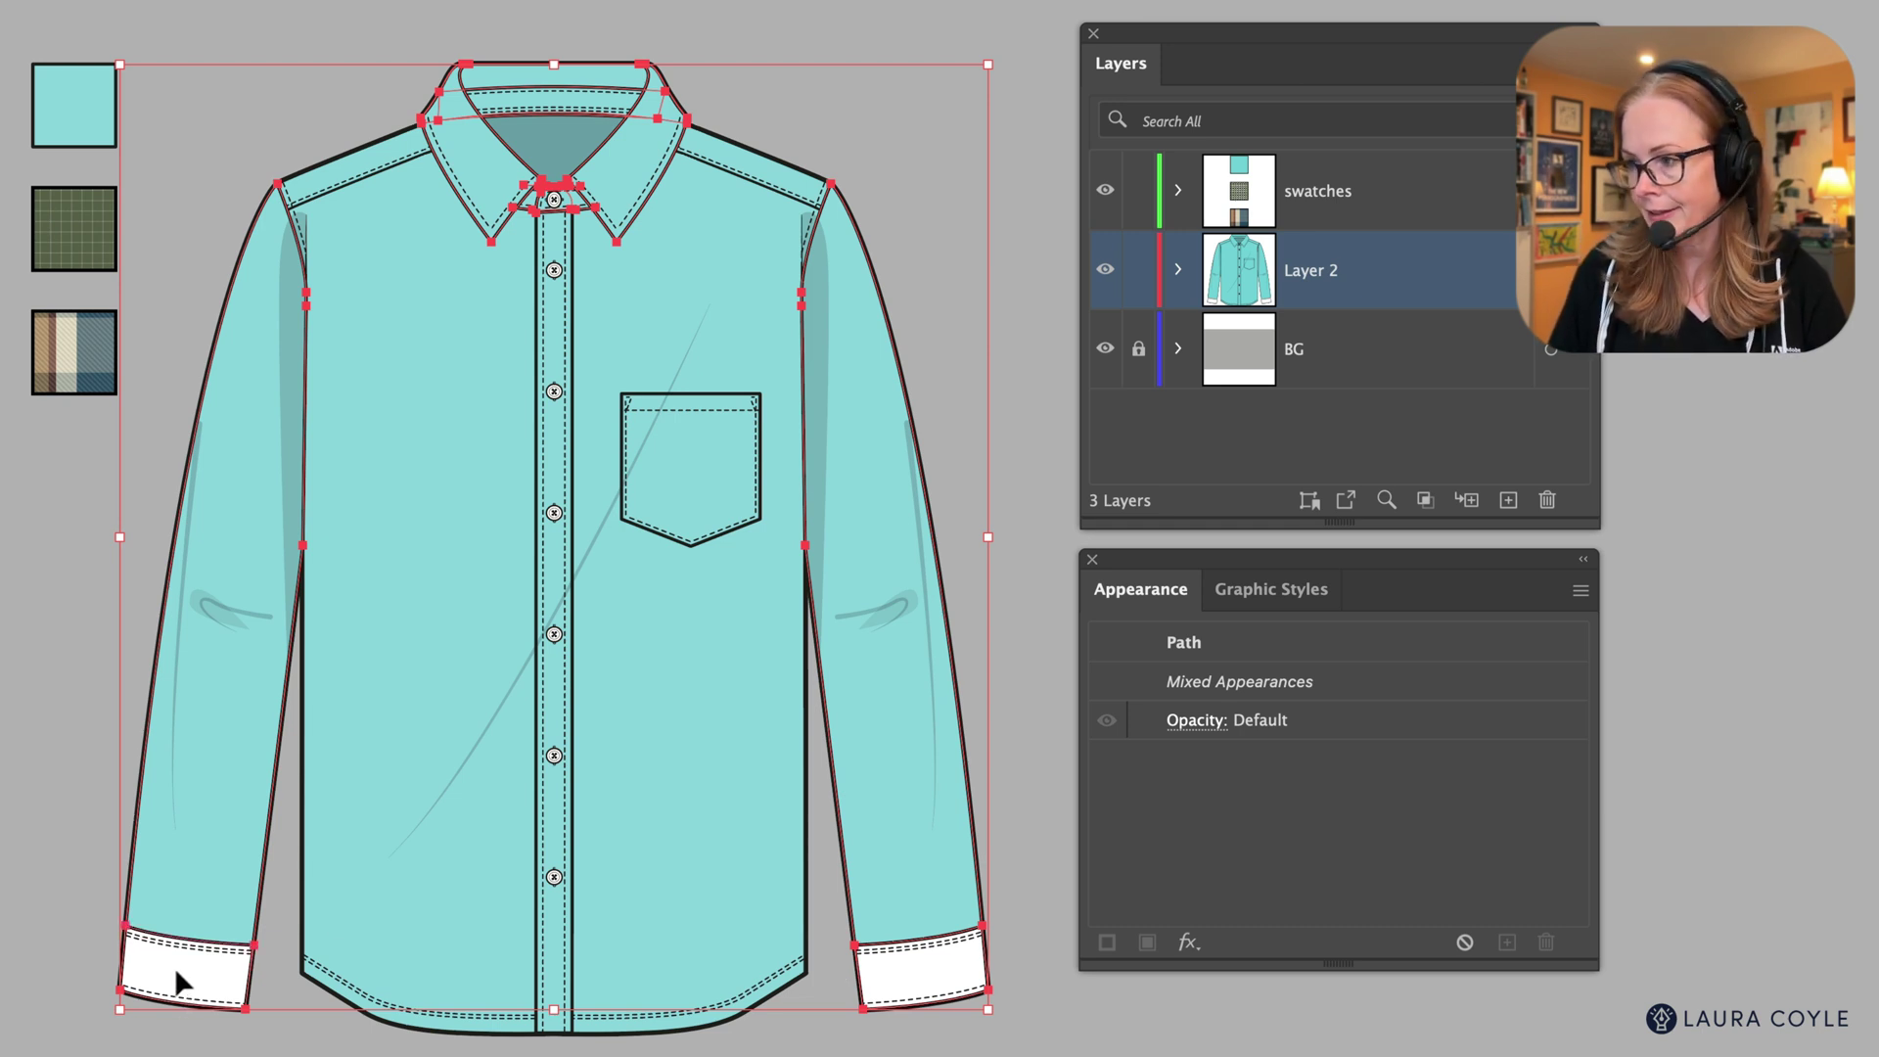
{"action": "left_click", "coordinate": [1311, 501]}
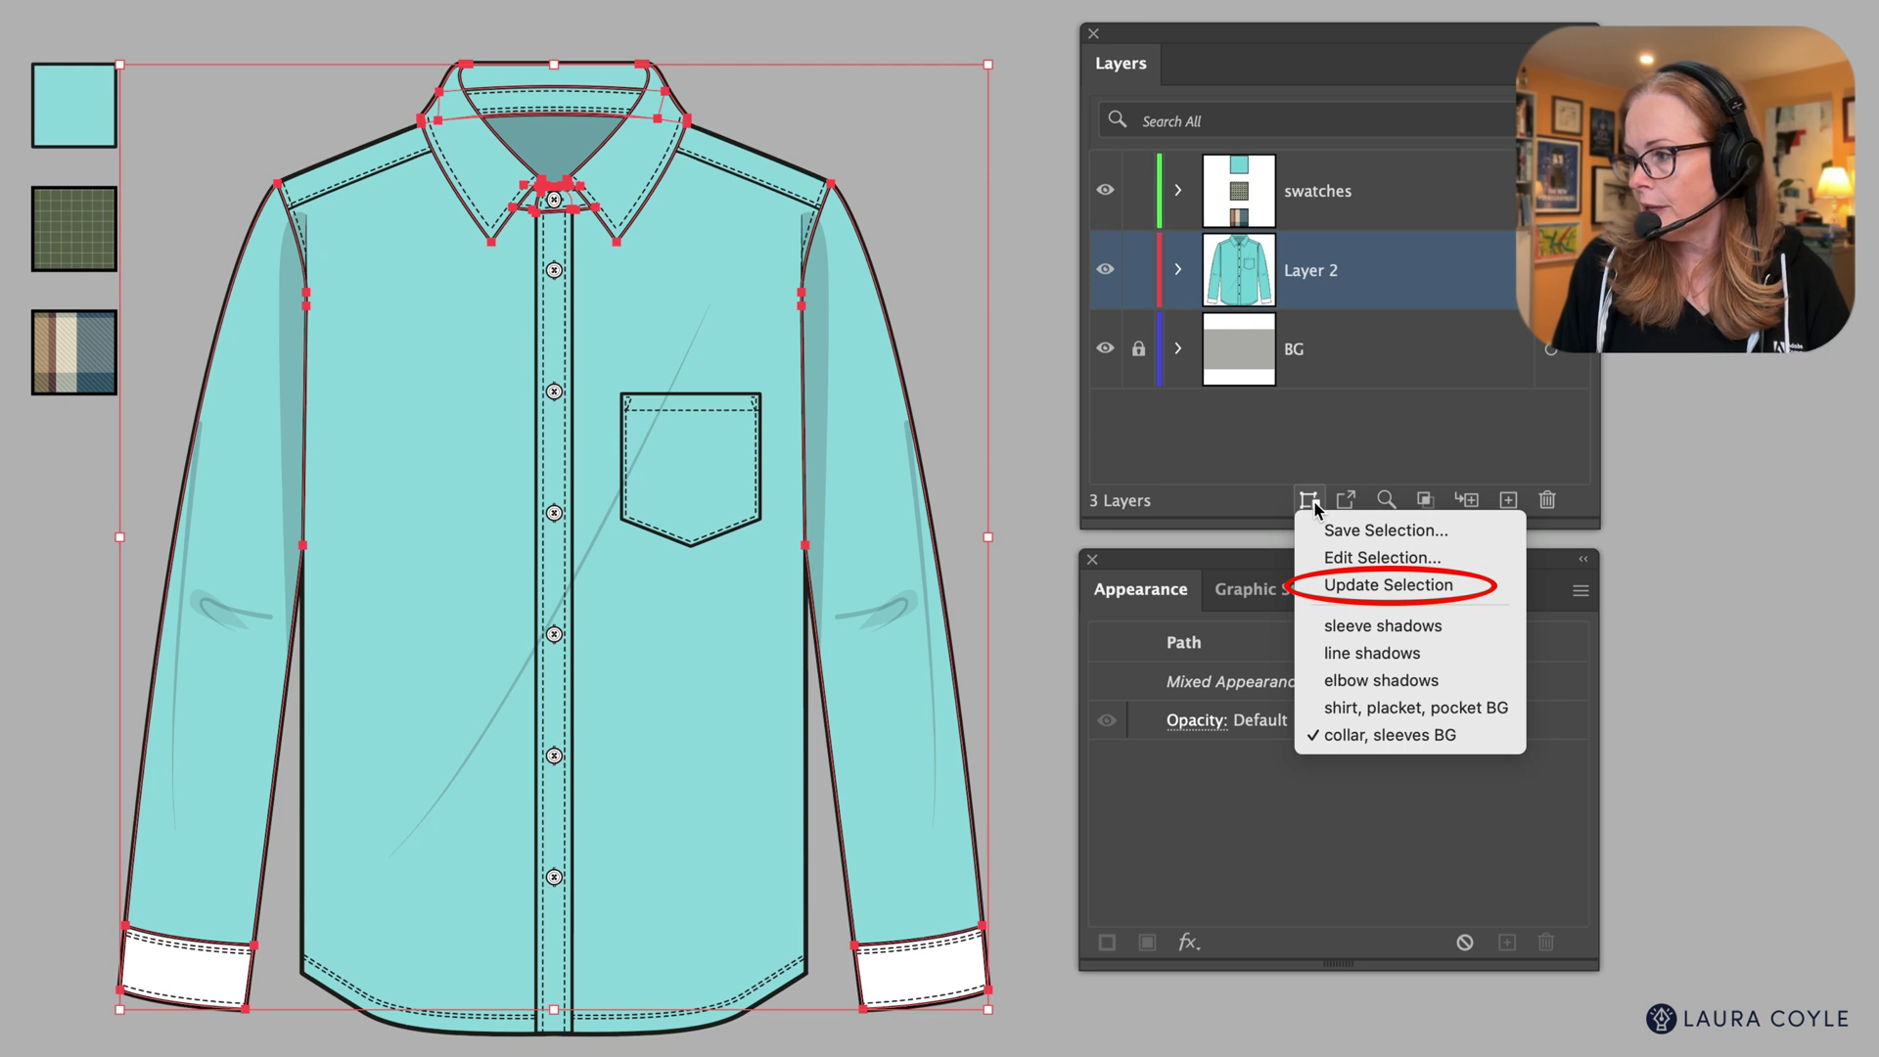
{"action": "left_click", "coordinate": [1378, 587]}
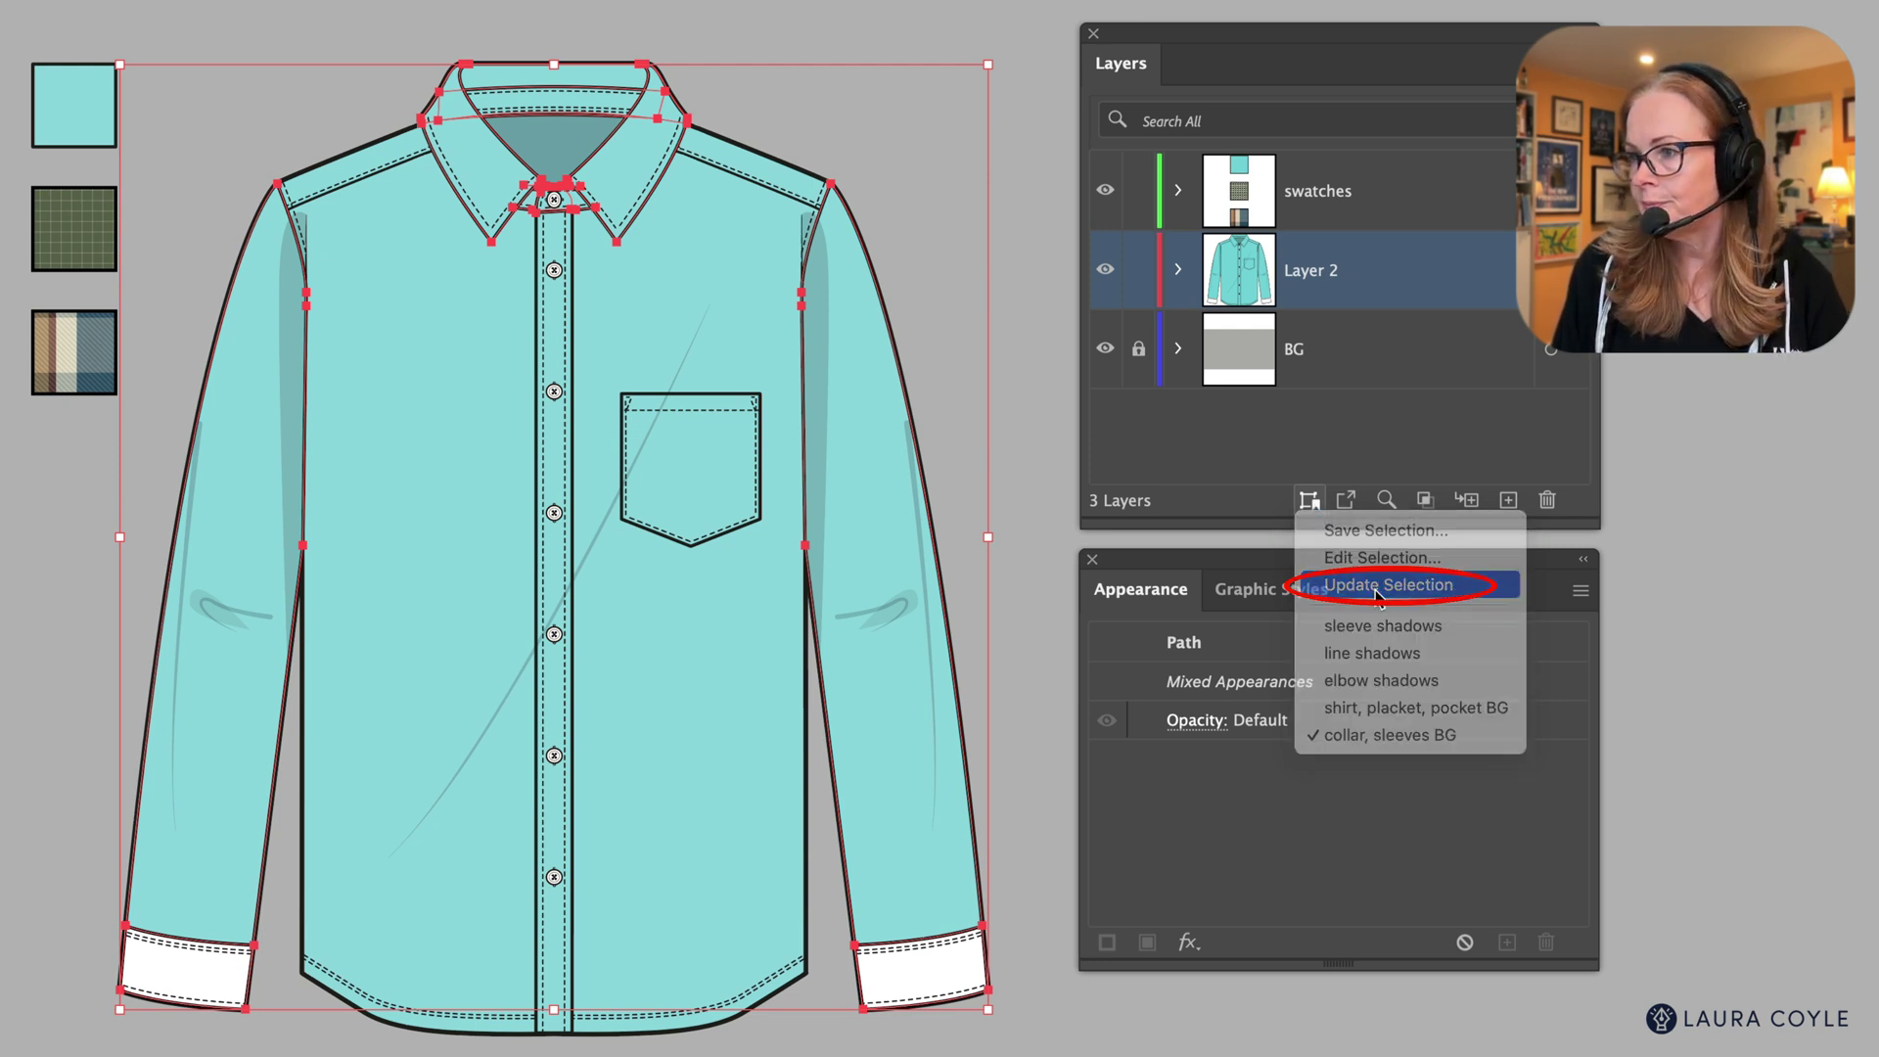
{"action": "left_click", "coordinate": [937, 295]}
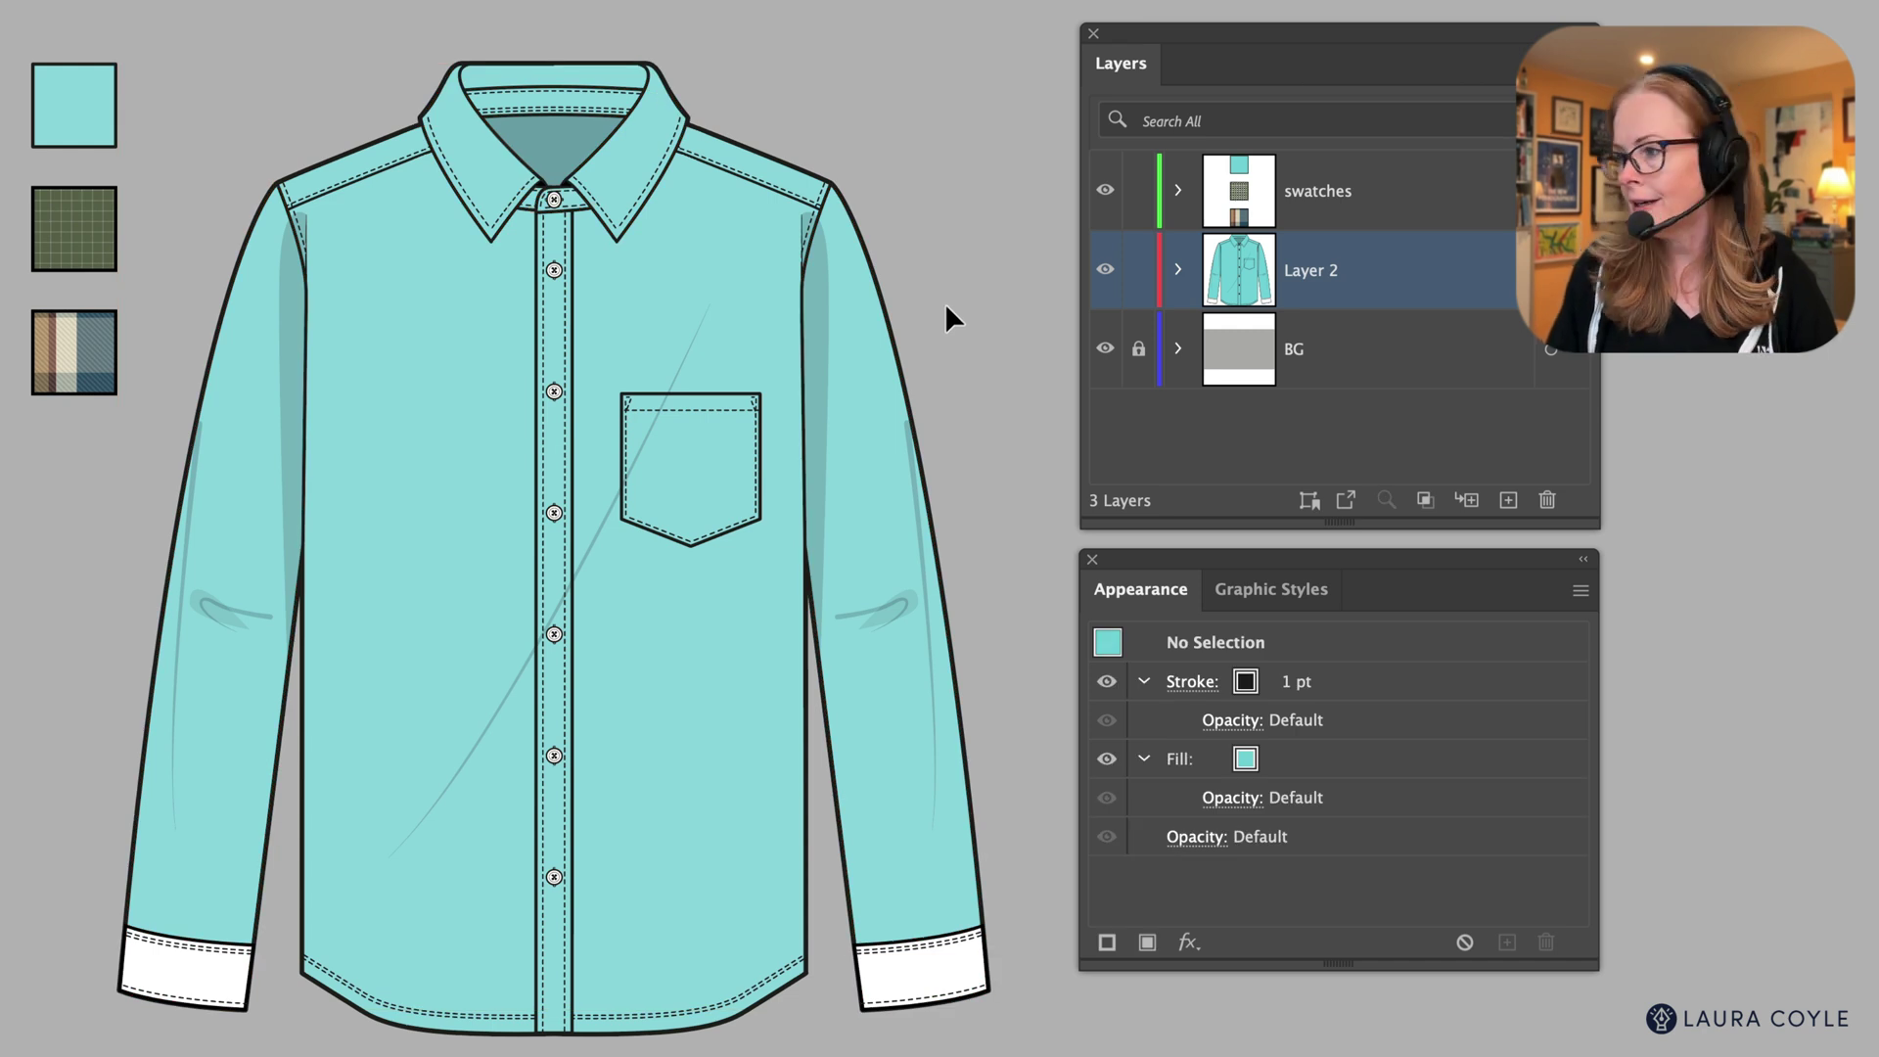
- Reload 'collar, sleeves BG' and eyedropper the teal swatch onto the cuffs
{"action": "left_click", "coordinate": [1311, 503]}
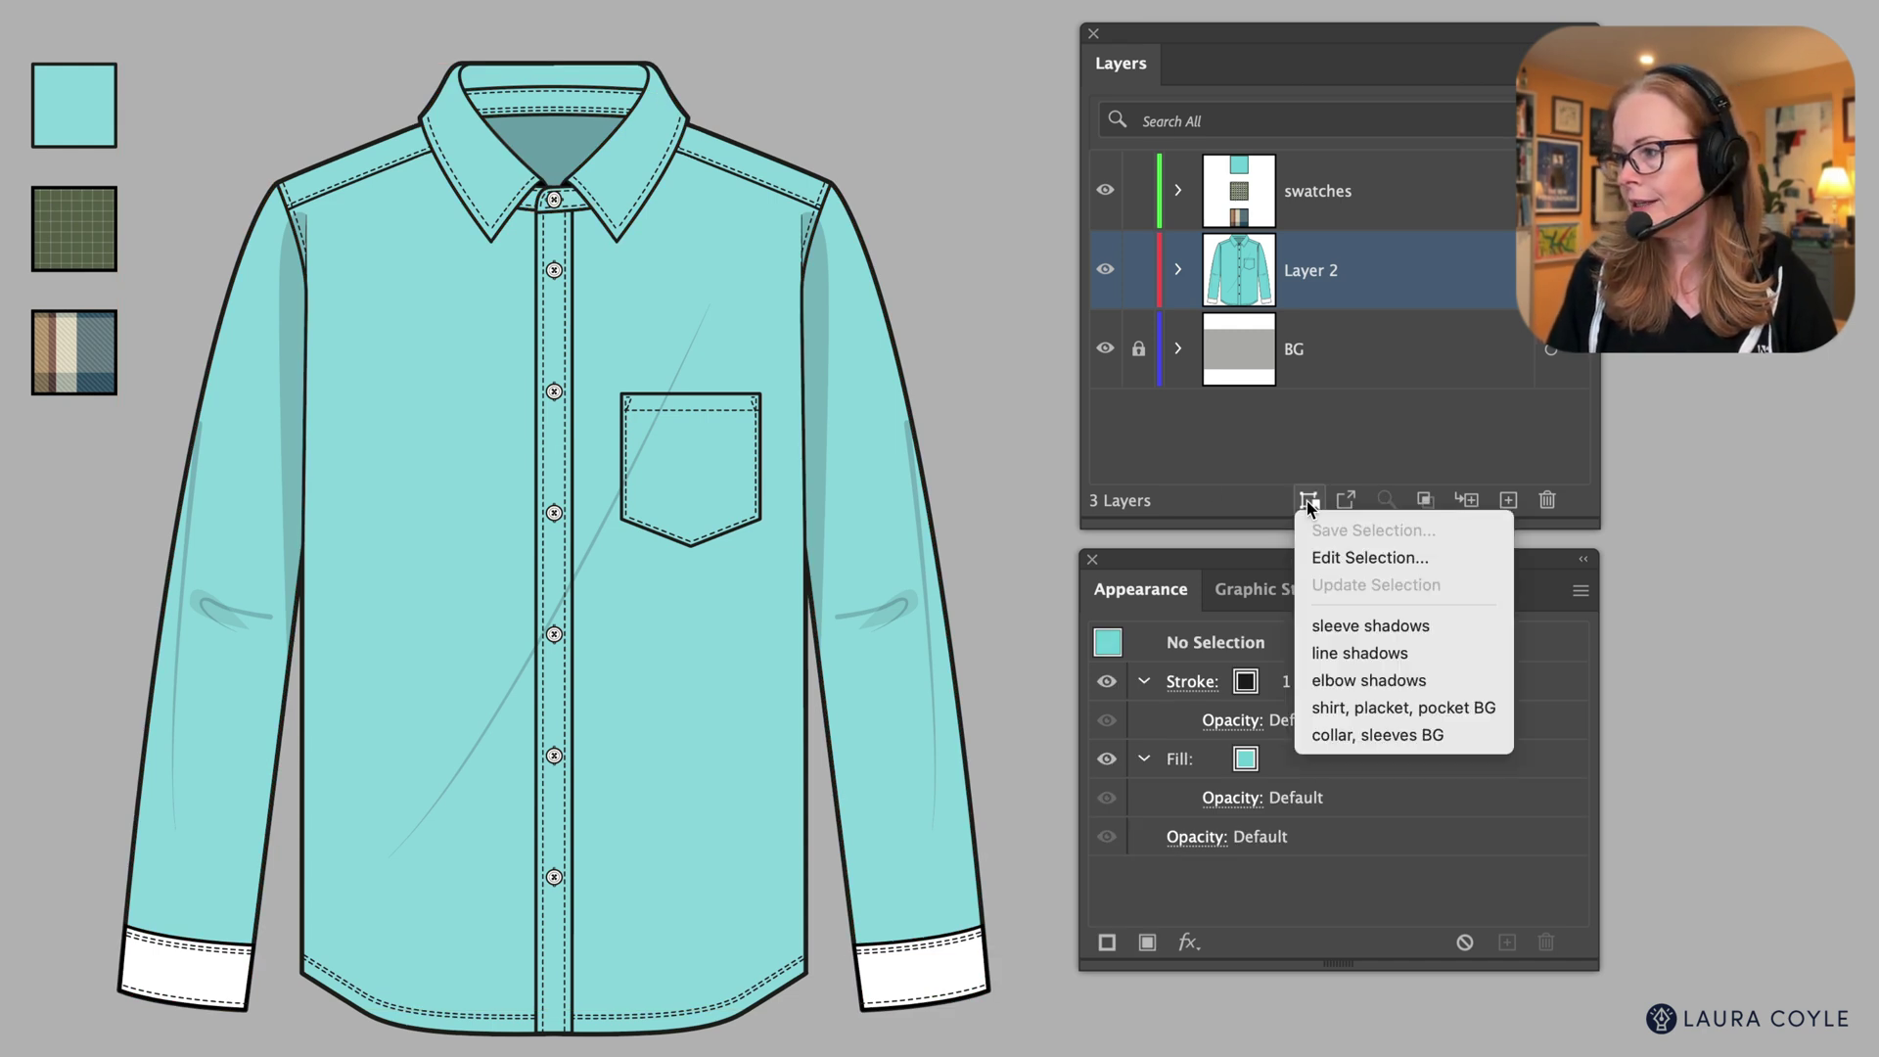
{"action": "left_click", "coordinate": [1360, 737]}
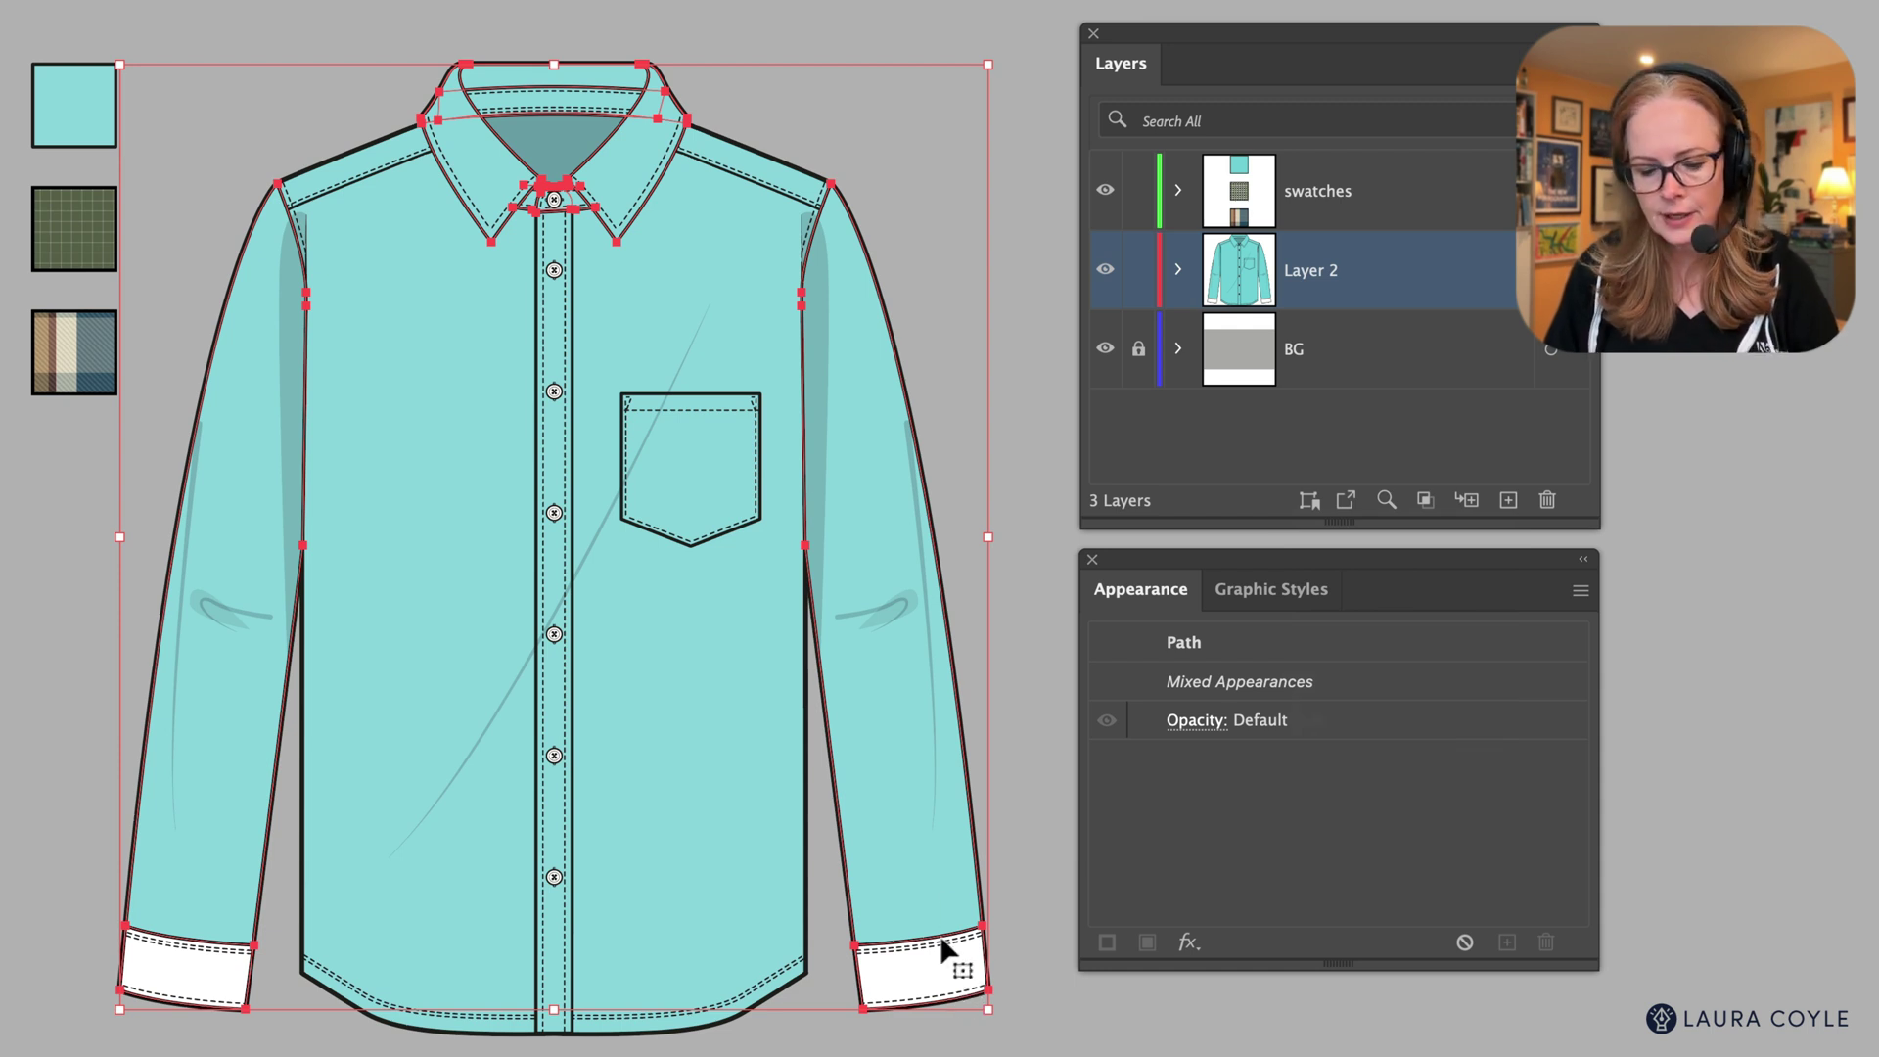
{"action": "key", "text": "i"}
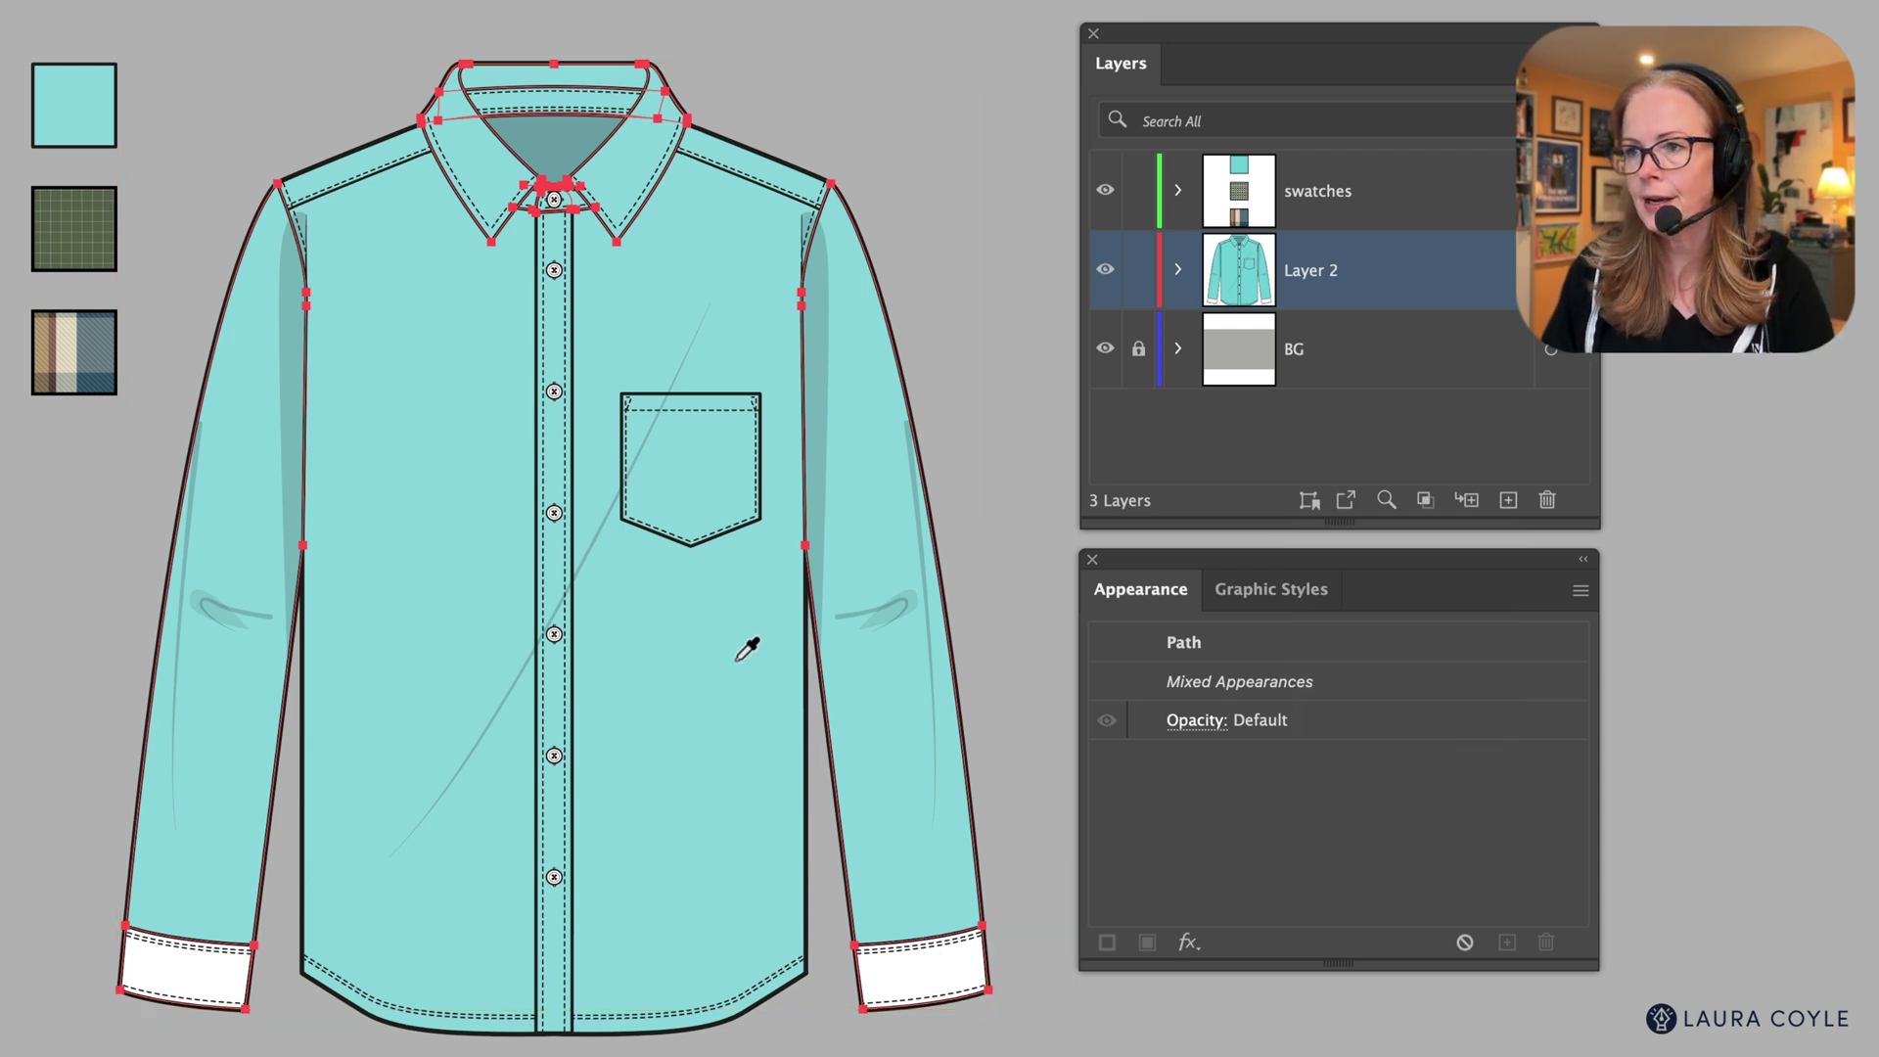
{"action": "left_click", "coordinate": [90, 104]}
{"action": "key", "text": "v"}
{"action": "left_click", "coordinate": [893, 98]}
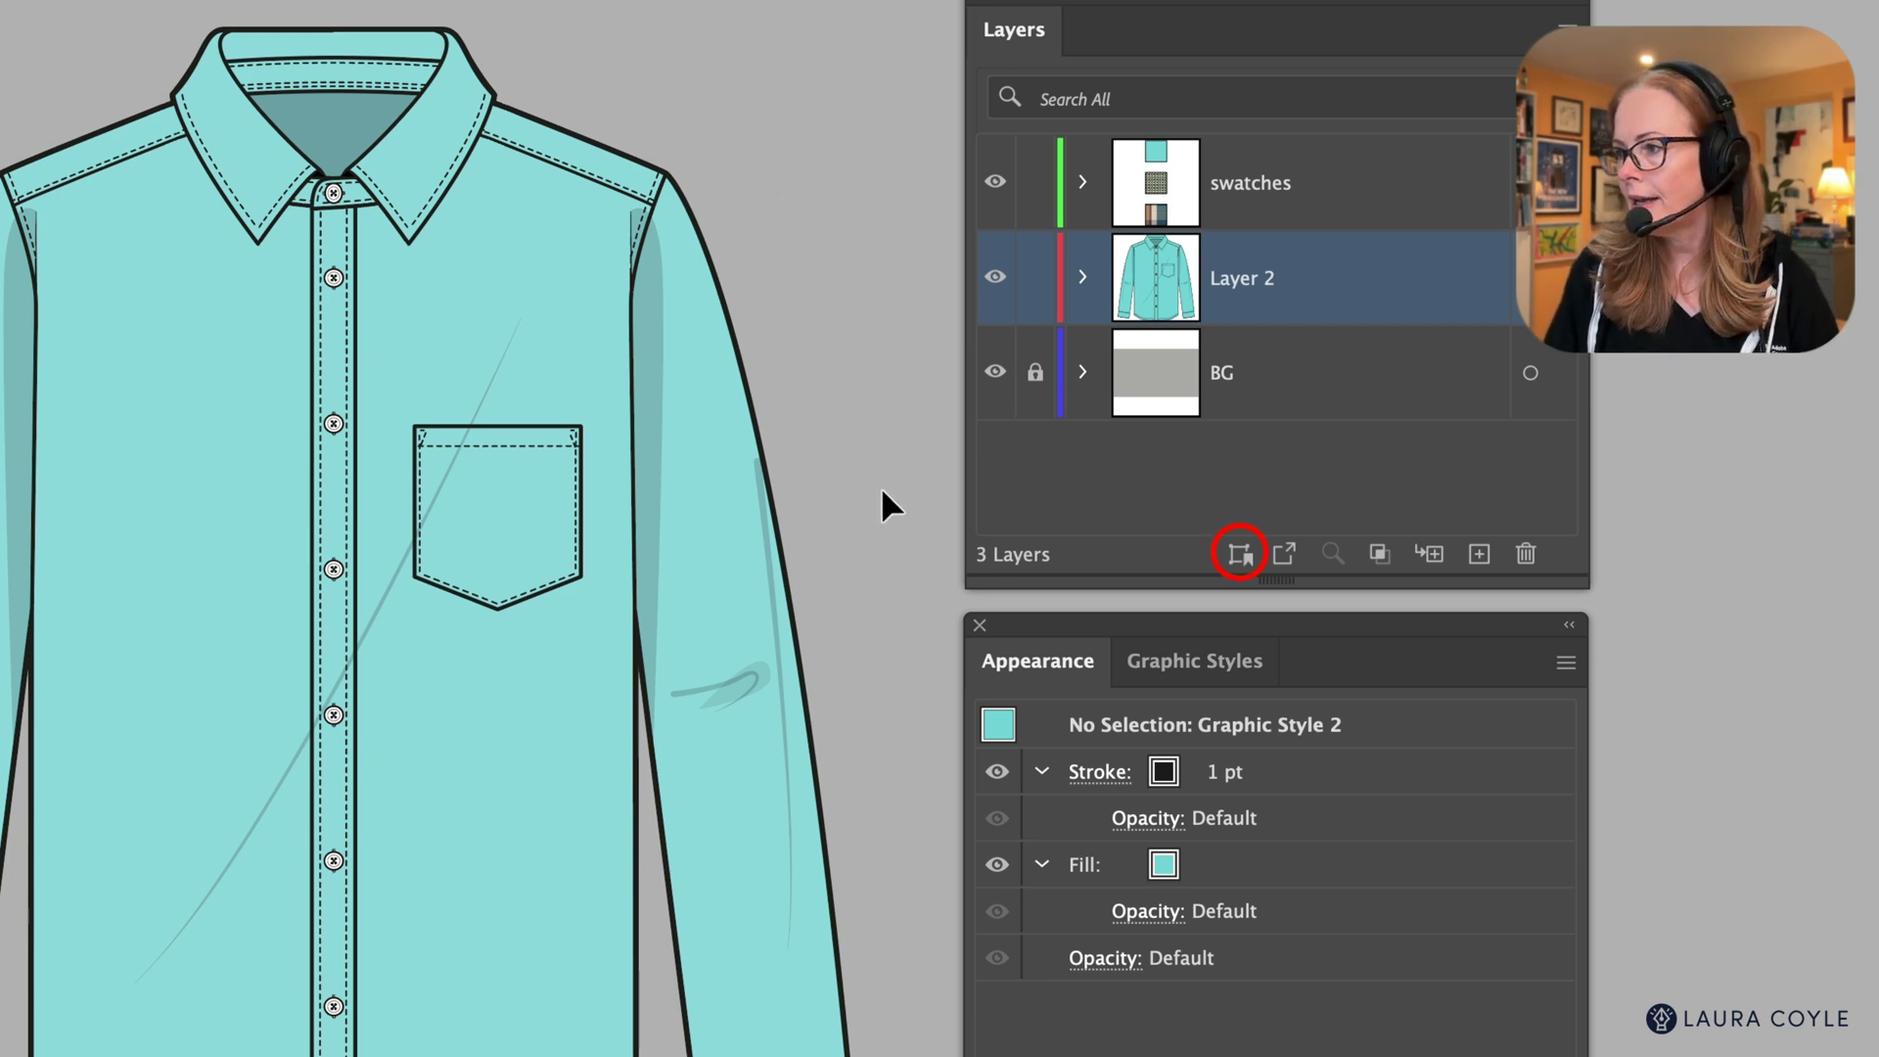
{"action": "left_click", "coordinate": [1241, 556]}
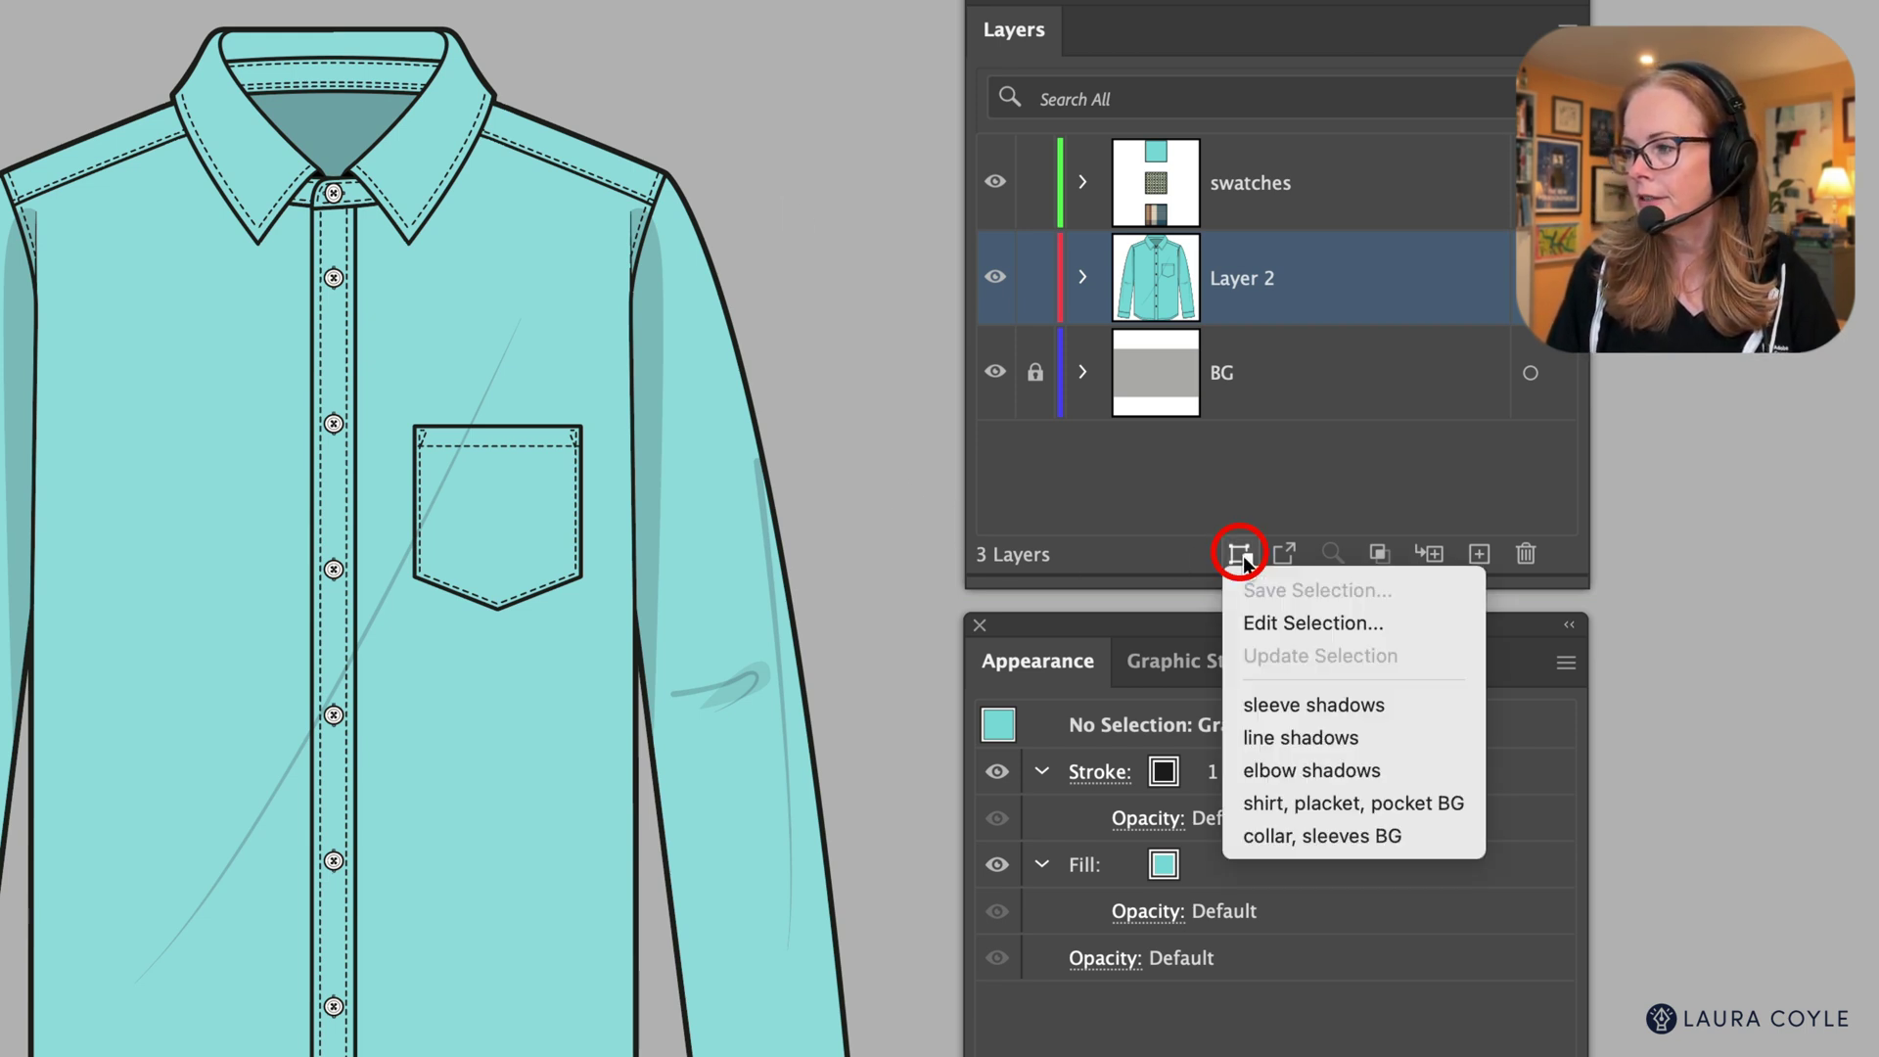
{"action": "left_click", "coordinate": [1276, 630]}
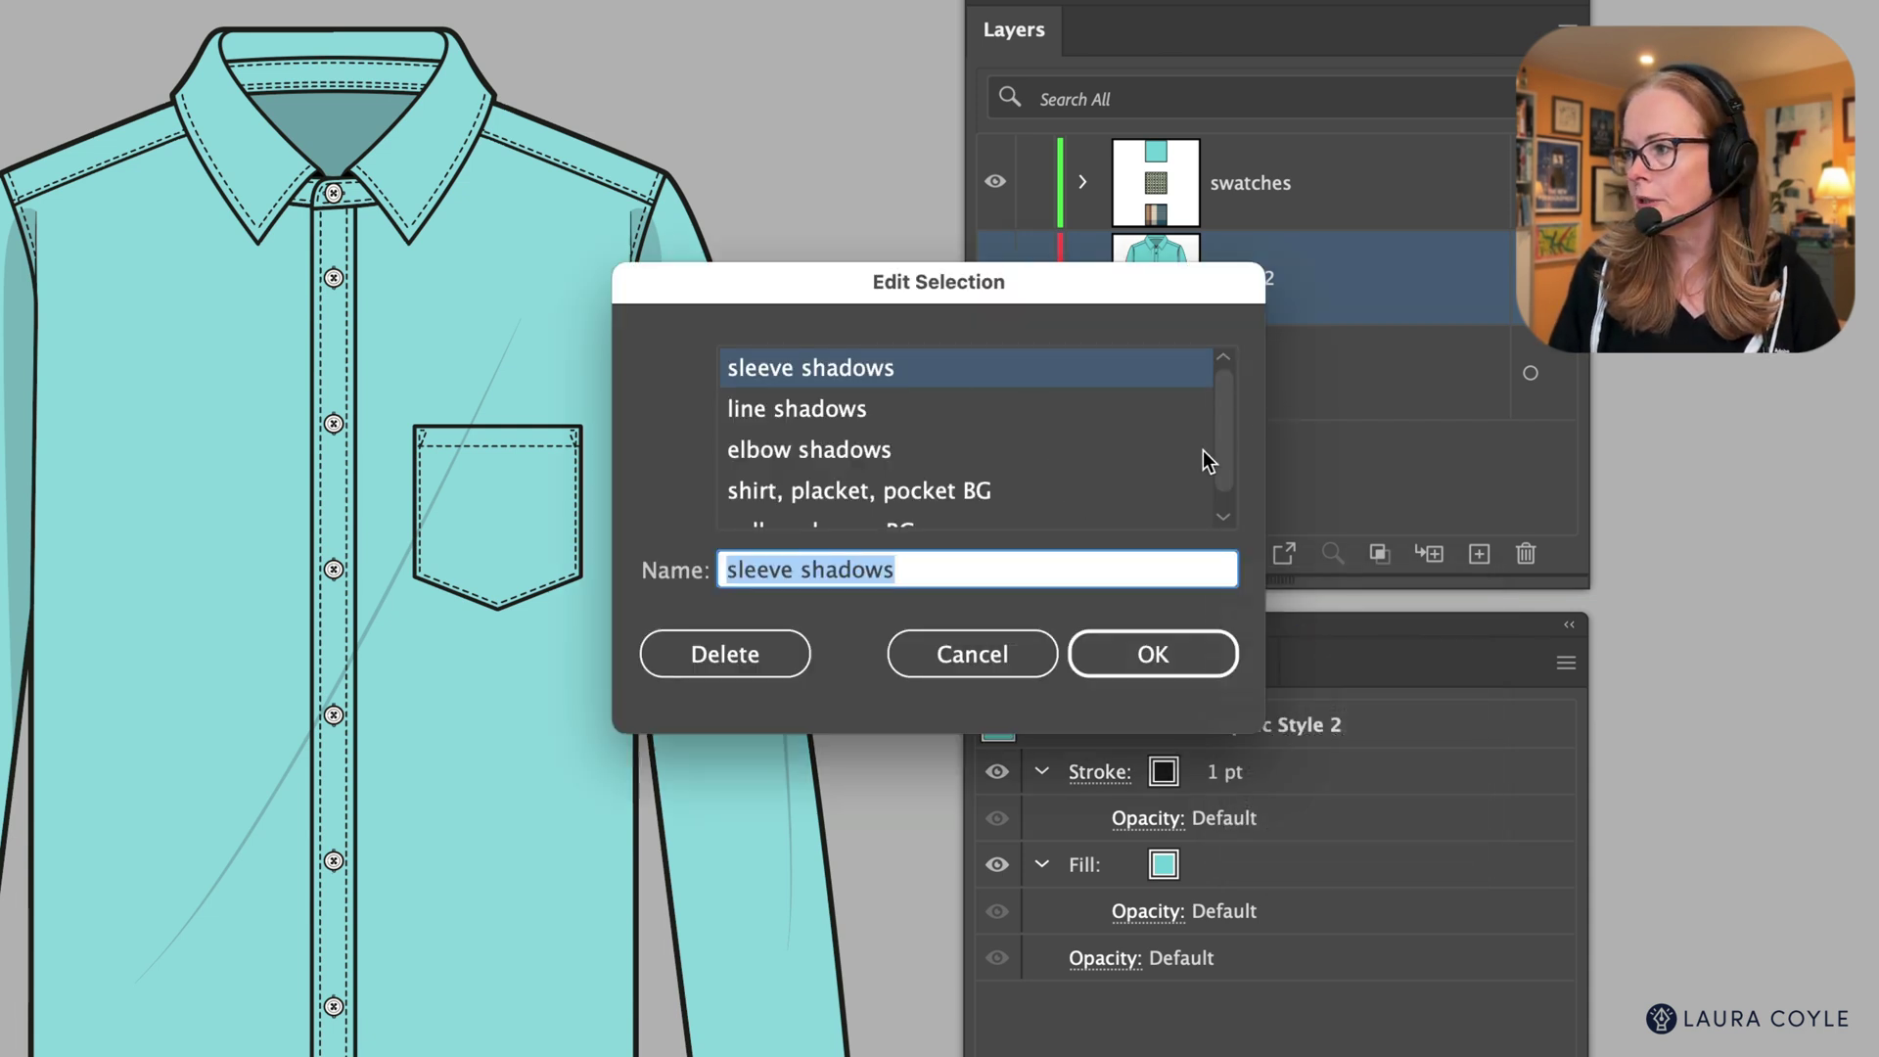
{"action": "left_click_drag", "start_coordinate": [1229, 448], "coordinate": [1231, 476]}
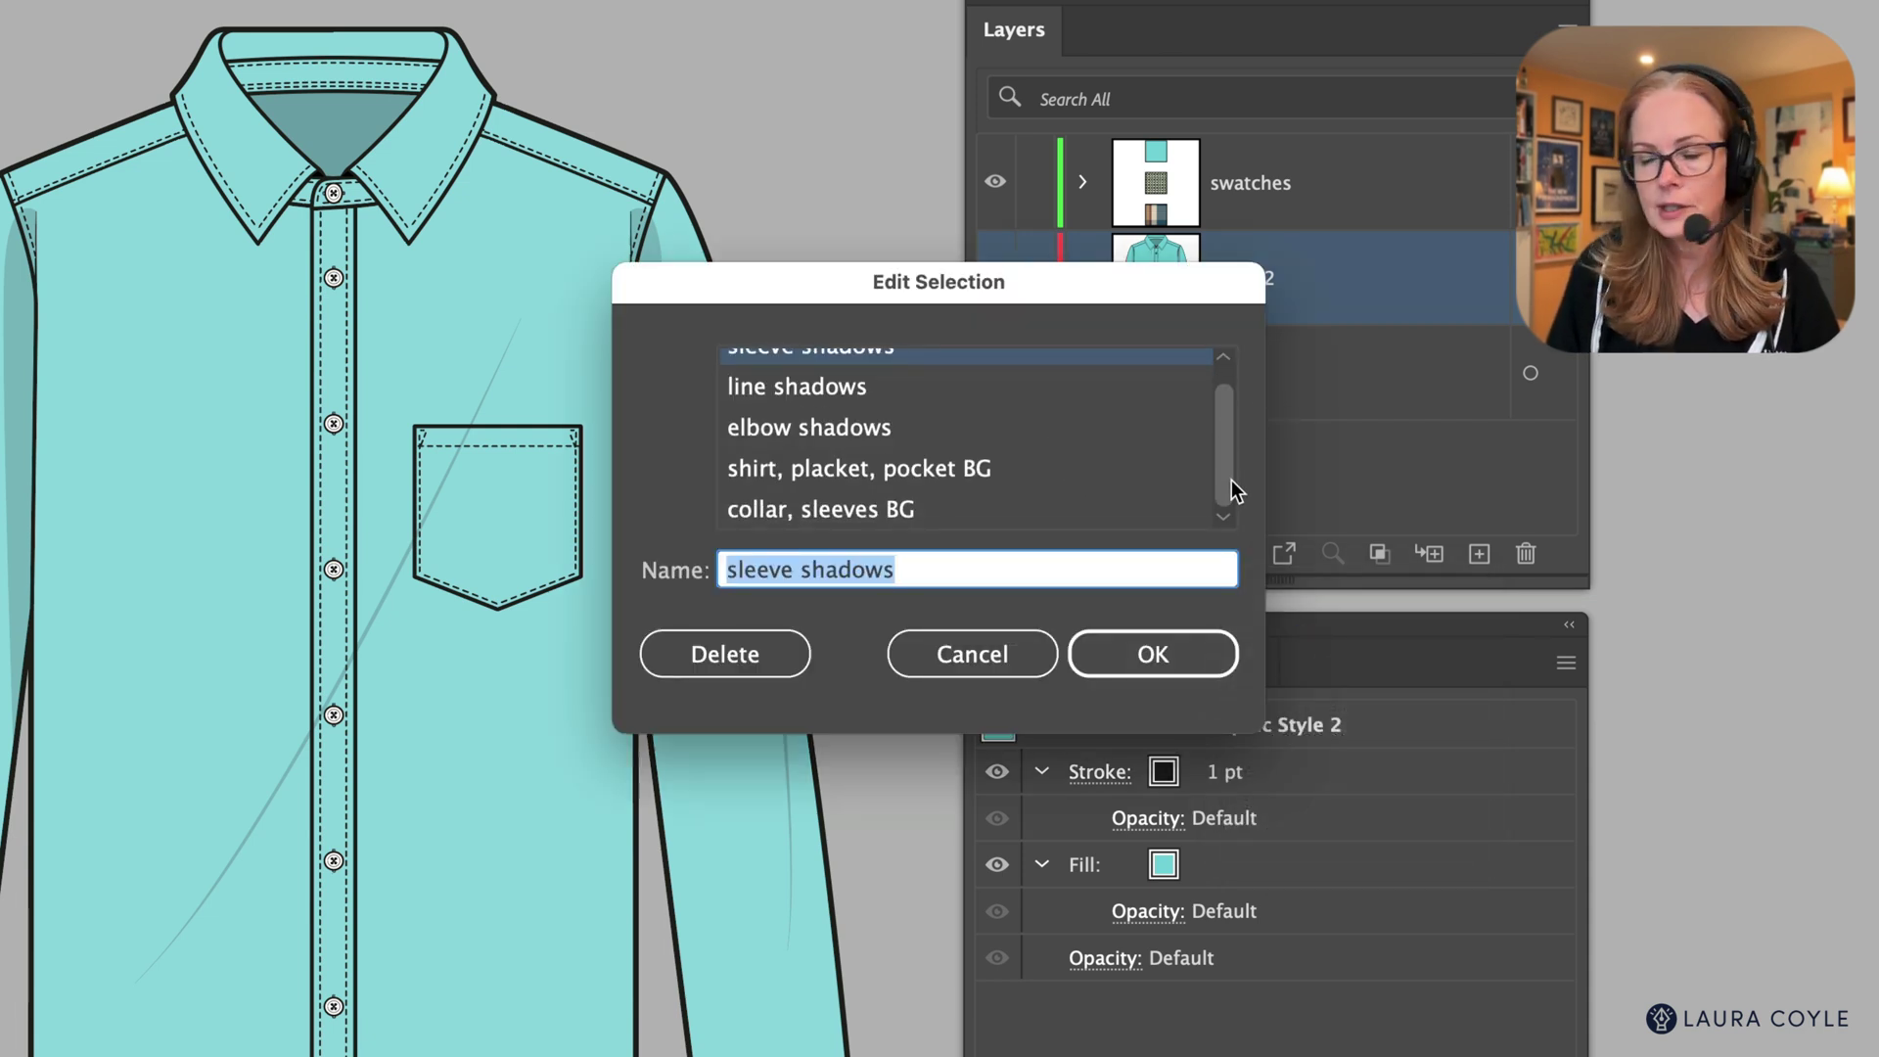
{"action": "left_click", "coordinate": [1012, 476]}
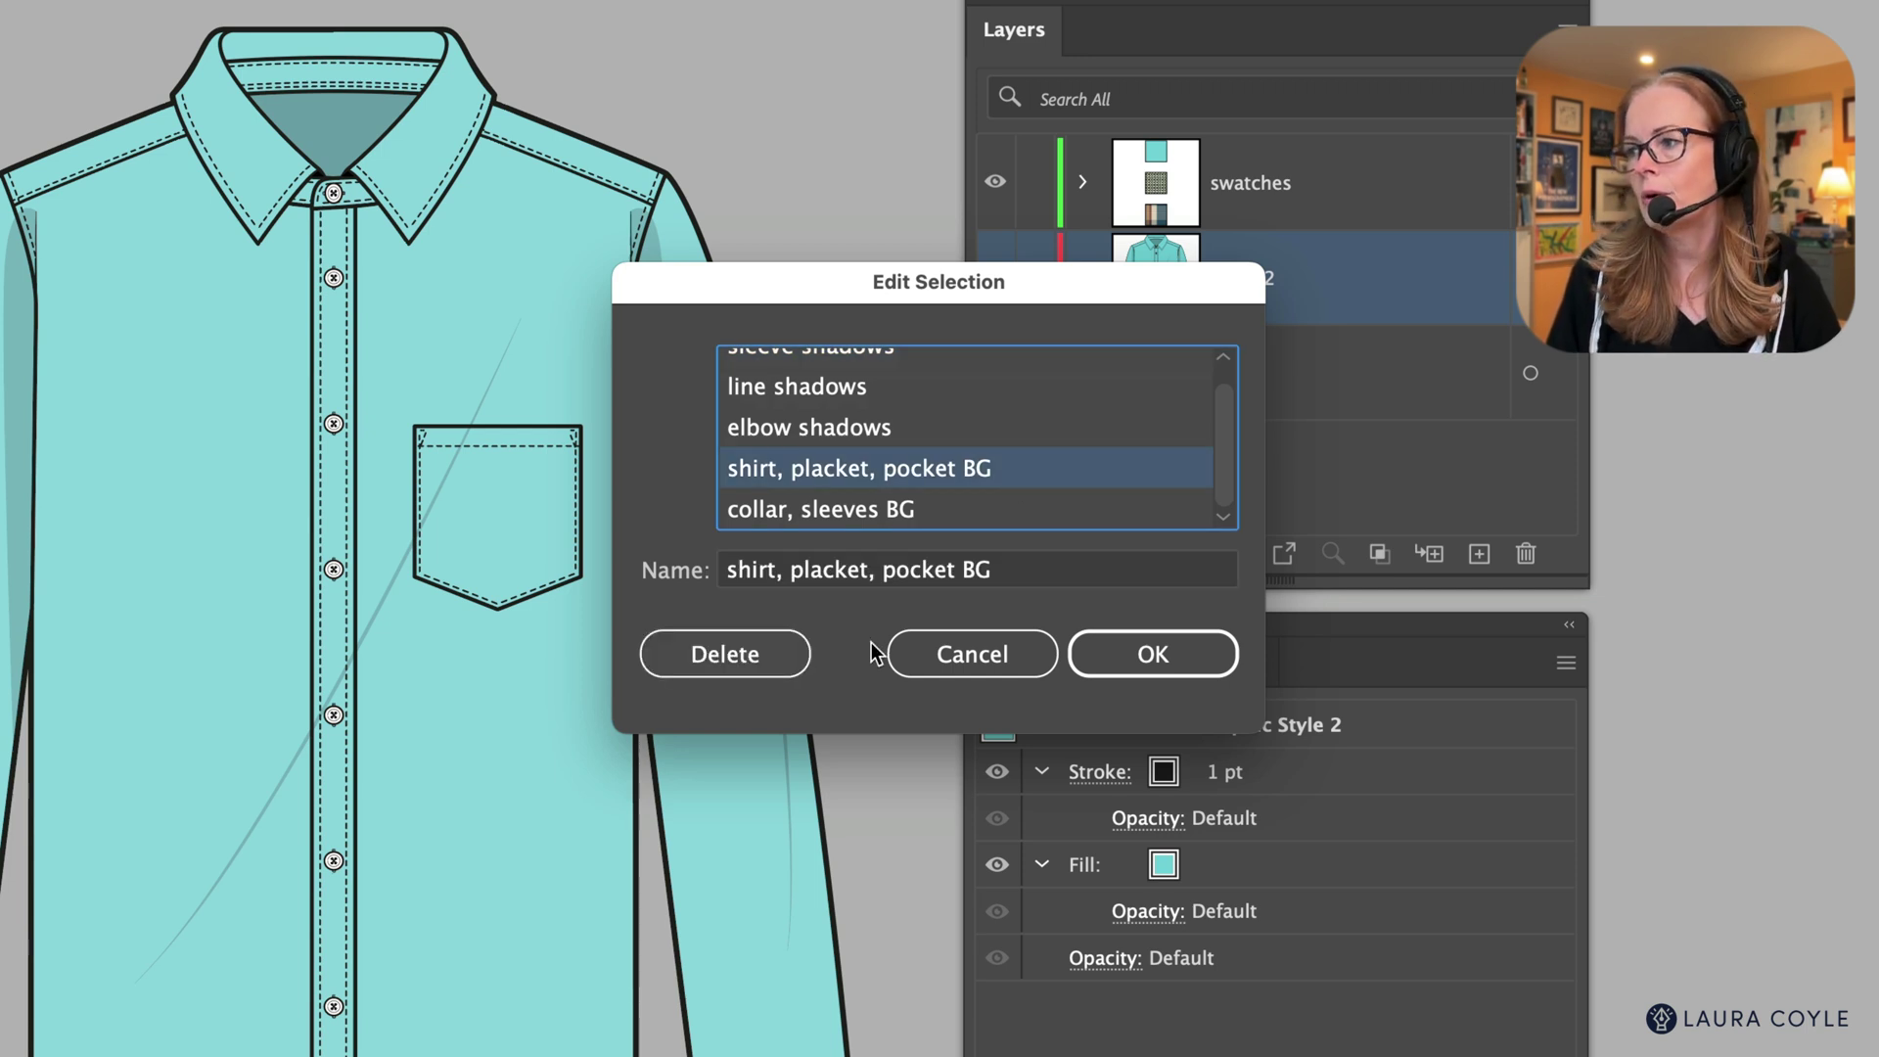
{"action": "left_click", "coordinate": [1005, 659]}
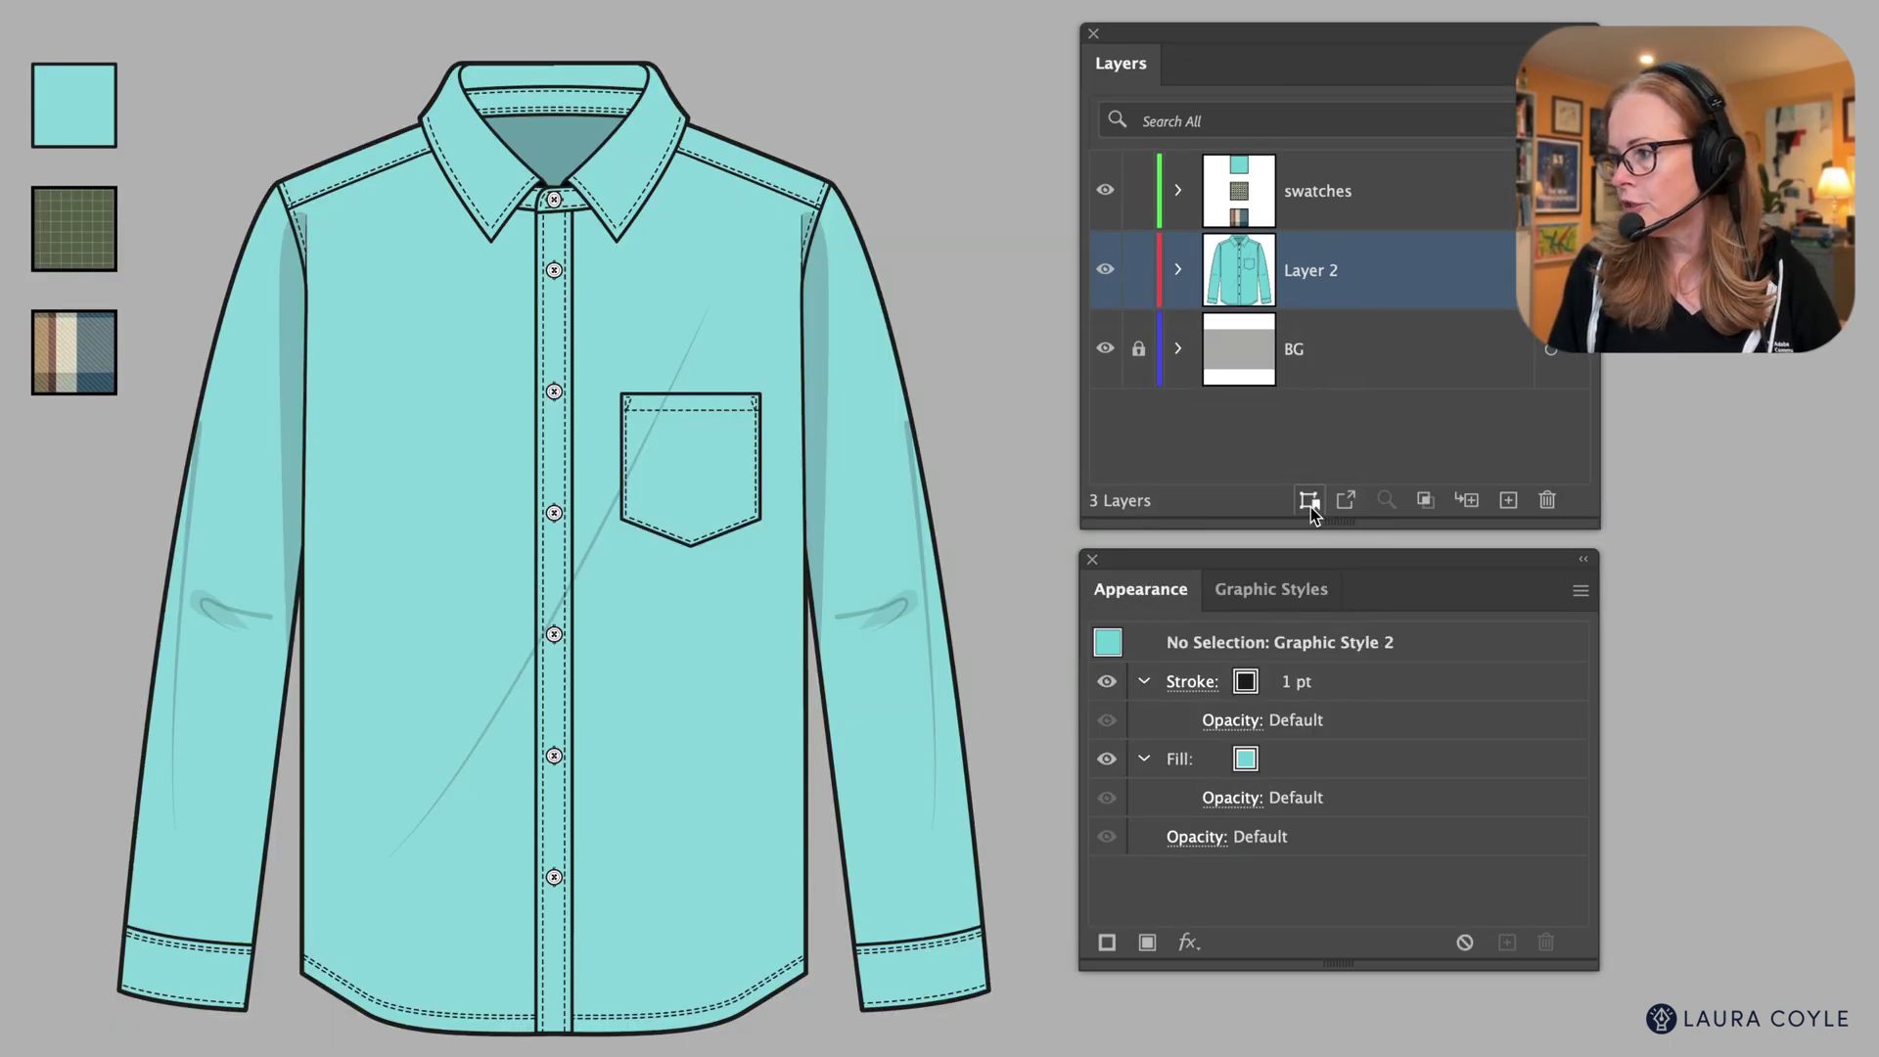
- Load 'shirt, placket, pocket BG' and eyedropper the plaid swatch onto it
{"action": "left_click", "coordinate": [1240, 559]}
{"action": "left_click", "coordinate": [1370, 709]}
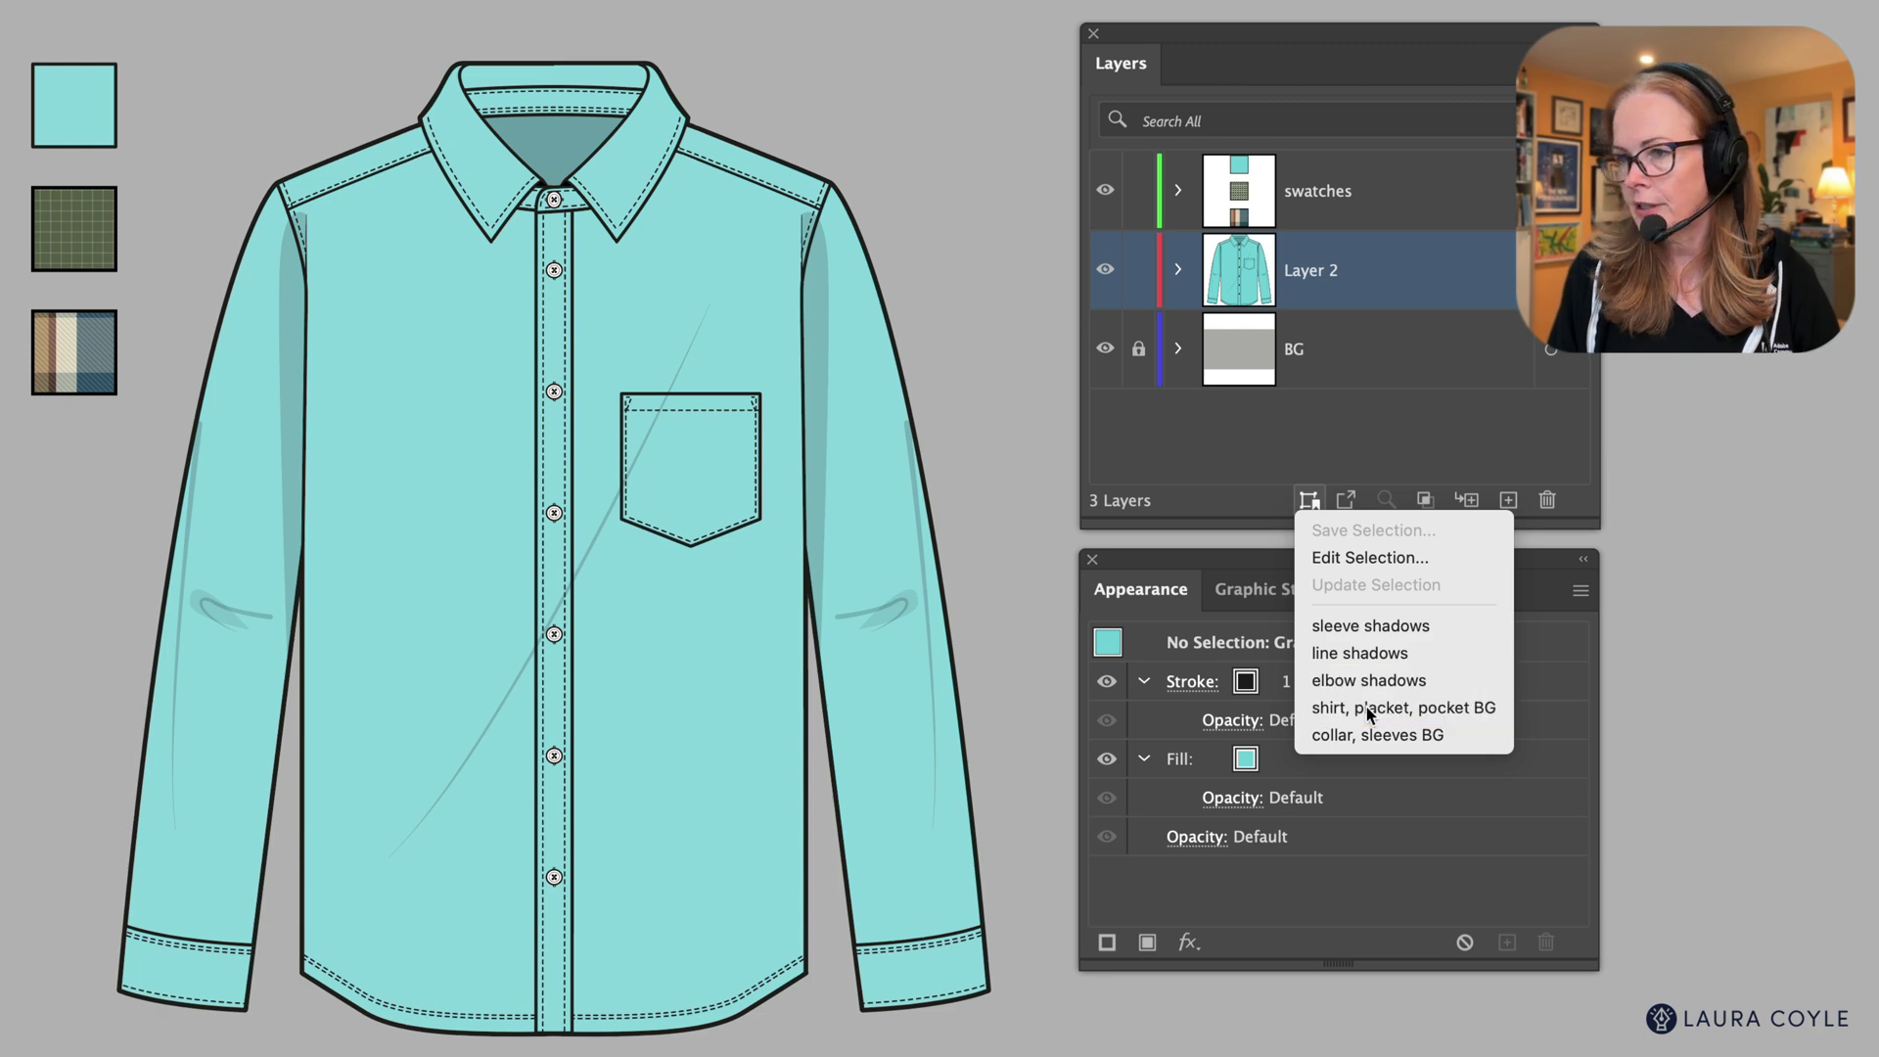
{"action": "key", "text": "i"}
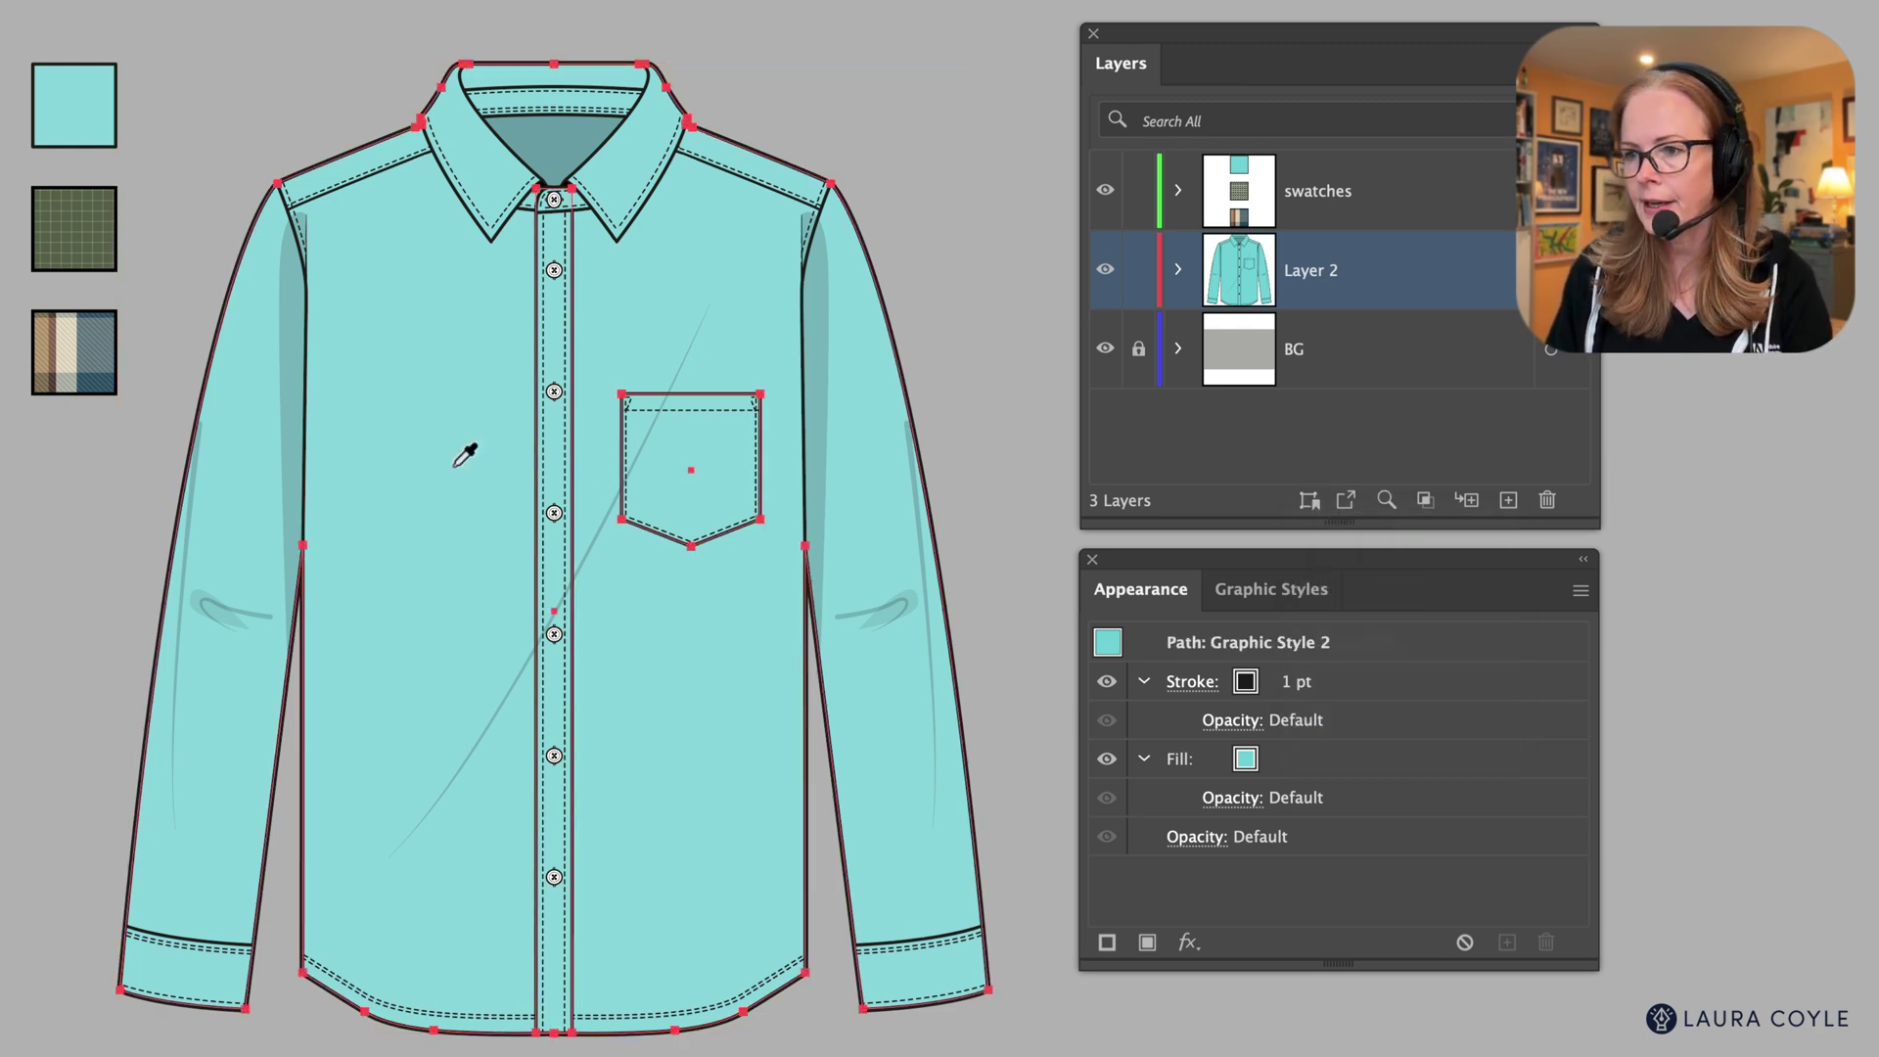
{"action": "left_click", "coordinate": [90, 354]}
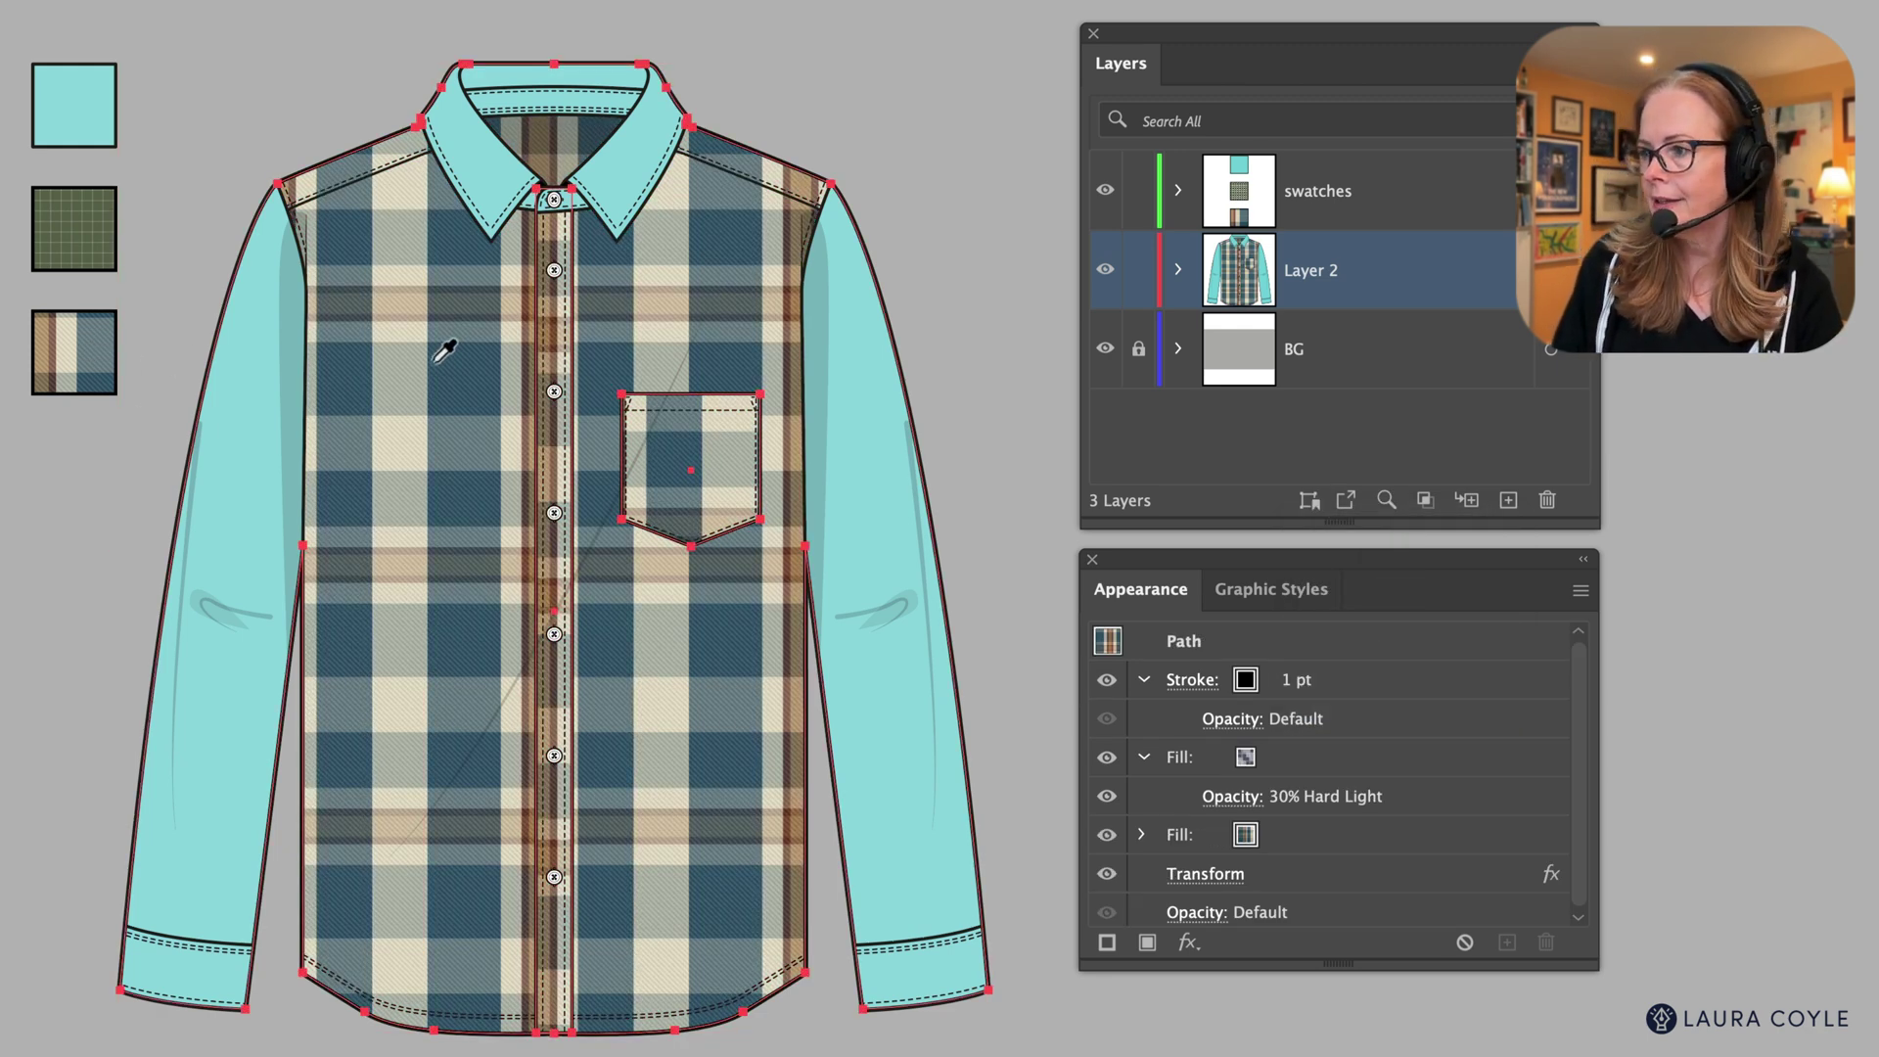
- Load 'collar, sleeves BG' and eyedropper the plaid swatch onto the collar and sleeves
{"action": "key", "text": "v"}
{"action": "left_click", "coordinate": [1012, 414]}
{"action": "left_click", "coordinate": [1310, 500]}
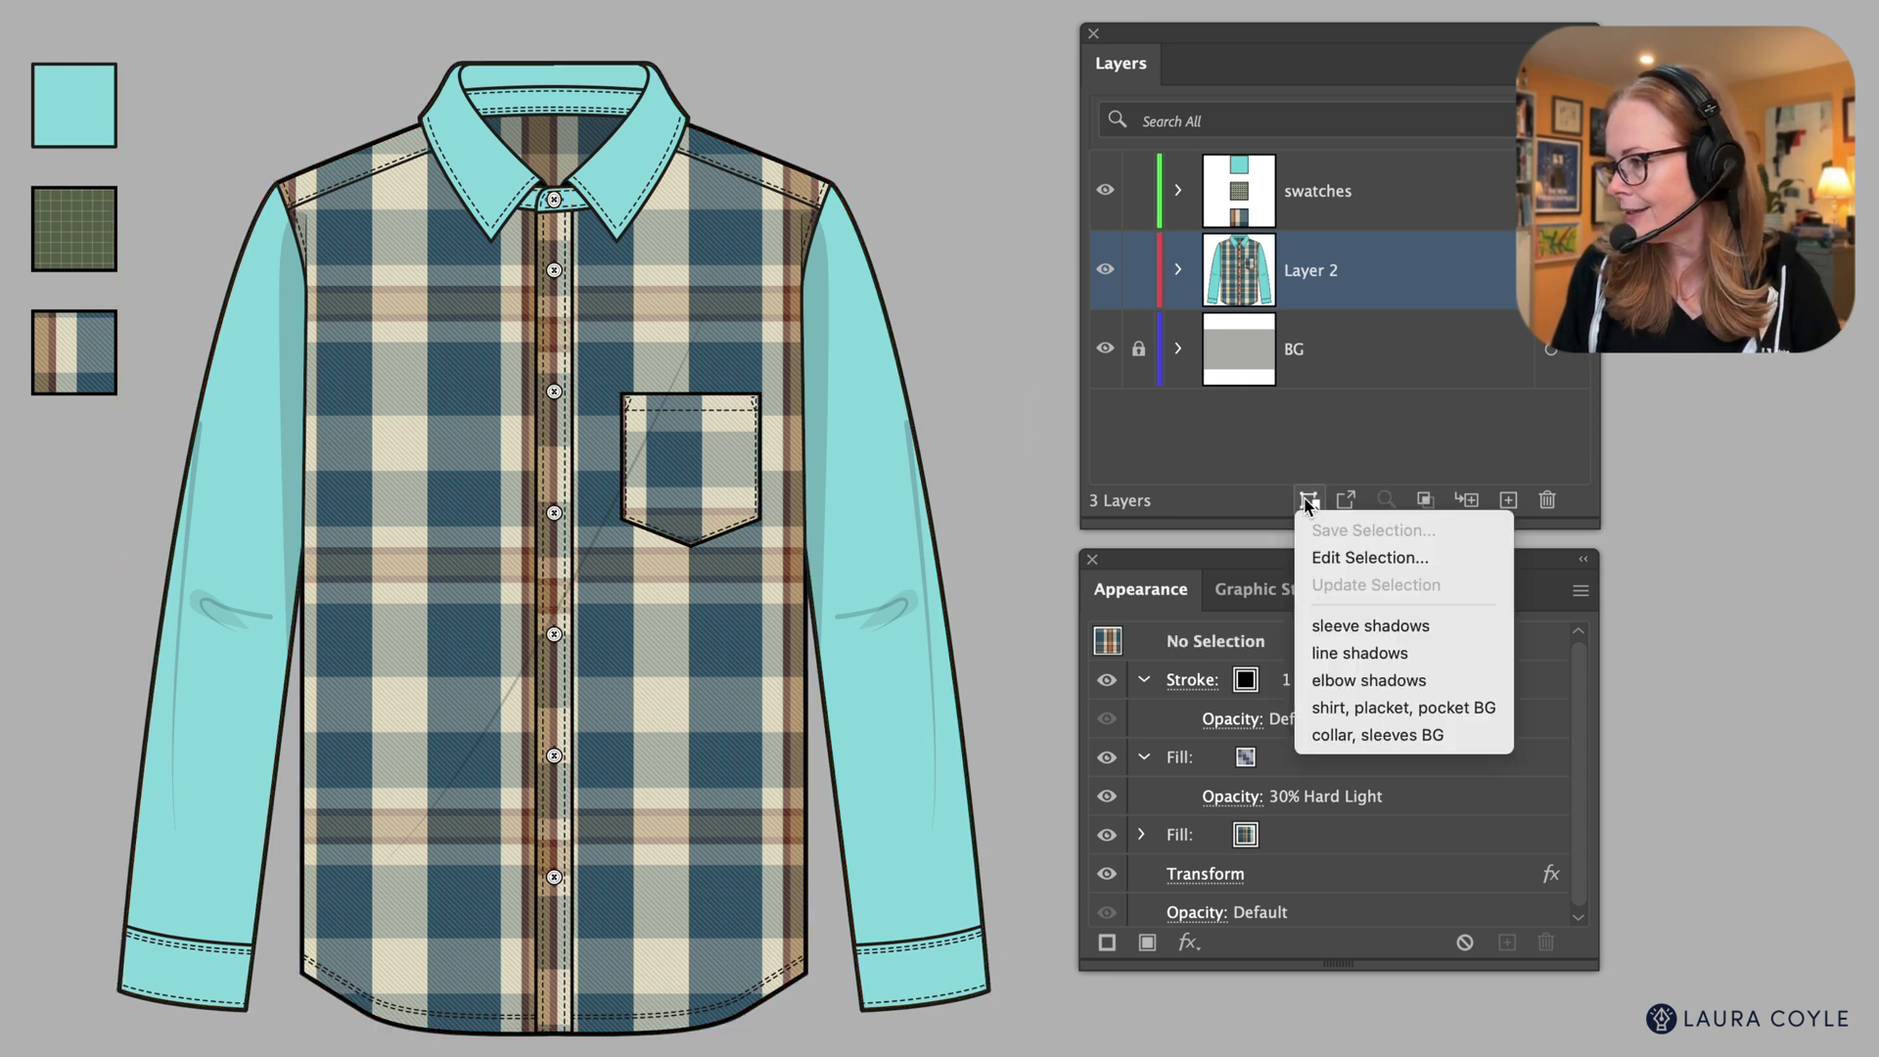
{"action": "left_click", "coordinate": [1344, 734]}
{"action": "key", "text": "i"}
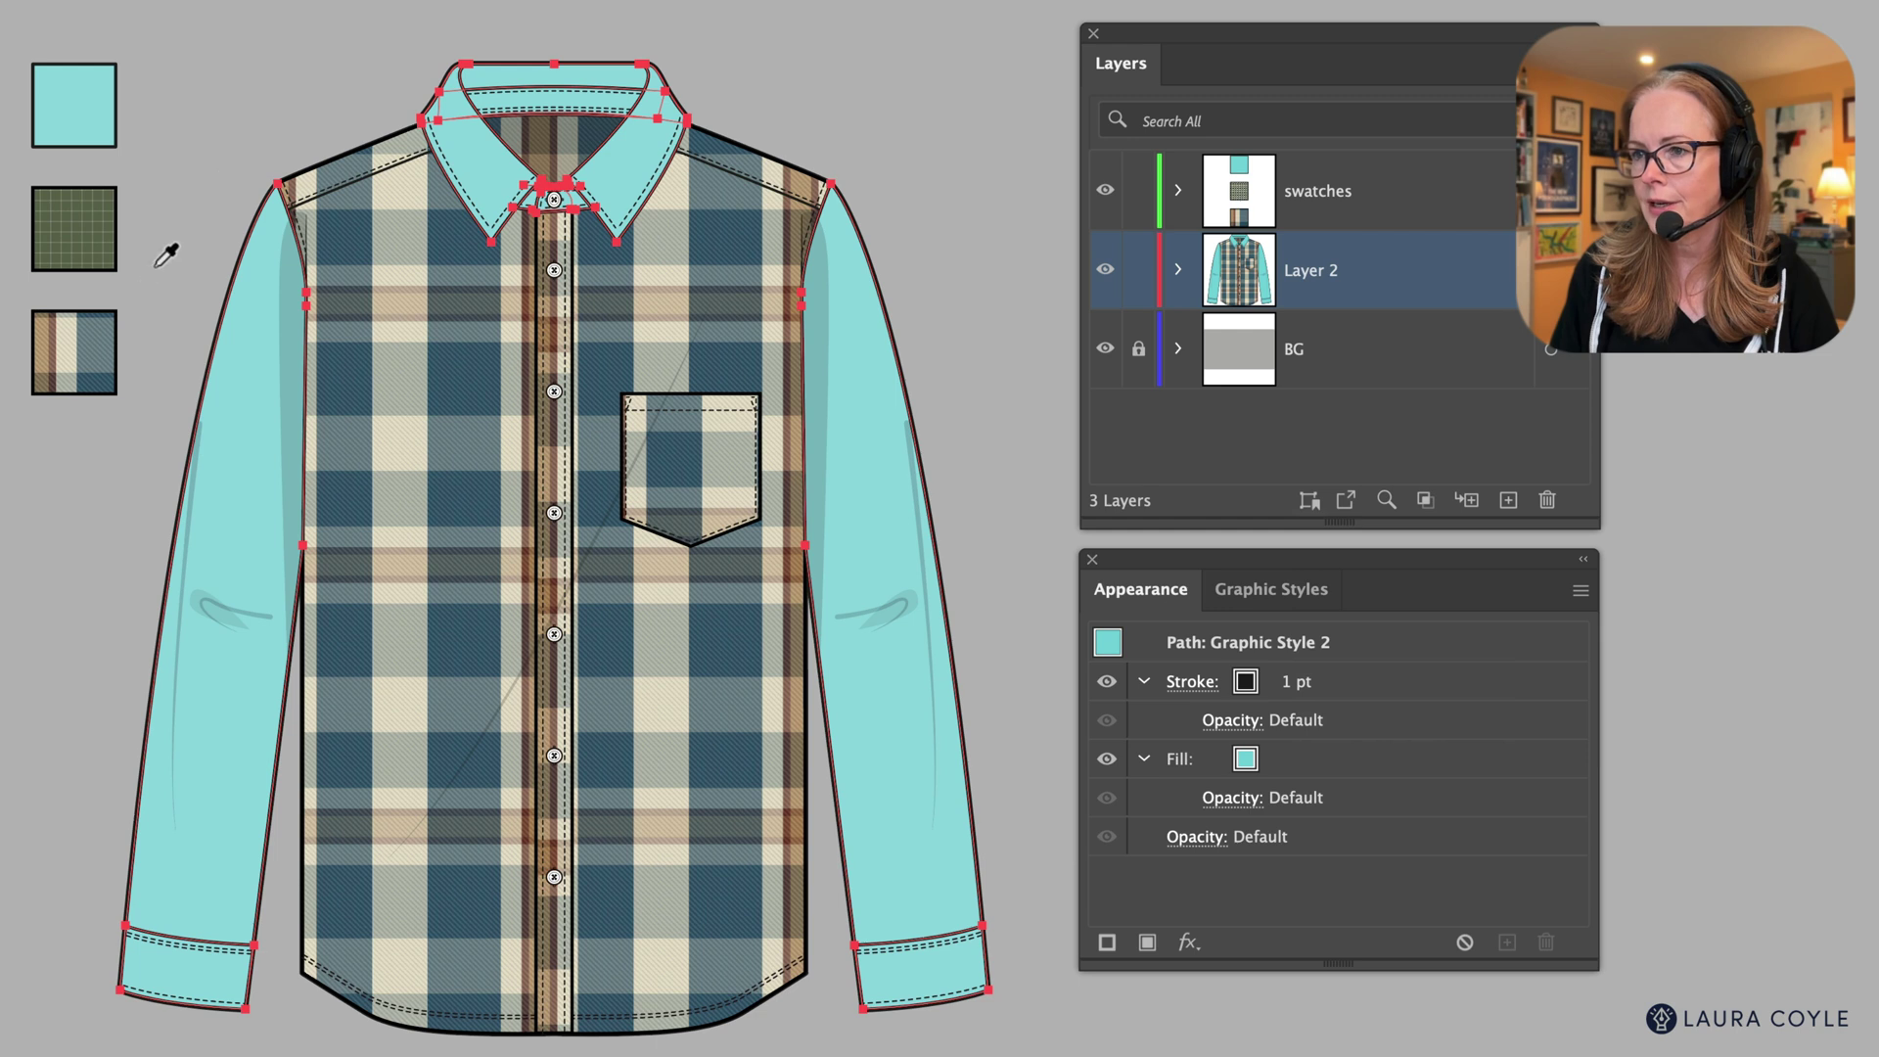
{"action": "left_click", "coordinate": [78, 354]}
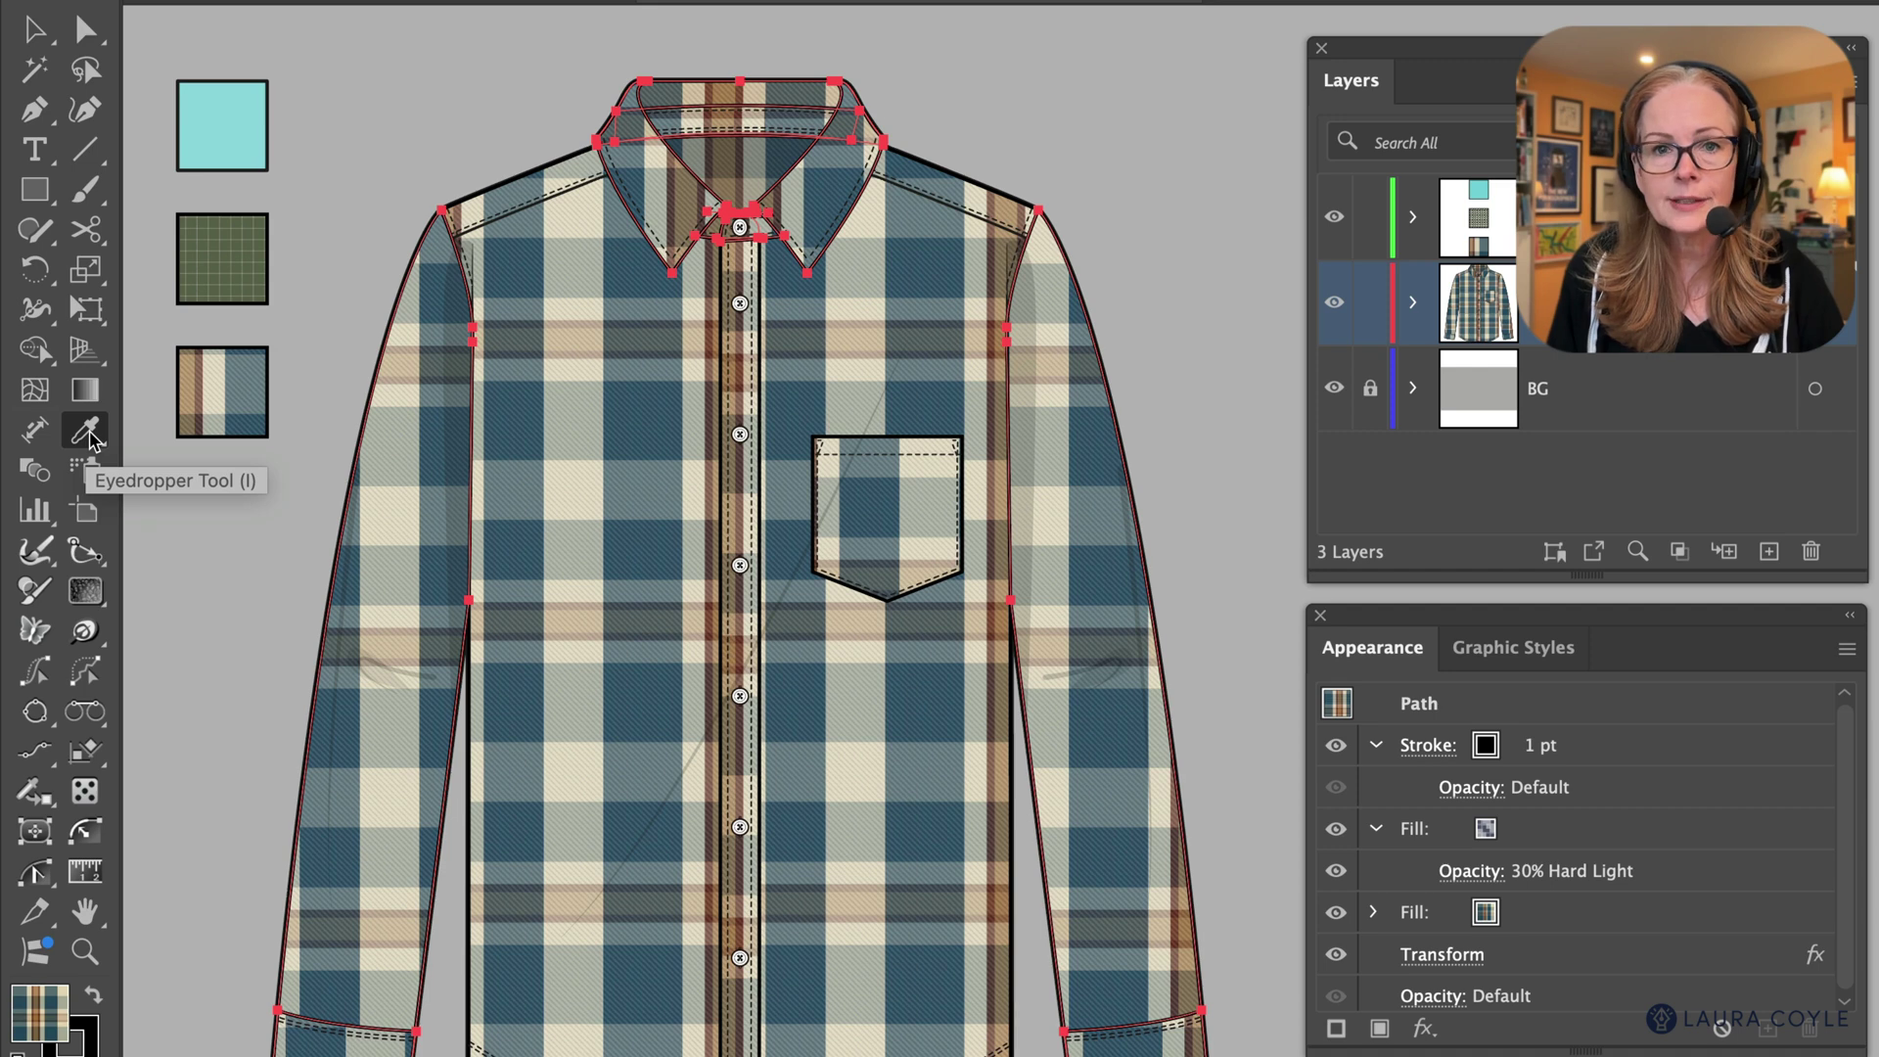
{"action": "double_click", "coordinate": [88, 435]}
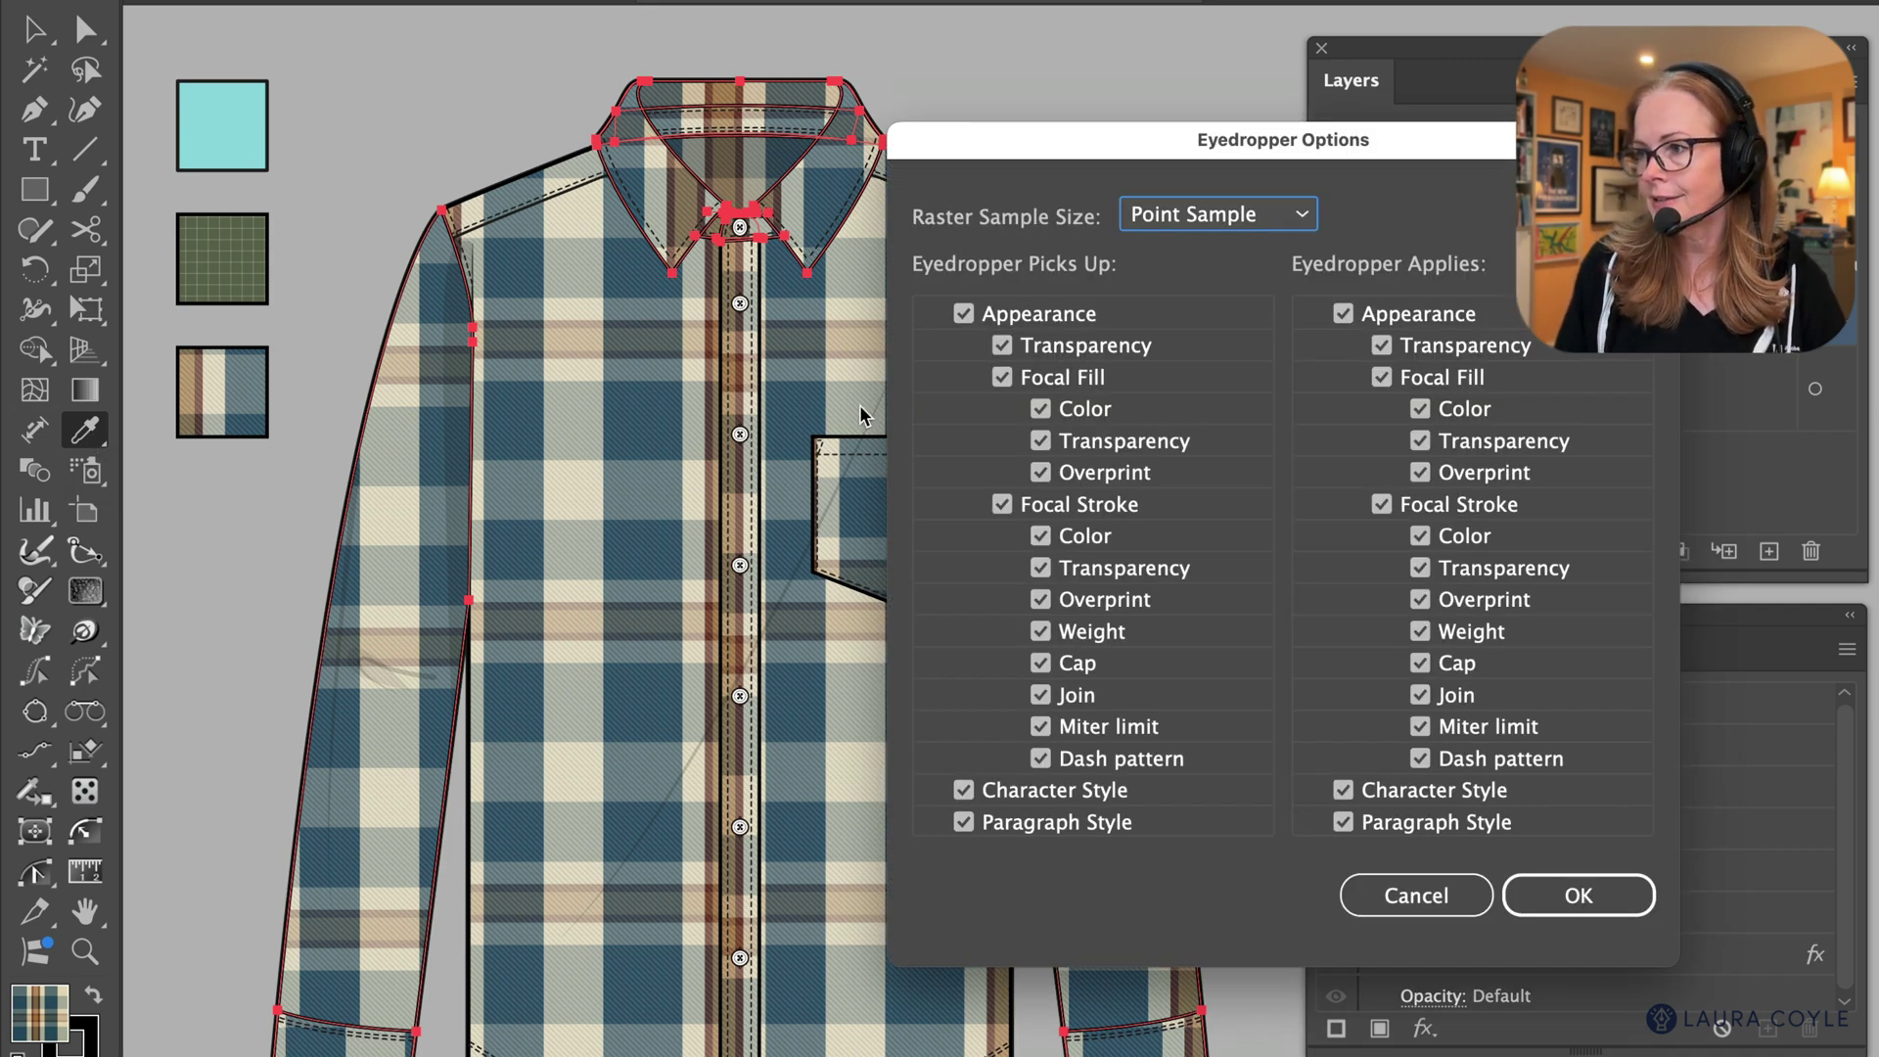
{"action": "left_click", "coordinate": [974, 321]}
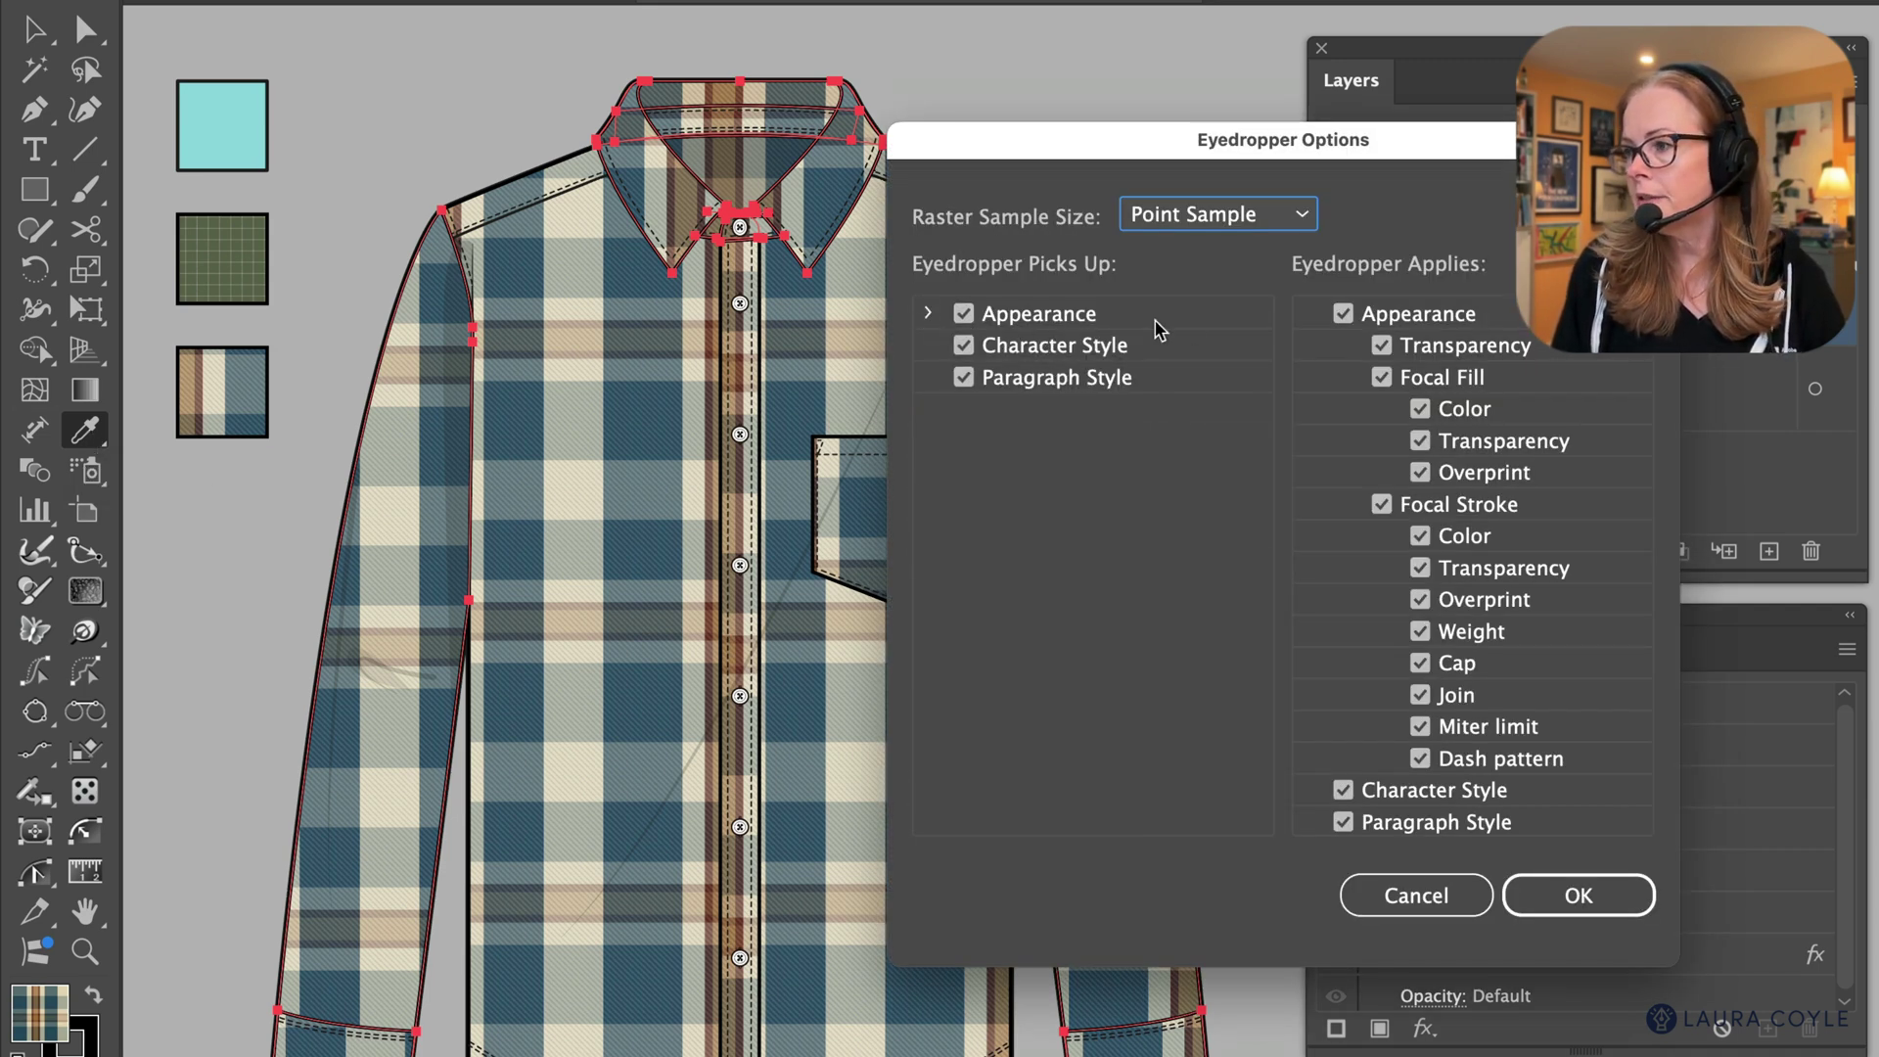
{"action": "left_click", "coordinate": [1307, 313]}
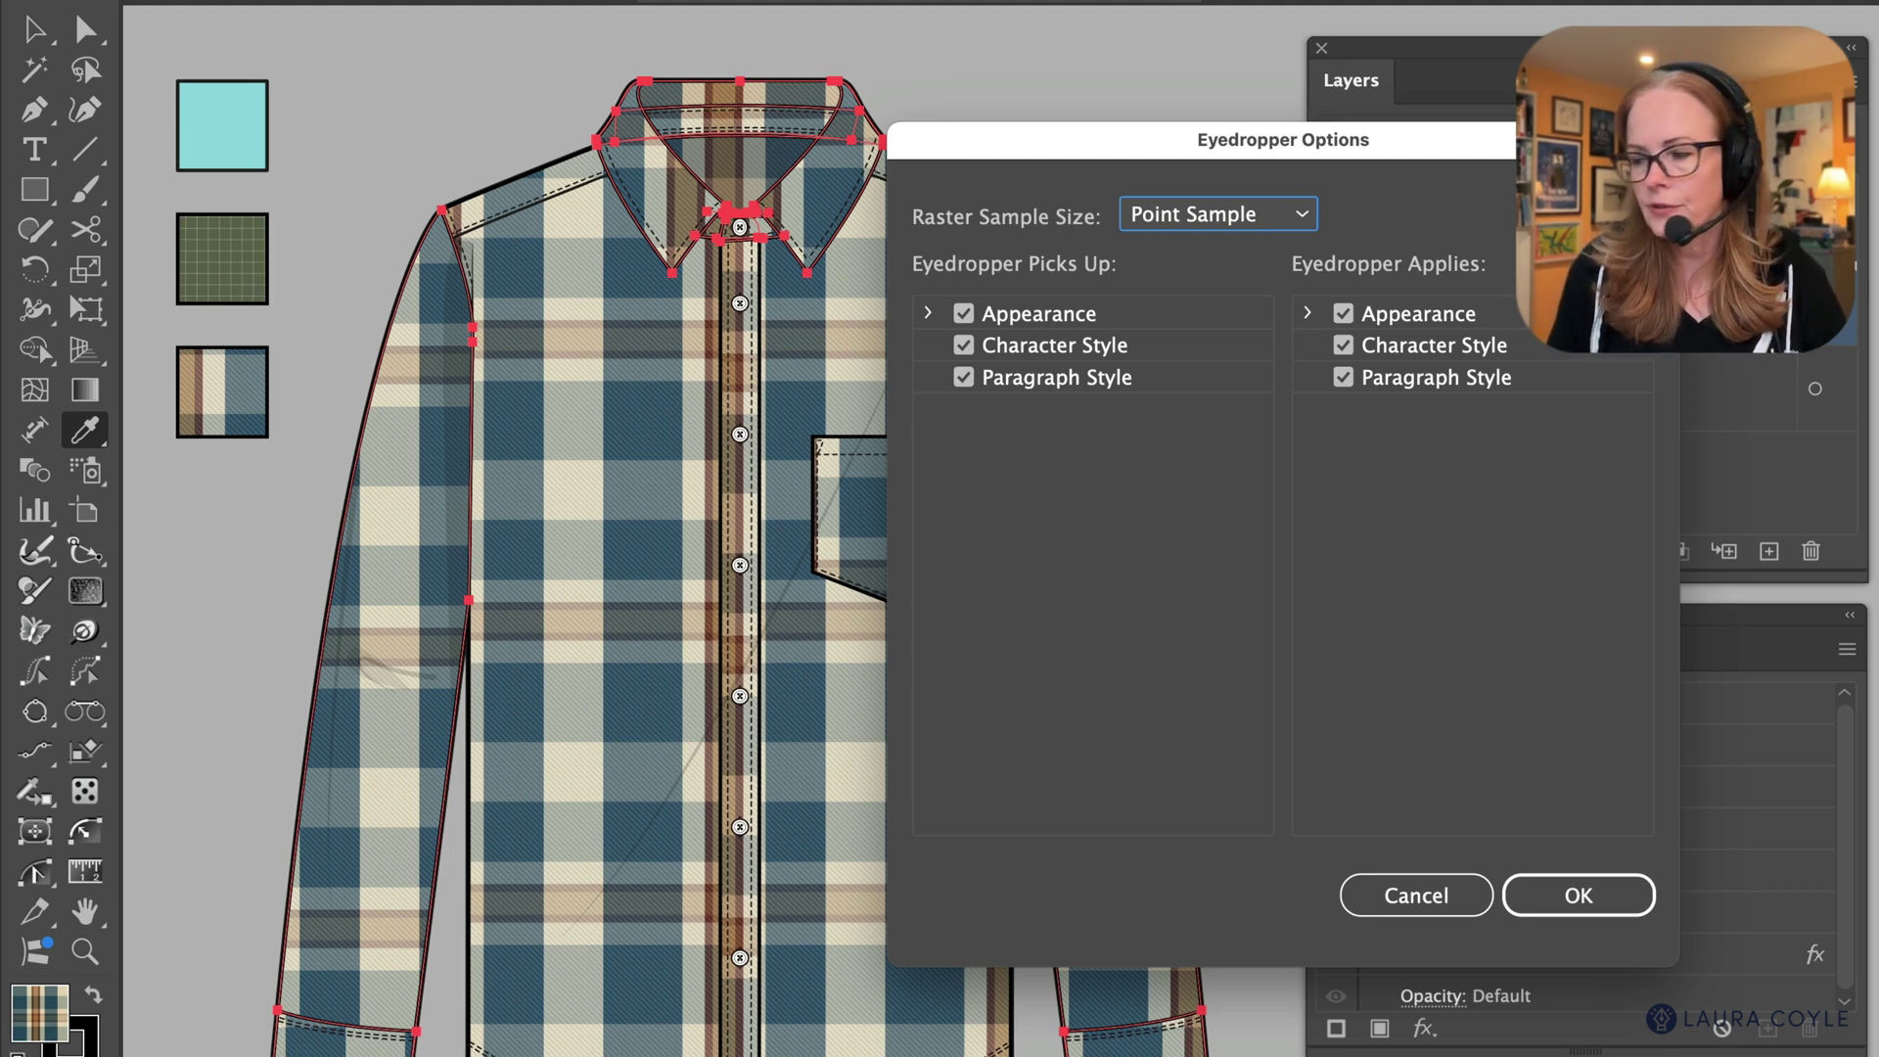
{"action": "left_click", "coordinate": [1414, 905]}
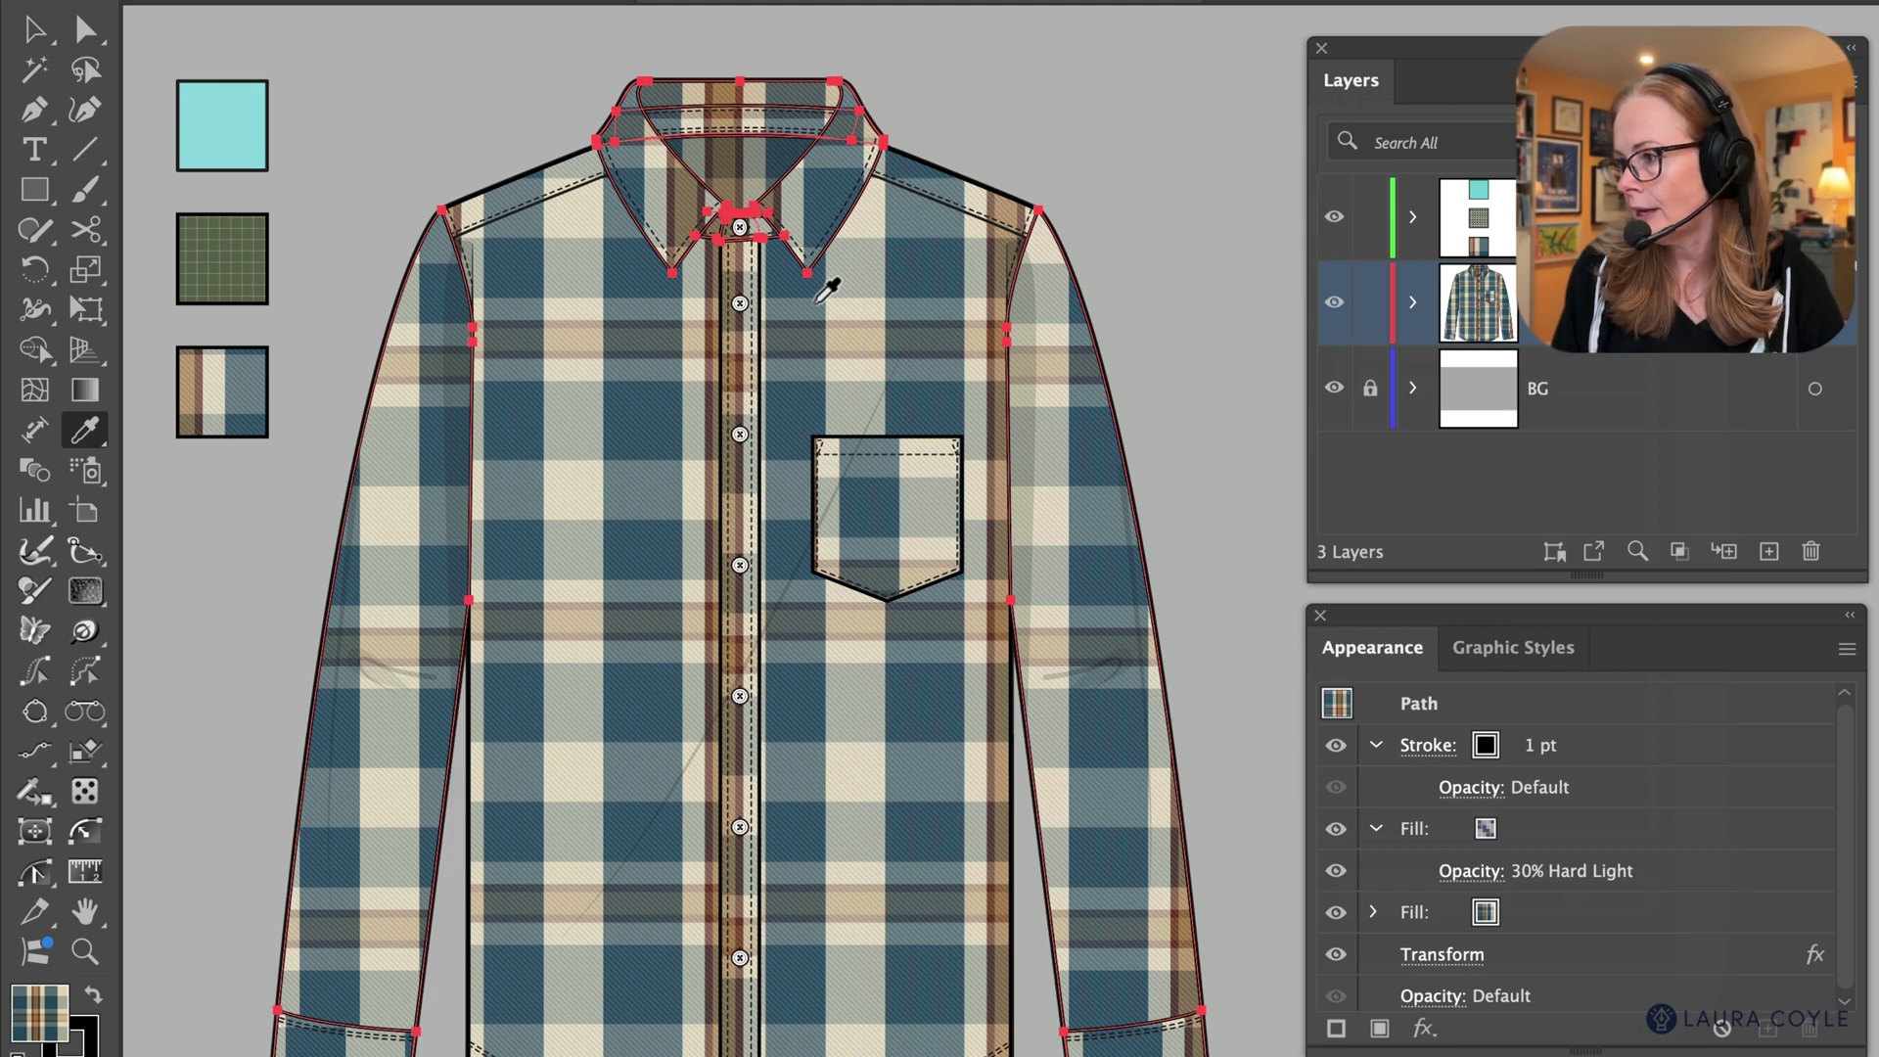
- Eyedropper the green grid swatch onto the collar and sleeves, then body, placket and pocket
{"action": "left_click", "coordinate": [231, 244]}
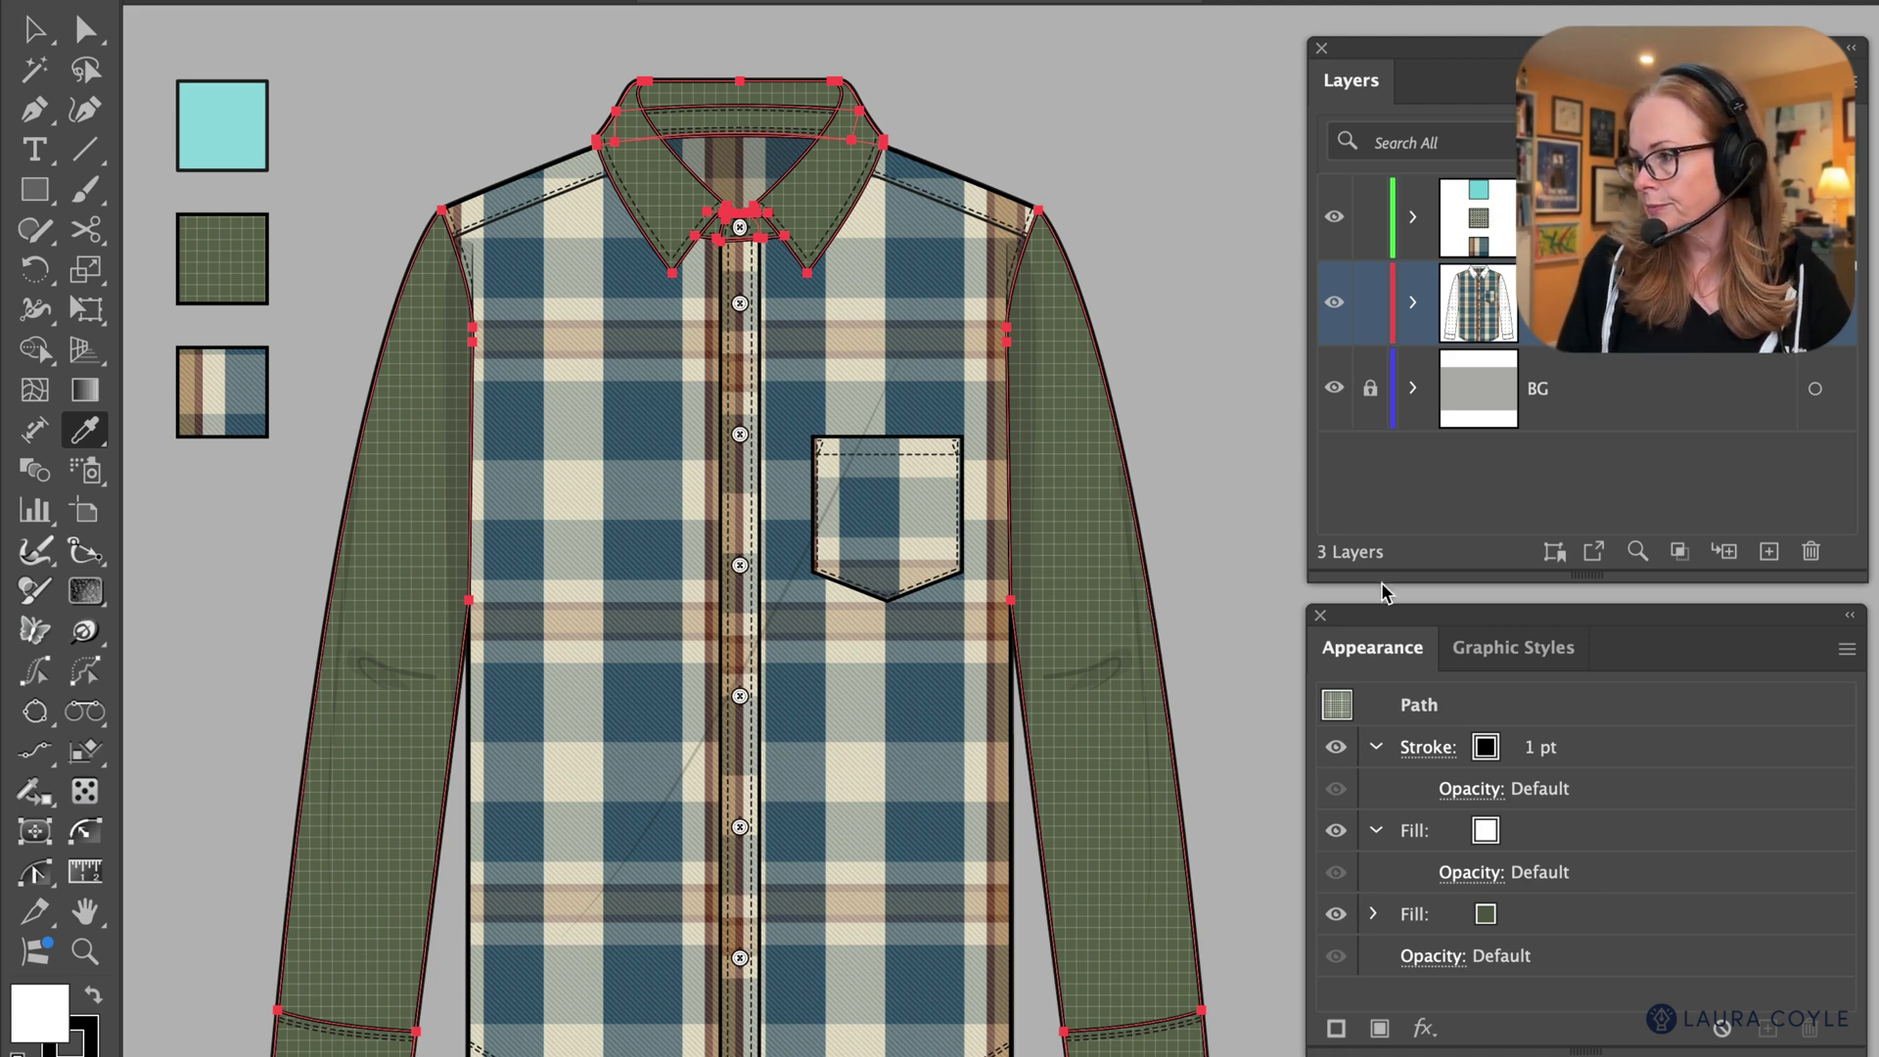
{"action": "left_click", "coordinate": [1554, 551]}
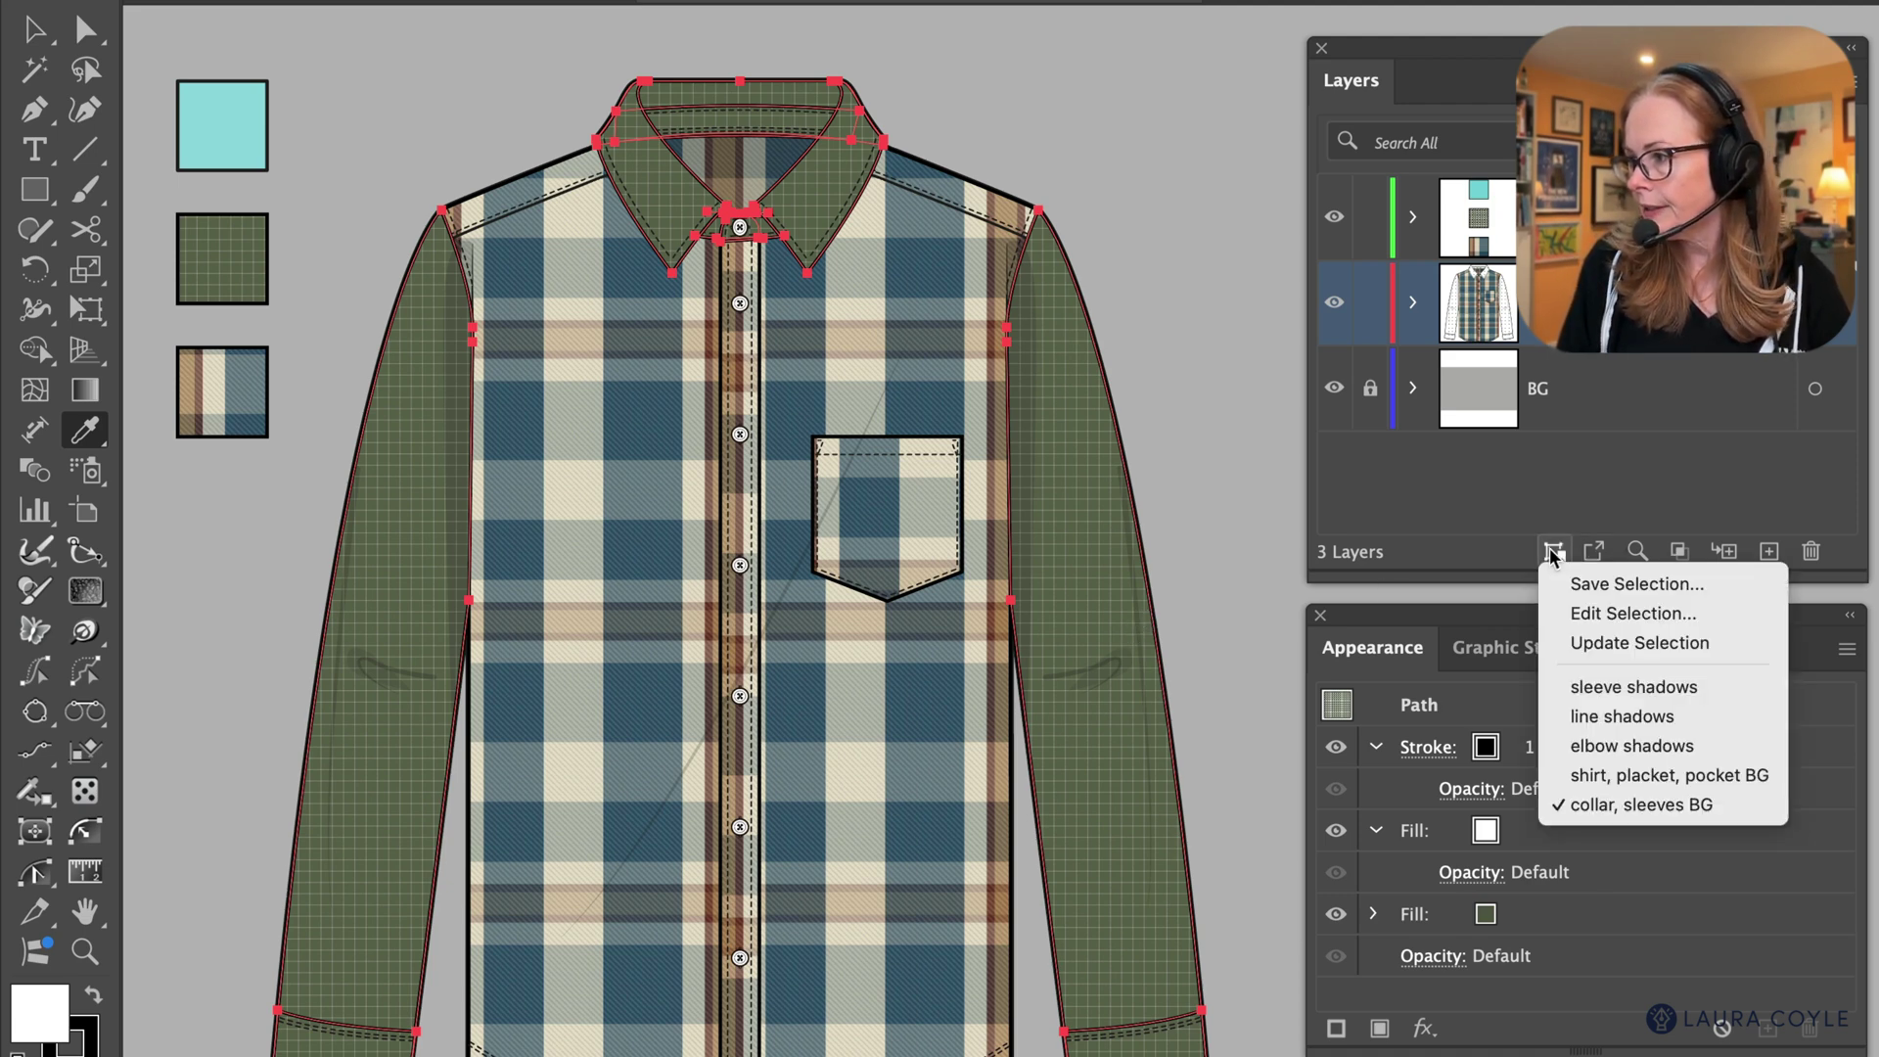
{"action": "left_click", "coordinate": [1605, 775]}
{"action": "left_click", "coordinate": [253, 254]}
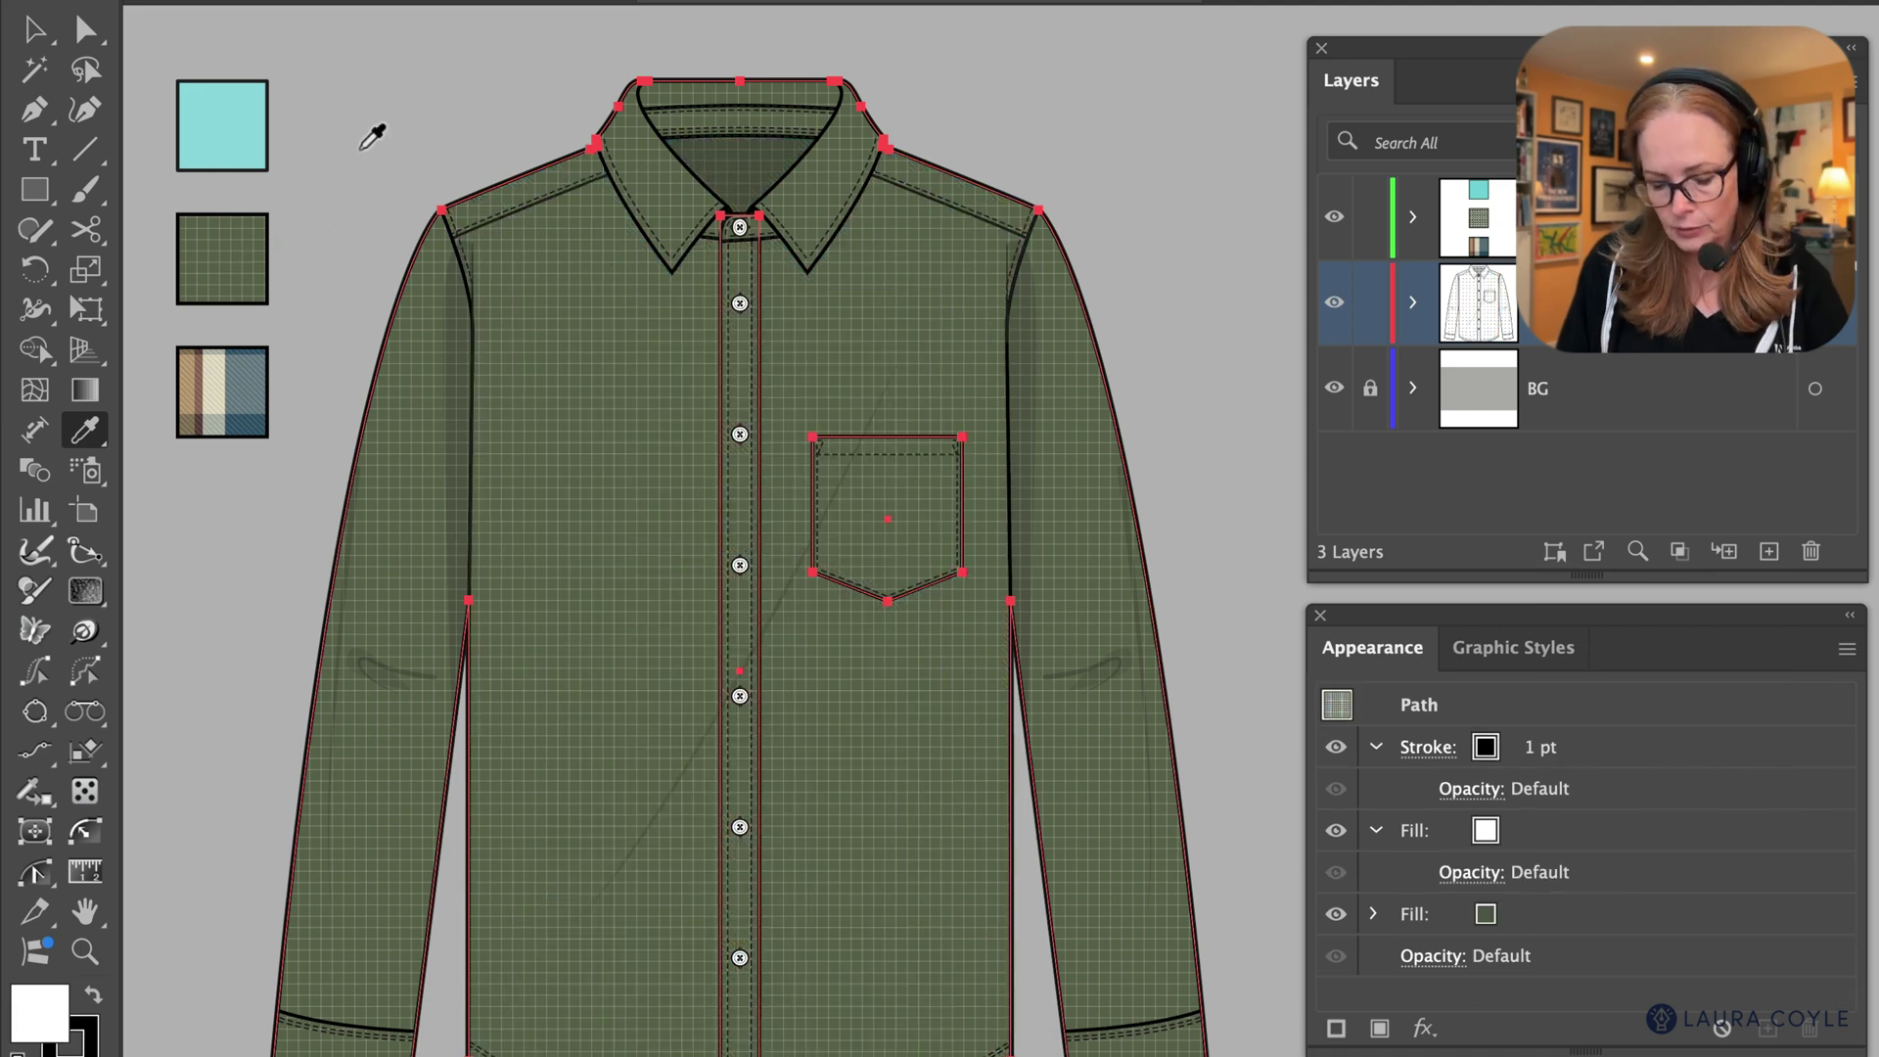
{"action": "key", "text": "v"}
{"action": "left_click", "coordinate": [364, 168]}
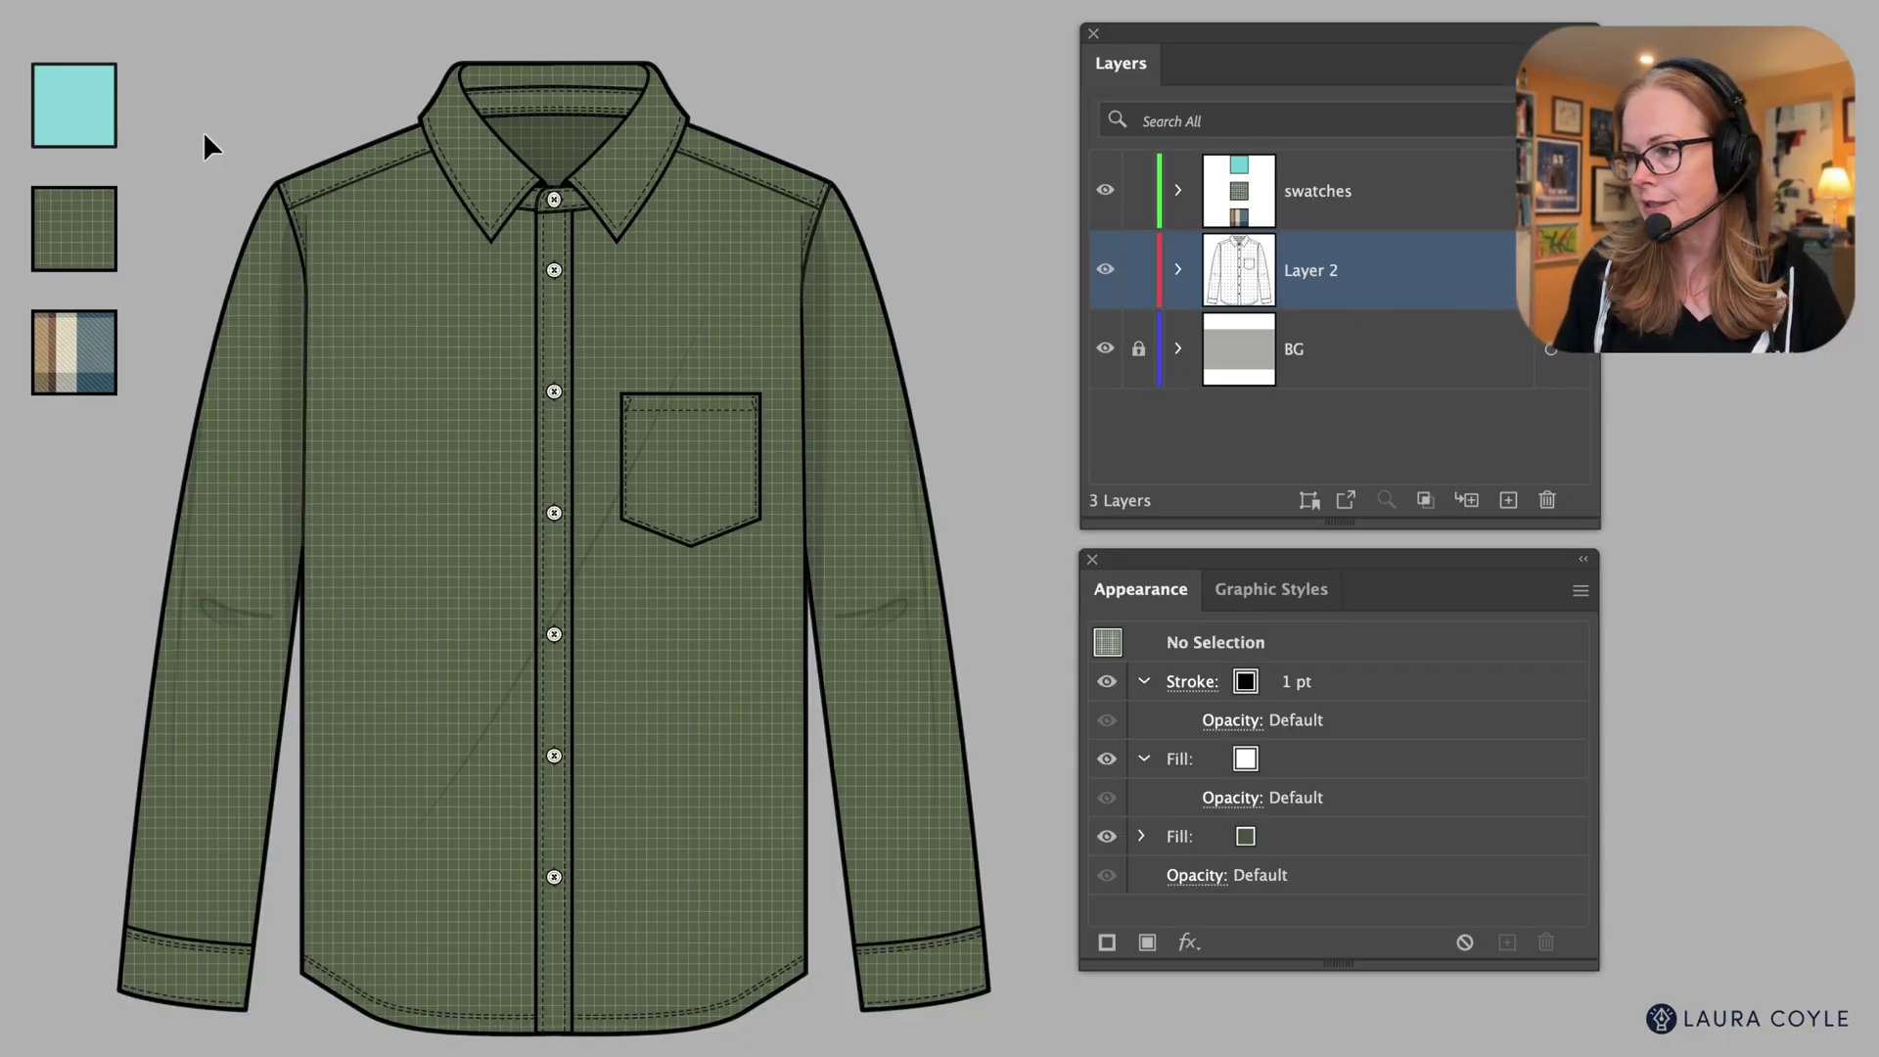
{"action": "left_click", "coordinate": [852, 212]}
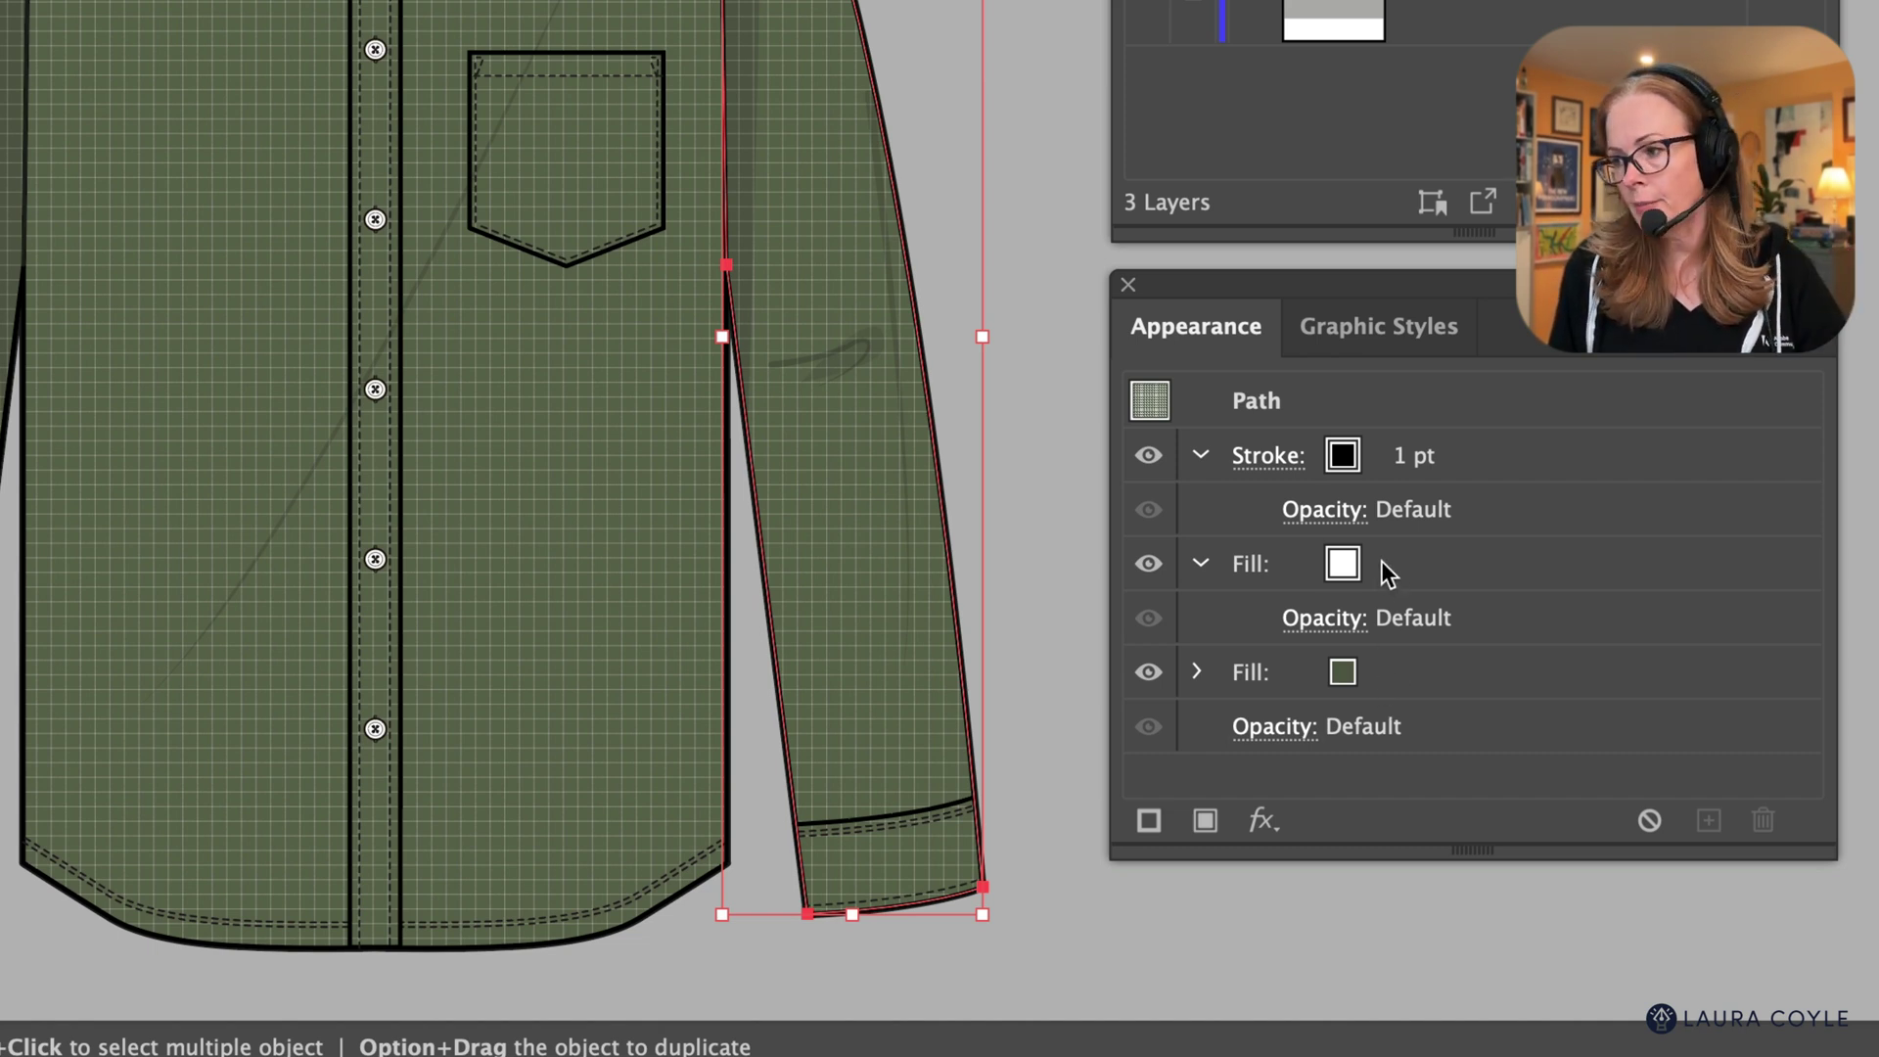
{"action": "left_click", "coordinate": [1005, 506]}
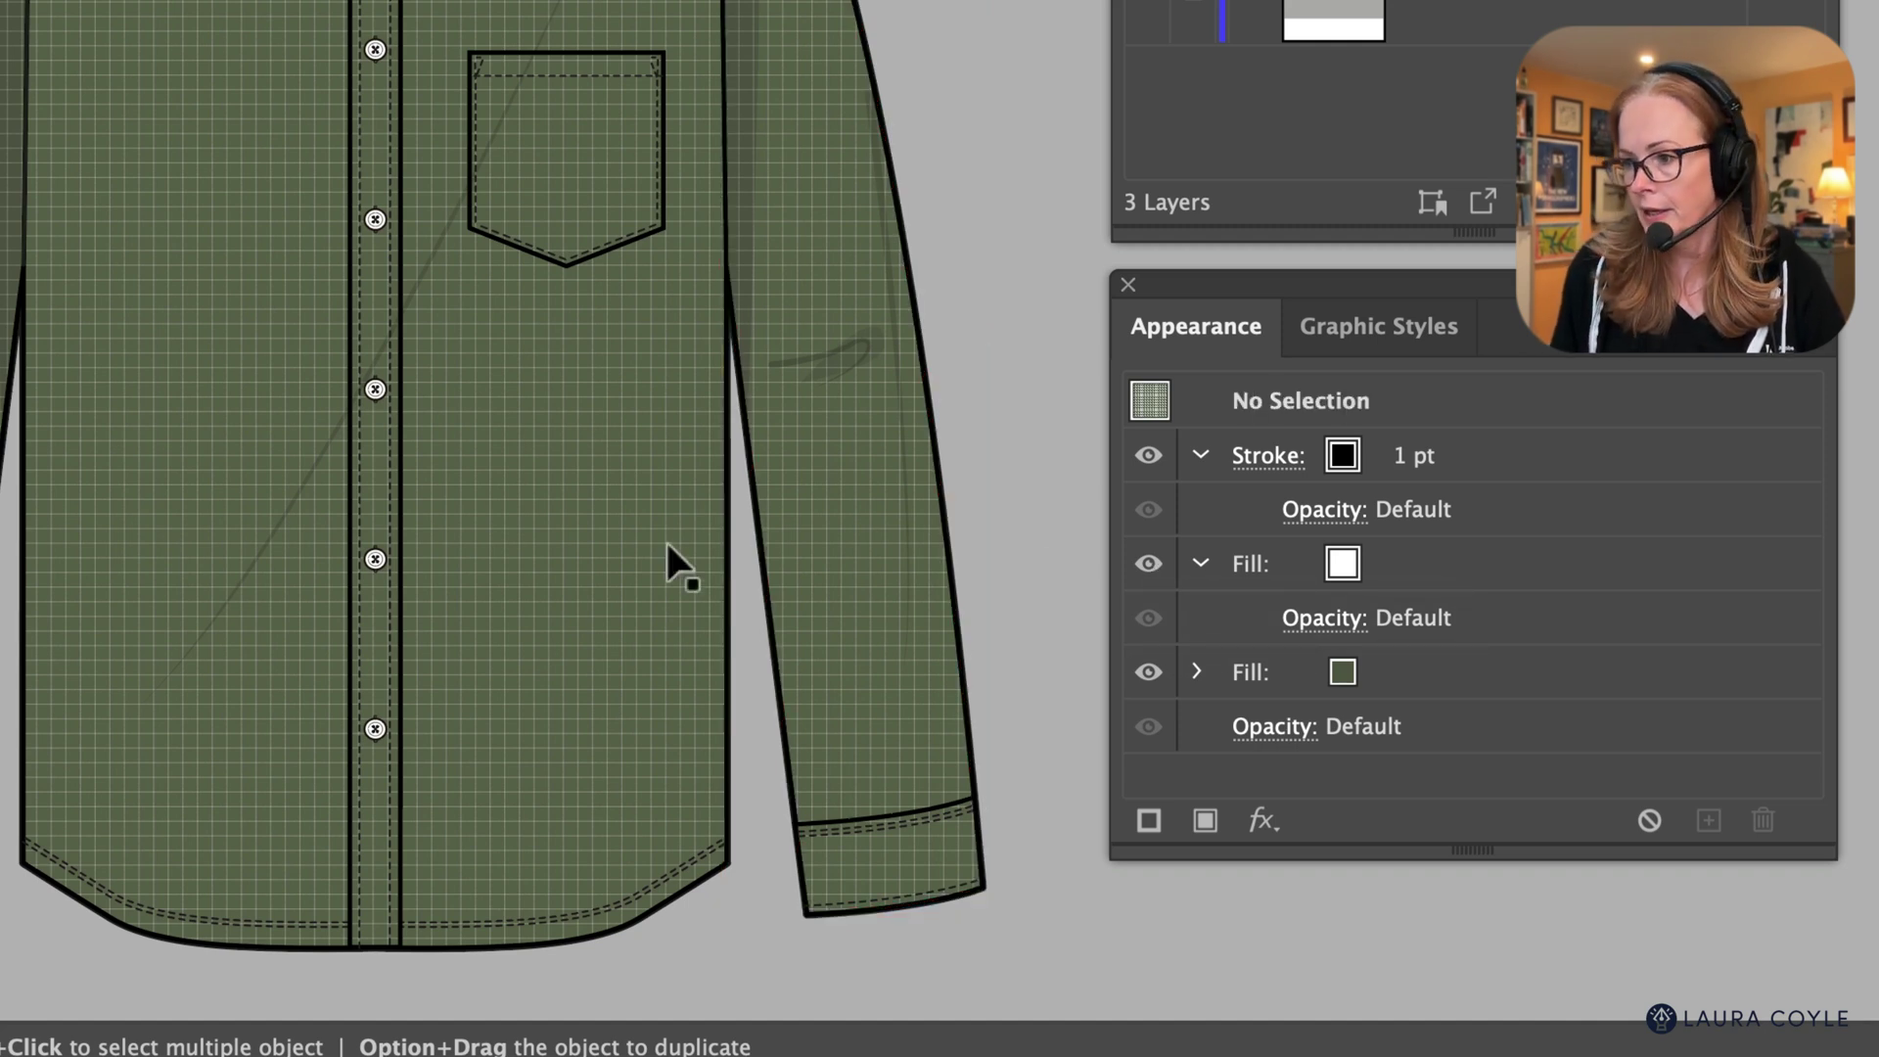
{"action": "left_click", "coordinate": [515, 592]}
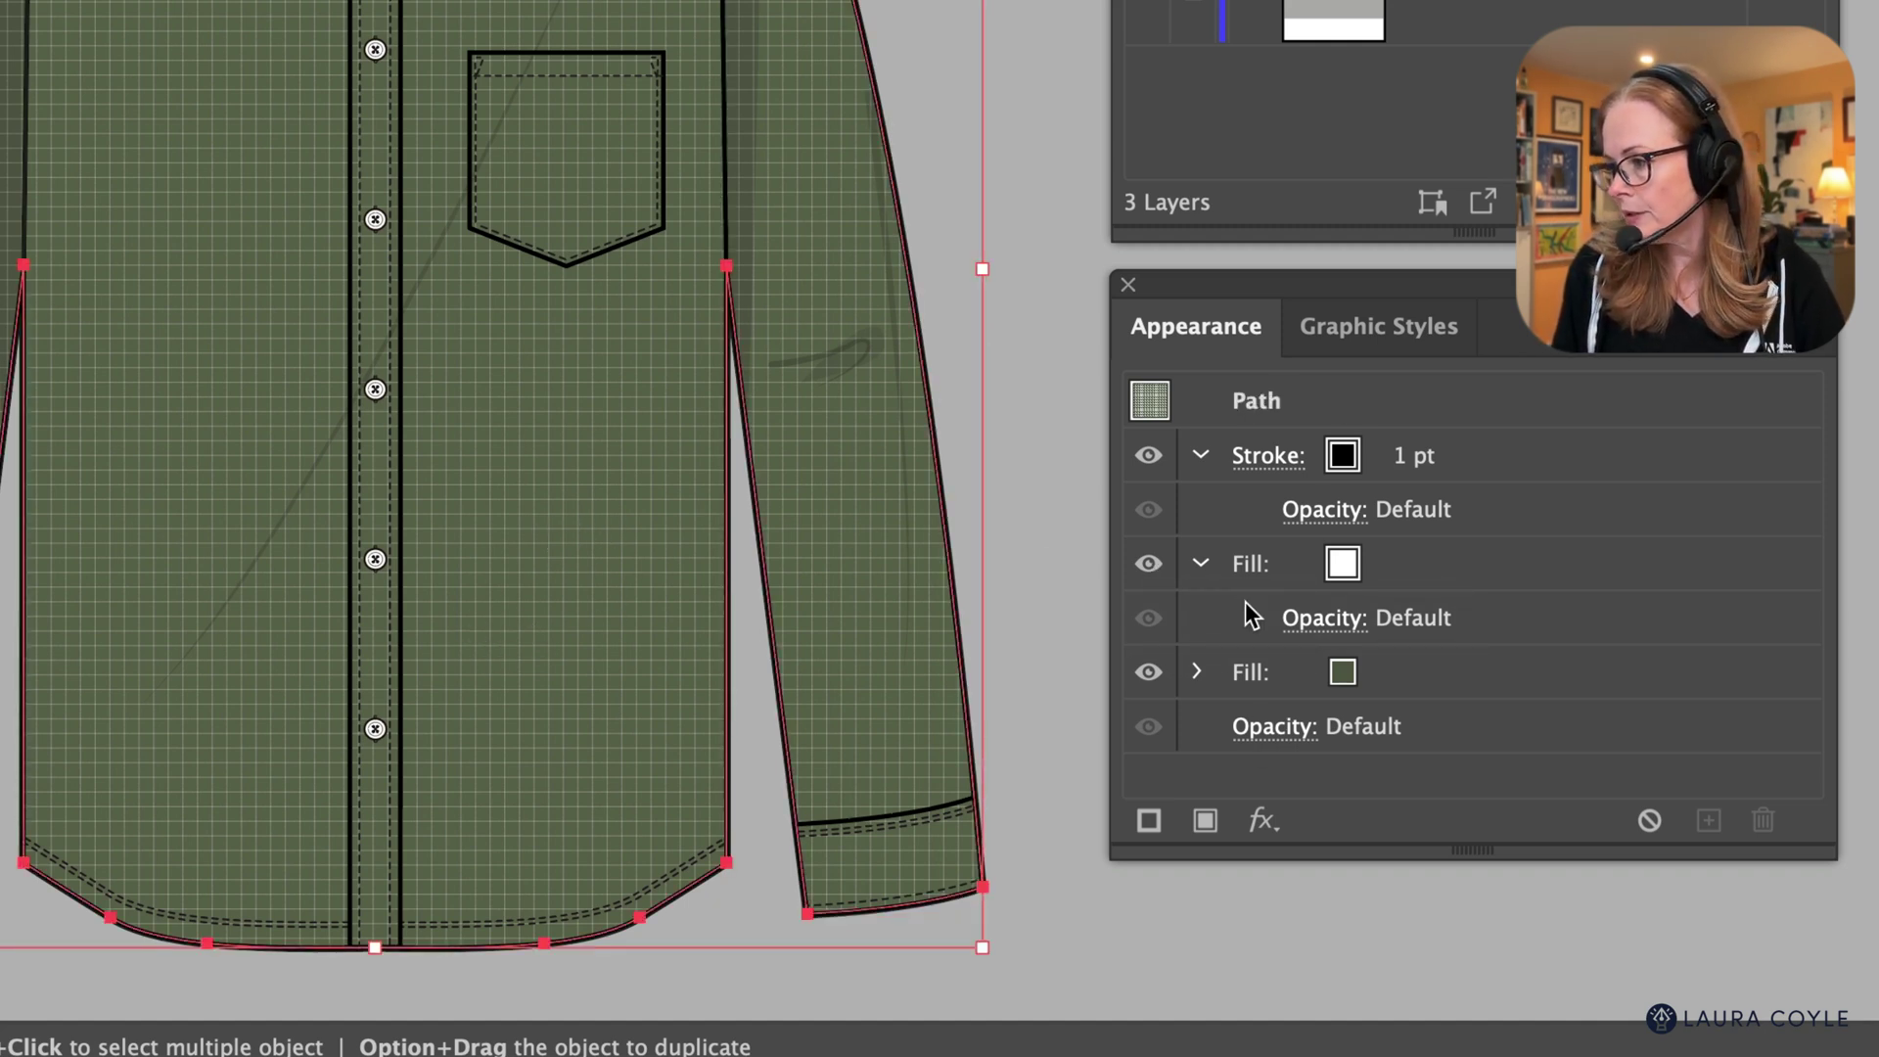
{"action": "left_click", "coordinate": [1148, 565]}
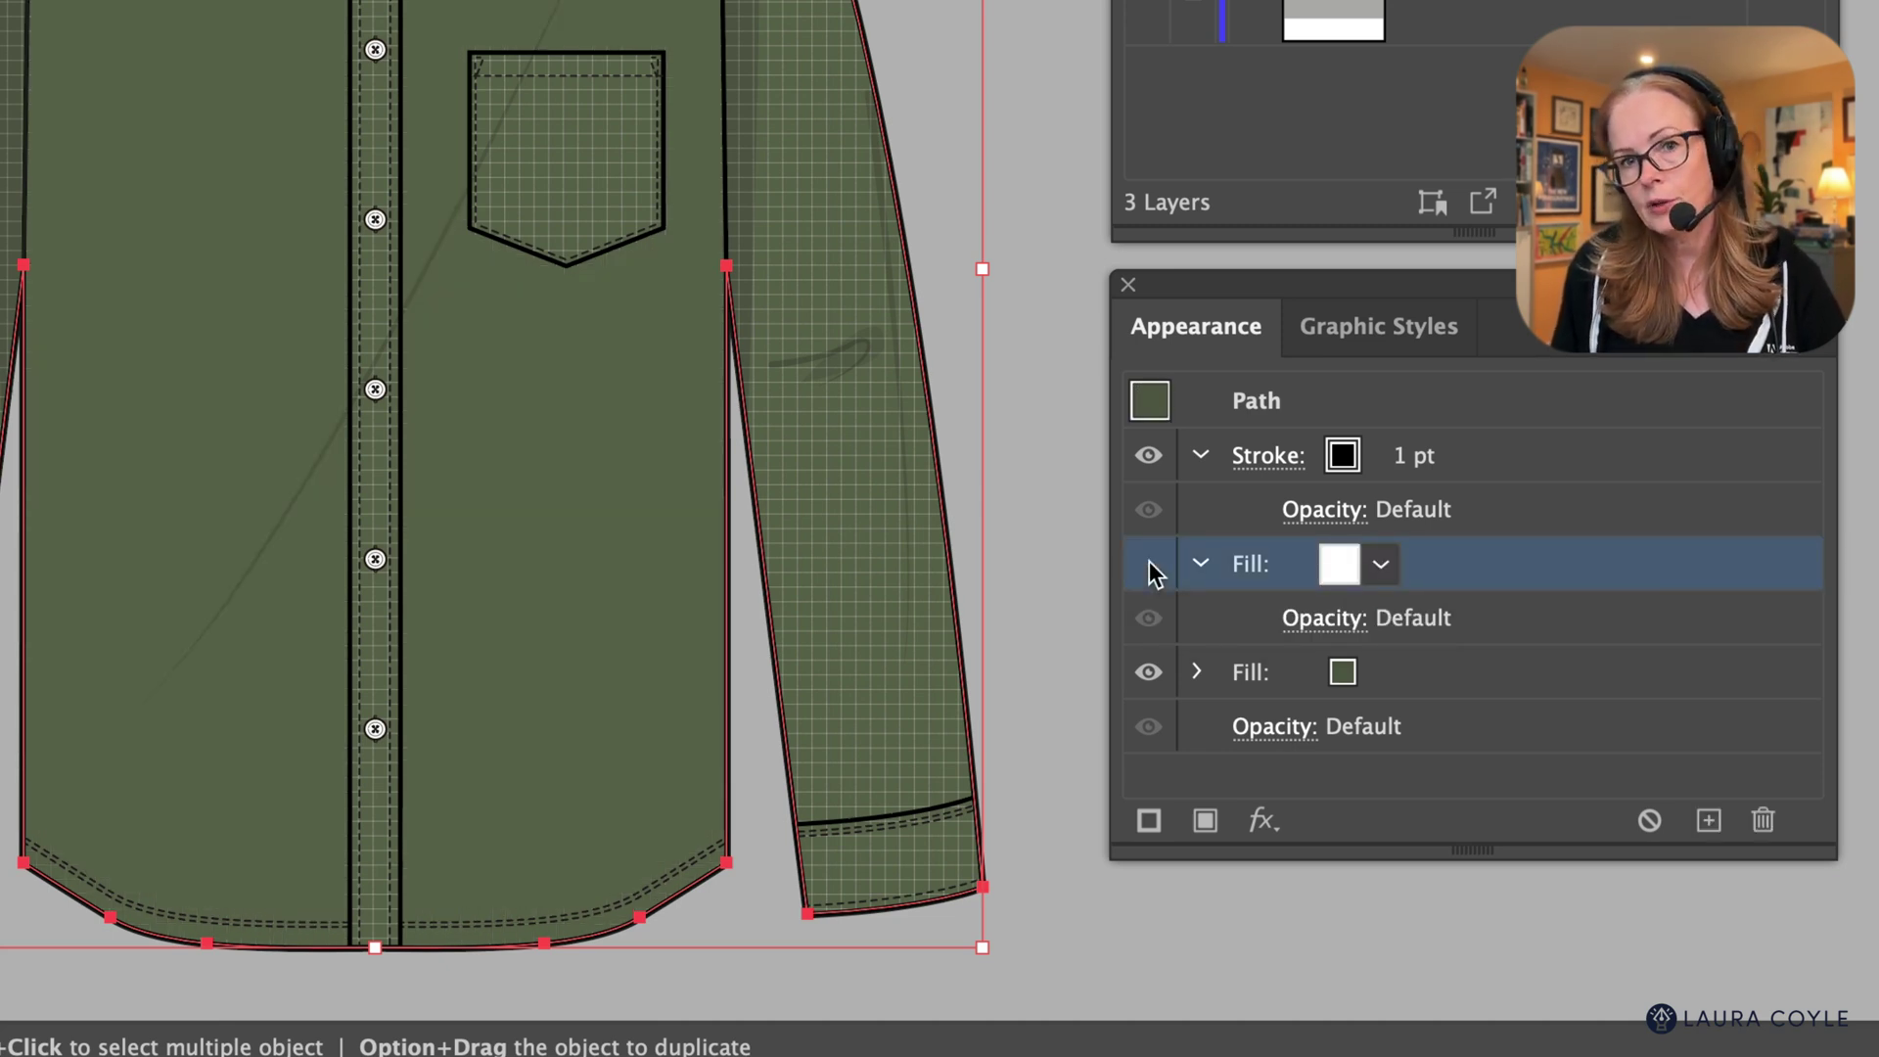
{"action": "left_click", "coordinate": [1148, 564]}
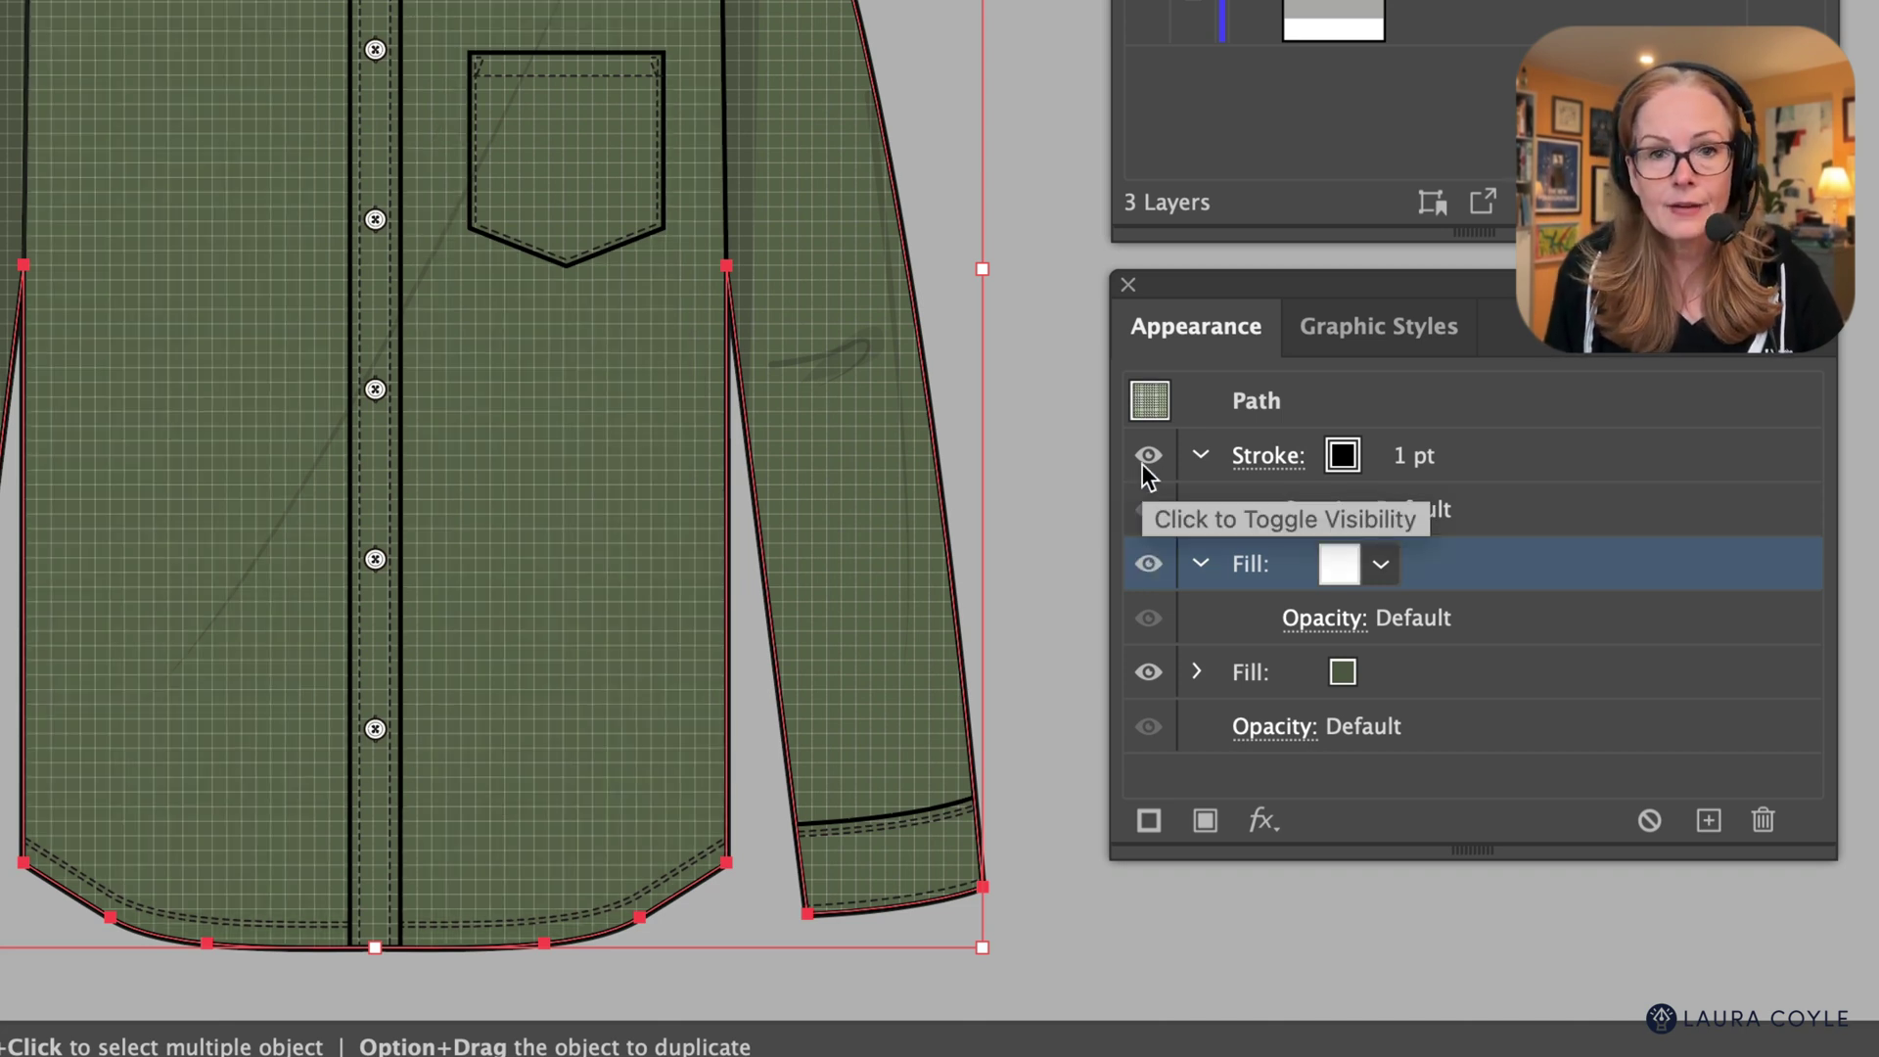
{"action": "left_click", "coordinate": [941, 37]}
{"action": "left_click", "coordinate": [818, 145]}
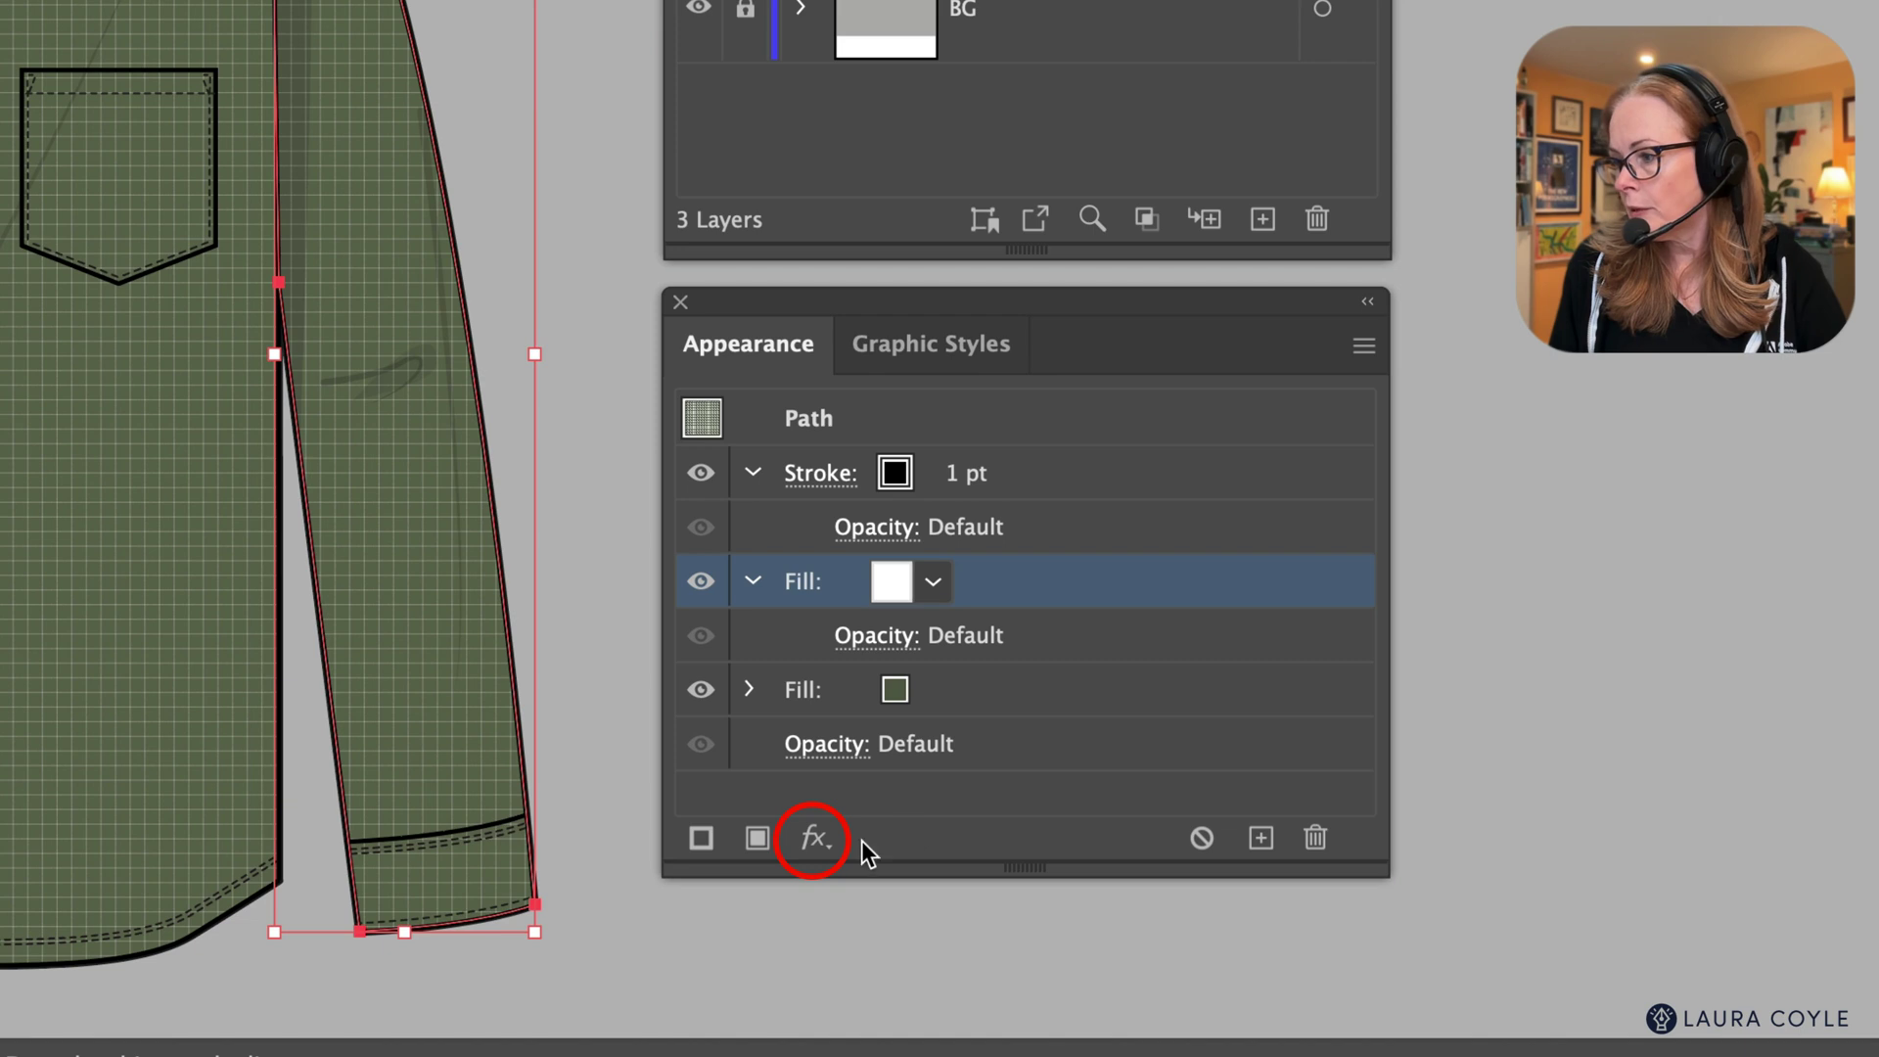
- Add a Transform effect to the right sleeve's fill that rotates only the pattern by 9°
{"action": "left_click", "coordinate": [813, 836]}
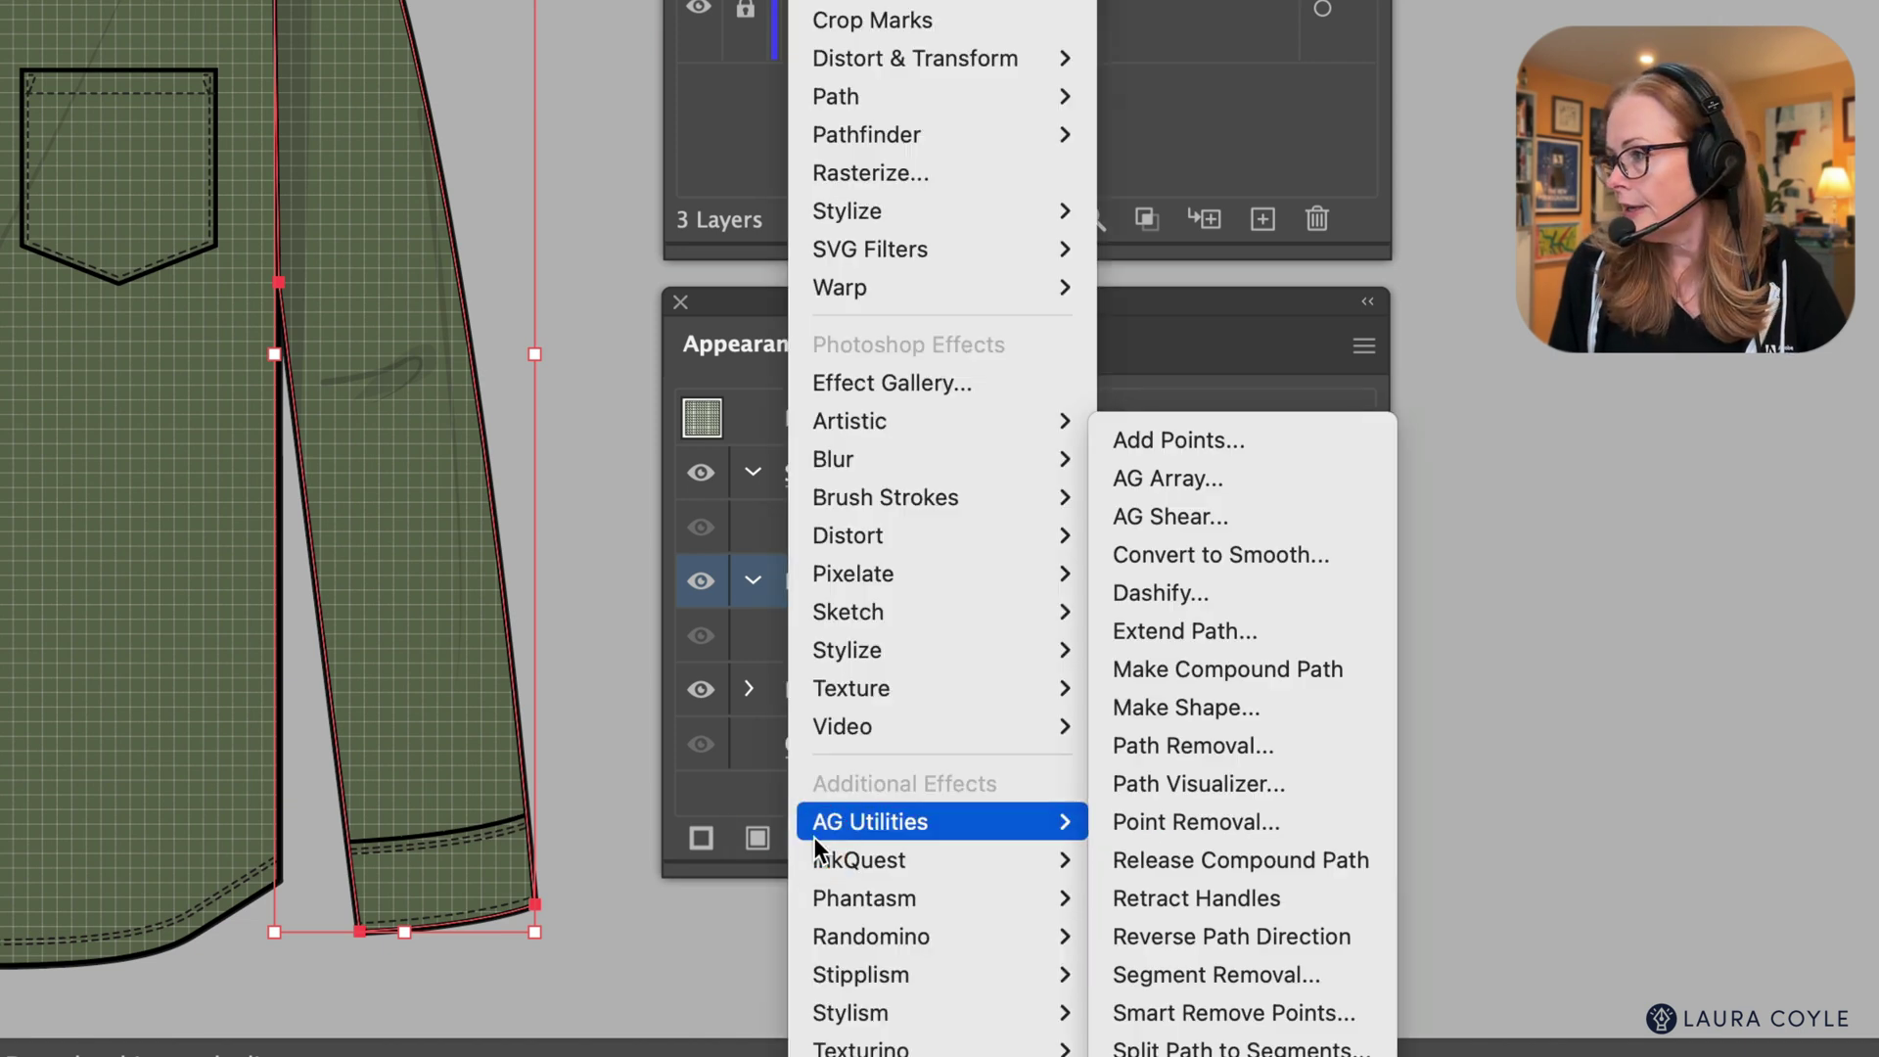
{"action": "mouse_move", "coordinate": [920, 55]}
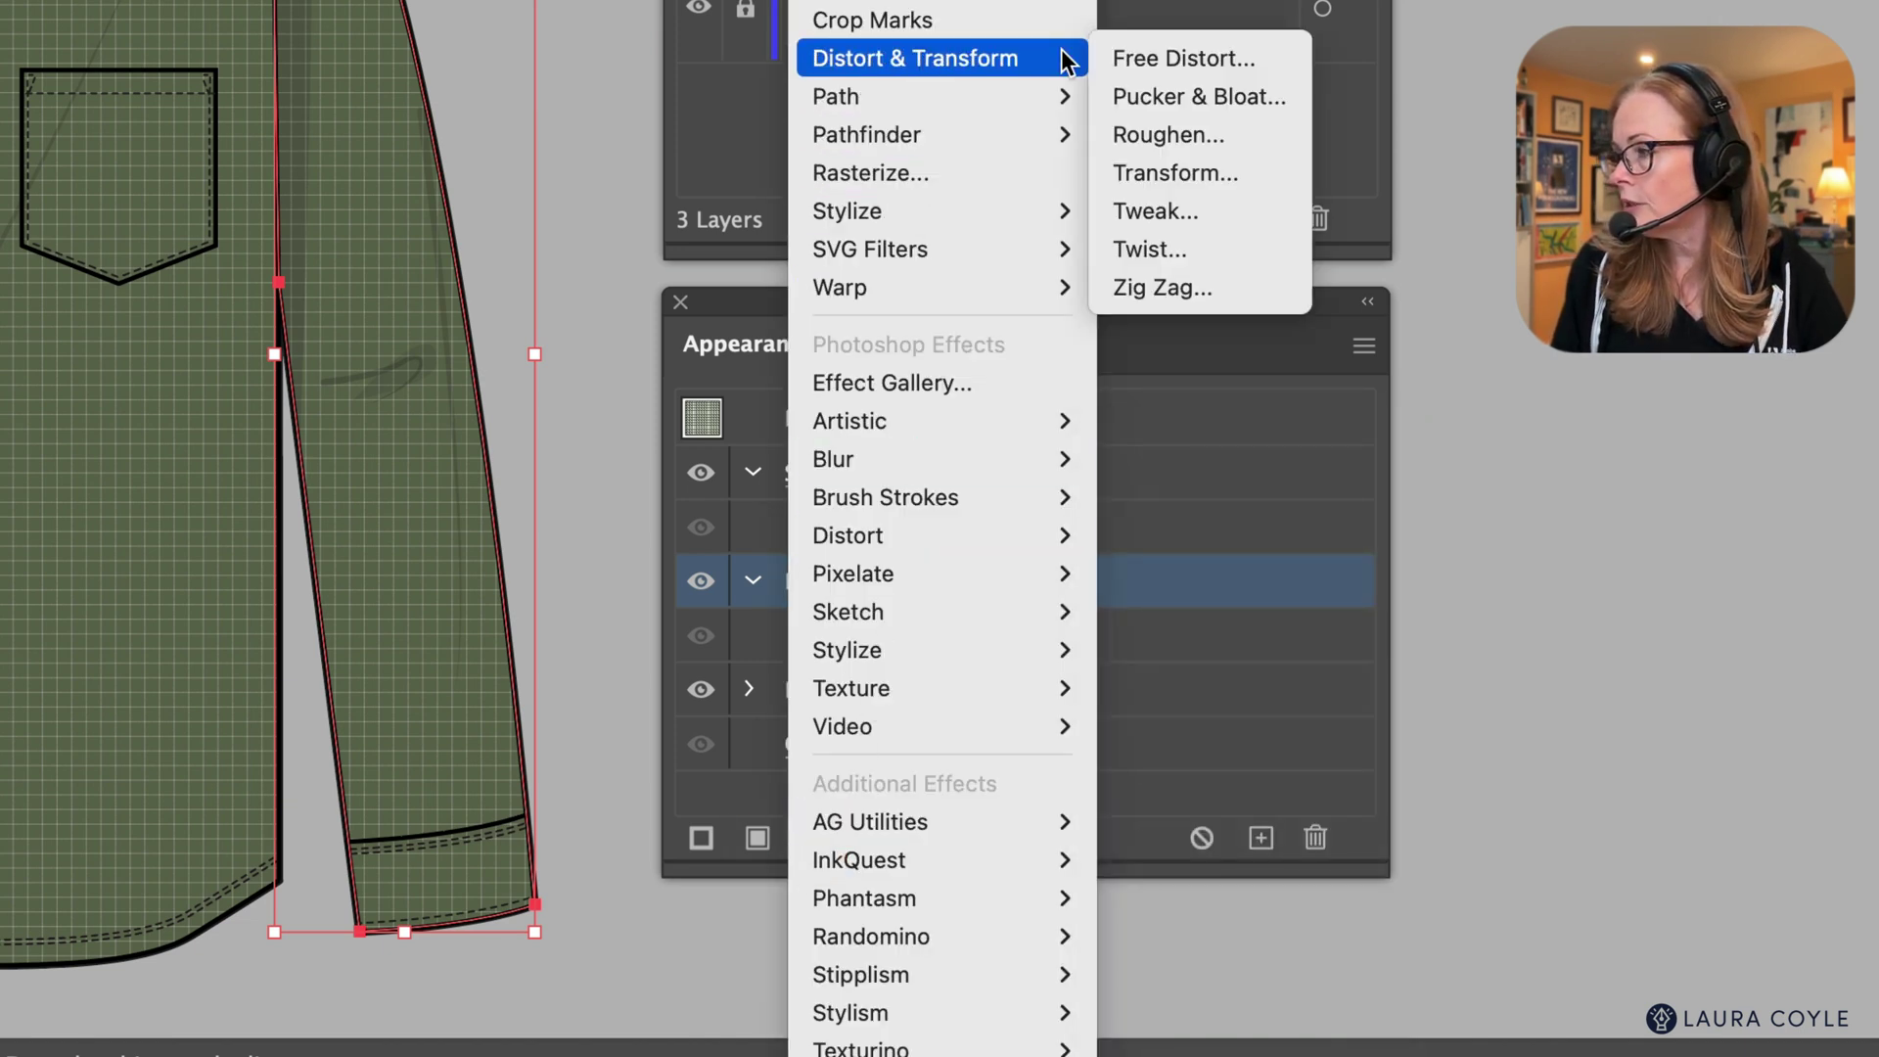
{"action": "left_click", "coordinate": [1225, 170]}
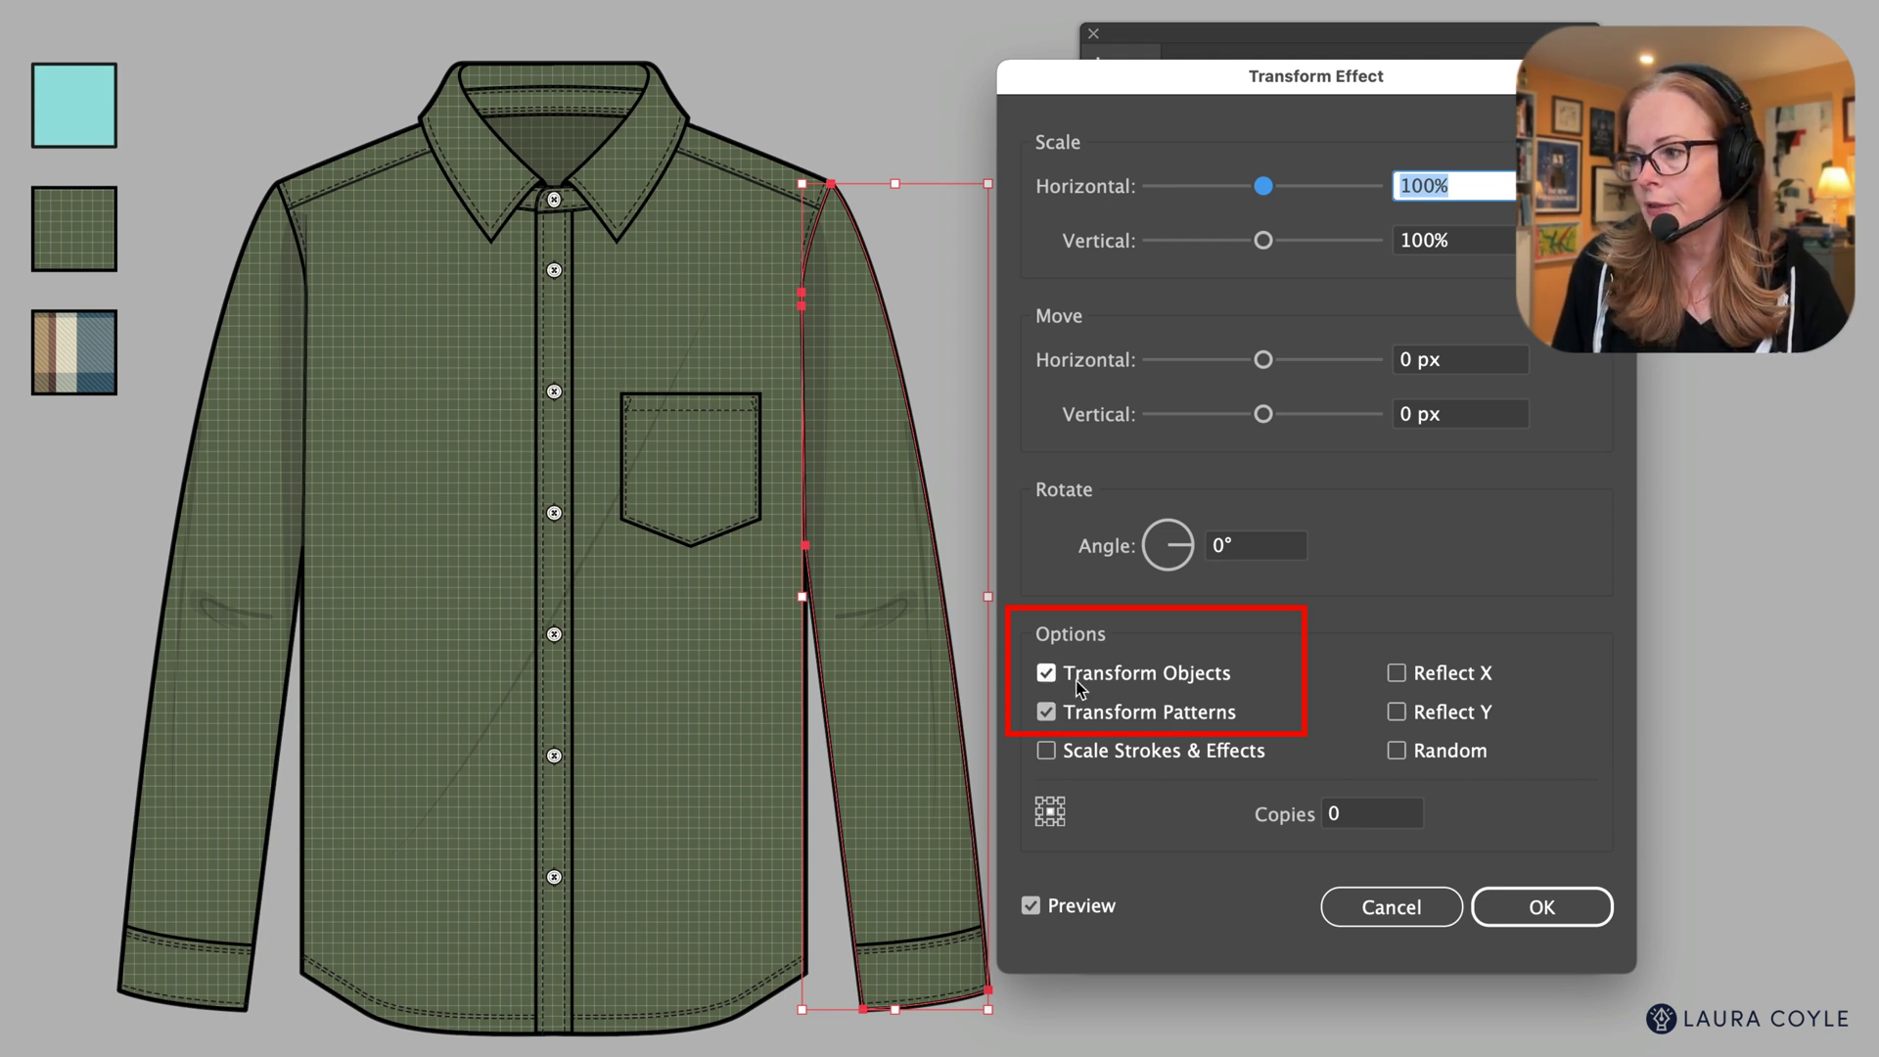
{"action": "left_click", "coordinate": [1046, 674]}
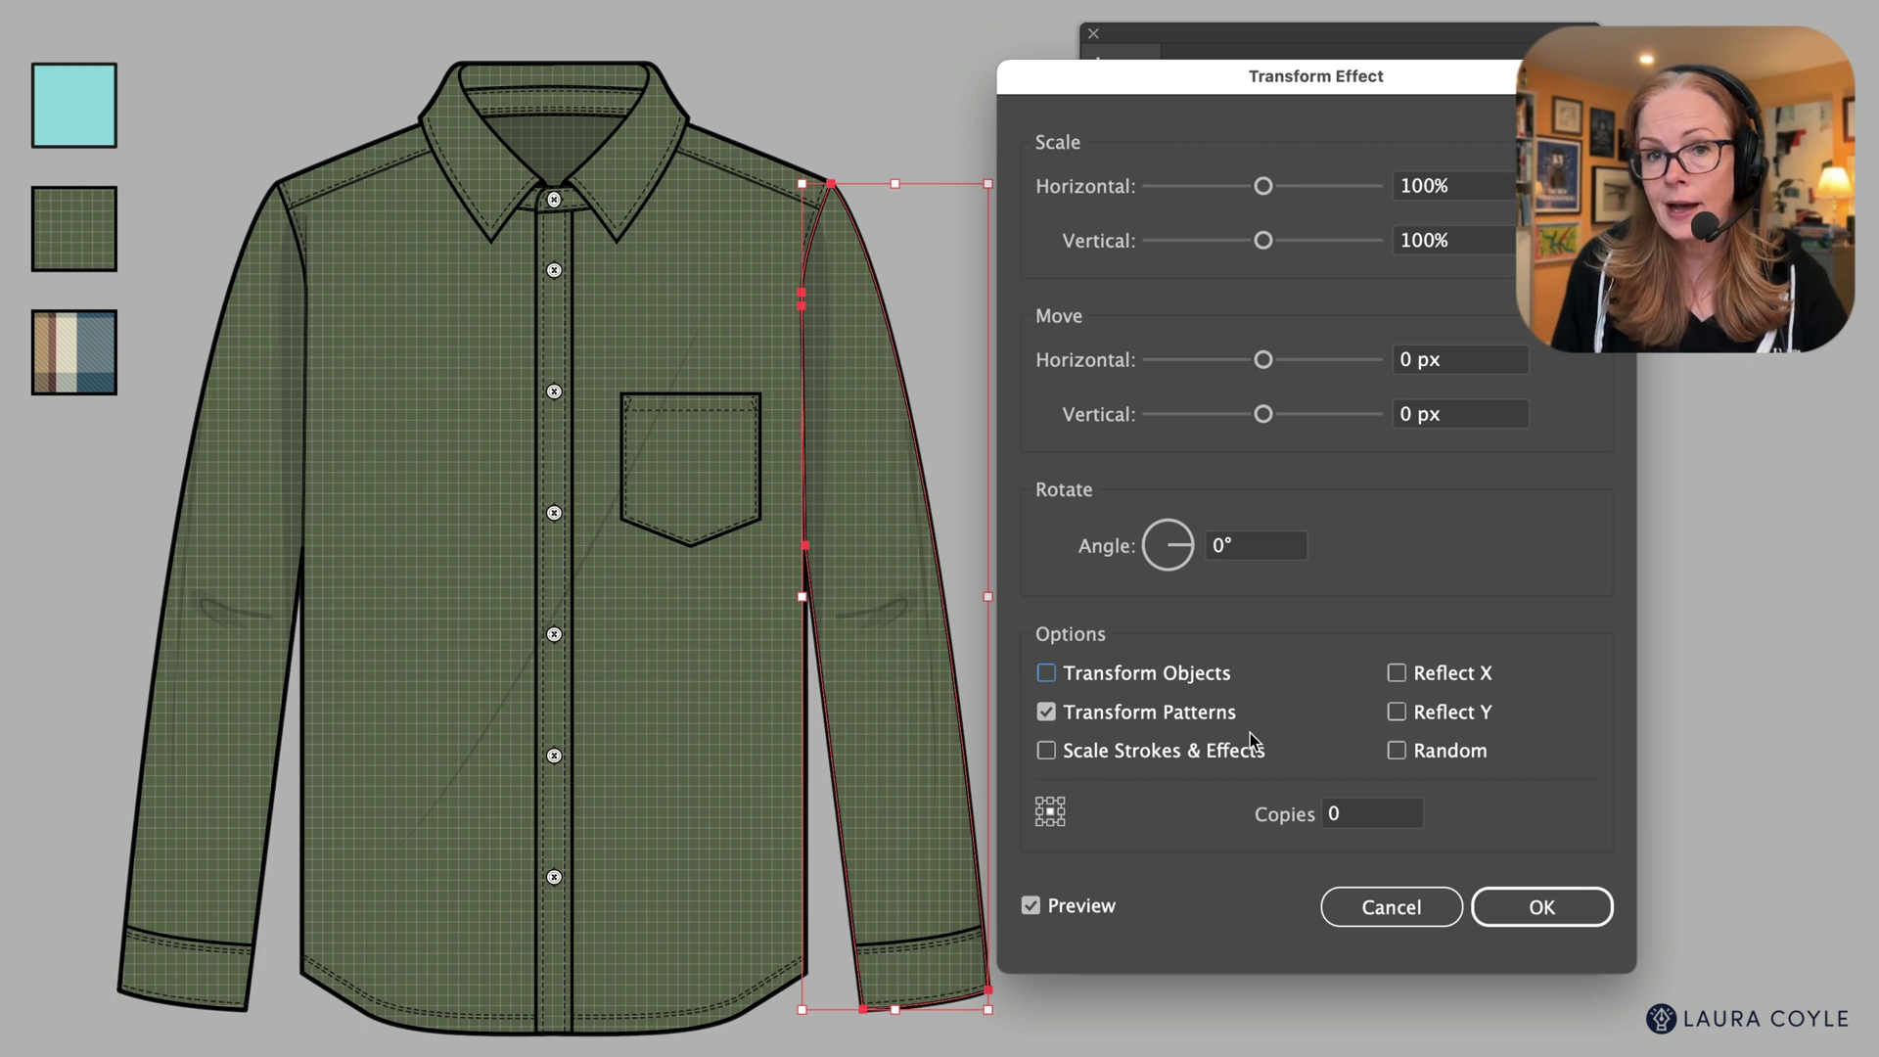
{"action": "left_click", "coordinate": [1227, 548]}
{"action": "type", "text": "9"}
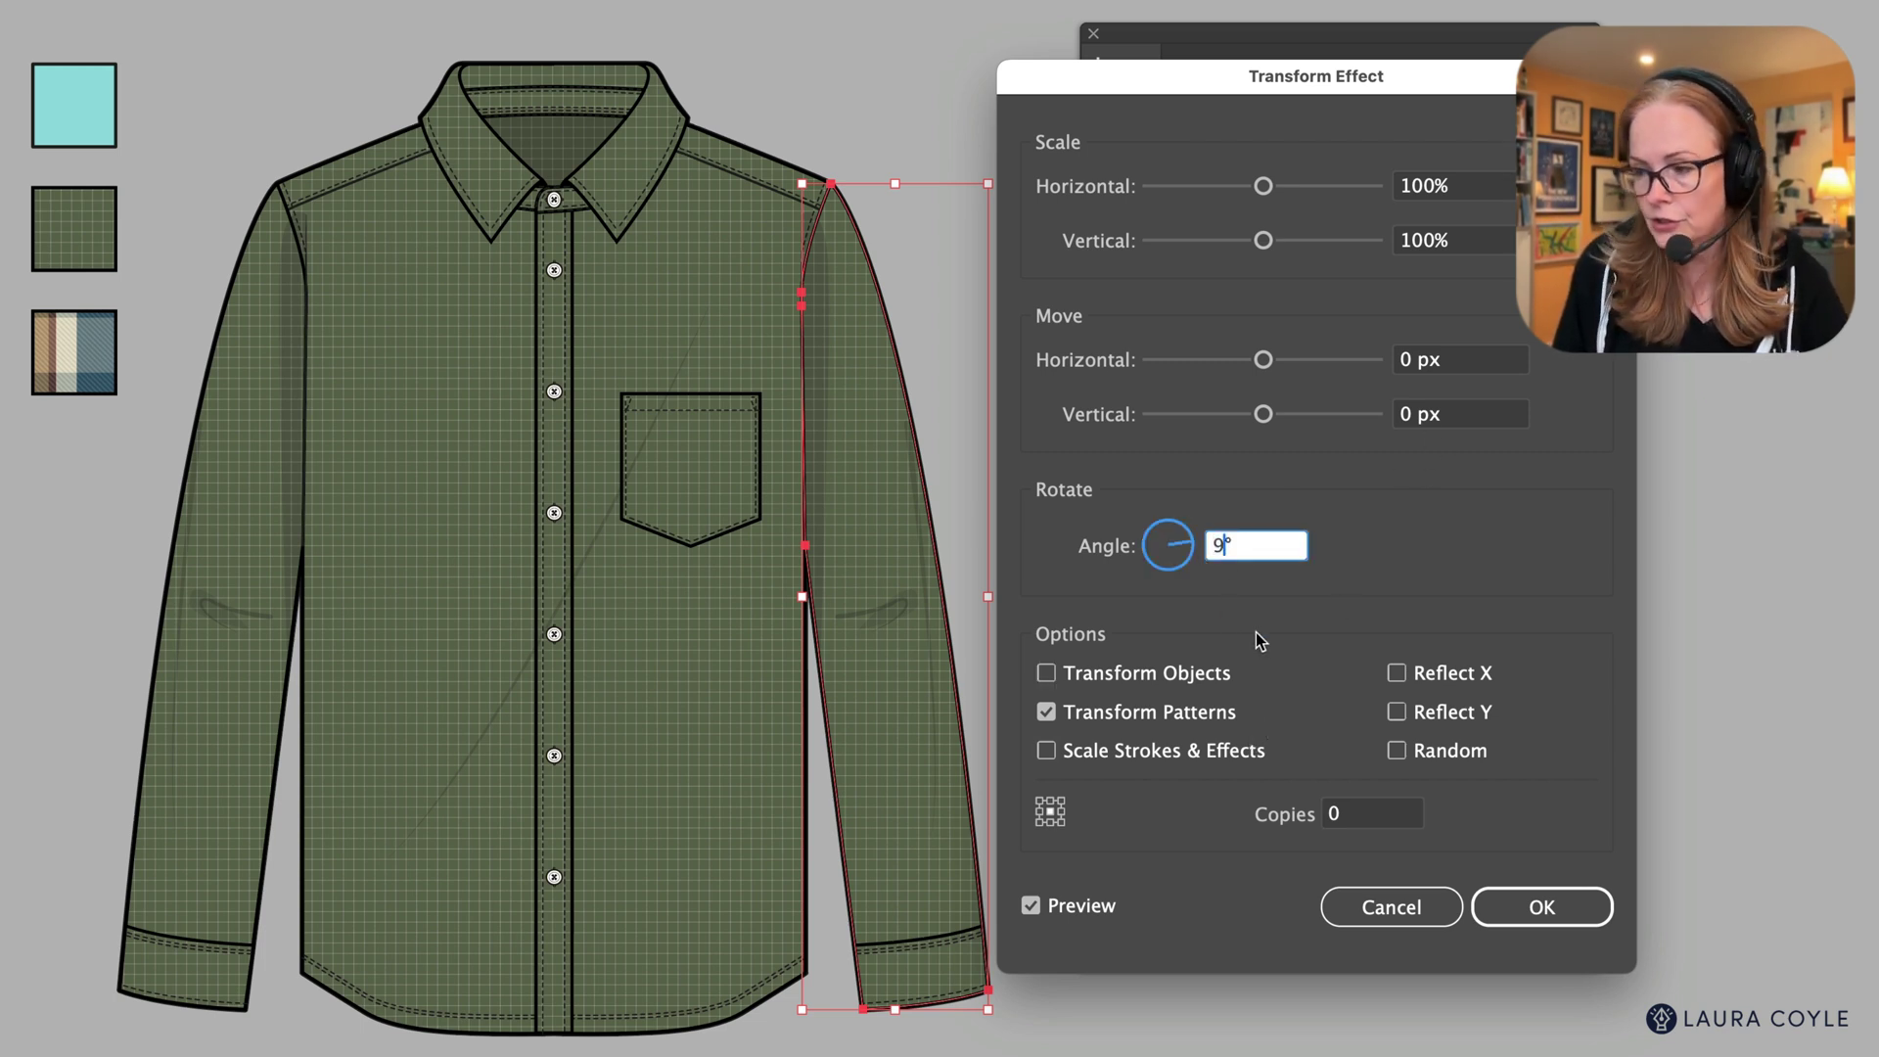
{"action": "key", "text": "Tab"}
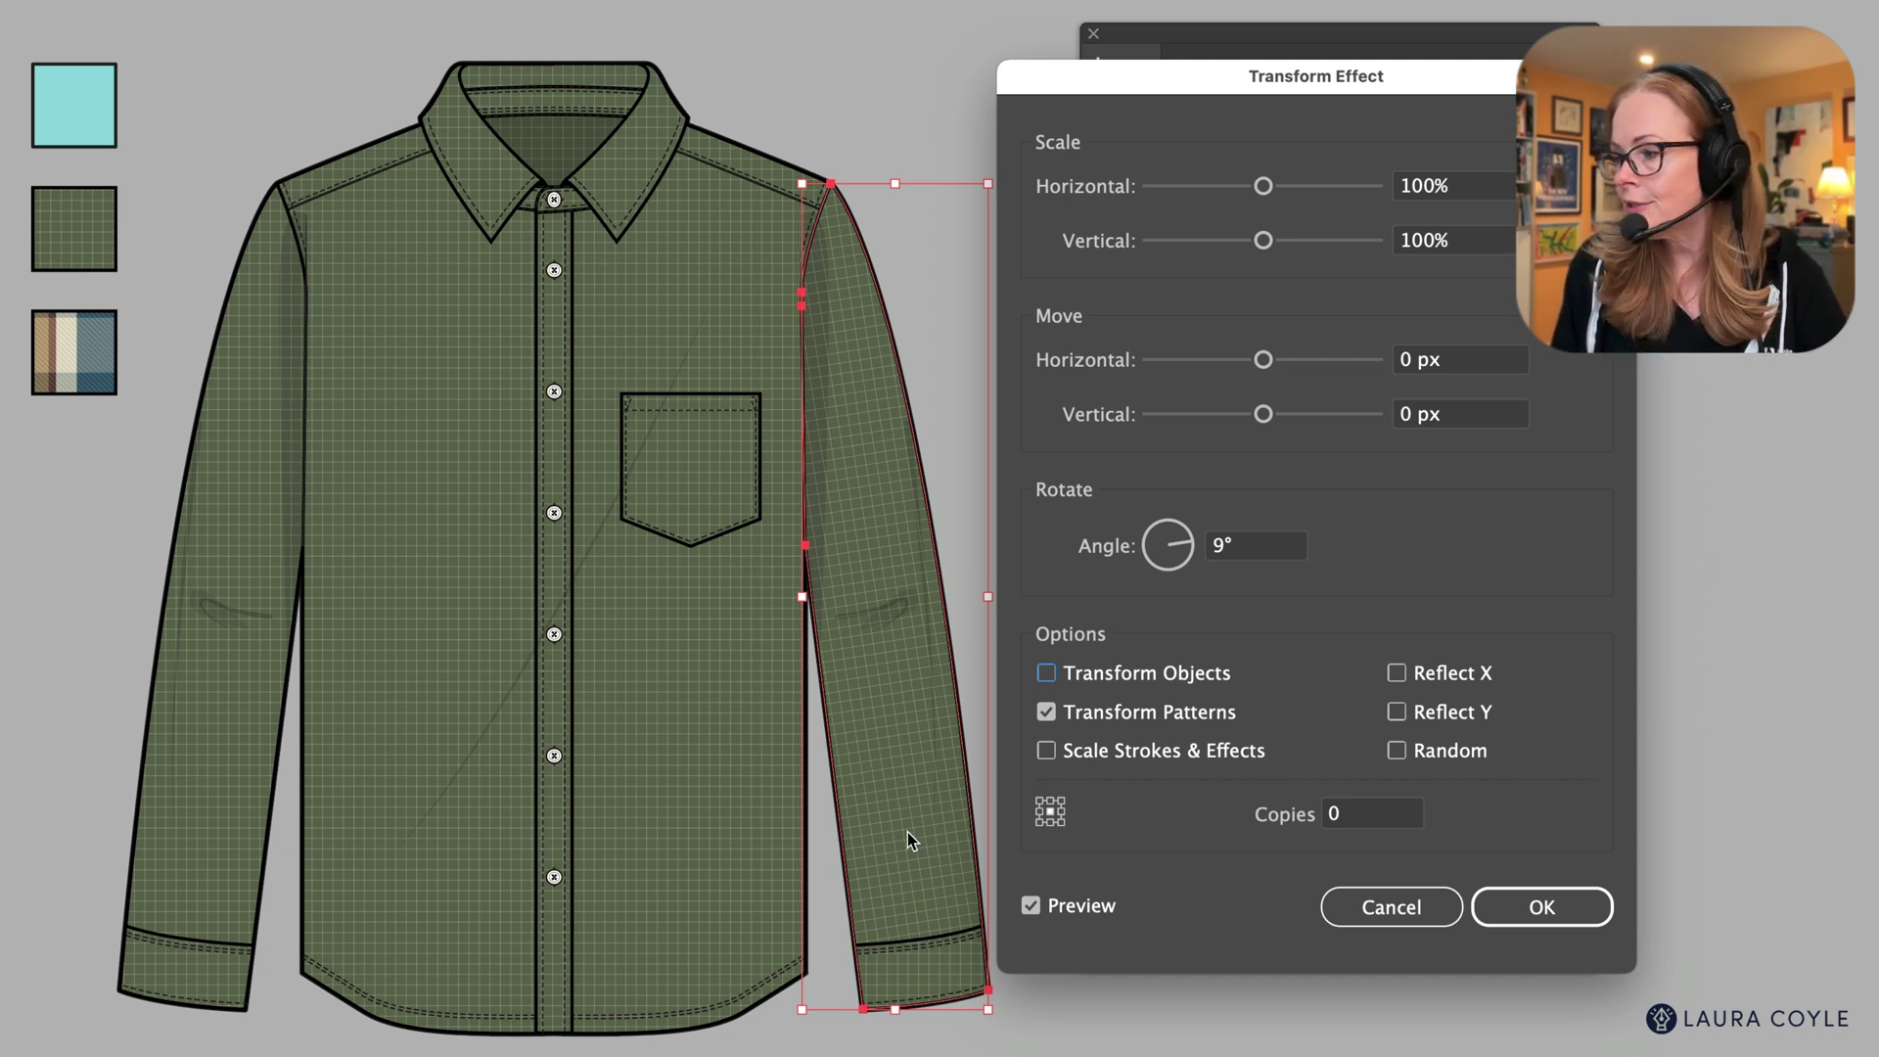
{"action": "left_click", "coordinate": [1566, 901]}
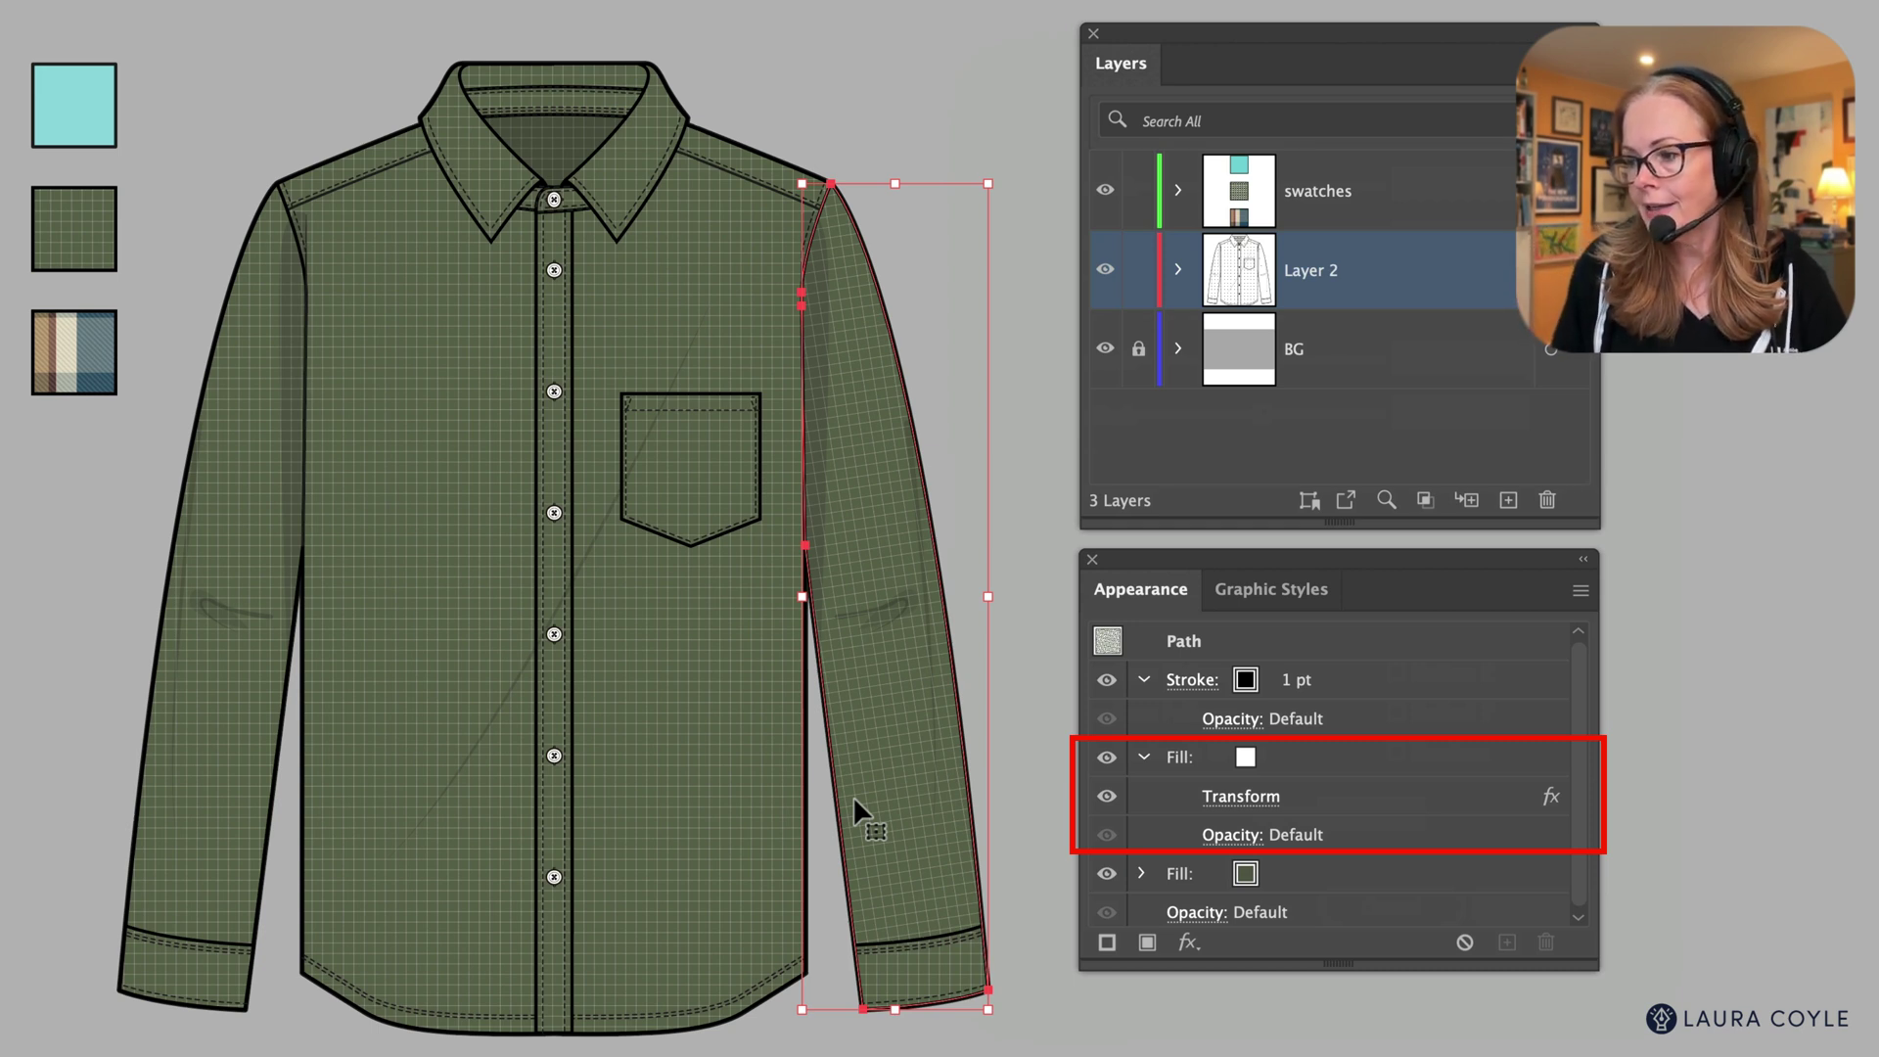
- Eyedropper the right sleeve's angled pattern onto the right cuff
{"action": "left_click", "coordinate": [920, 981]}
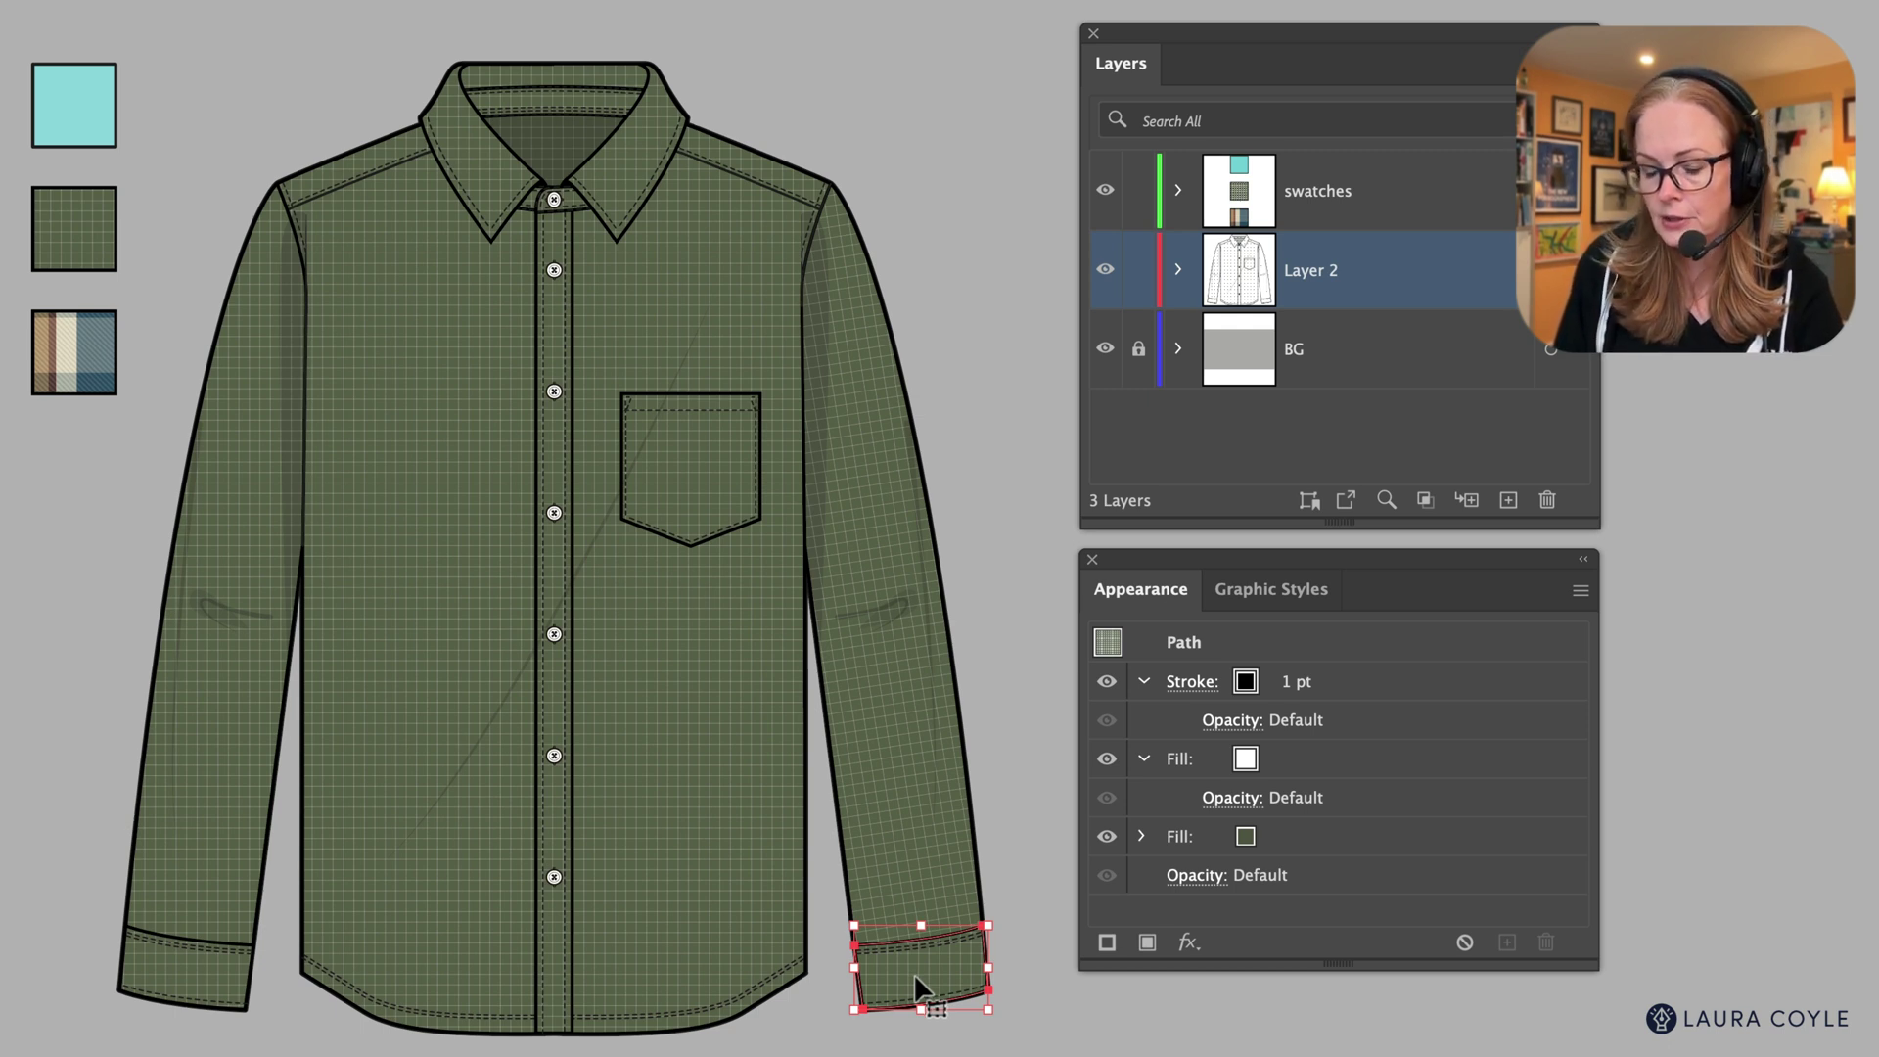
{"action": "key", "text": "i"}
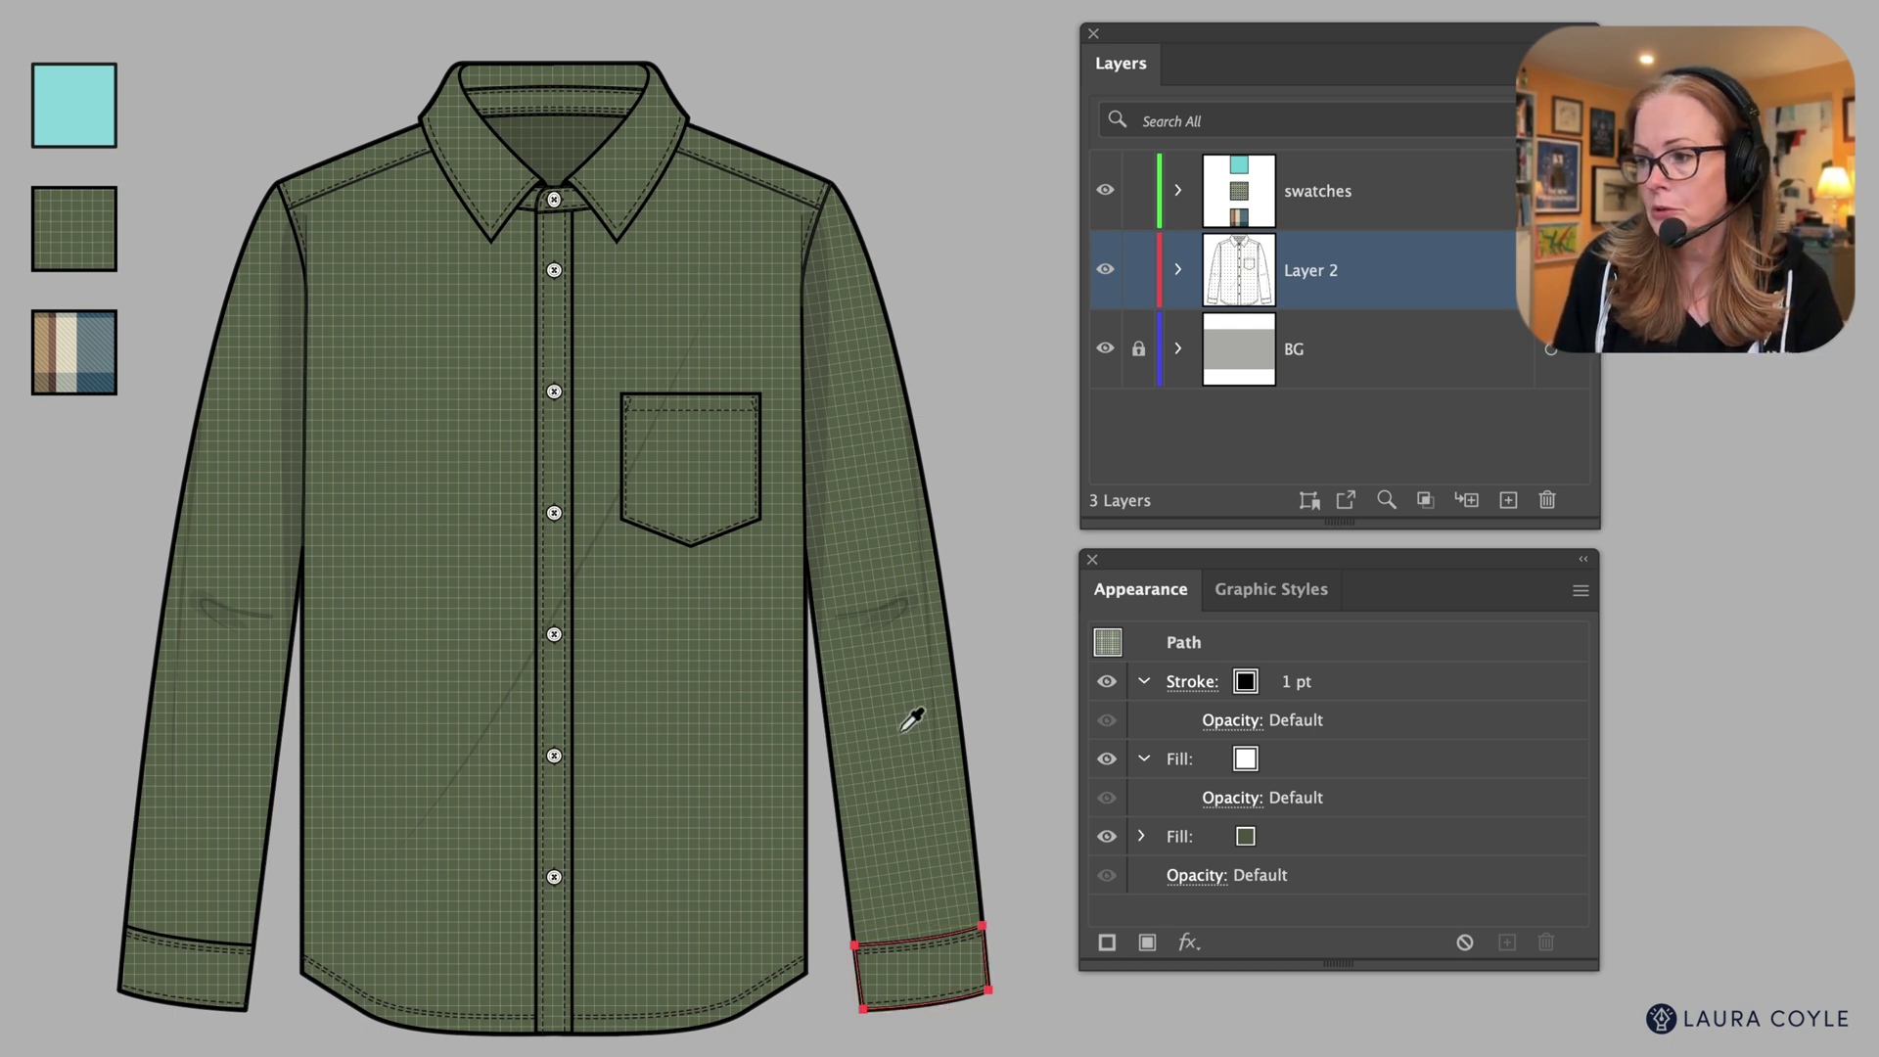
{"action": "left_click", "coordinate": [901, 729]}
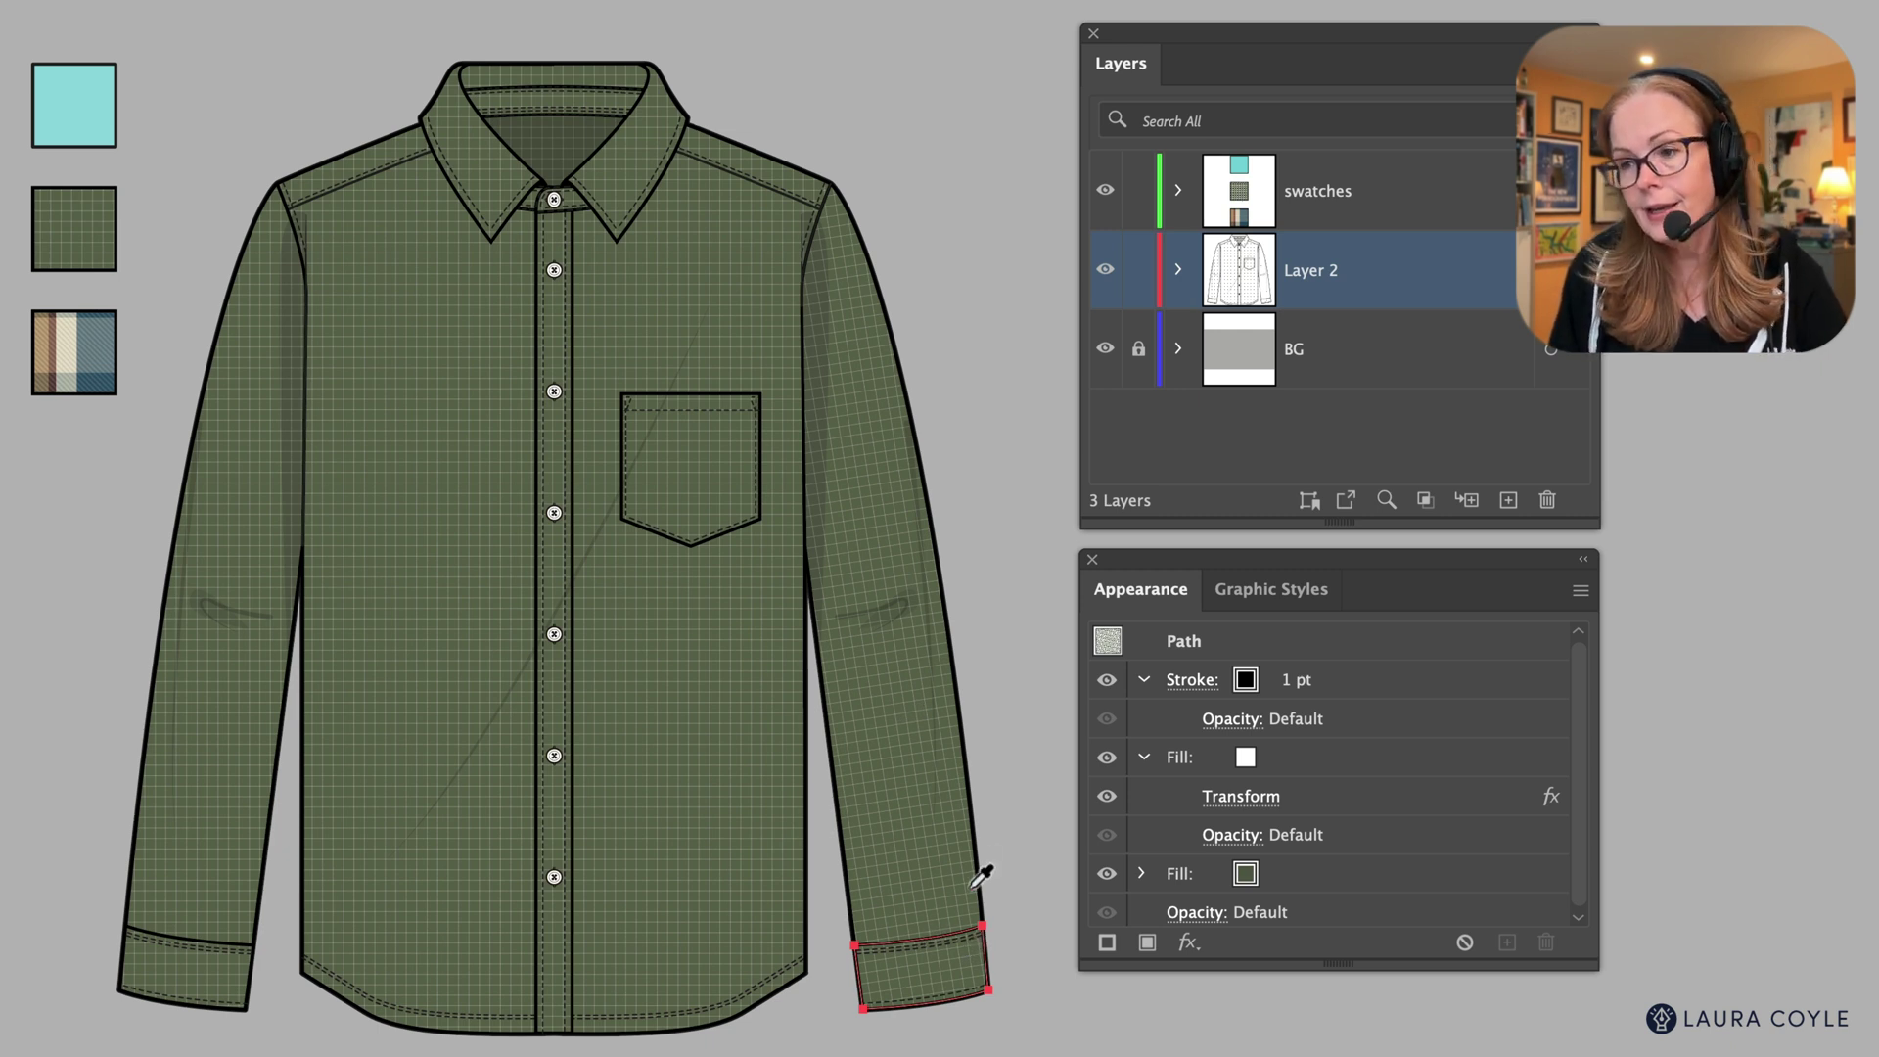
- Select the left sleeve and left cuff and eyedropper the right sleeve's appearance onto them
{"action": "key", "text": "v"}
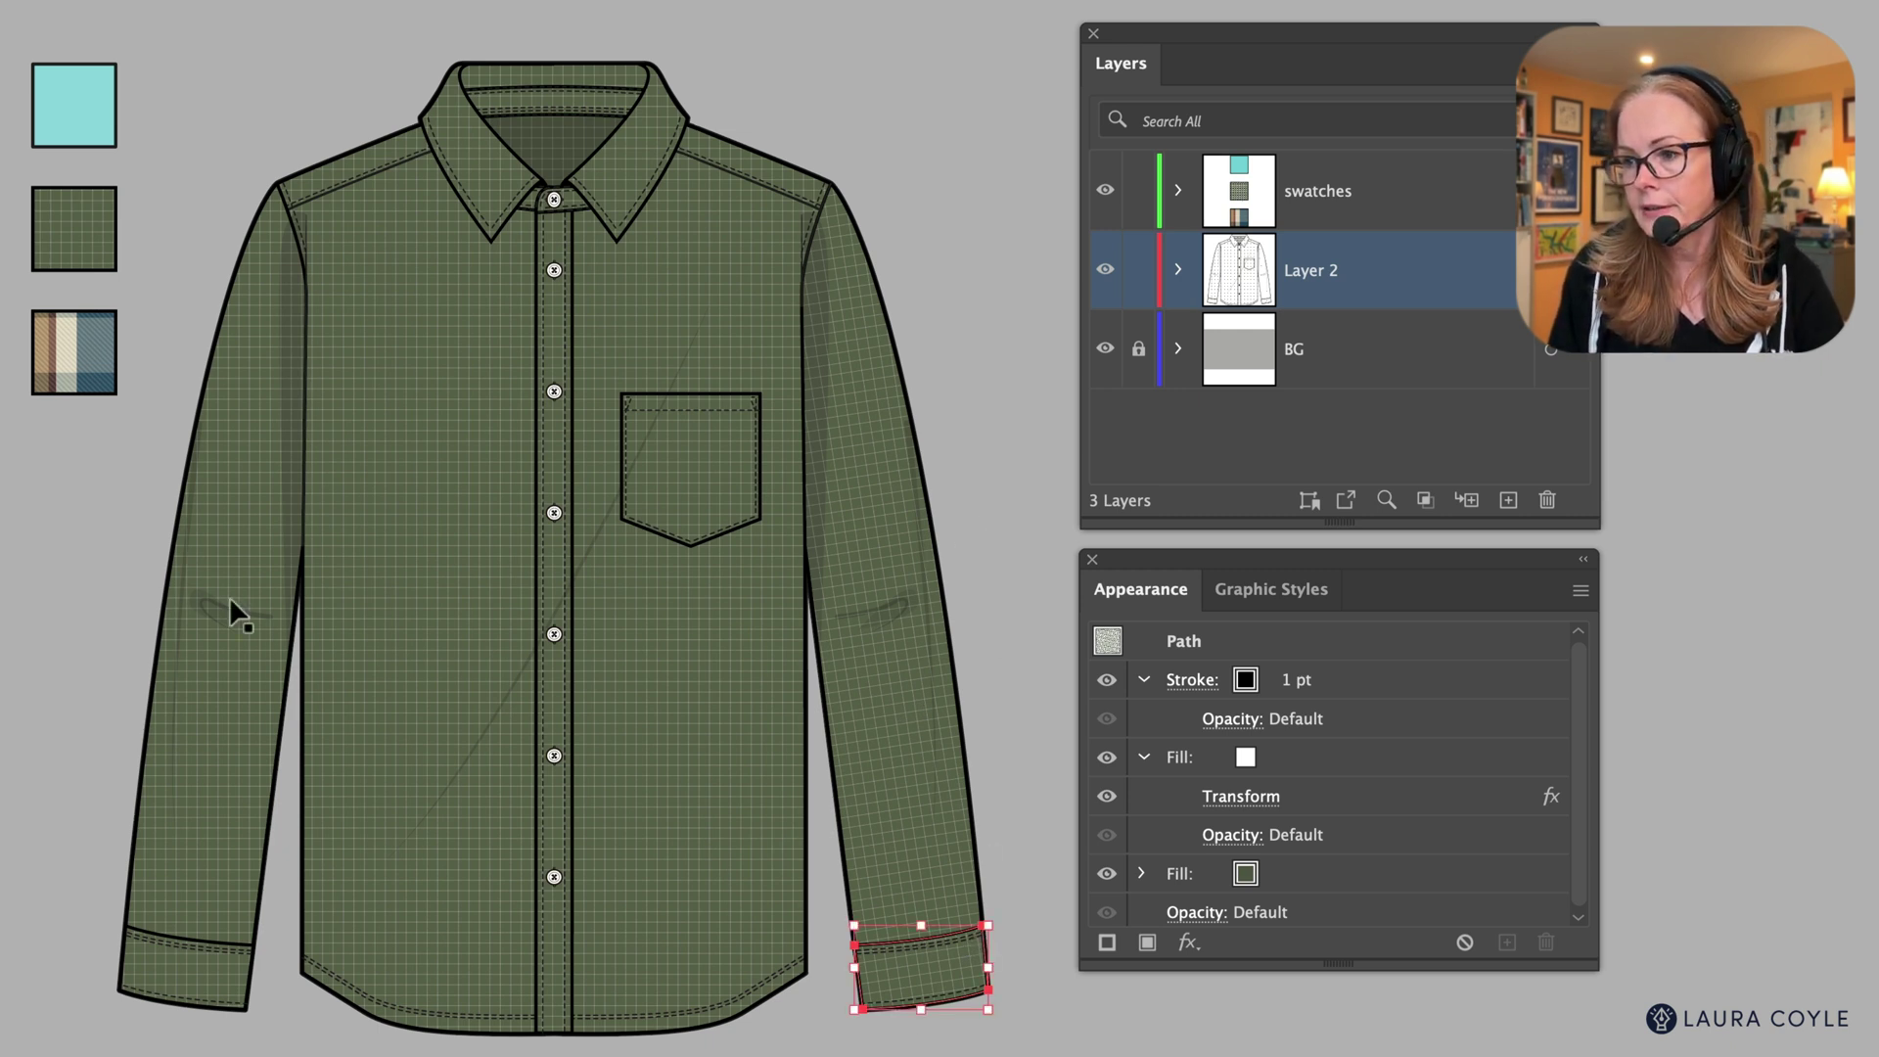
{"action": "left_click", "coordinate": [266, 518]}
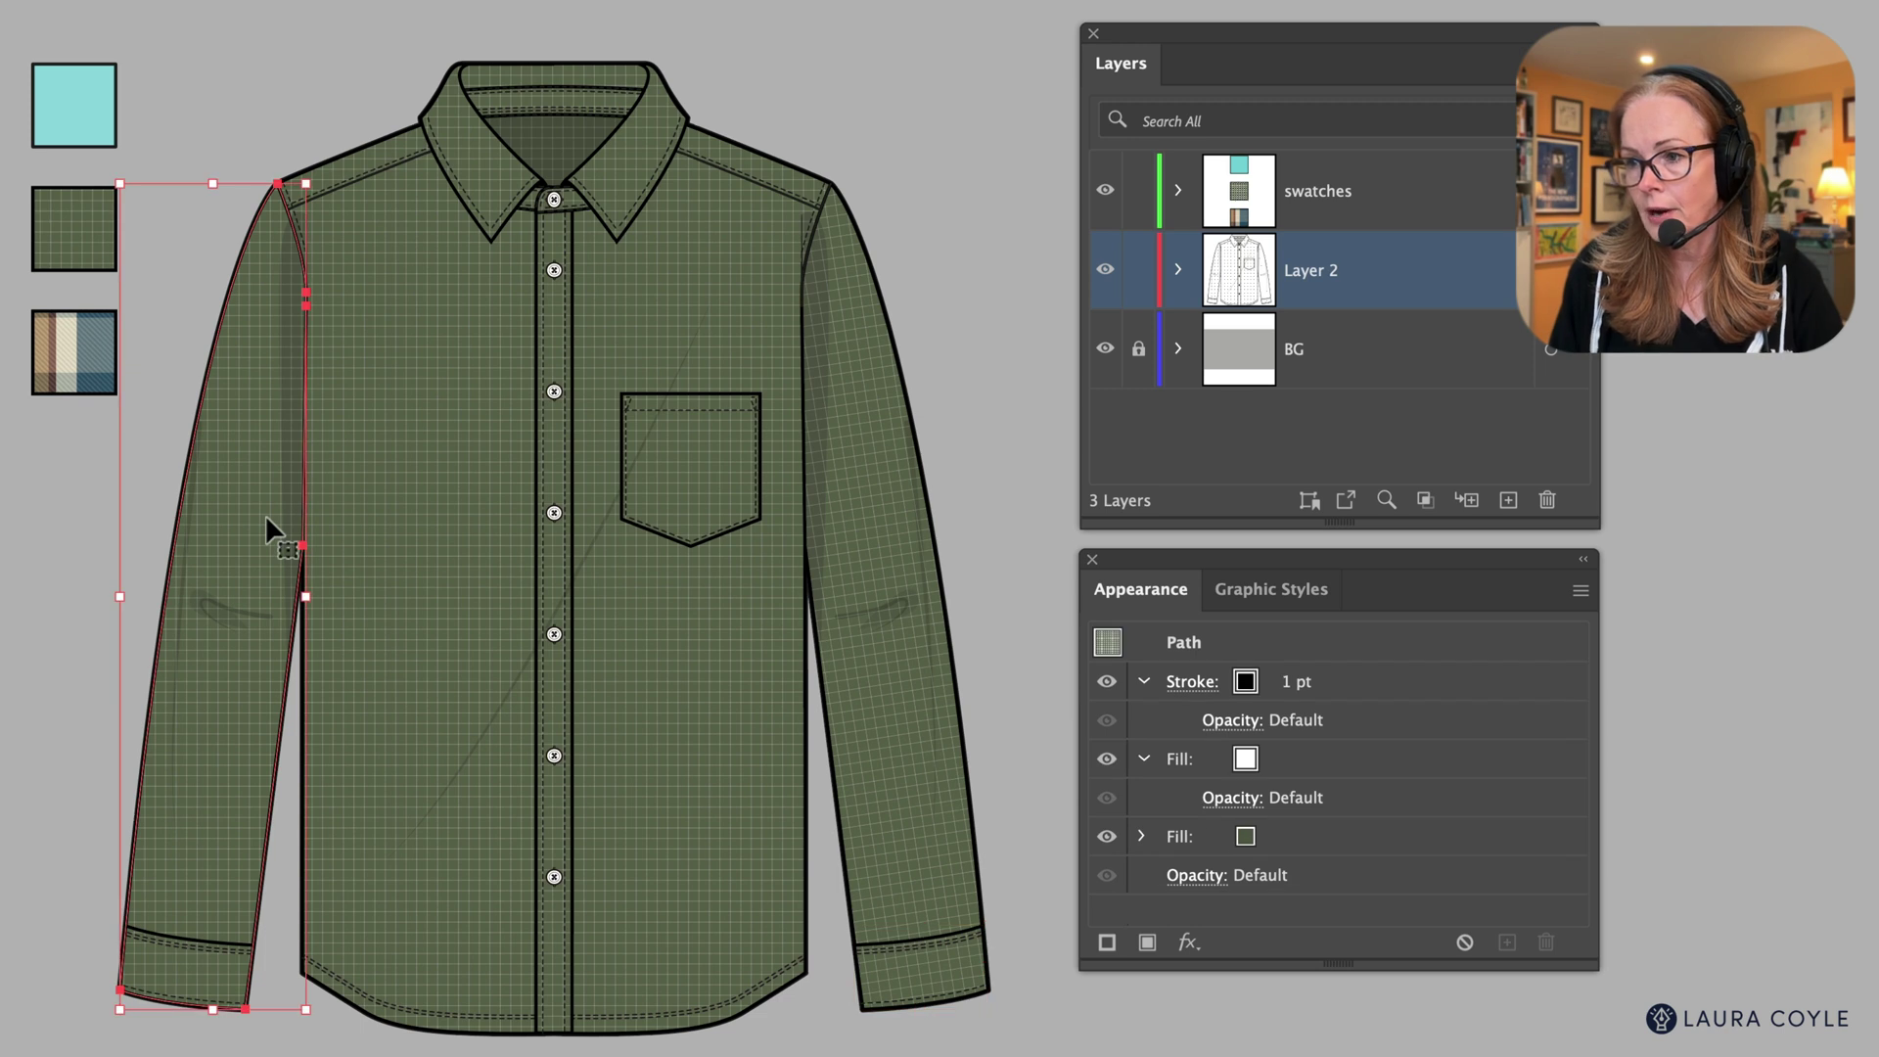
{"action": "left_click", "coordinate": [184, 972], "text": "shift"}
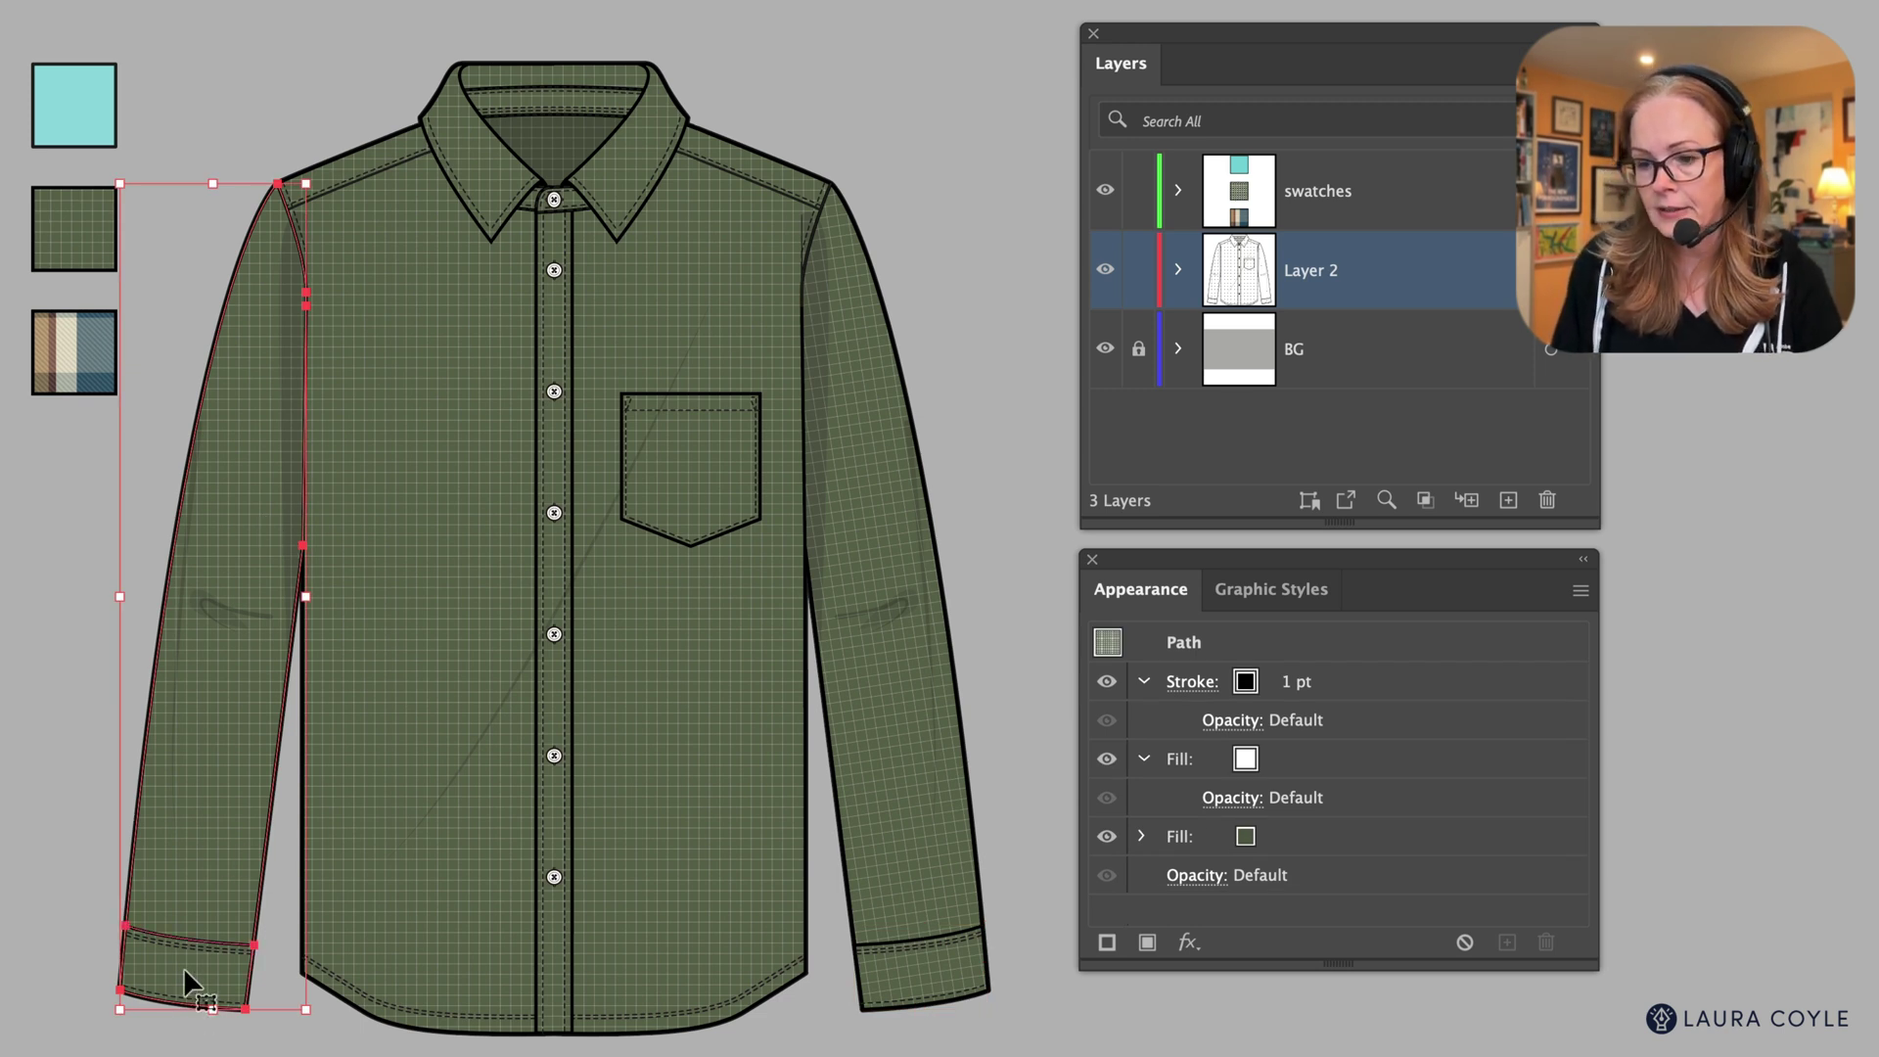
{"action": "key", "text": "i"}
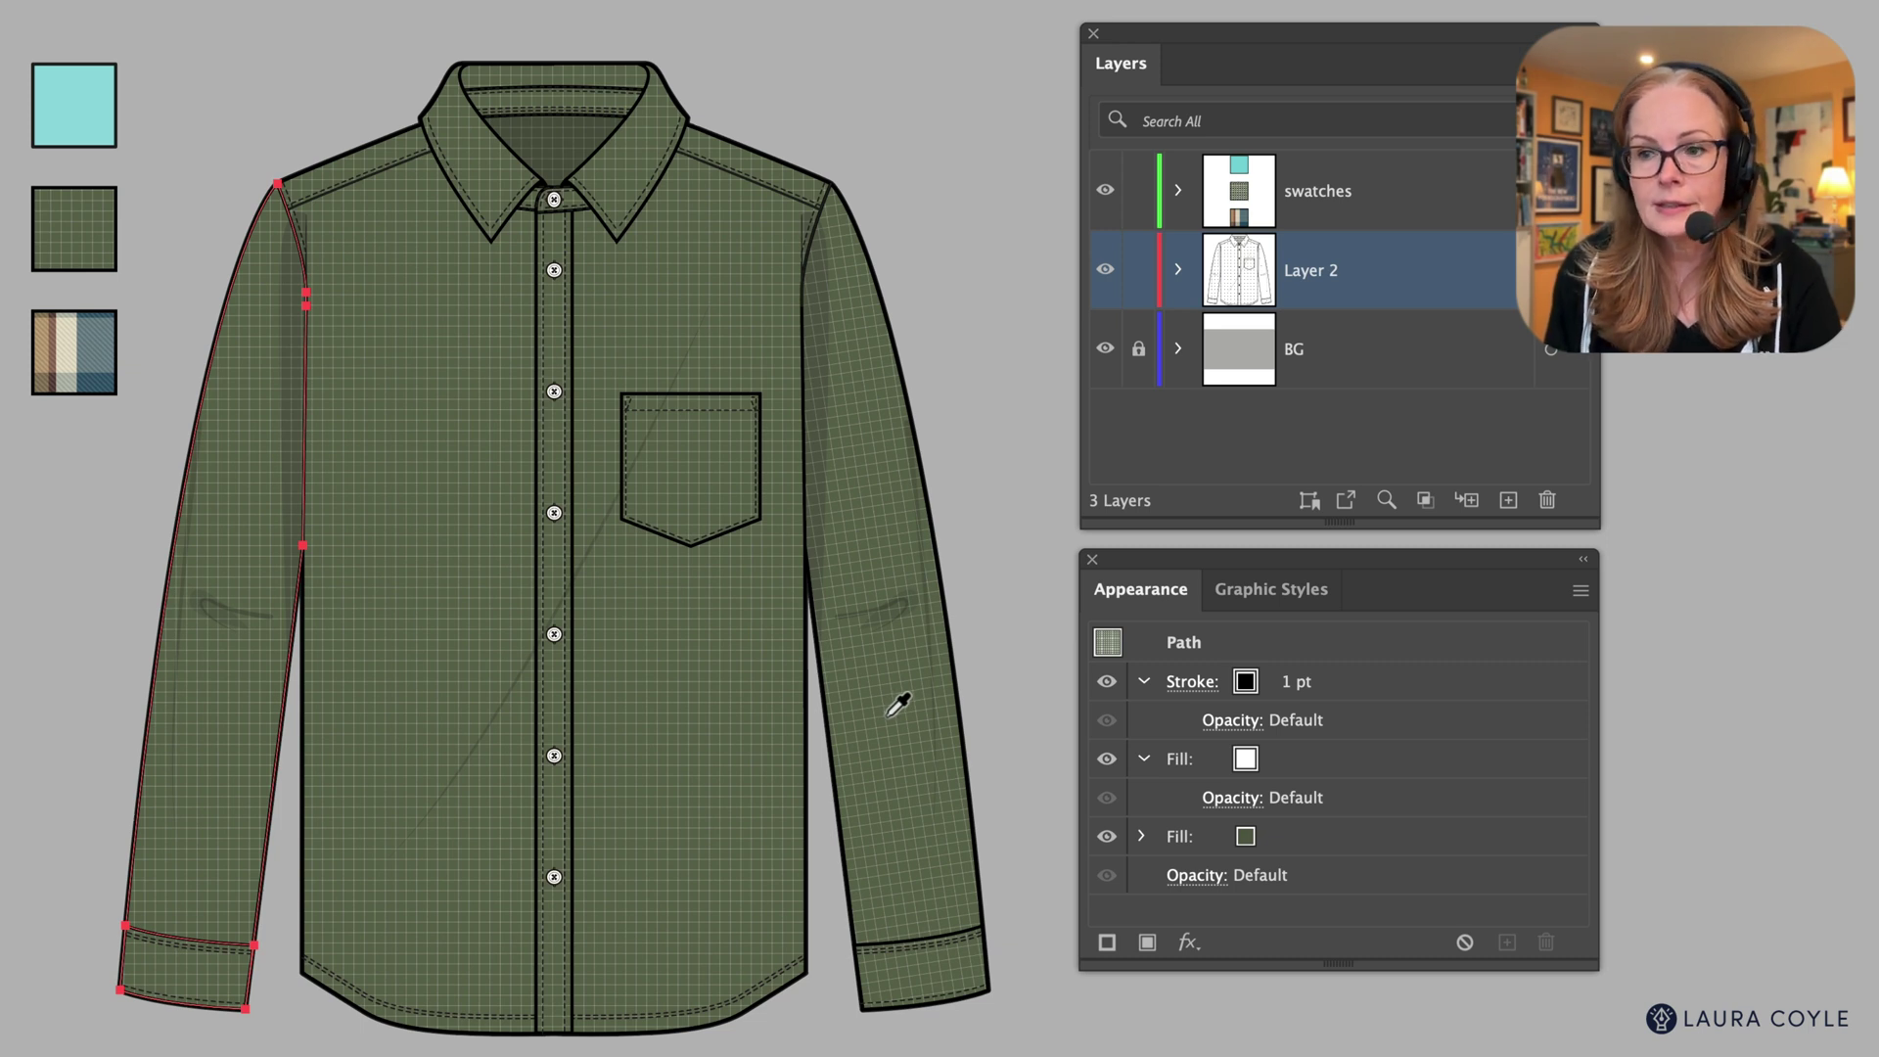
{"action": "left_click", "coordinate": [888, 714]}
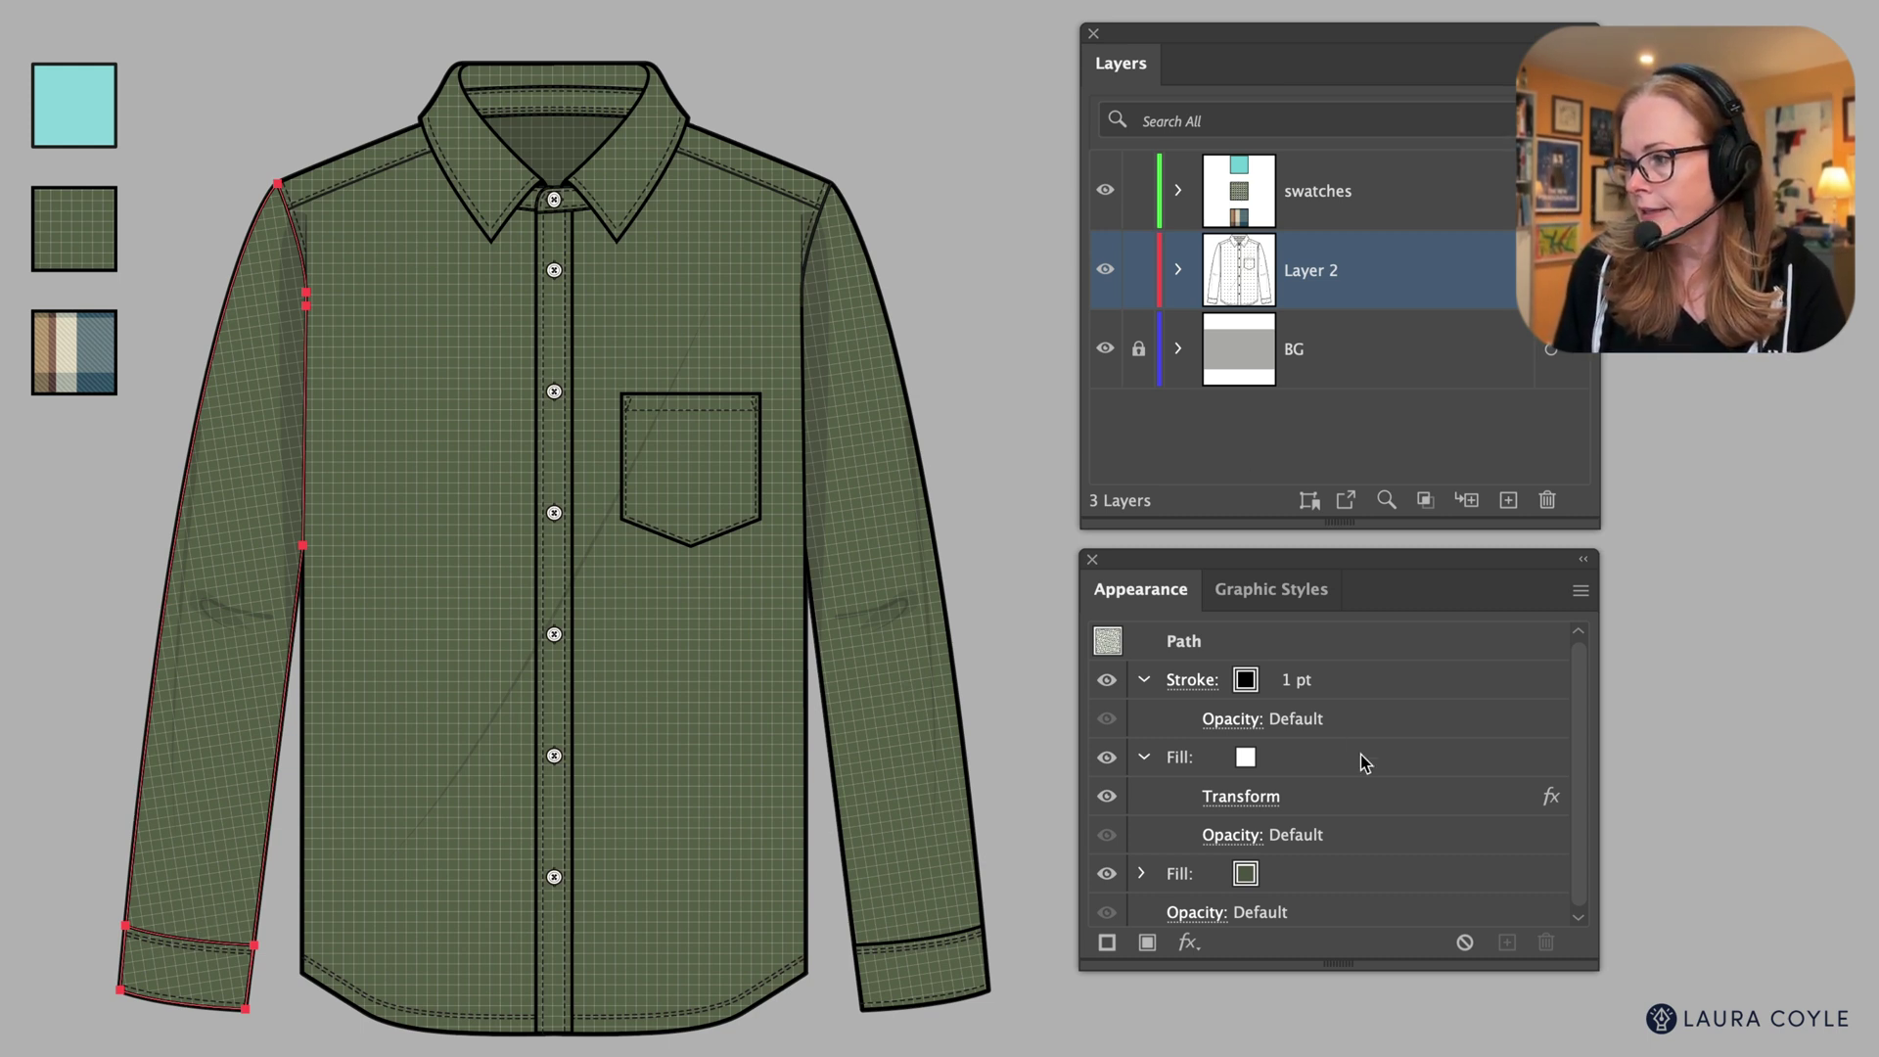
- Change the left sleeve and cuff's Transform effect angle to -9°
{"action": "left_click", "coordinate": [1267, 800]}
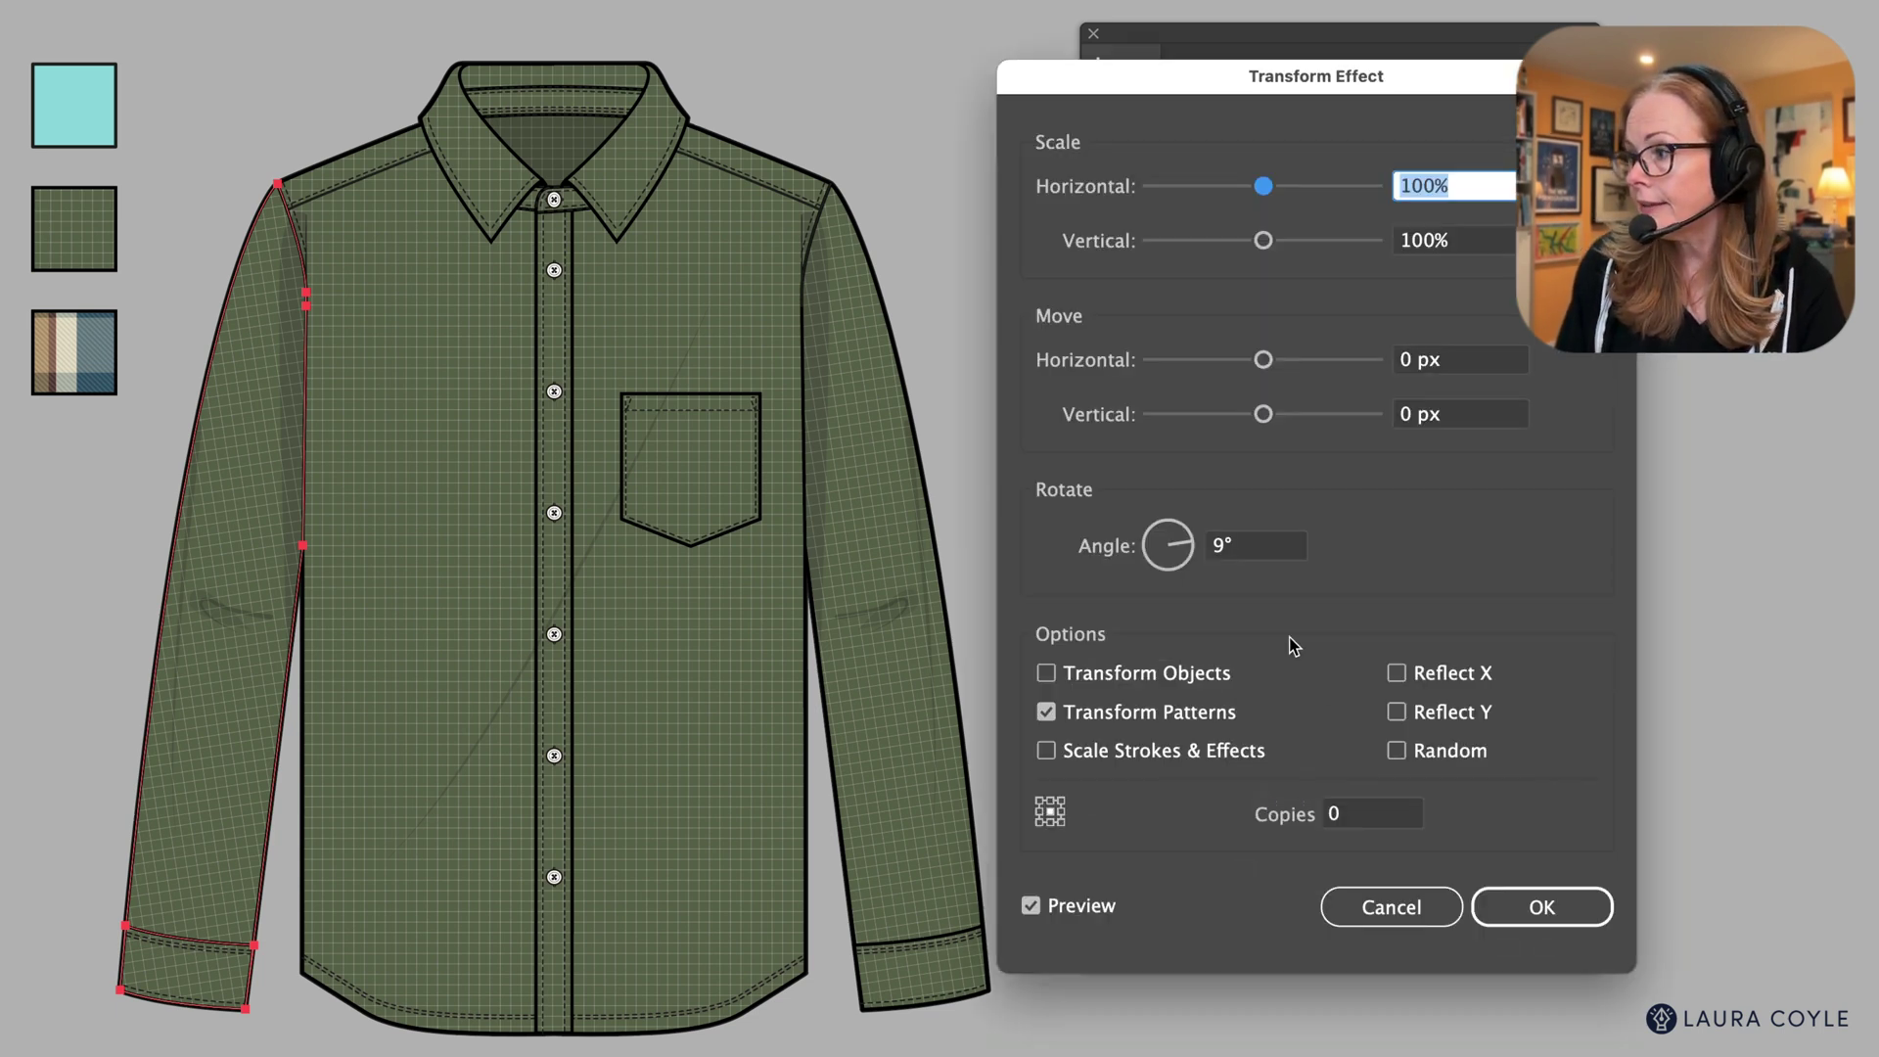
{"action": "left_click", "coordinate": [1216, 548]}
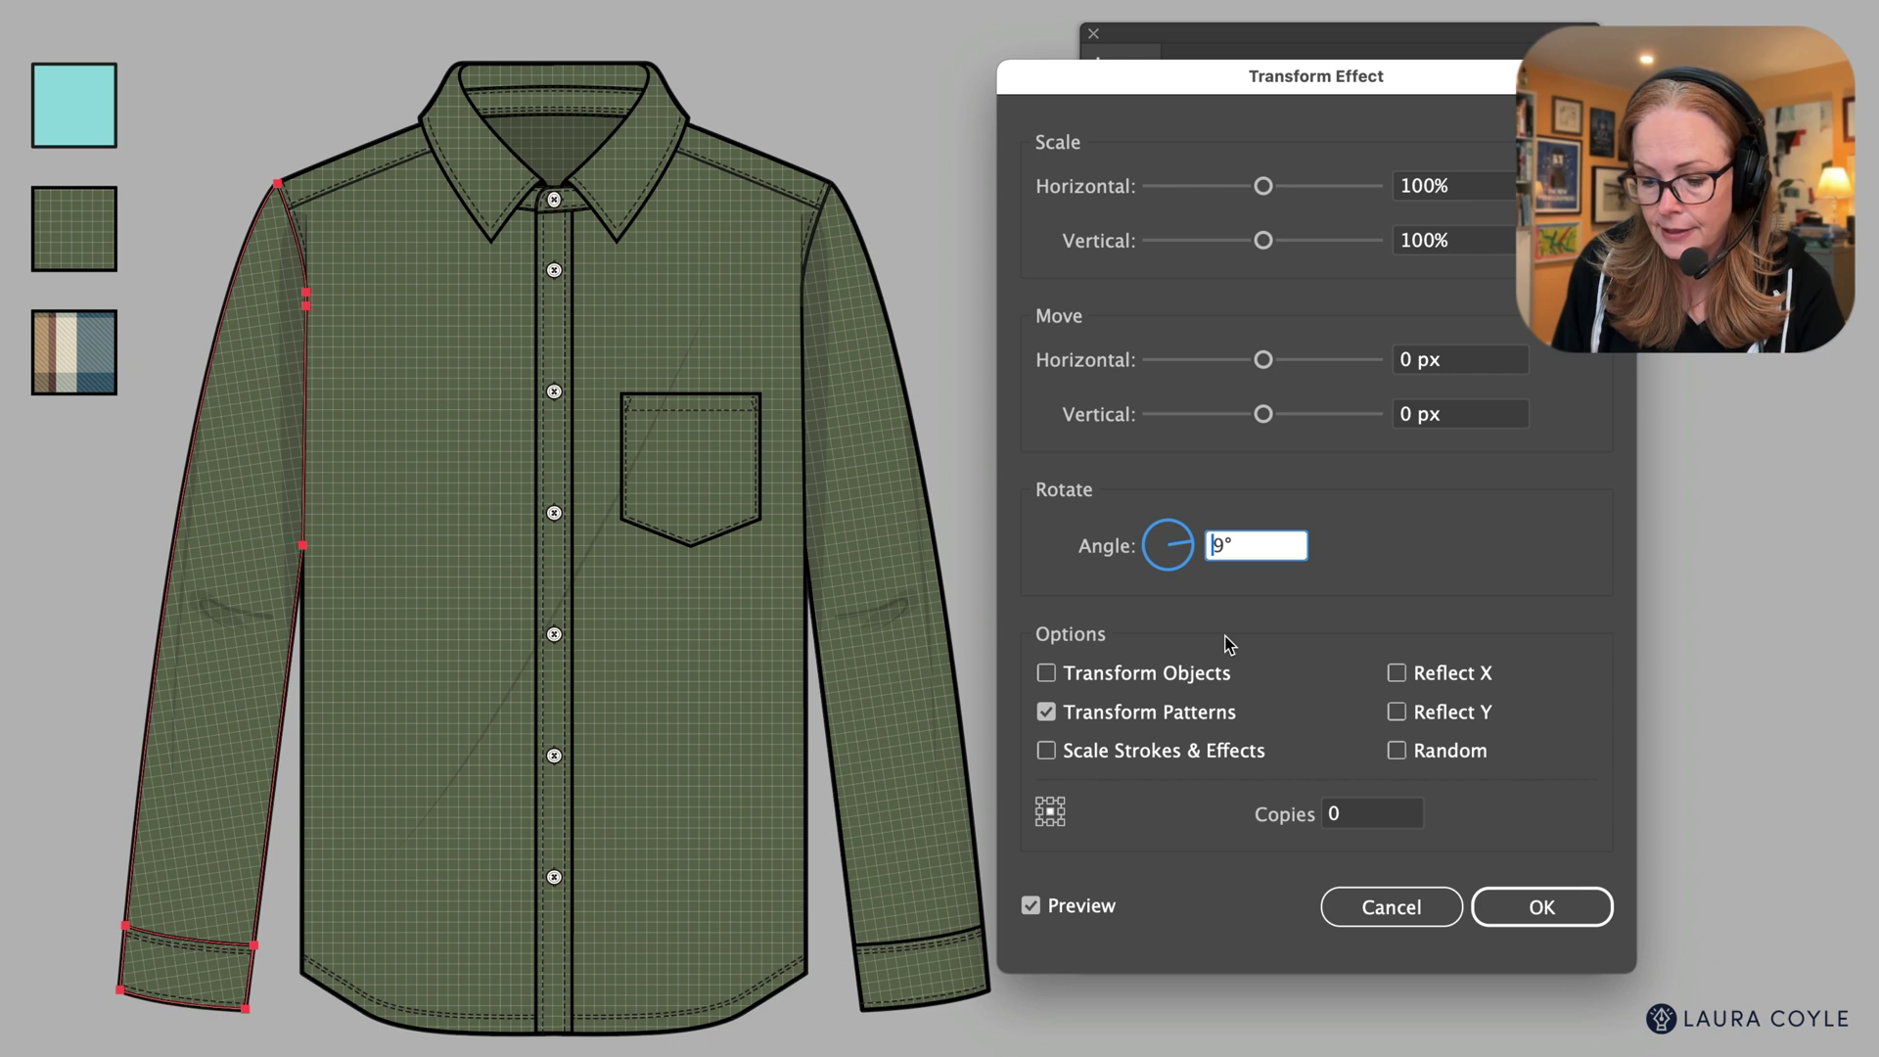
{"action": "type", "text": "-"}
{"action": "key", "text": "Tab"}
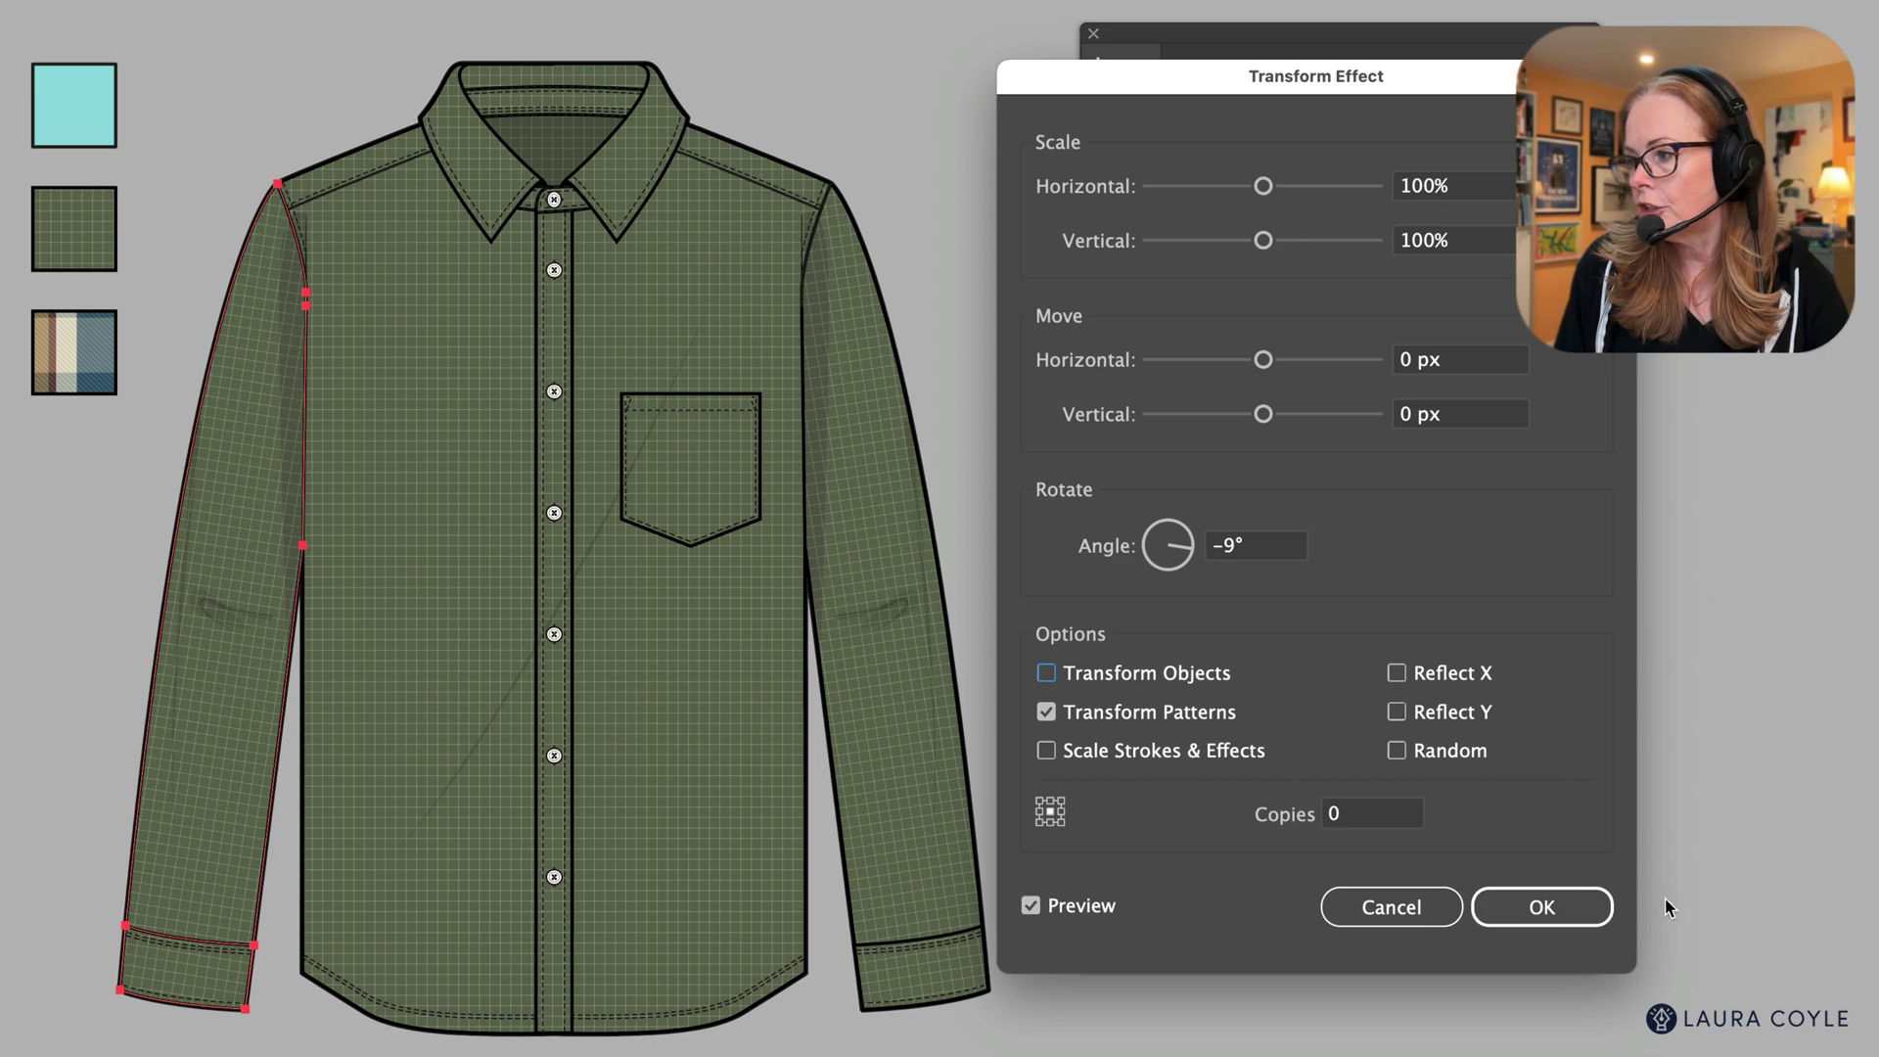
{"action": "left_click", "coordinate": [1543, 907]}
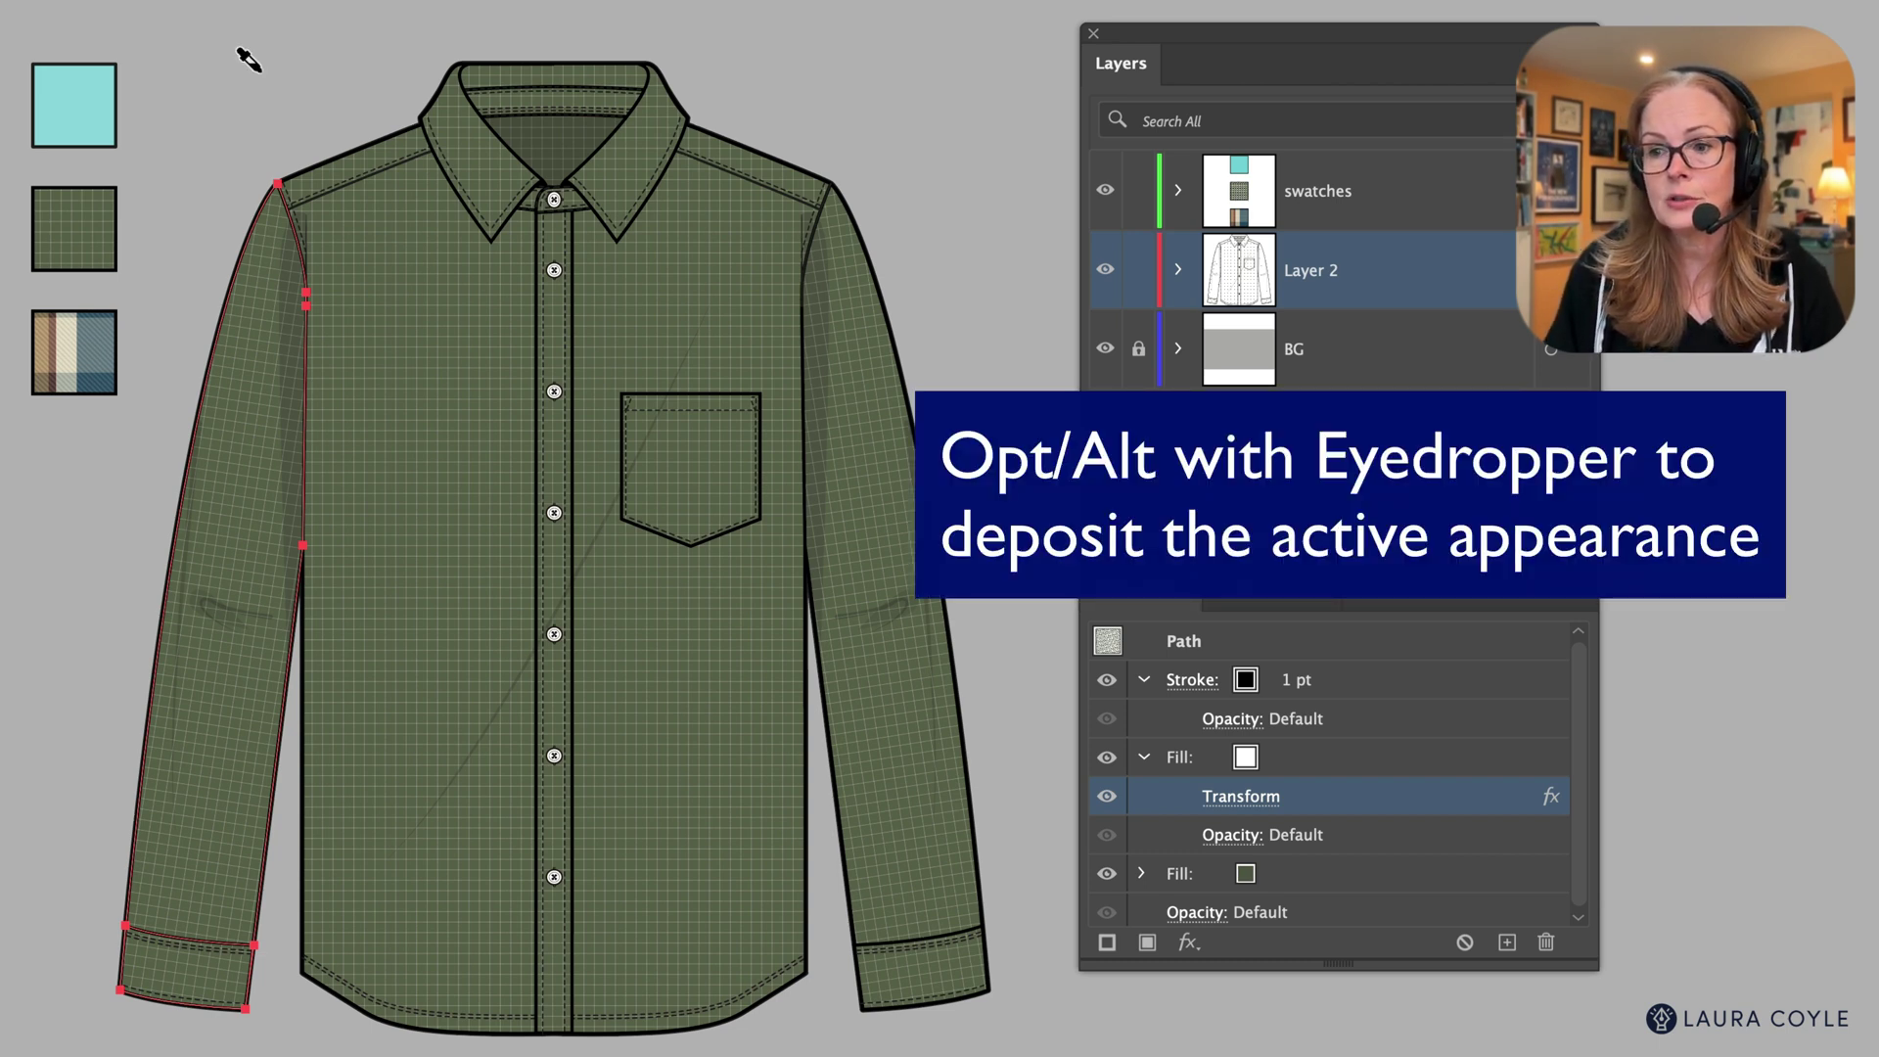
- Set the left collar piece's Transform effect angle to -39°
{"action": "left_click", "coordinate": [248, 60], "text": "alt"}
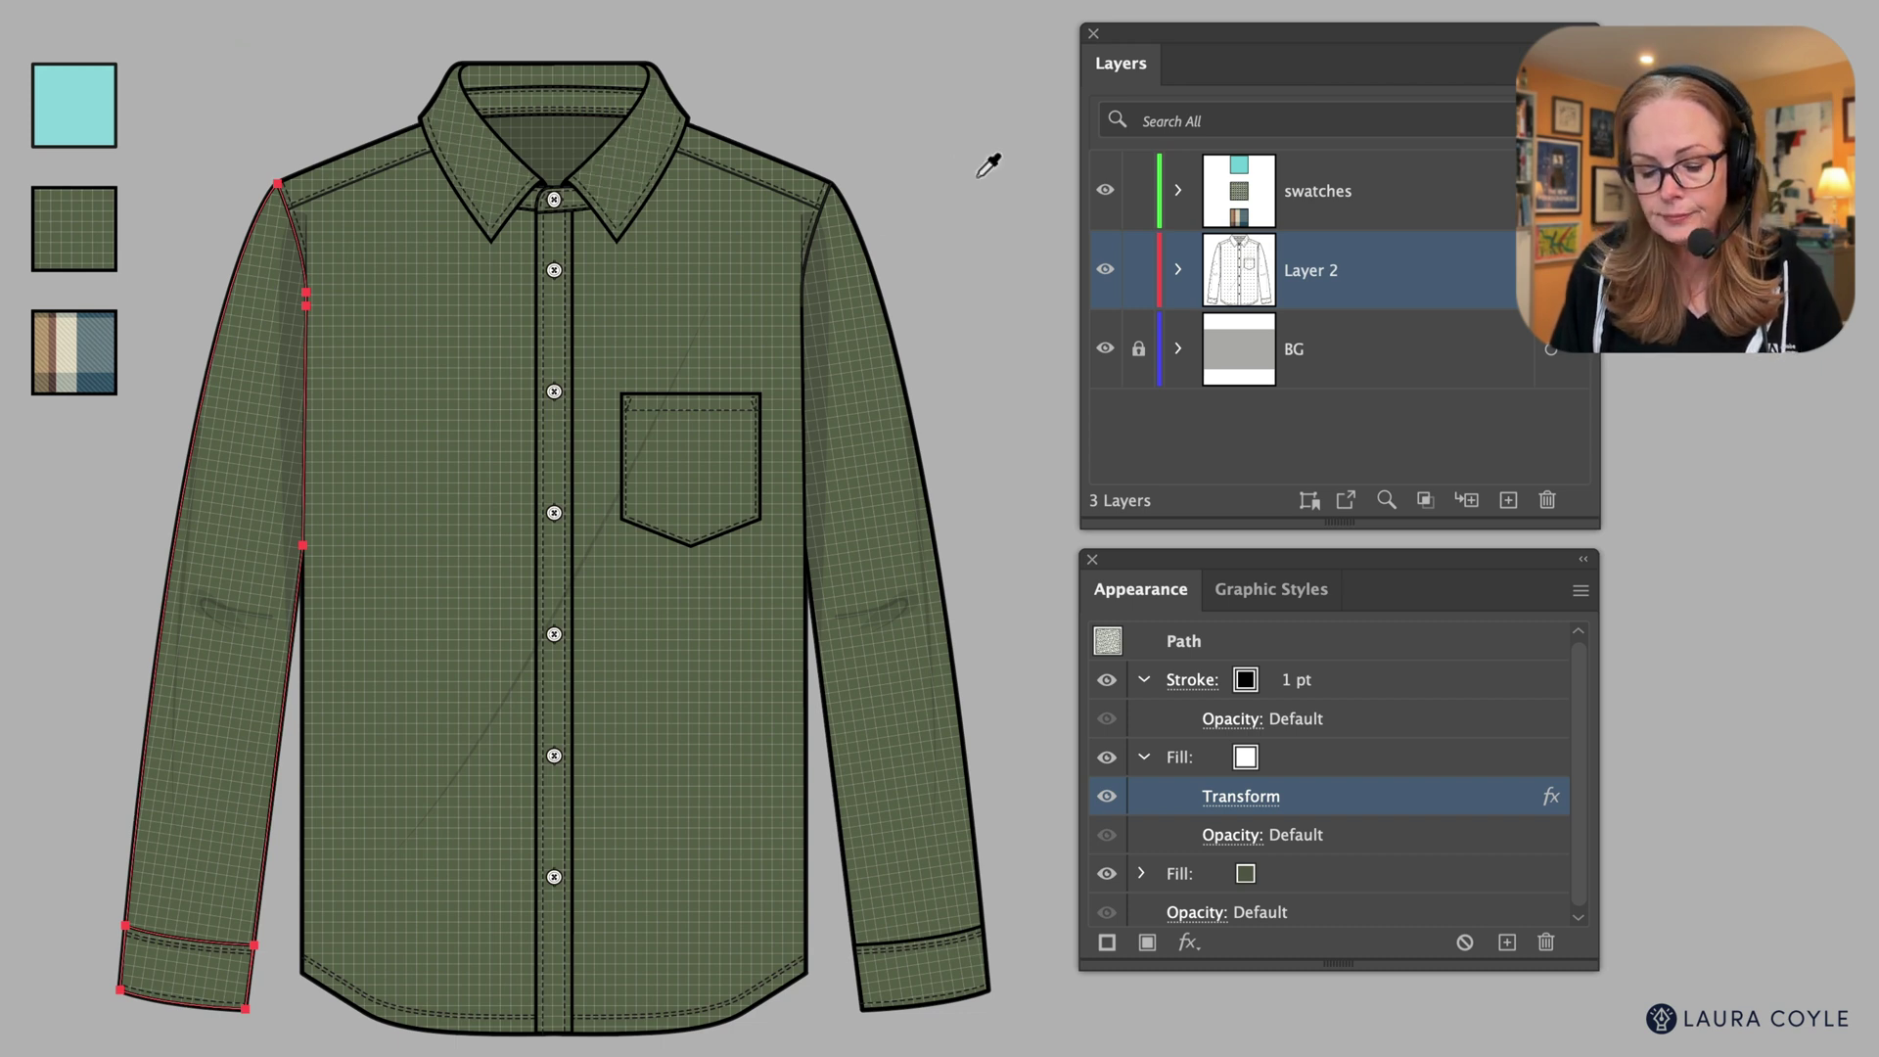
{"action": "key", "text": "v"}
{"action": "left_click", "coordinate": [813, 79]}
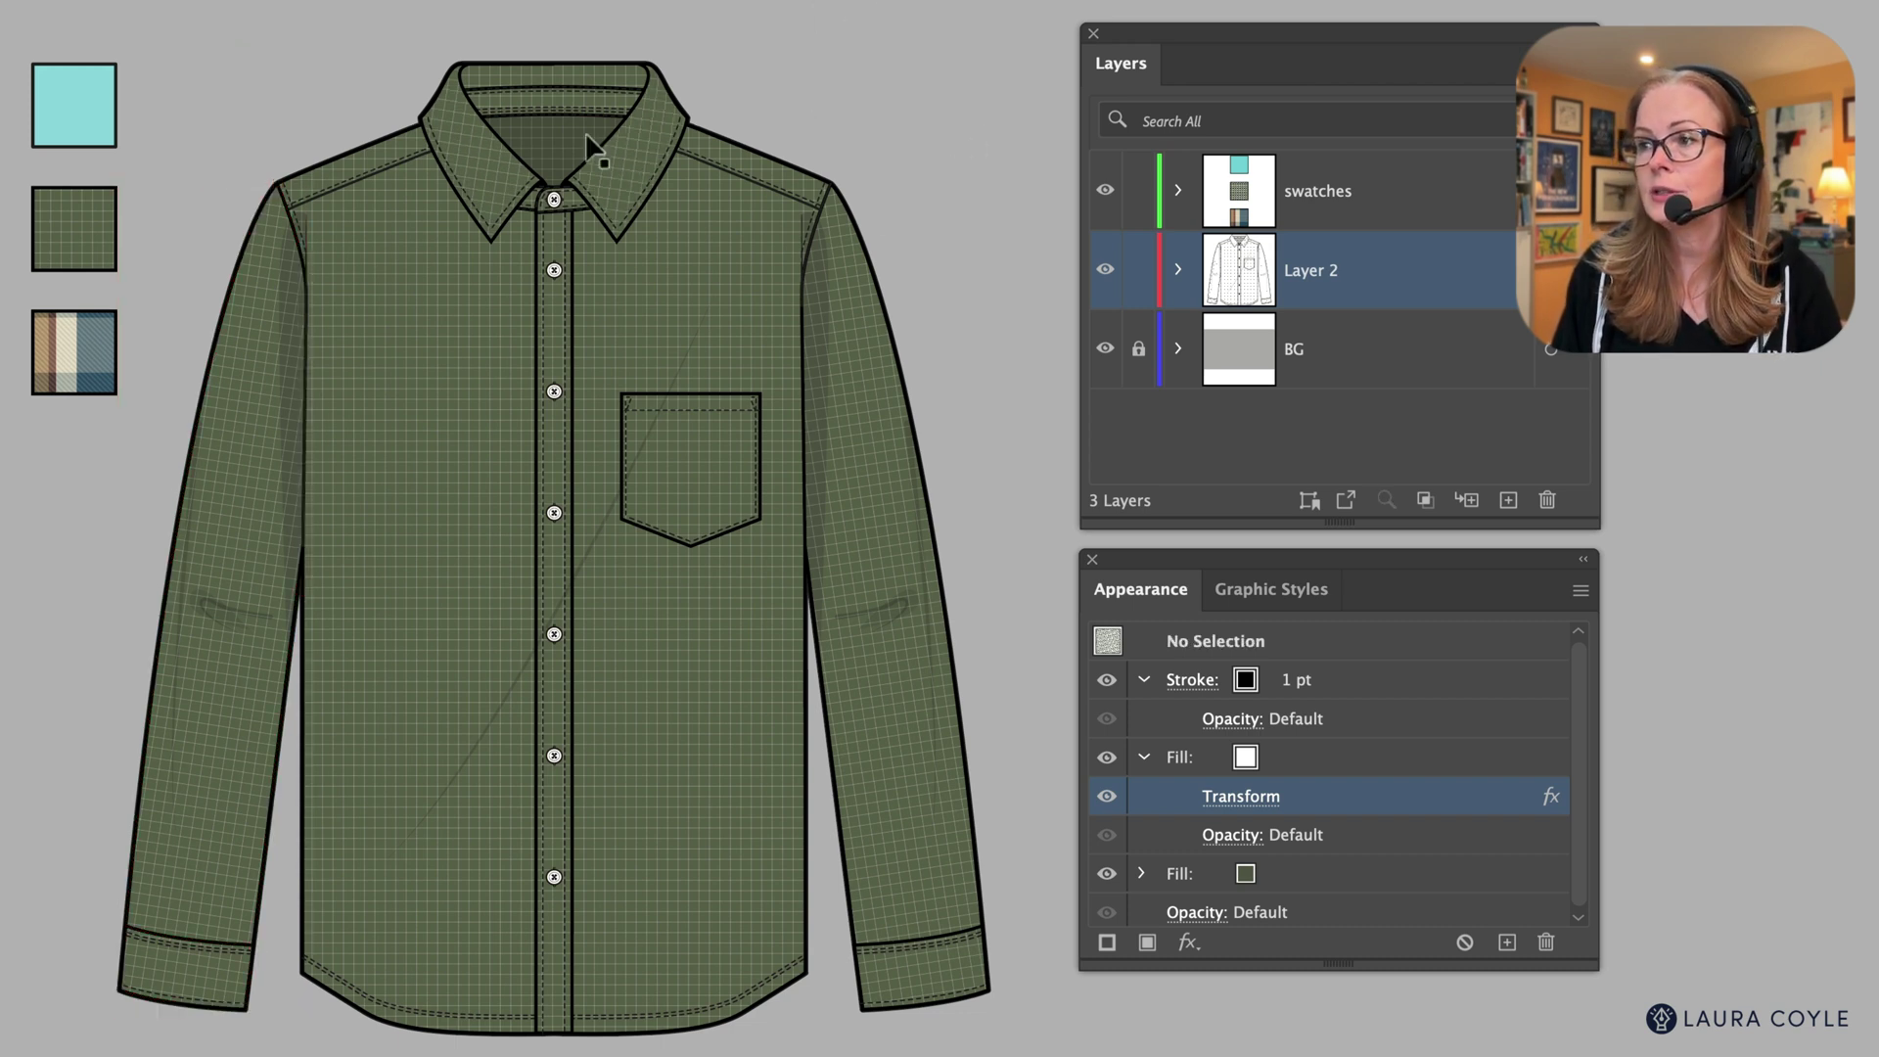
{"action": "left_click", "coordinate": [493, 154]}
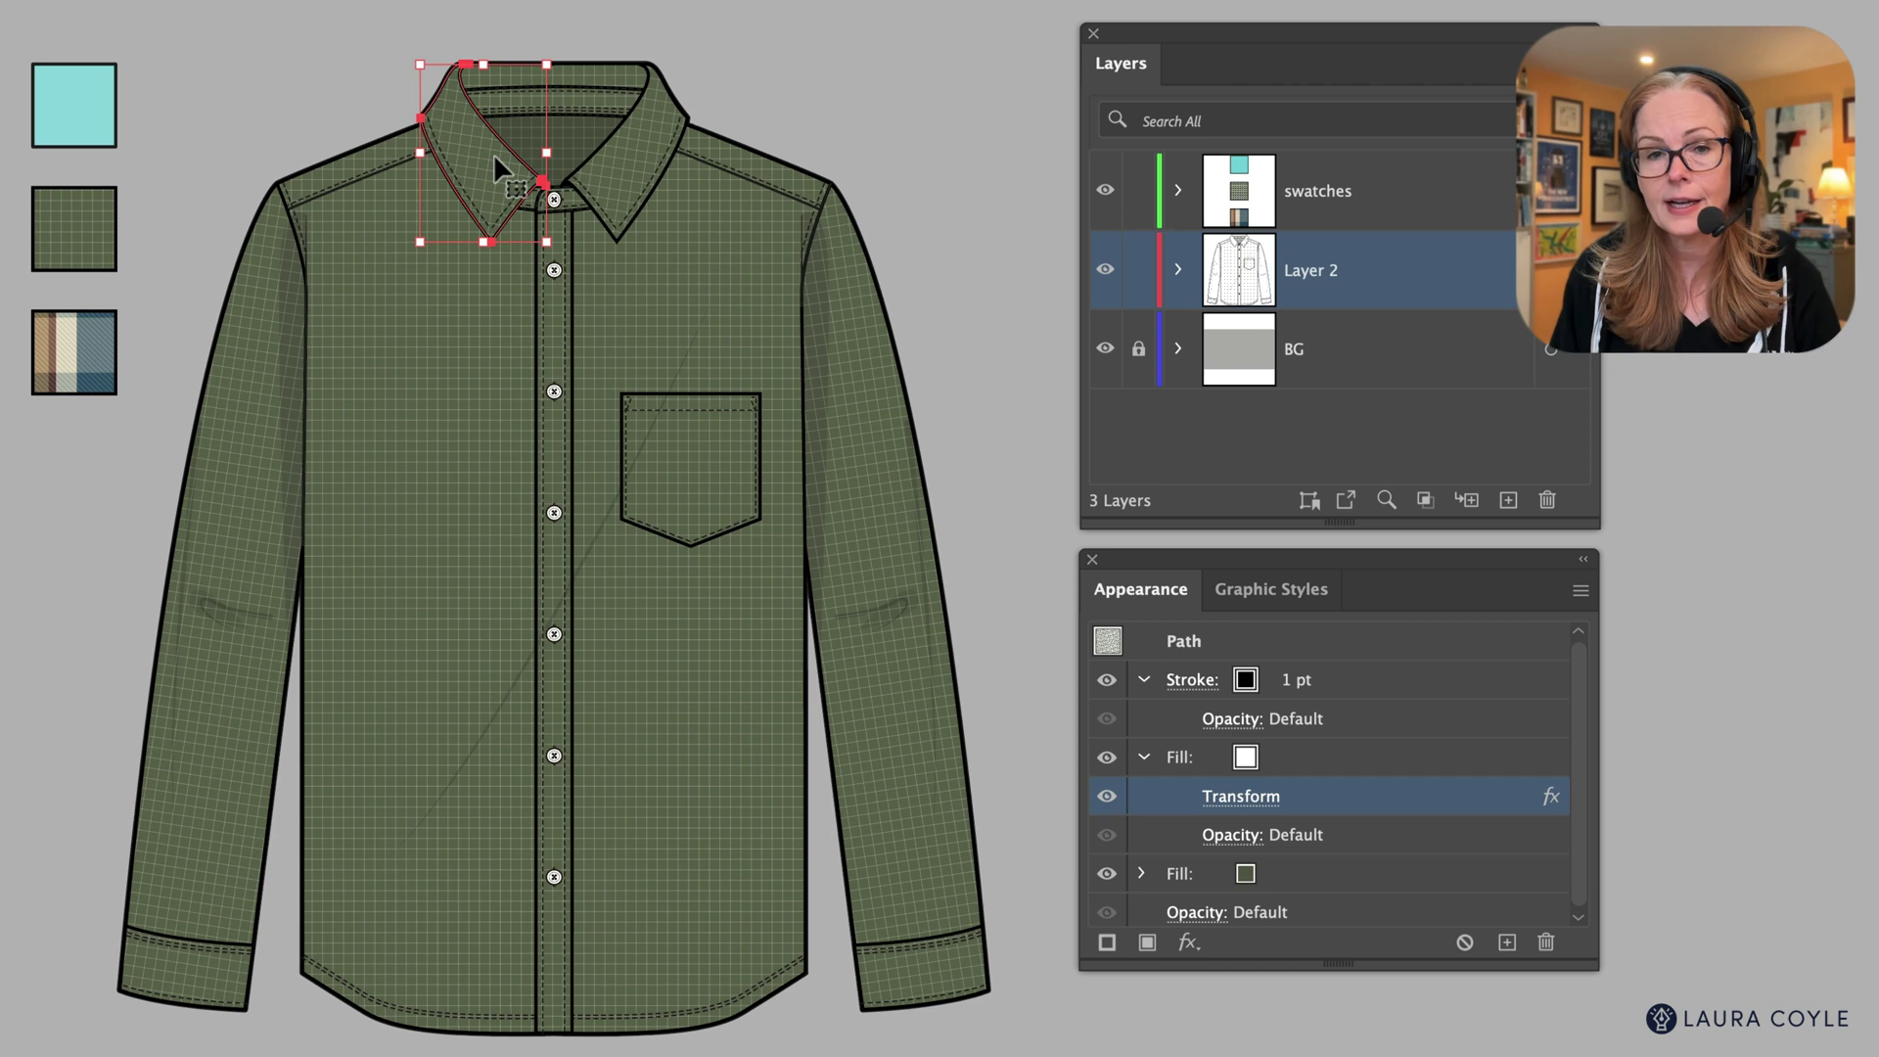
{"action": "left_click", "coordinate": [1239, 797]}
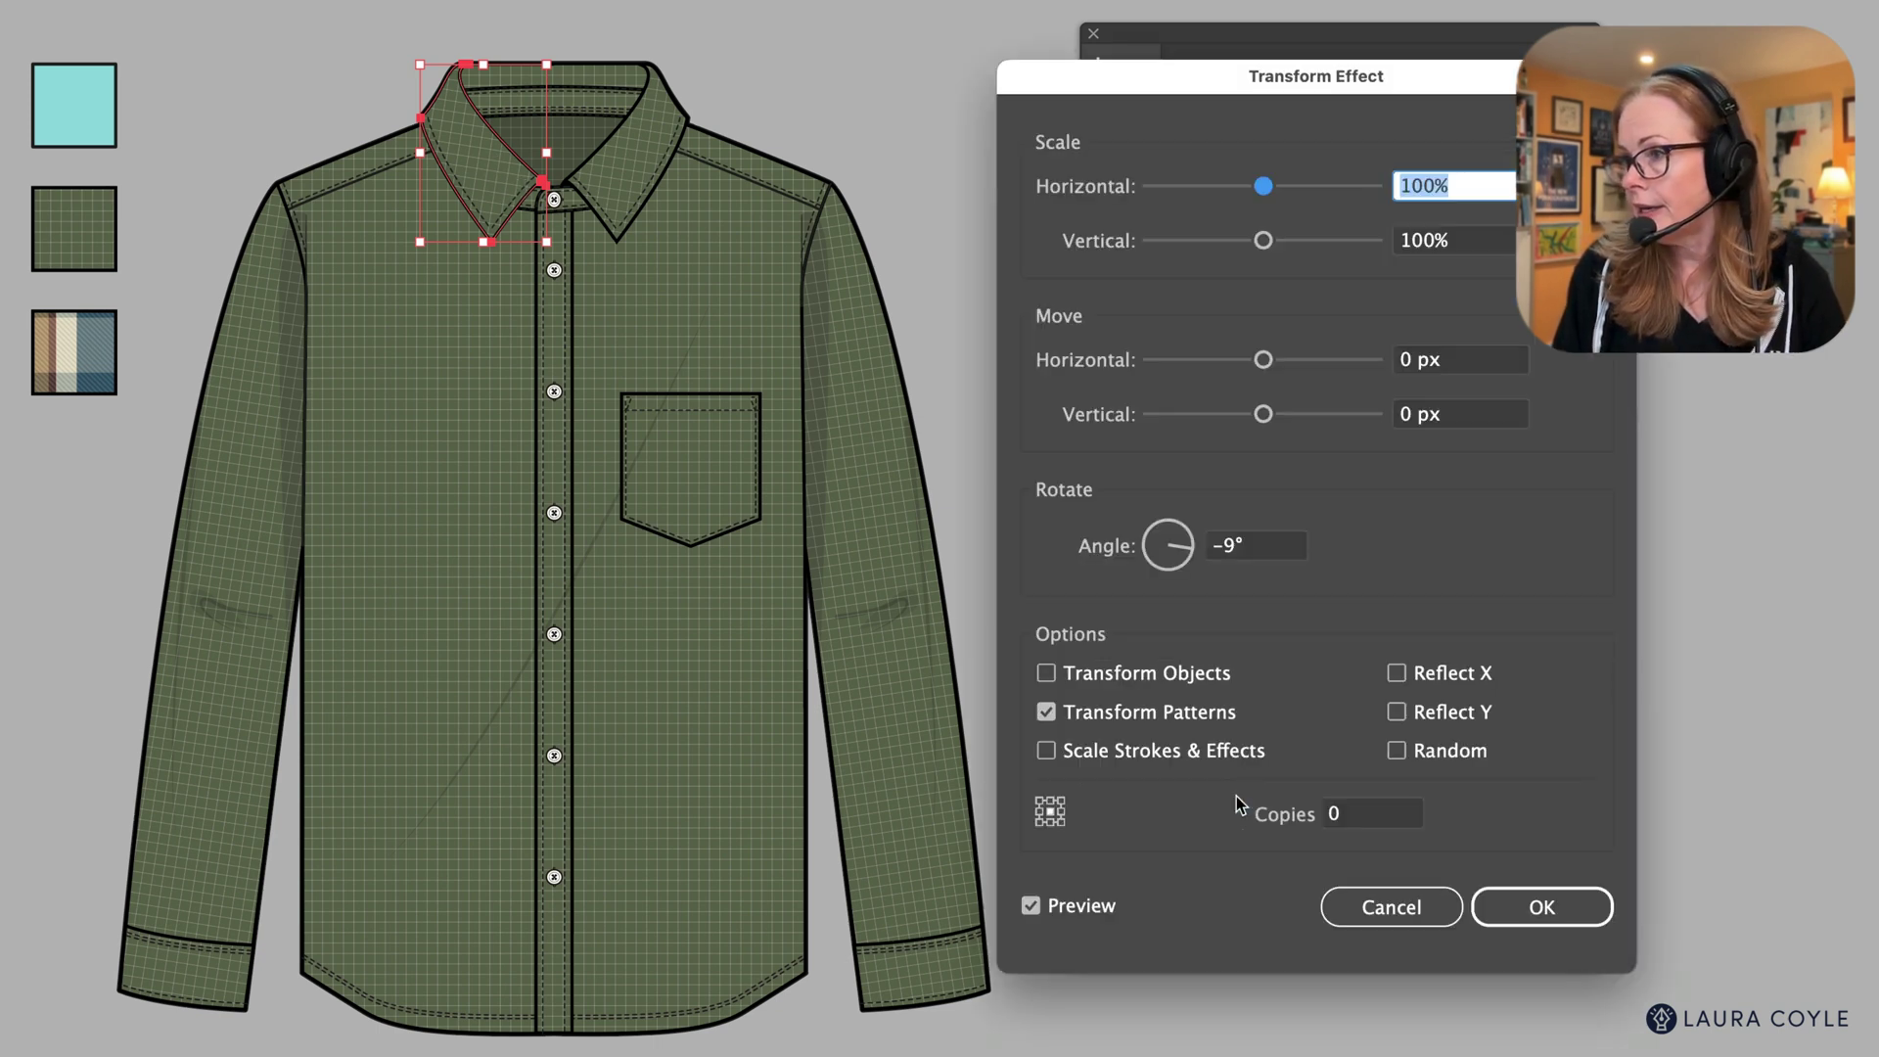
{"action": "left_click", "coordinate": [1229, 552]}
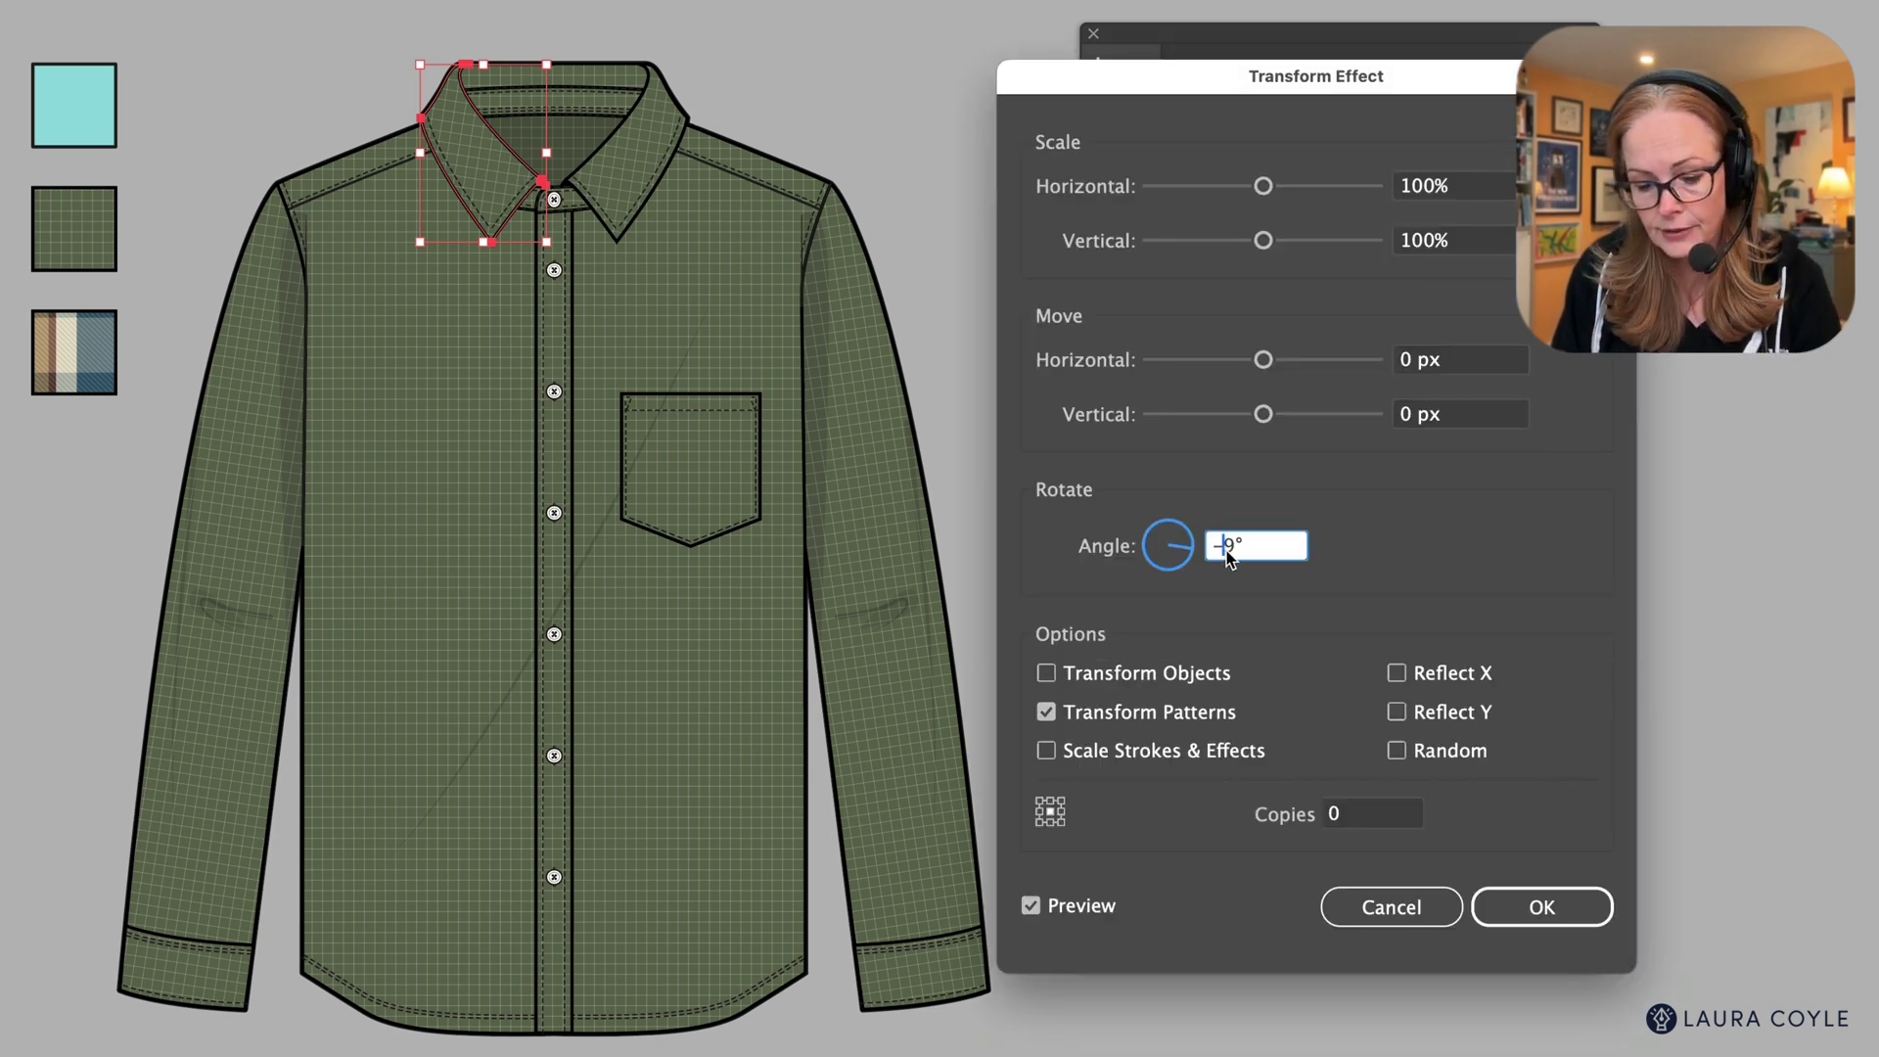
{"action": "type", "text": "3"}
{"action": "key", "text": "Tab"}
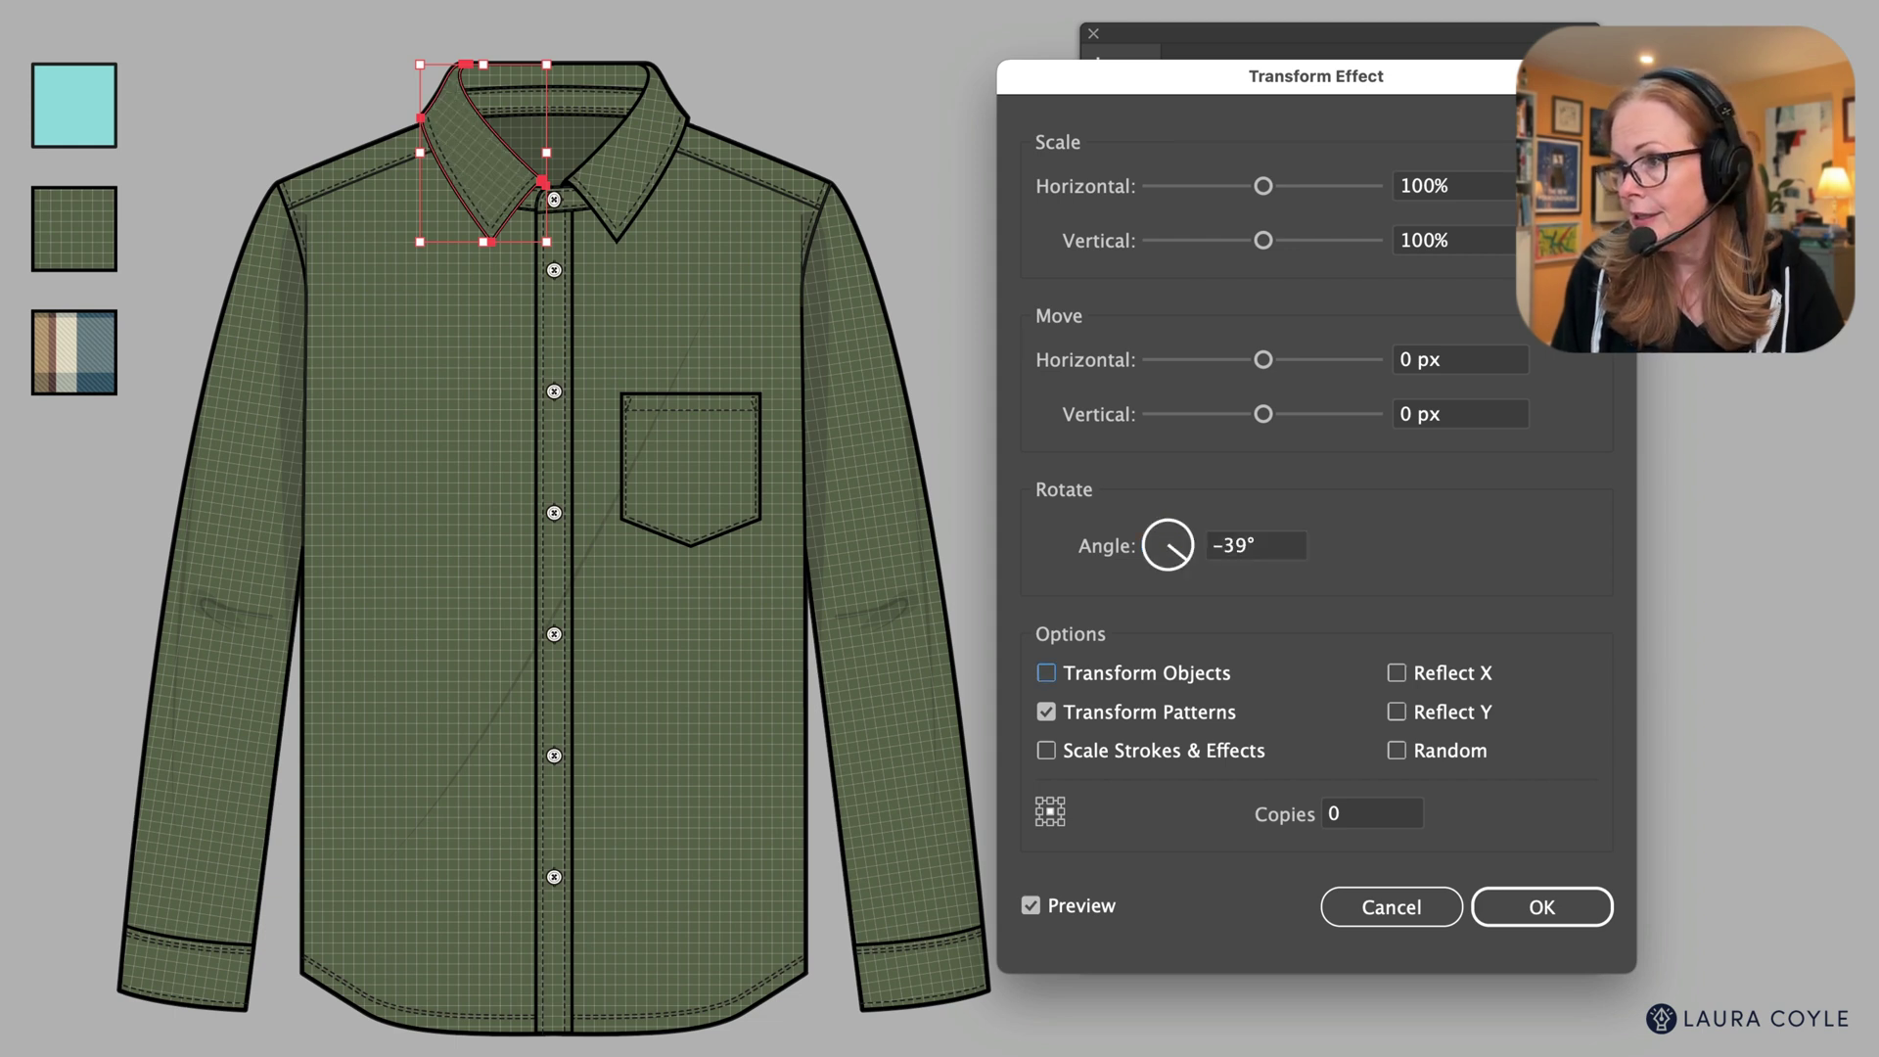
{"action": "left_click", "coordinate": [1540, 904]}
- Set the right collar piece's Transform effect angle to 39°
{"action": "left_click", "coordinate": [605, 163]}
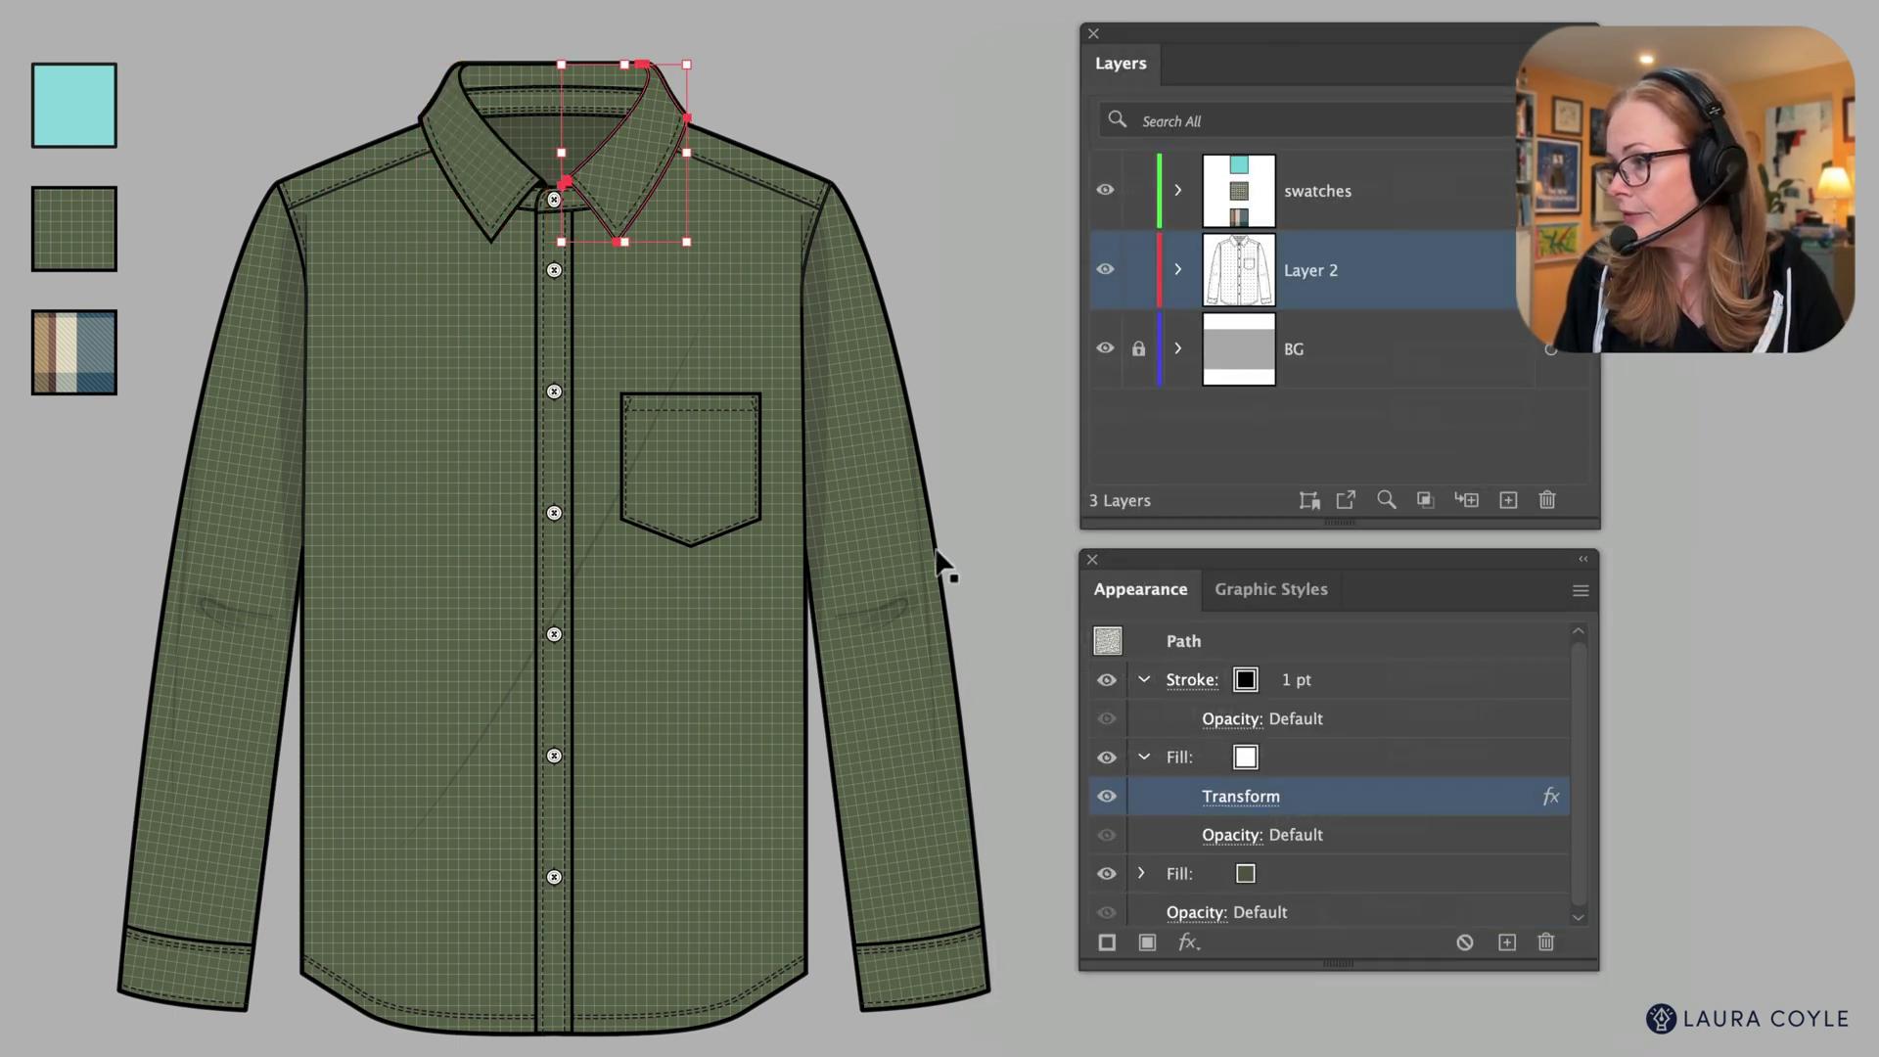
{"action": "left_click", "coordinate": [1241, 797]}
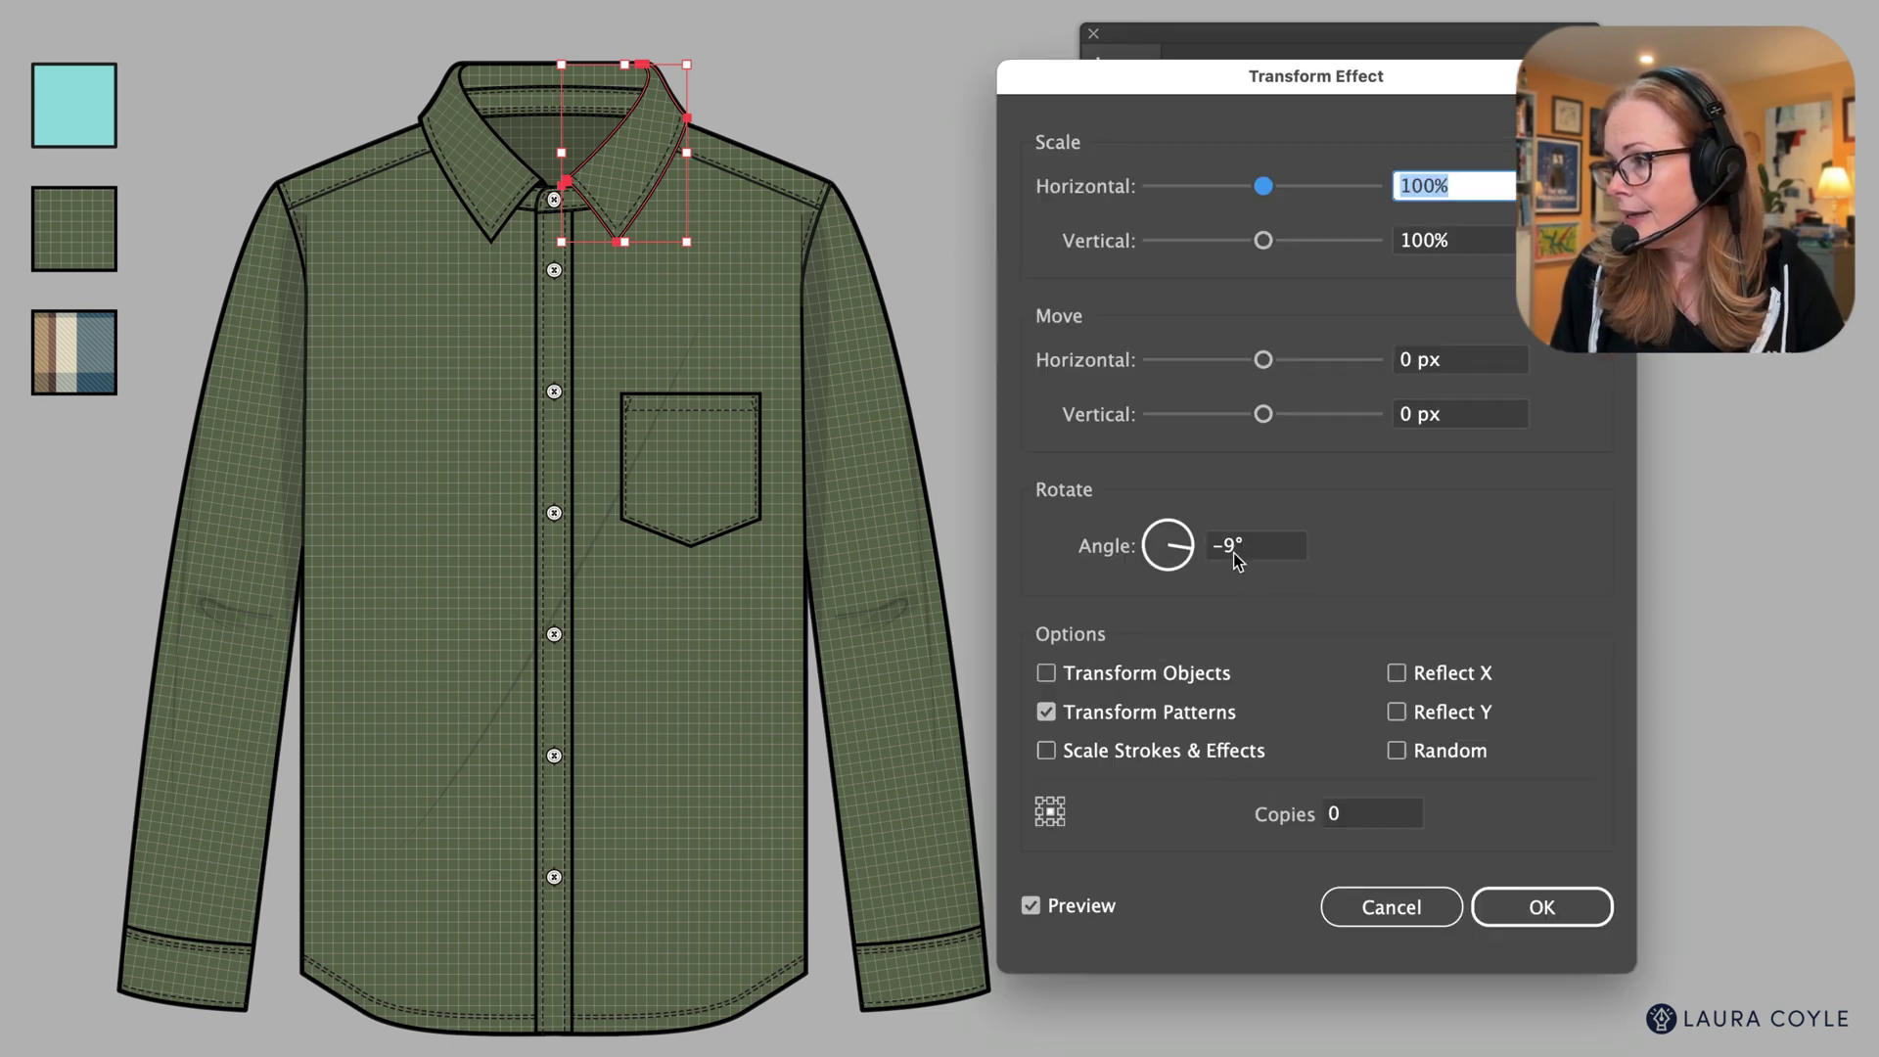
{"action": "left_click_drag", "start_coordinate": [1225, 548], "coordinate": [1210, 562]}
{"action": "type", "text": "3"}
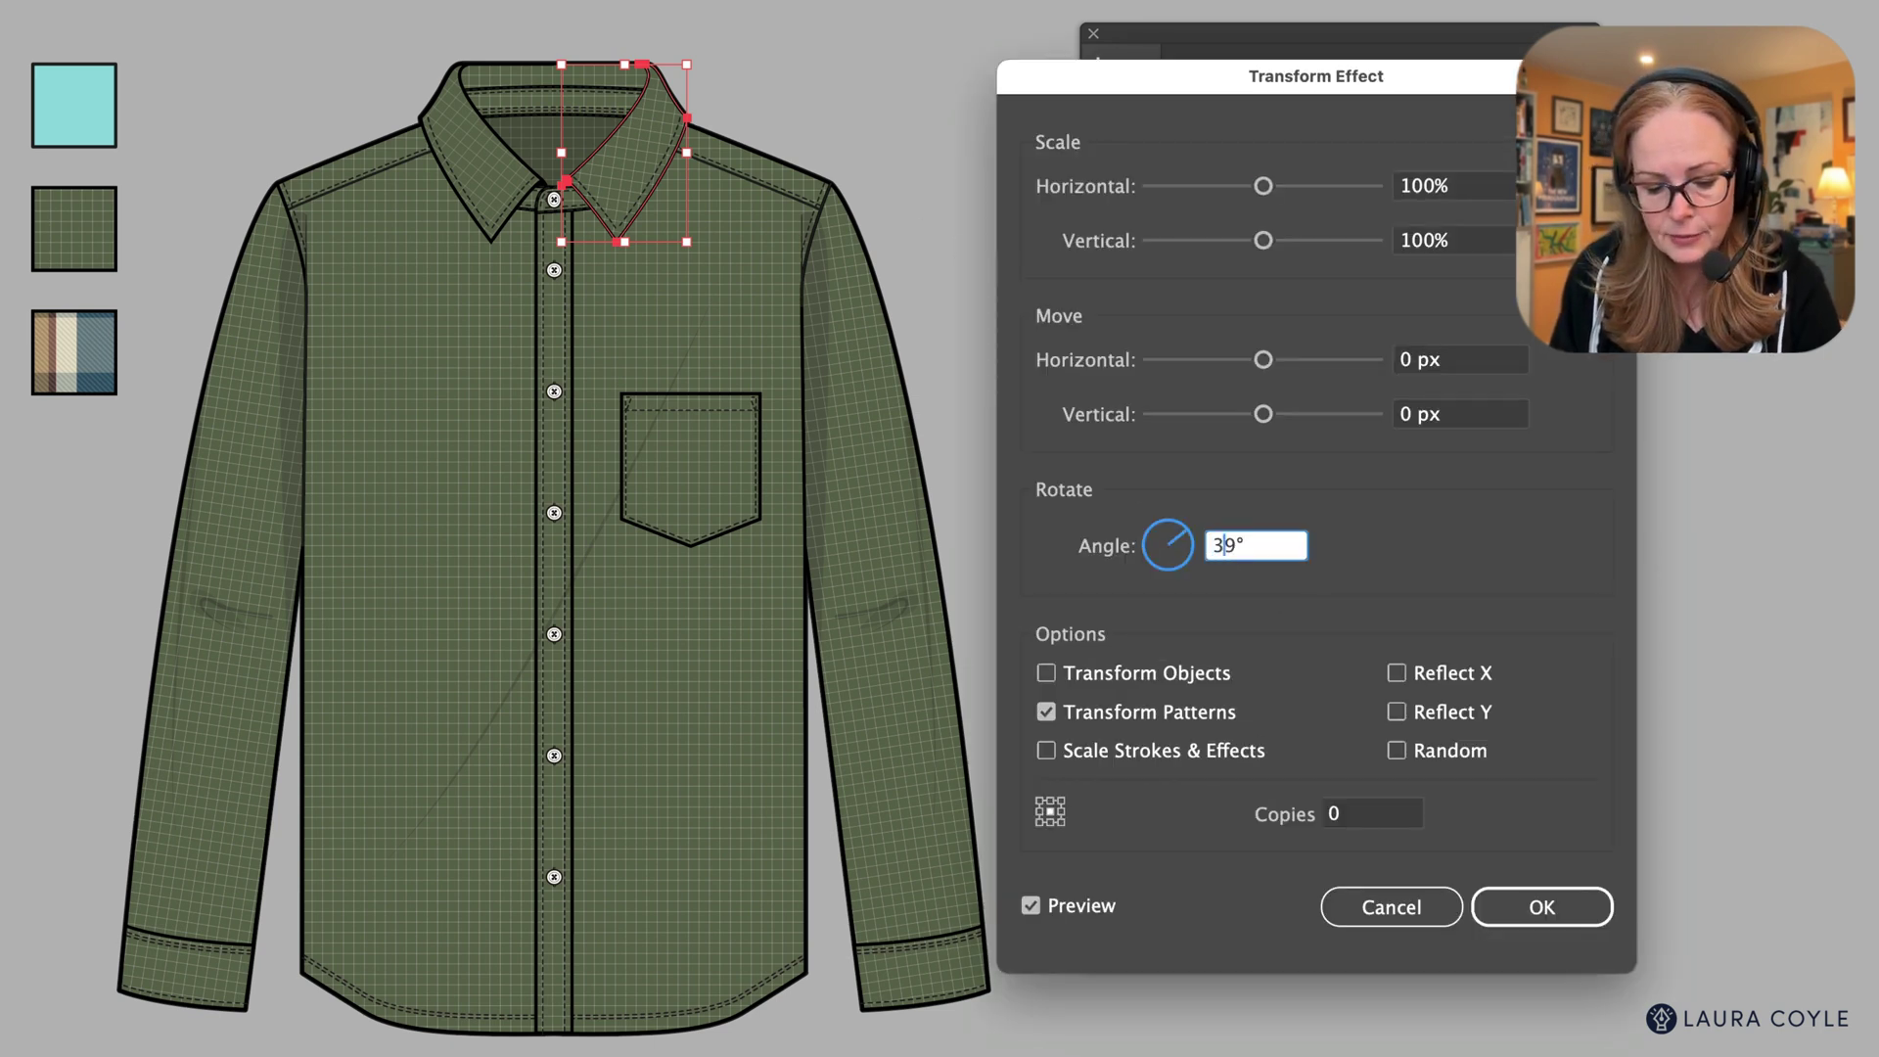
{"action": "key", "text": "Tab"}
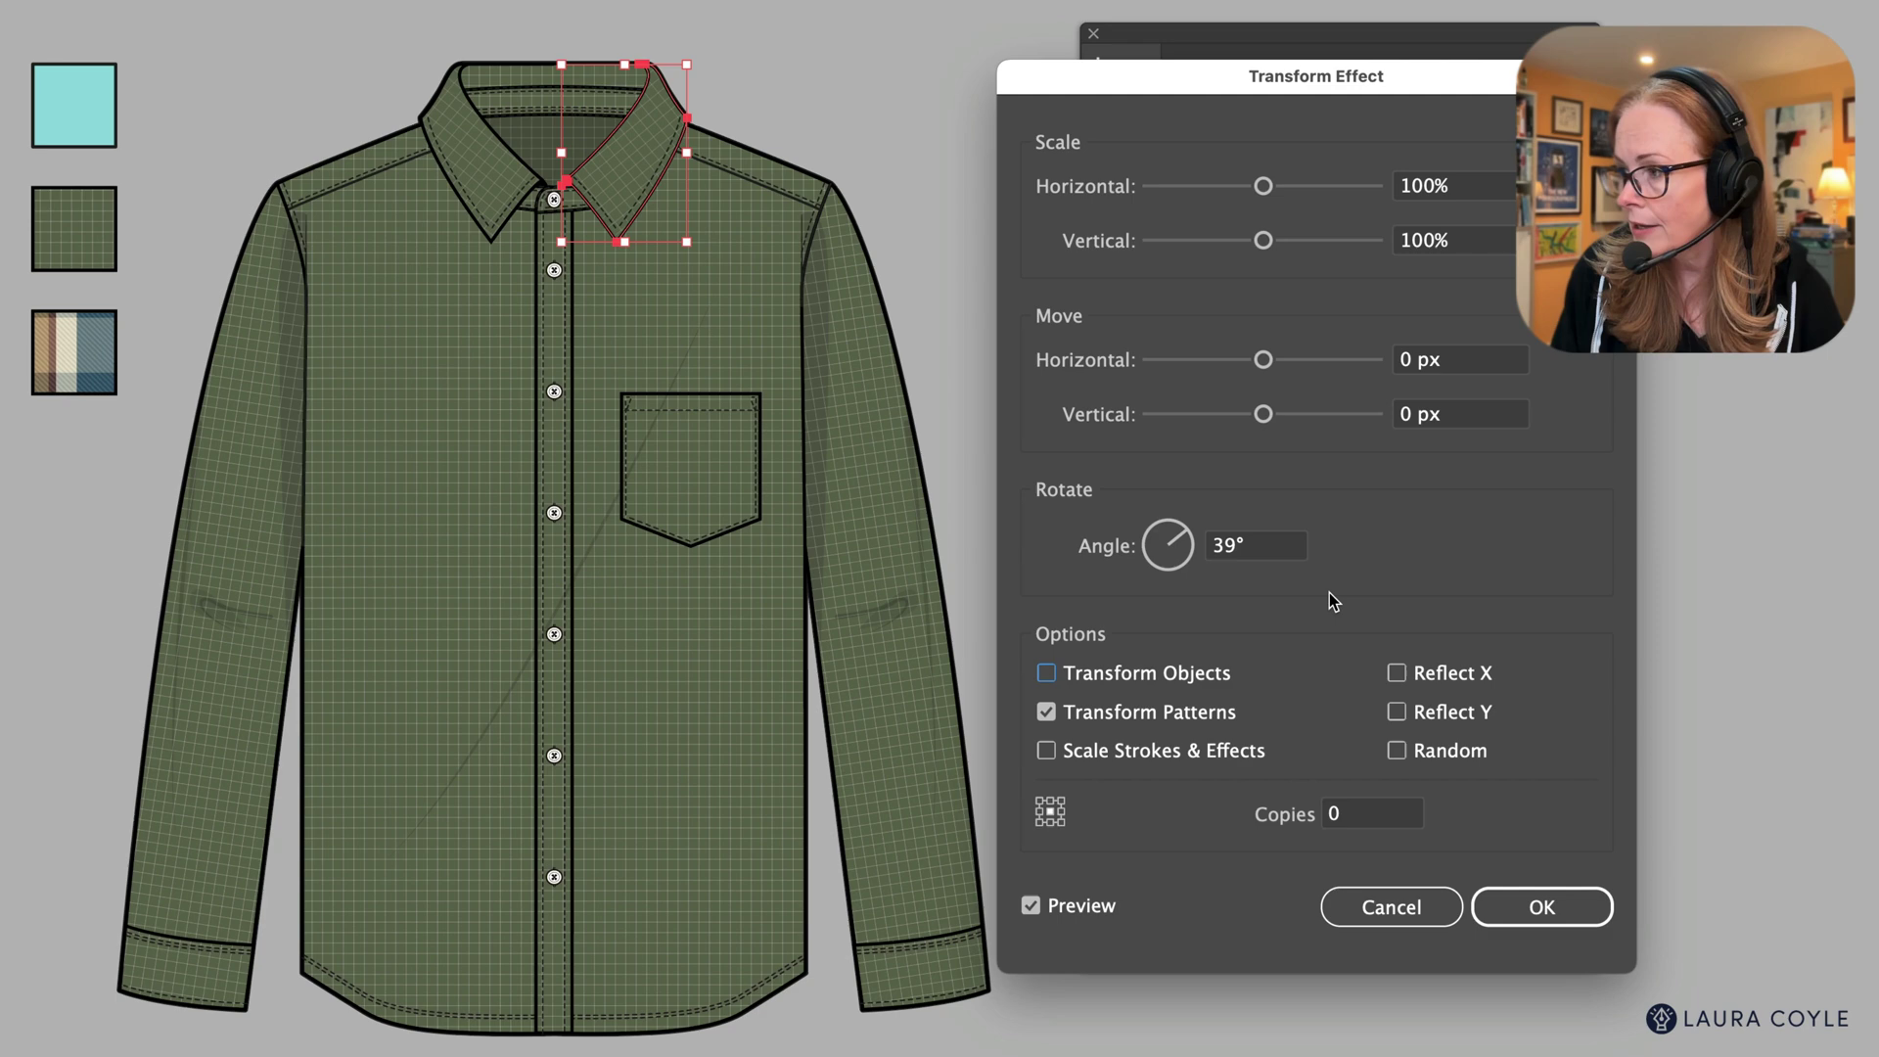
{"action": "left_click", "coordinate": [1564, 904]}
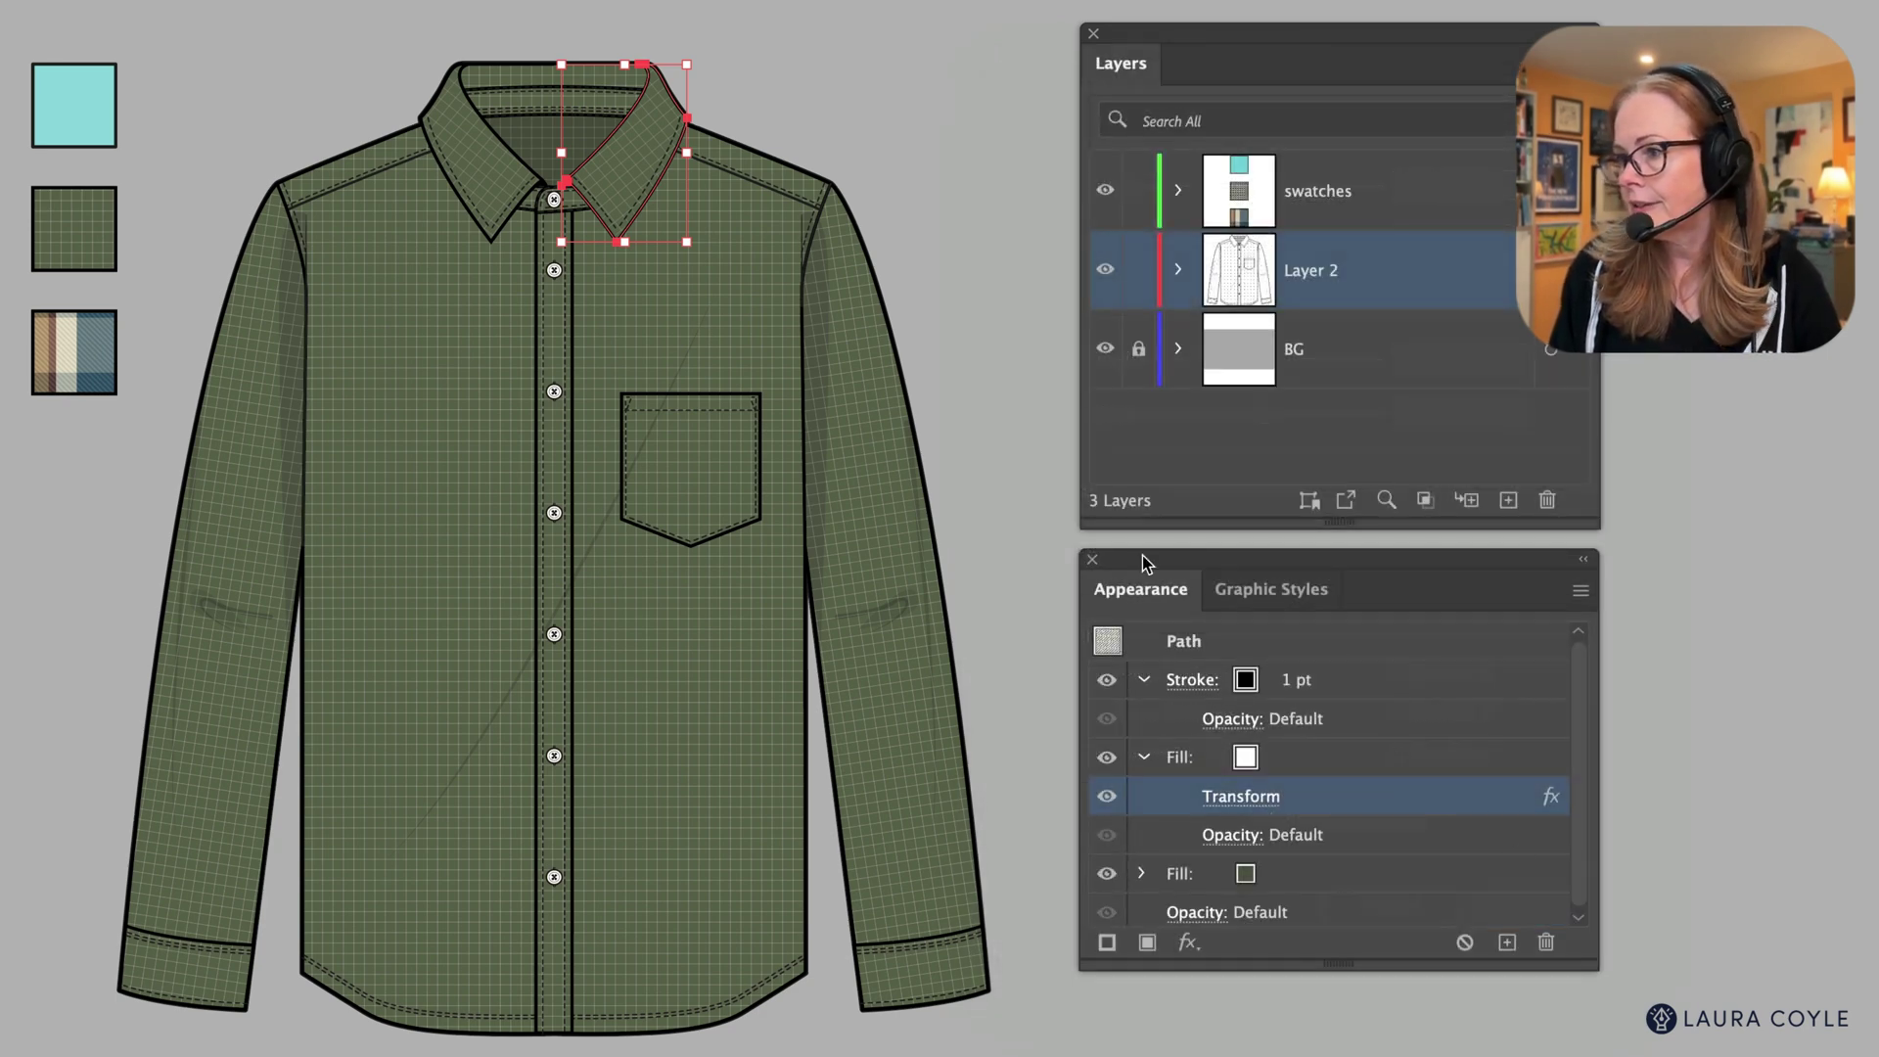
{"action": "left_click", "coordinate": [994, 280]}
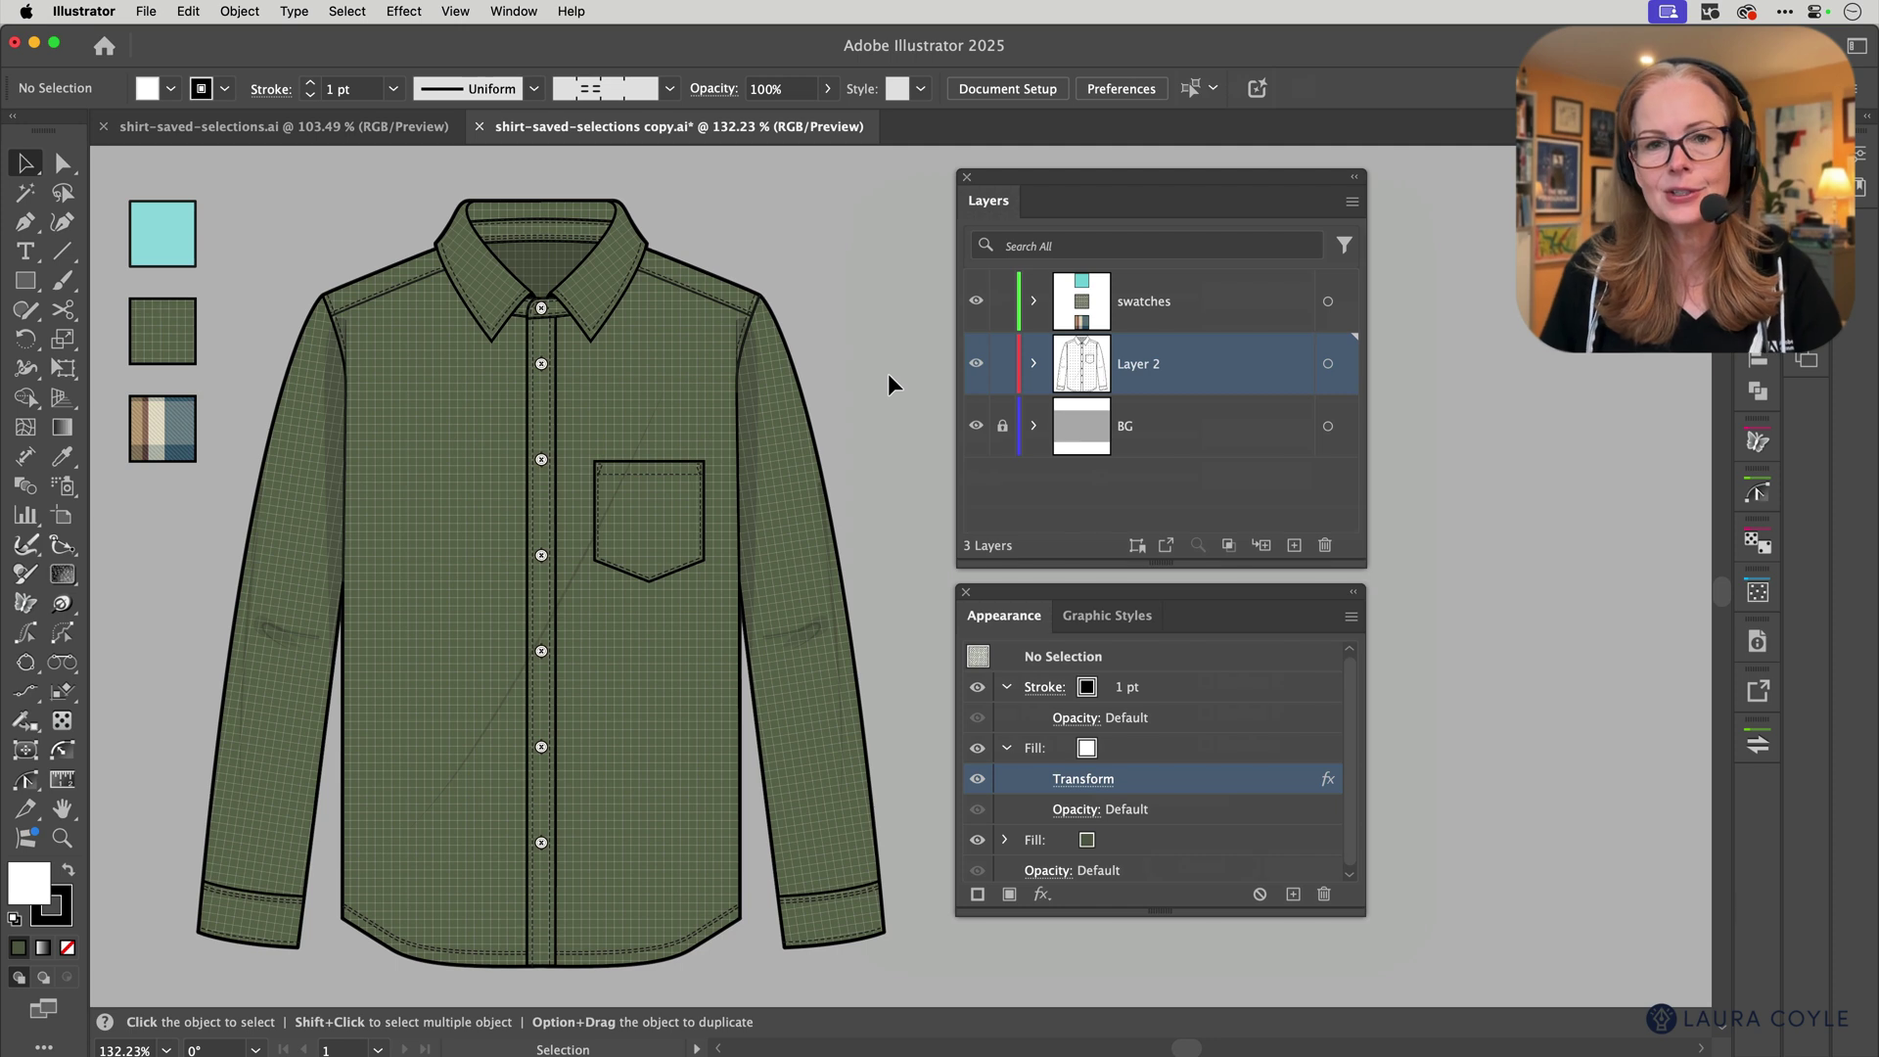